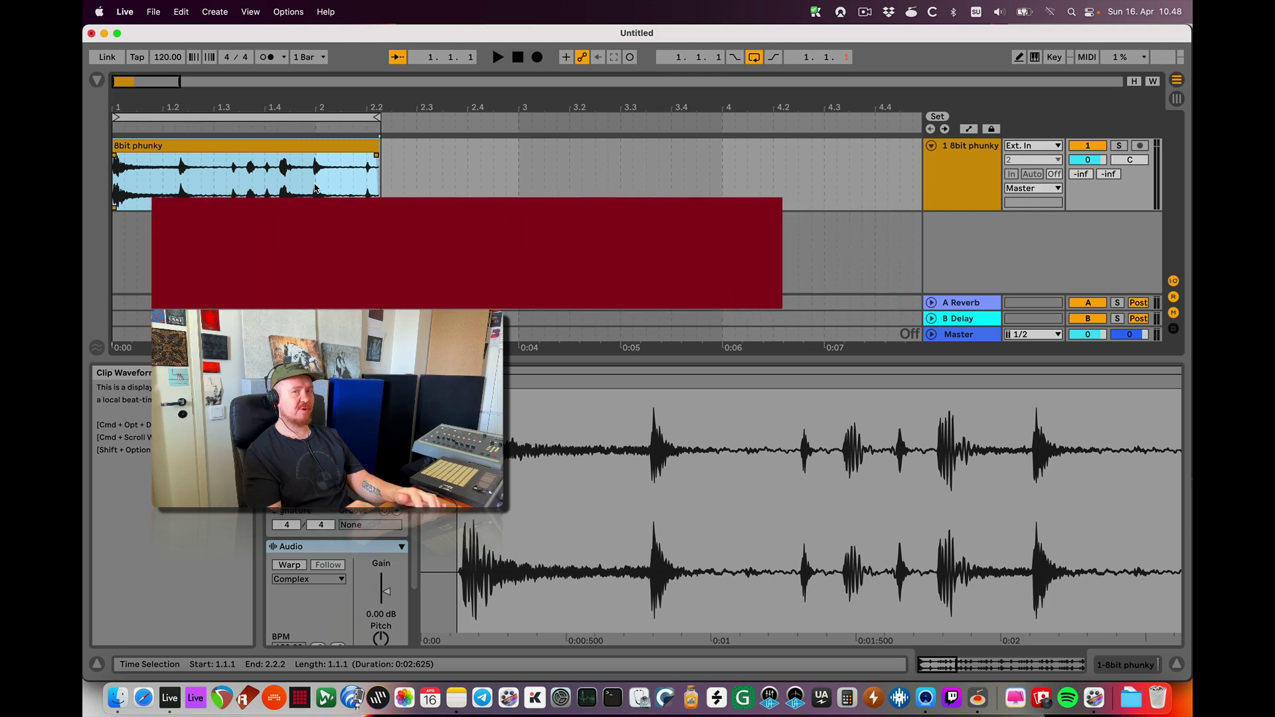
Step: Duplicate the 1.4.4–2.2.2 slice of the 8bit phunky loop after the clip, then play from the start
key("space")
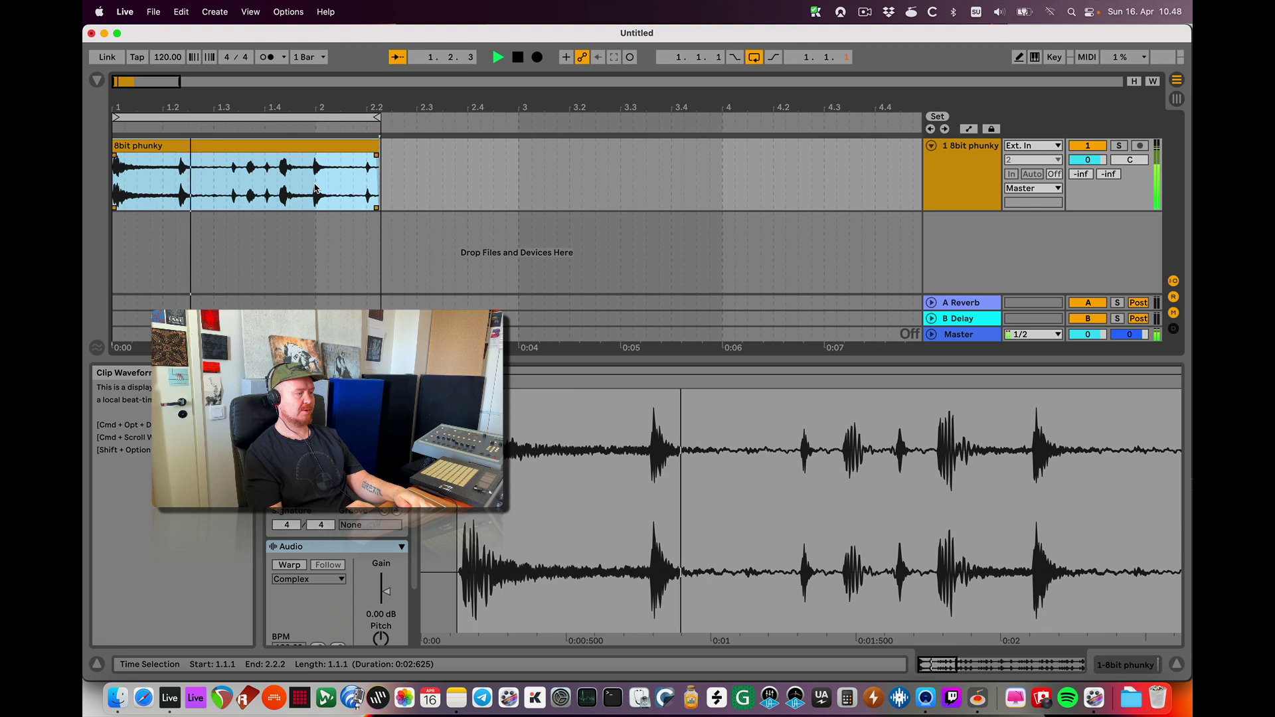
key("space")
left_click(316, 188)
left_click_drag(312, 178, 380, 178)
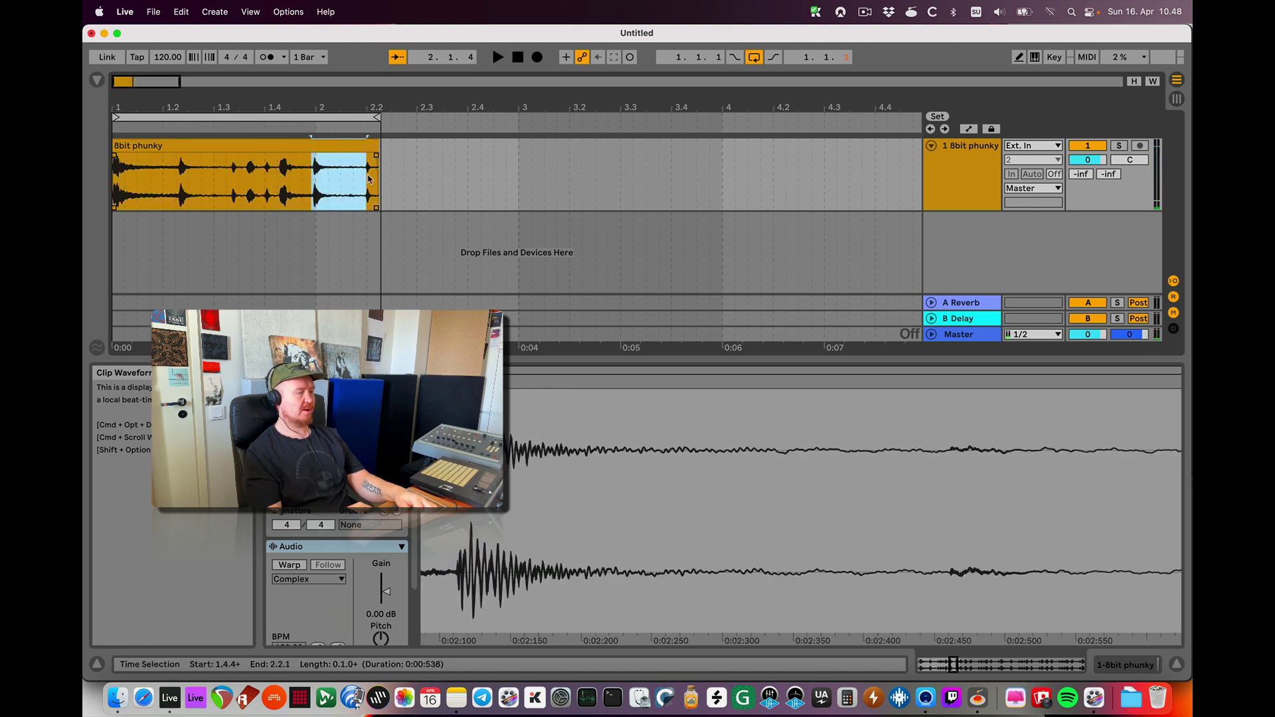
key("super+d")
key("super+d")
key("super+d")
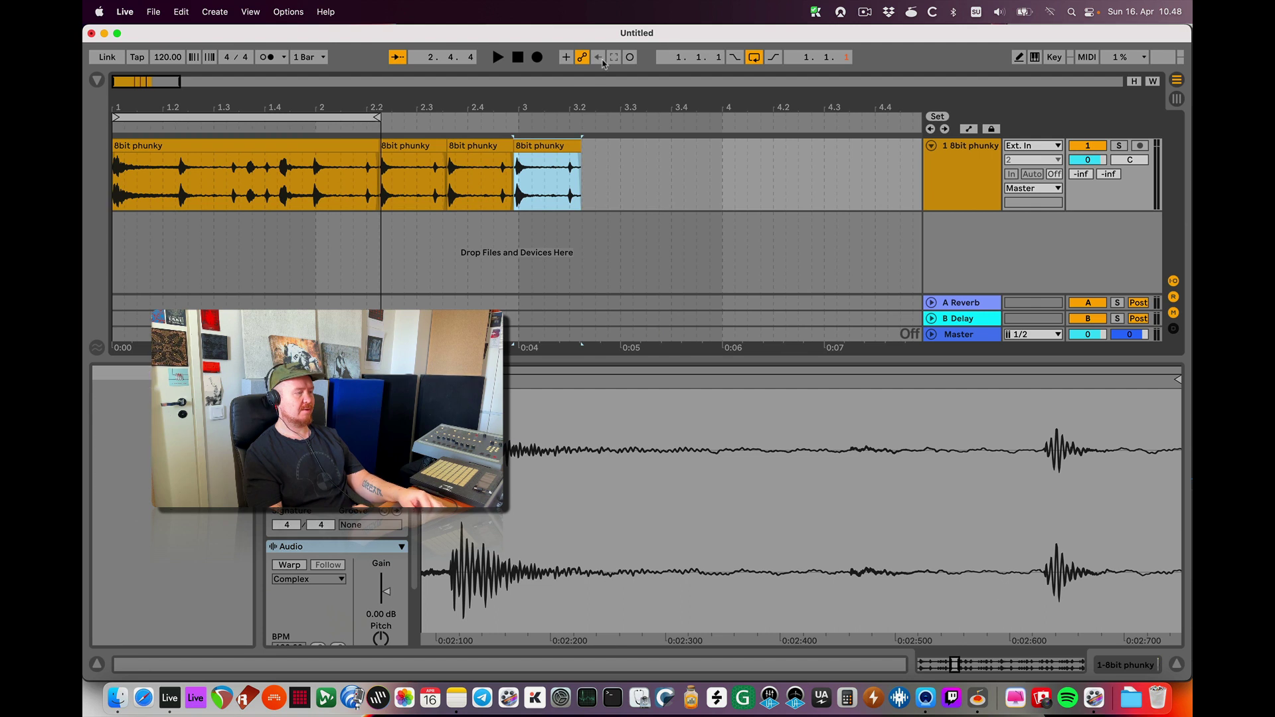
left_click(268, 144)
key("space")
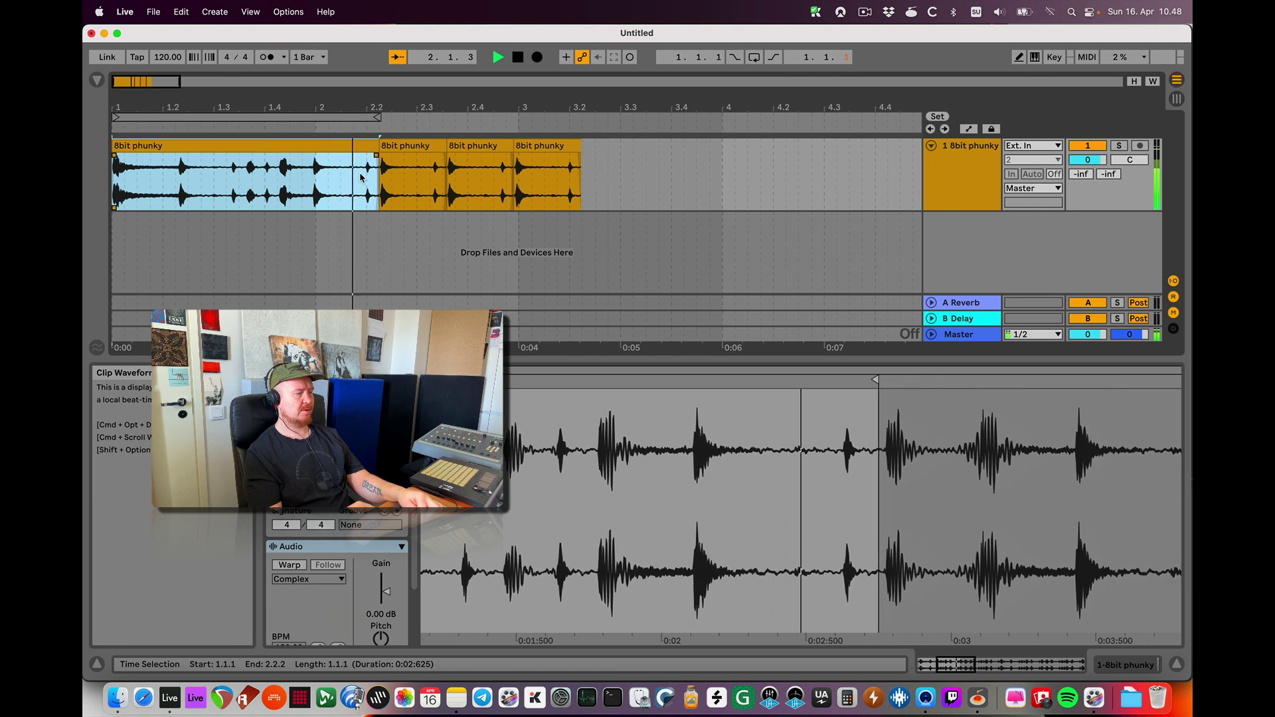
scroll(386, 172, "up", 10)
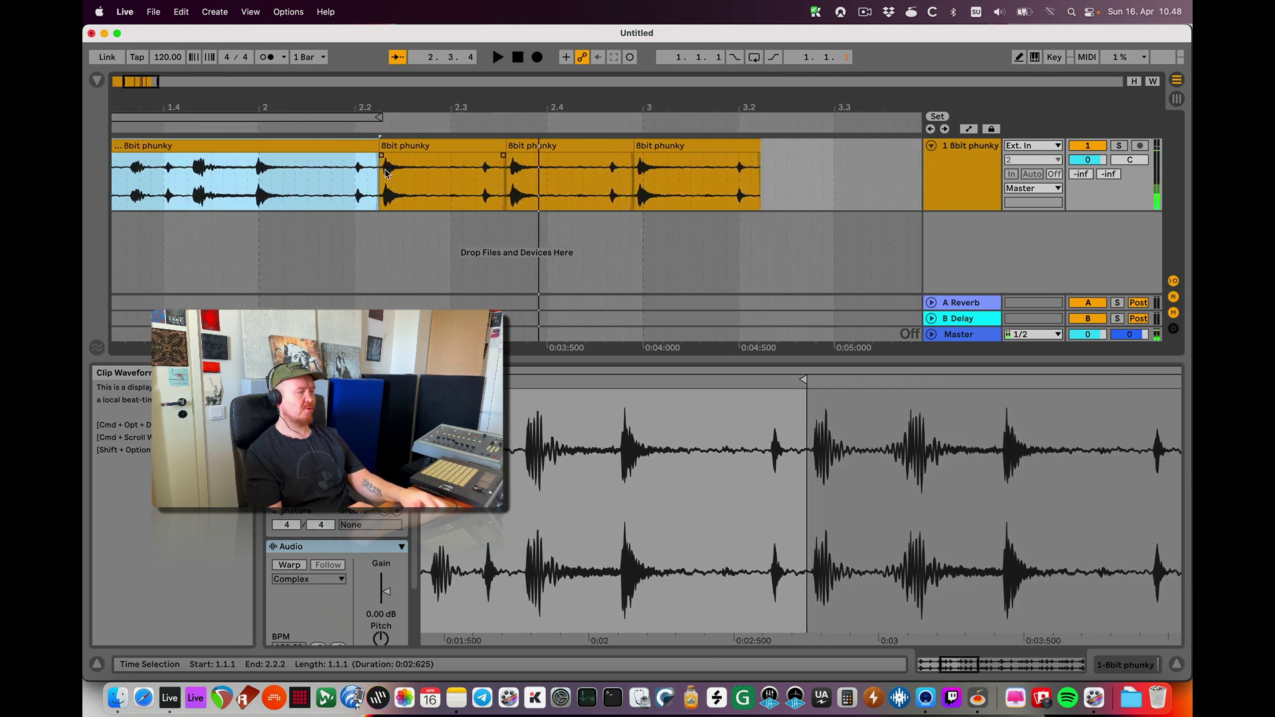
Step: With snapping off, align the 2.2.2 slice's drum hit to its start and trim it to end at 2.3.2
left_click(434, 146)
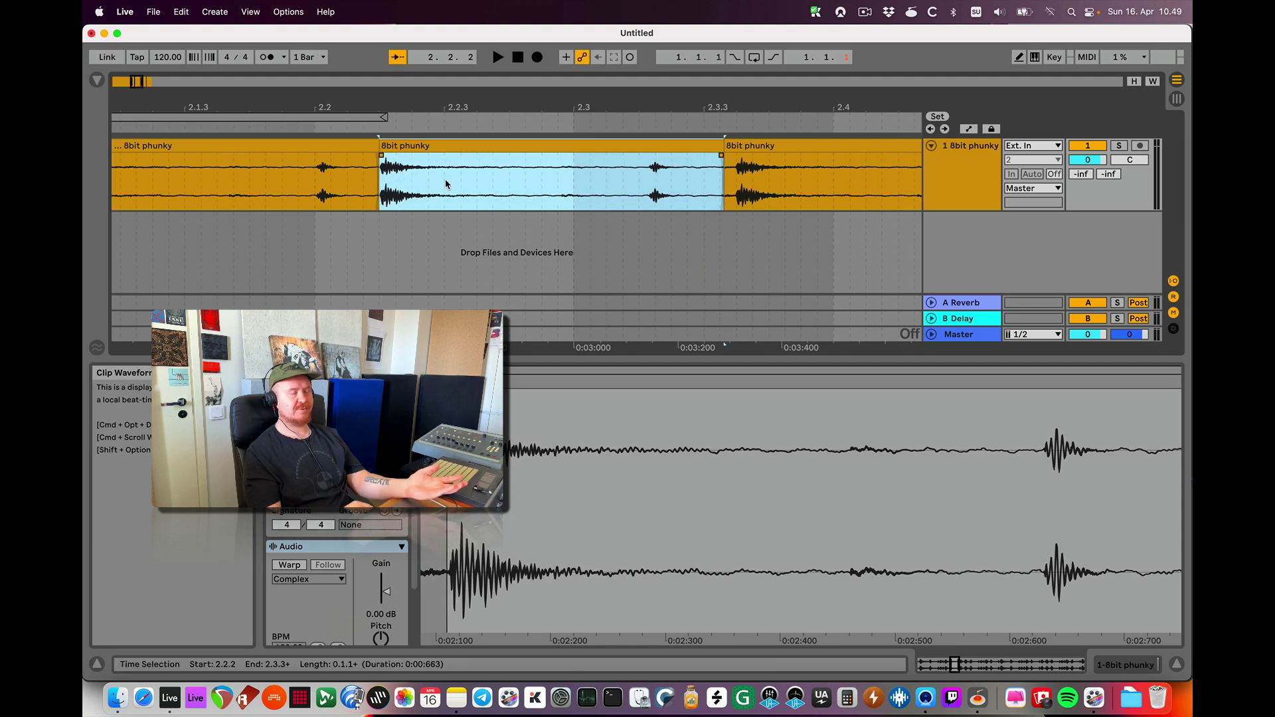
left_click_drag(446, 184, 476, 182)
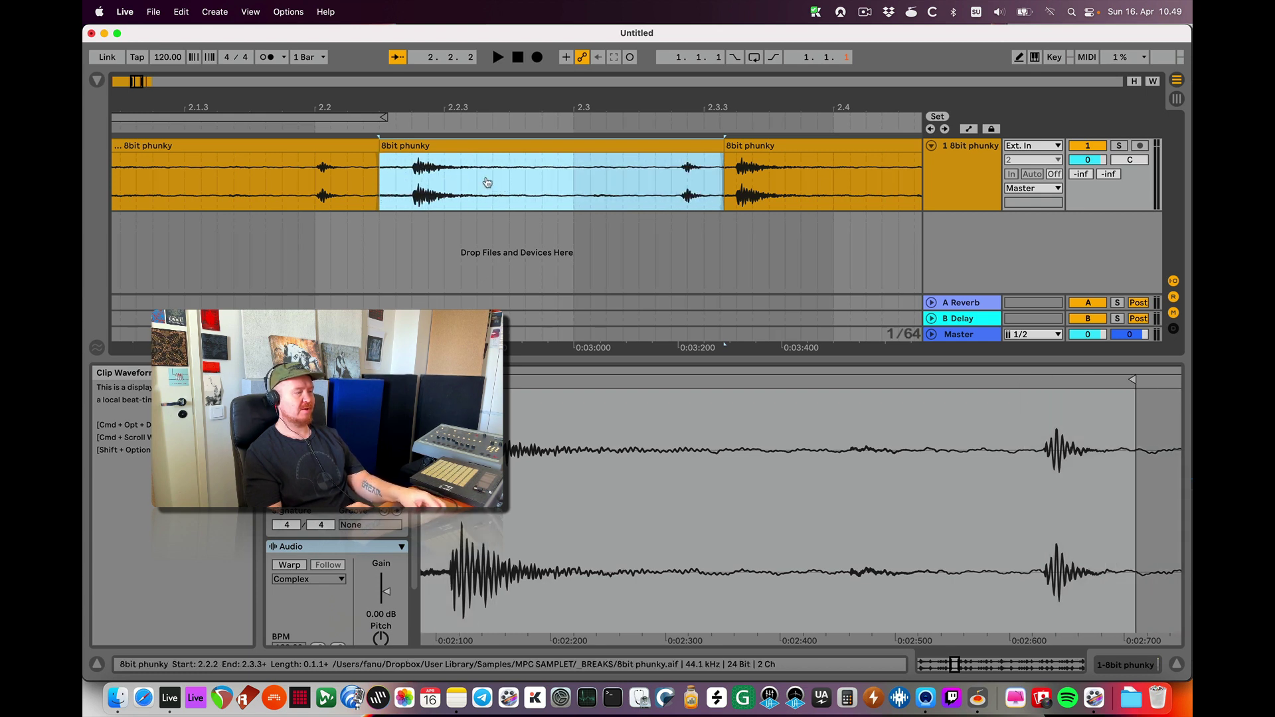
key("super+4")
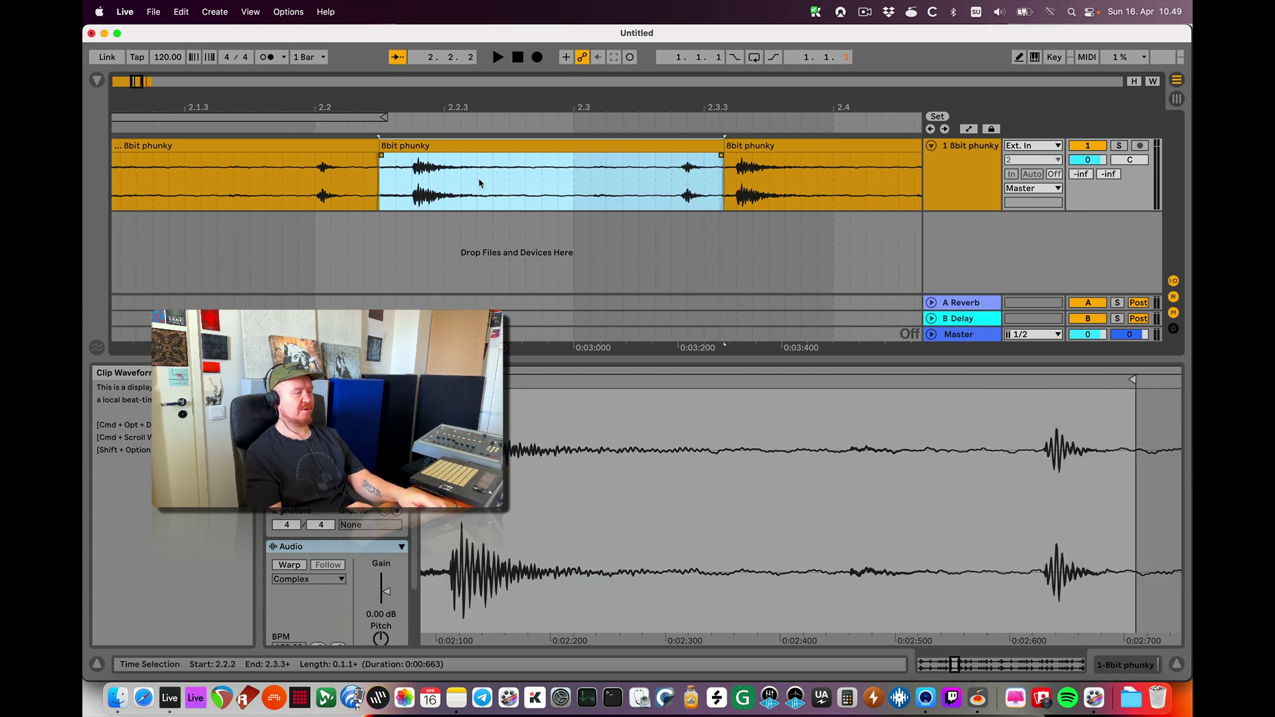
left_click_drag(478, 178, 460, 191)
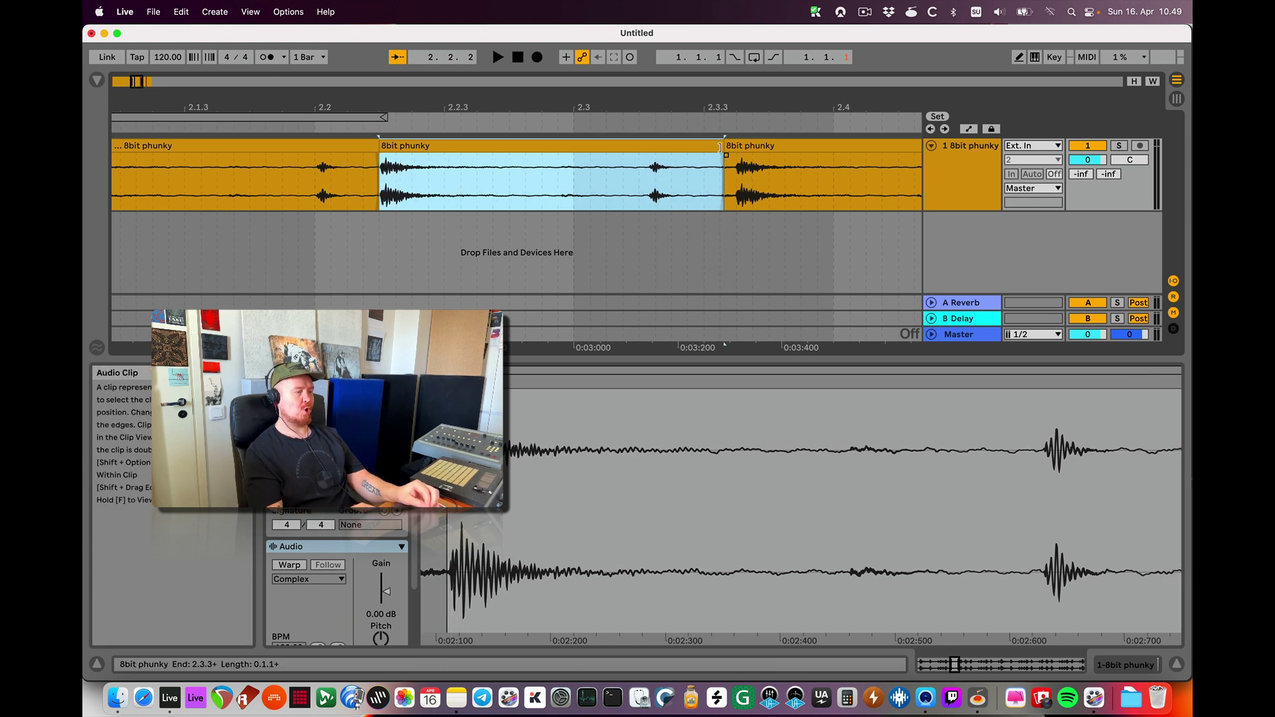
left_click_drag(720, 148, 671, 147)
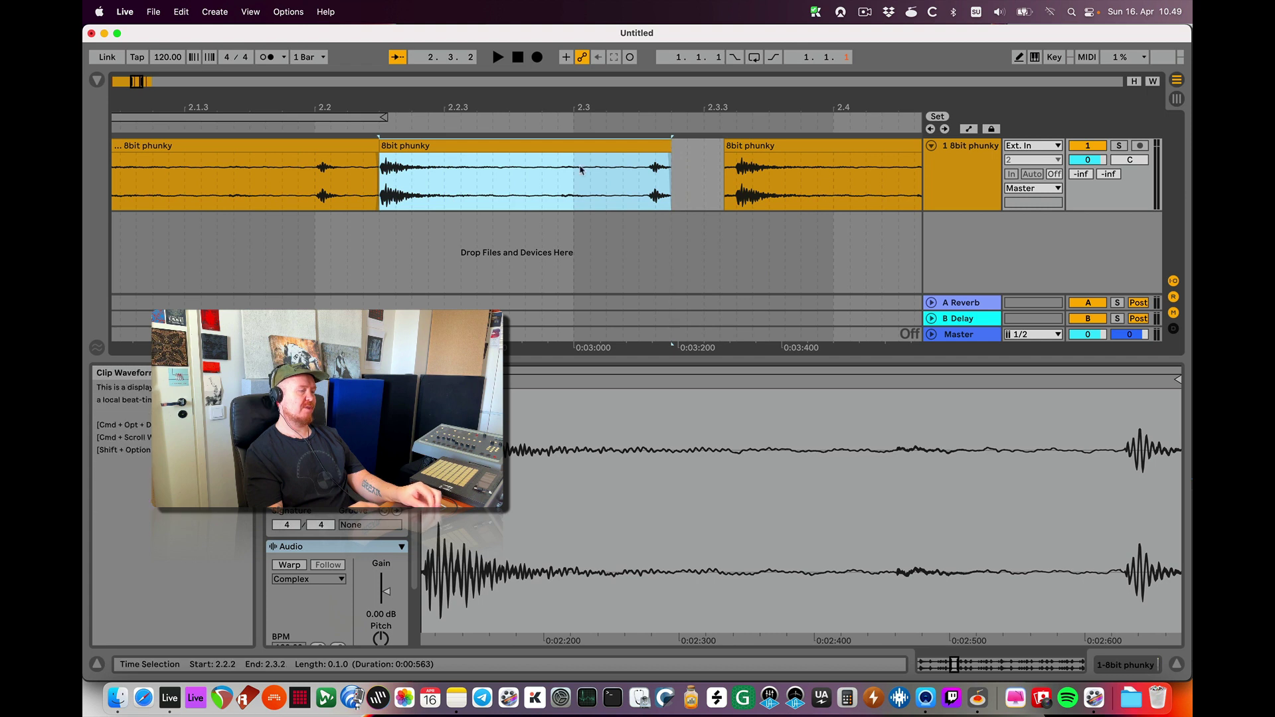
key("minus")
key("minus")
key("minus")
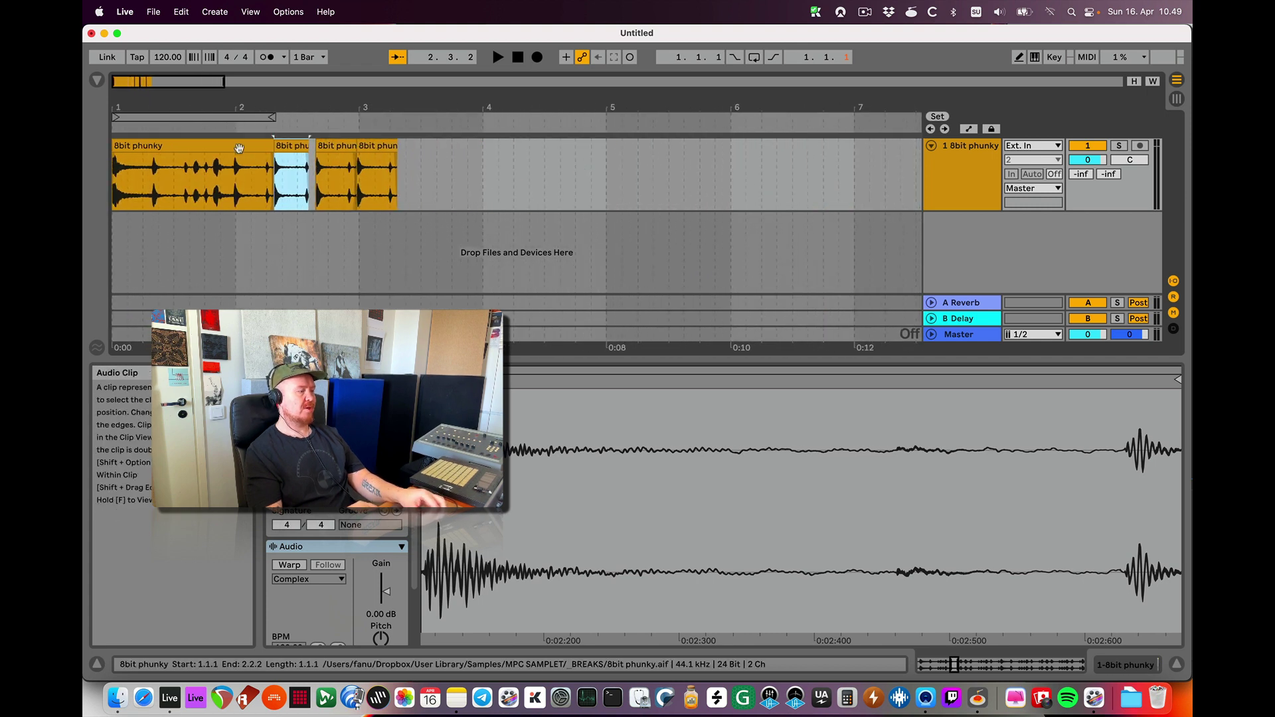
Step: Load an Auto Filter onto the 8bit phunky track, keeping the MS2 circuit
left_click(239, 147)
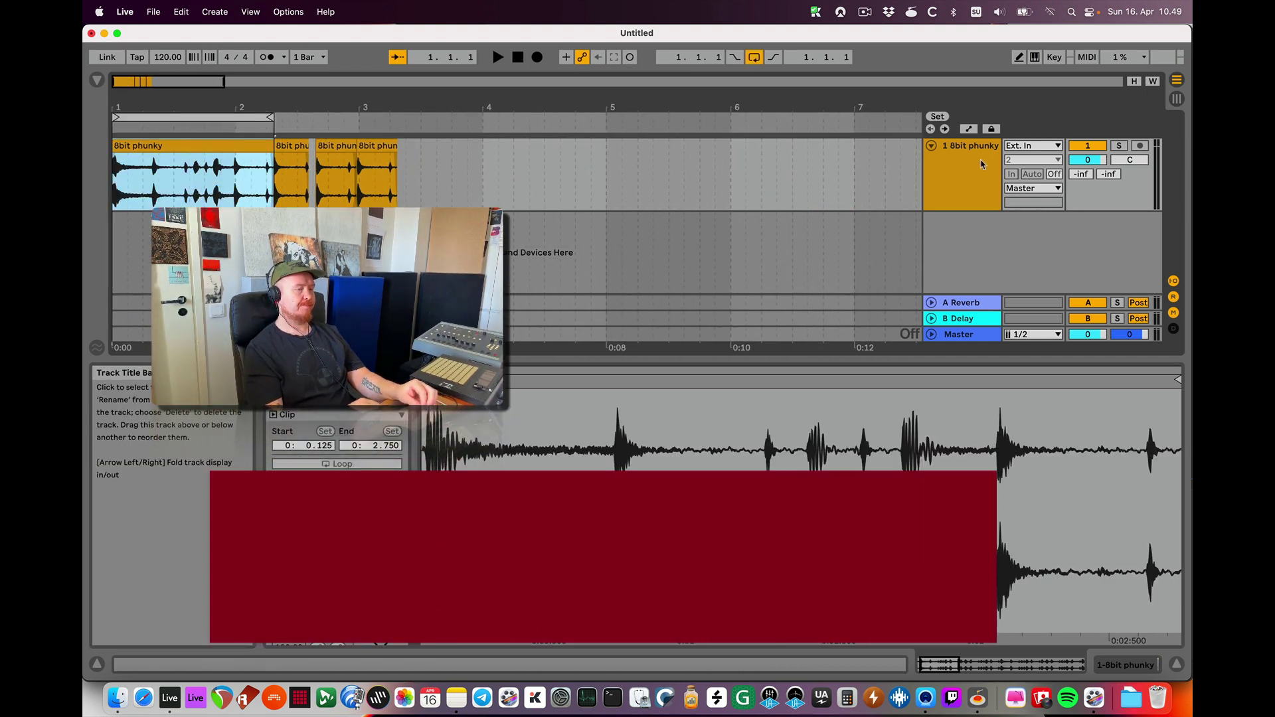
left_click(982, 165)
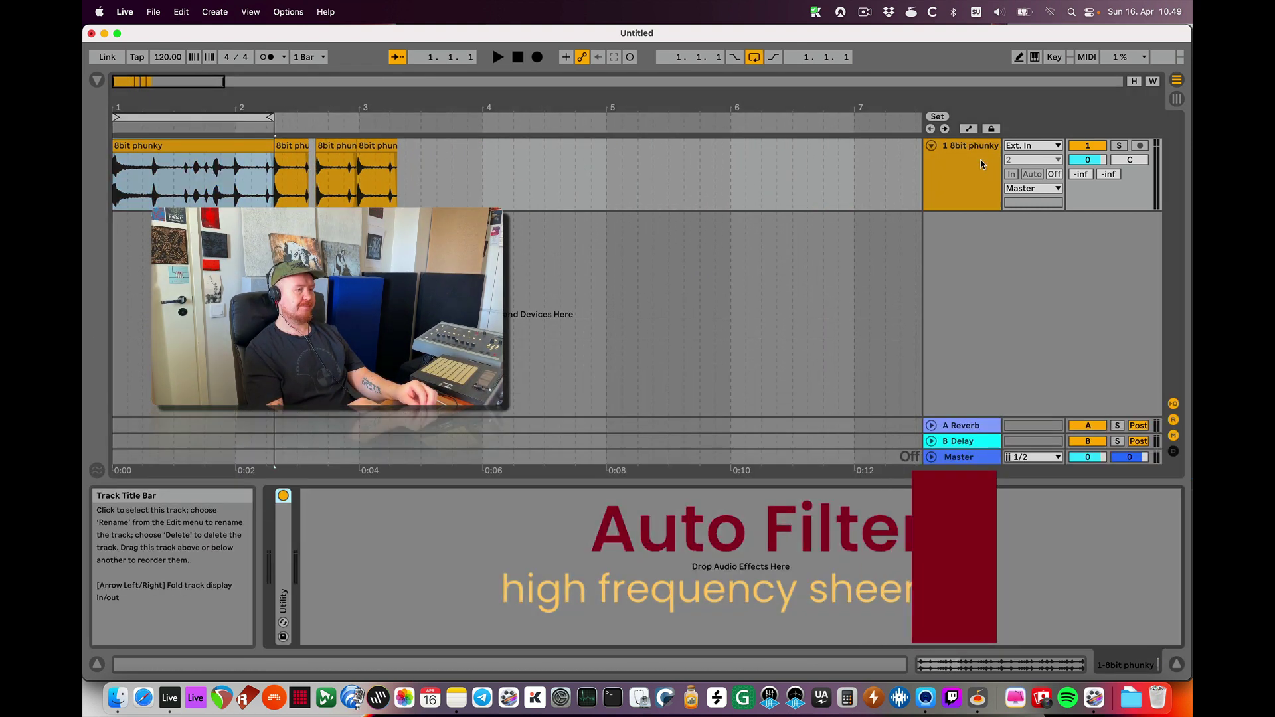
left_click(97, 80)
double_click(238, 181)
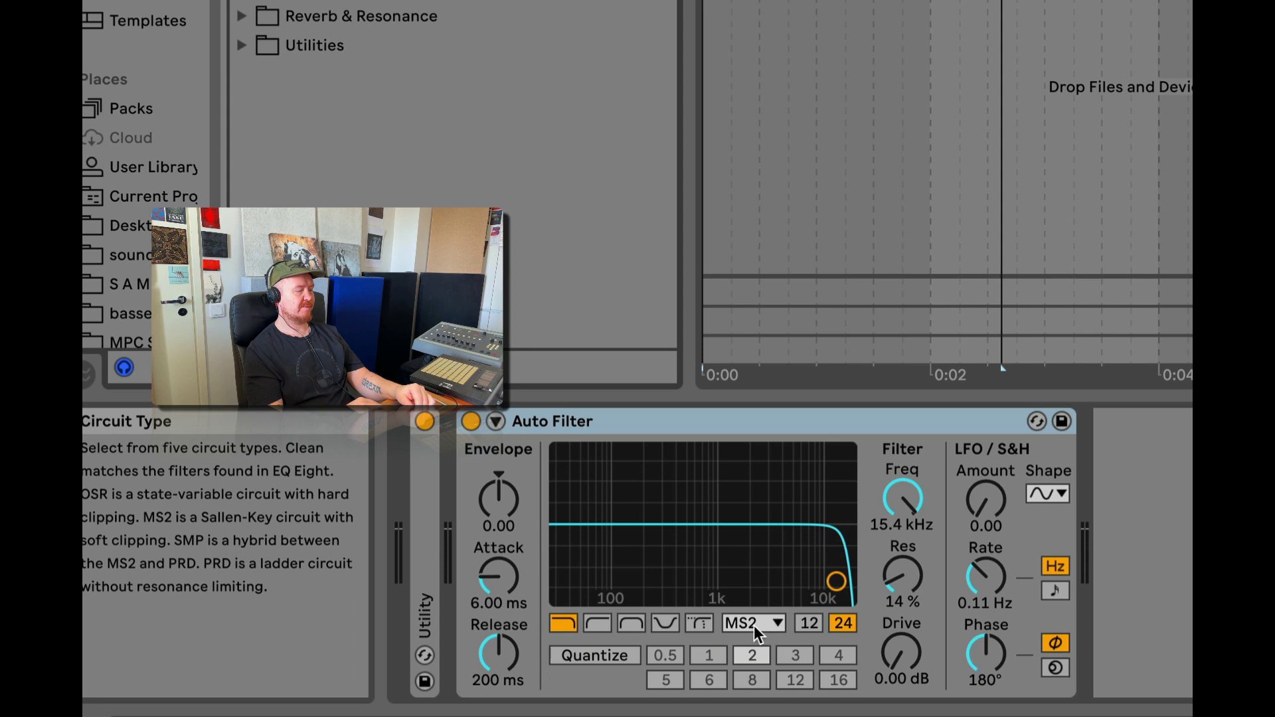
left_click(762, 624)
left_click(762, 625)
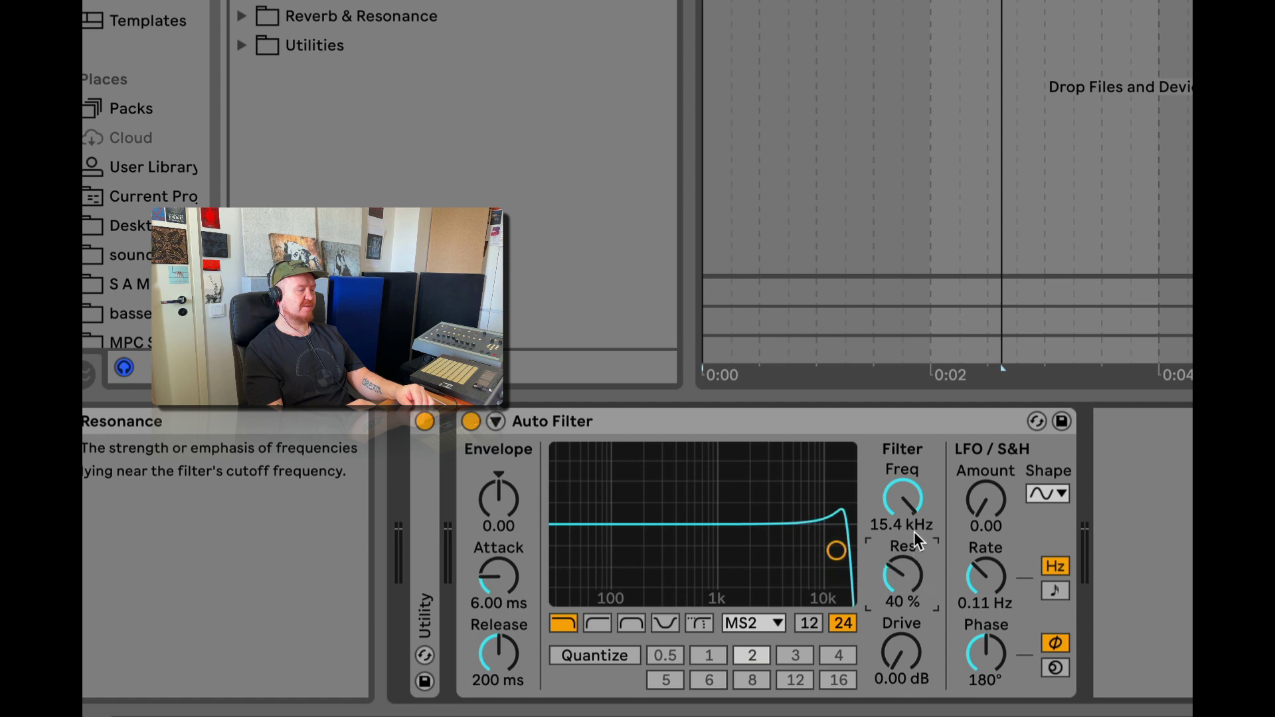
Step: Lower the Auto Filter cutoff to about 13.4 kHz and raise resonance, comparing against bypass during playback
left_click_drag(920, 510, 920, 514)
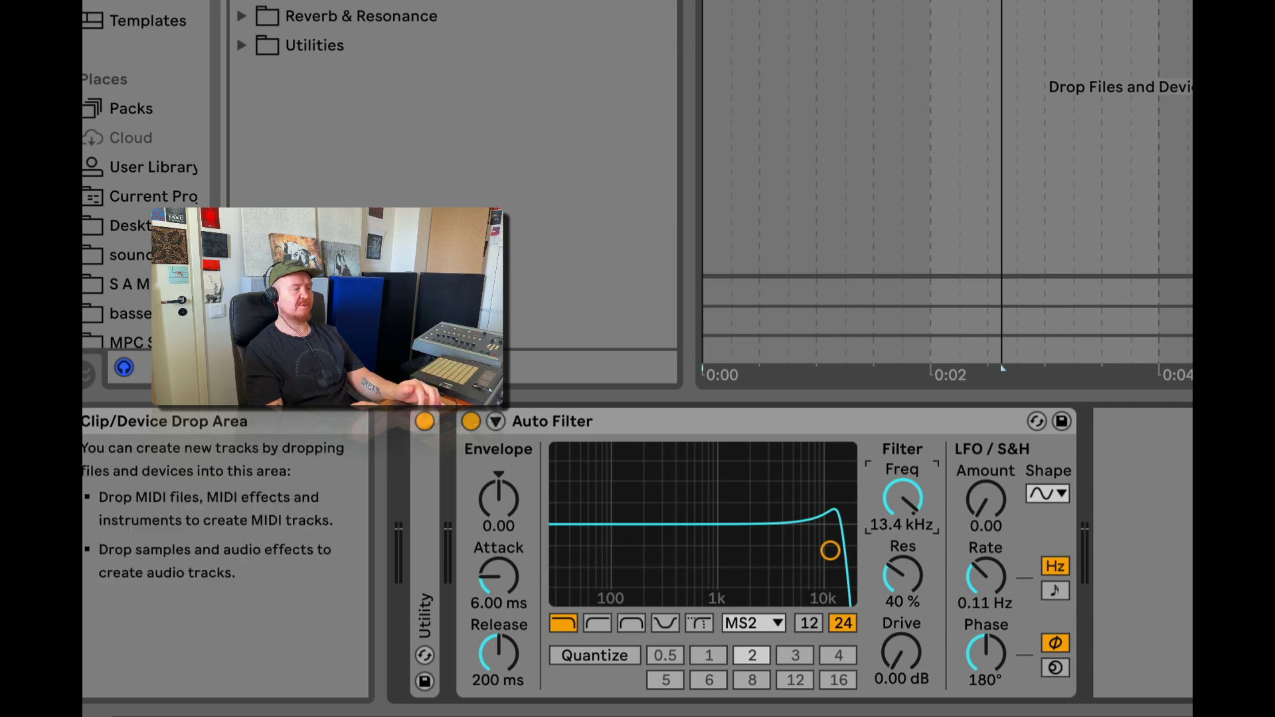
left_click_drag(1003, 368, 1182, 373)
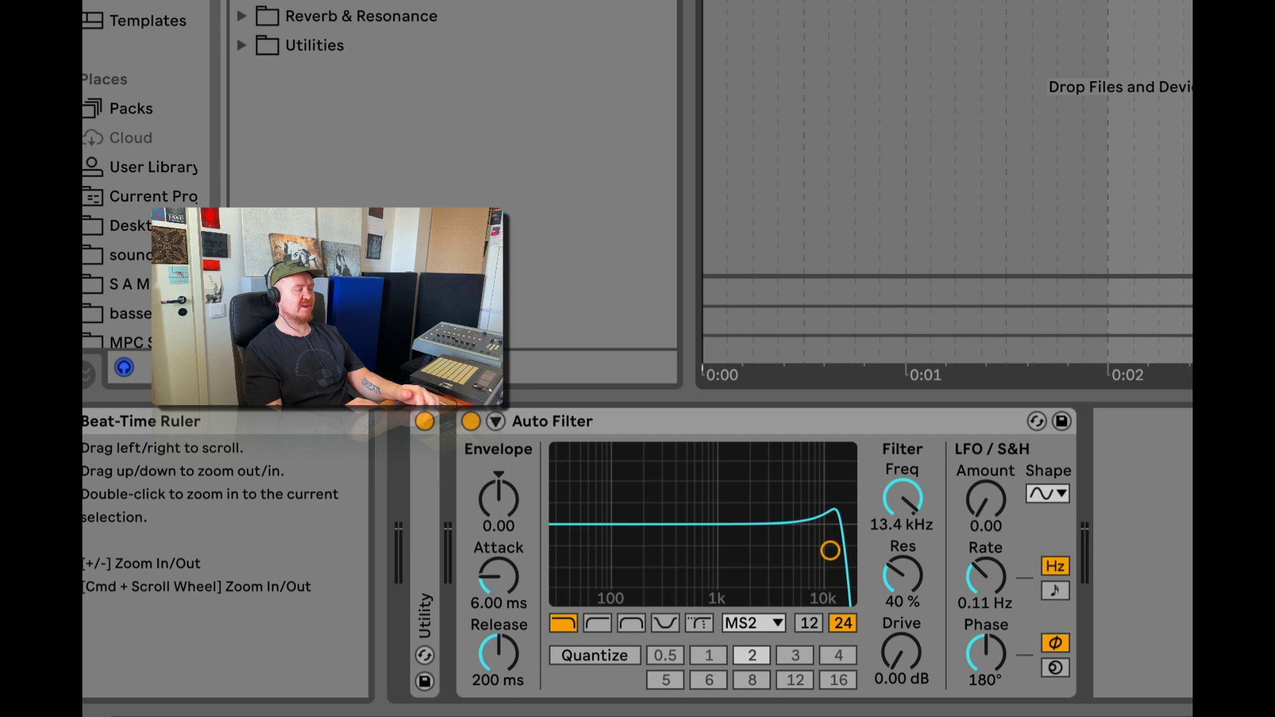
key("space")
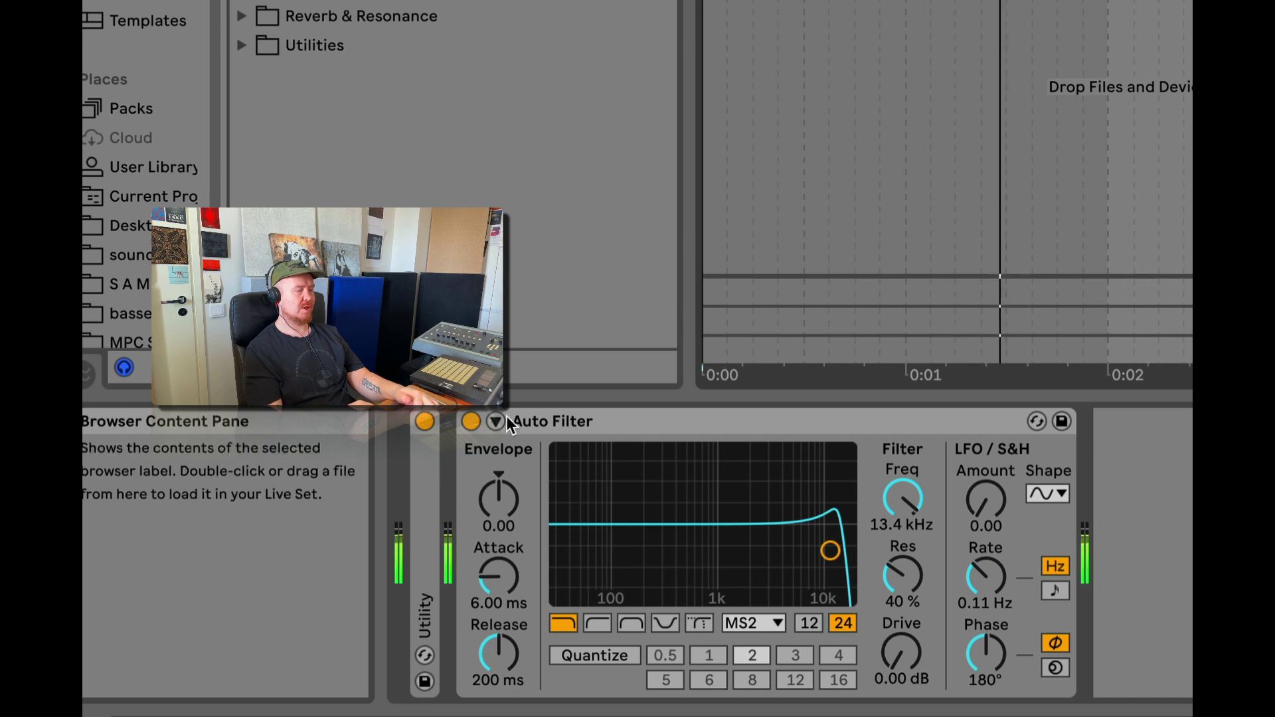
left_click(466, 426)
left_click(466, 426)
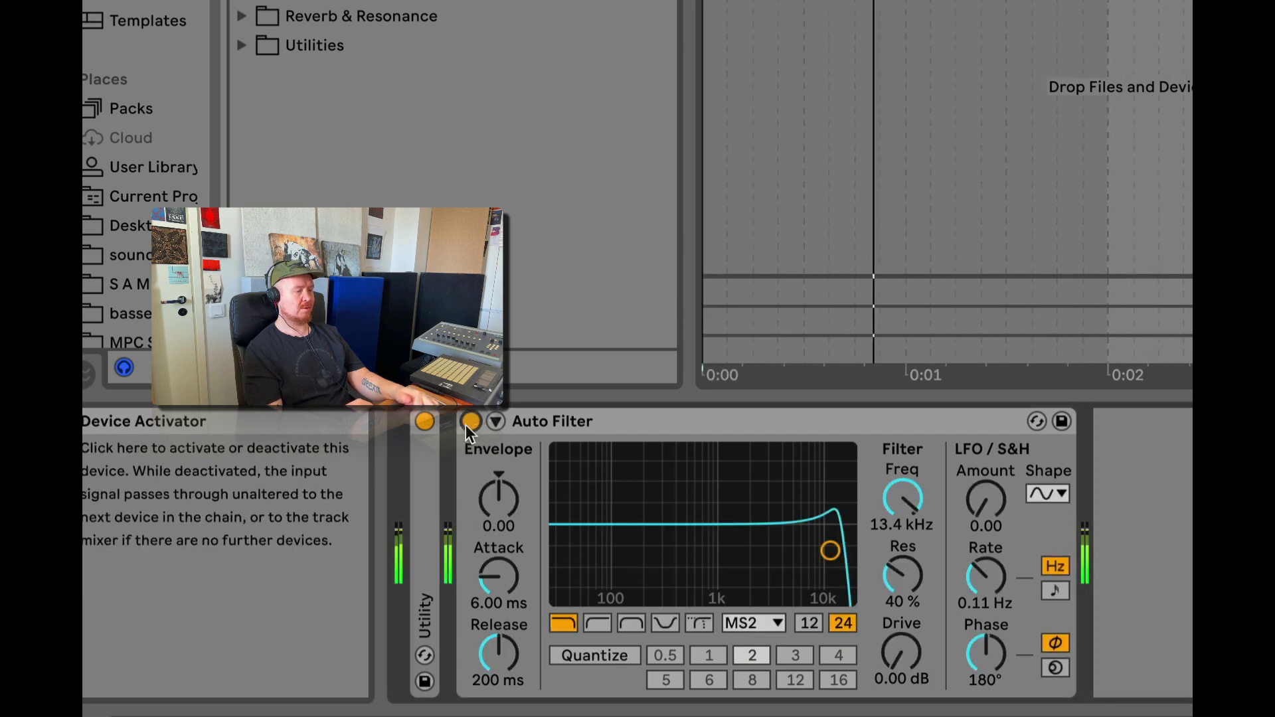
left_click_drag(898, 573, 898, 551)
Step: Set resonance to 59% and cutoff to about 11.6 kHz, A/B the filter, then stop playback
left_click_drag(902, 500, 902, 504)
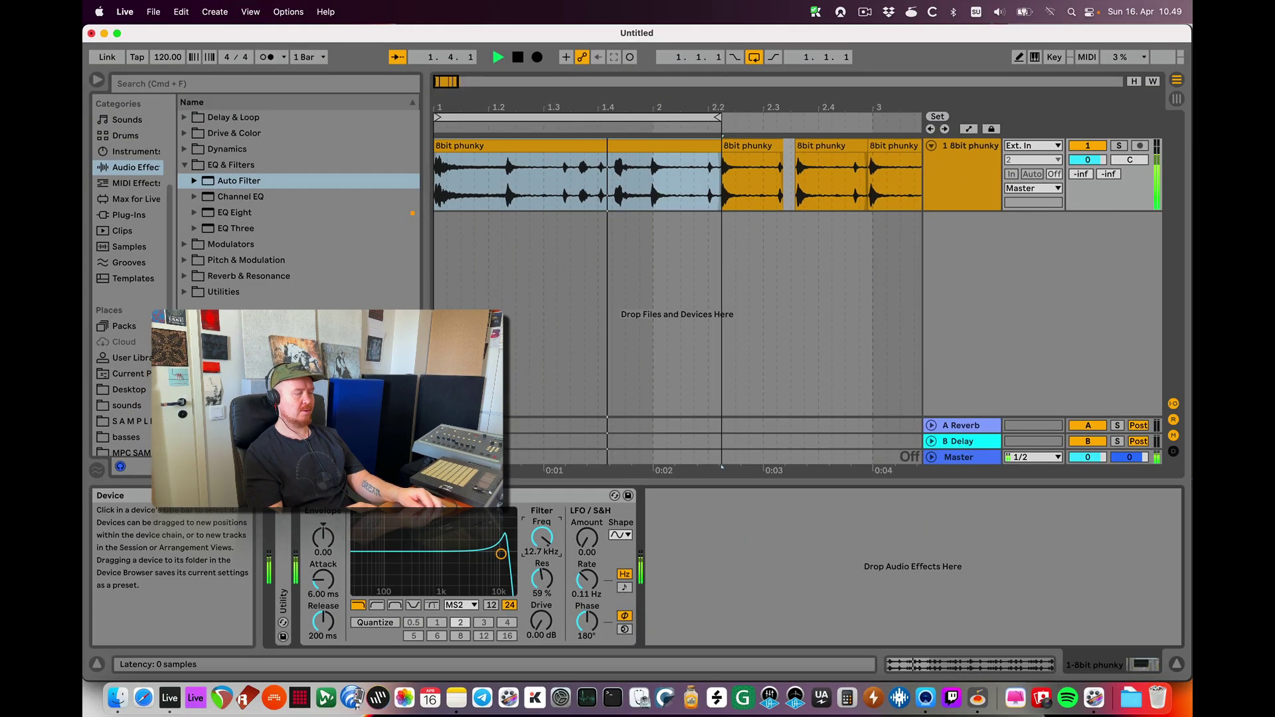
left_click_drag(542, 537, 542, 535)
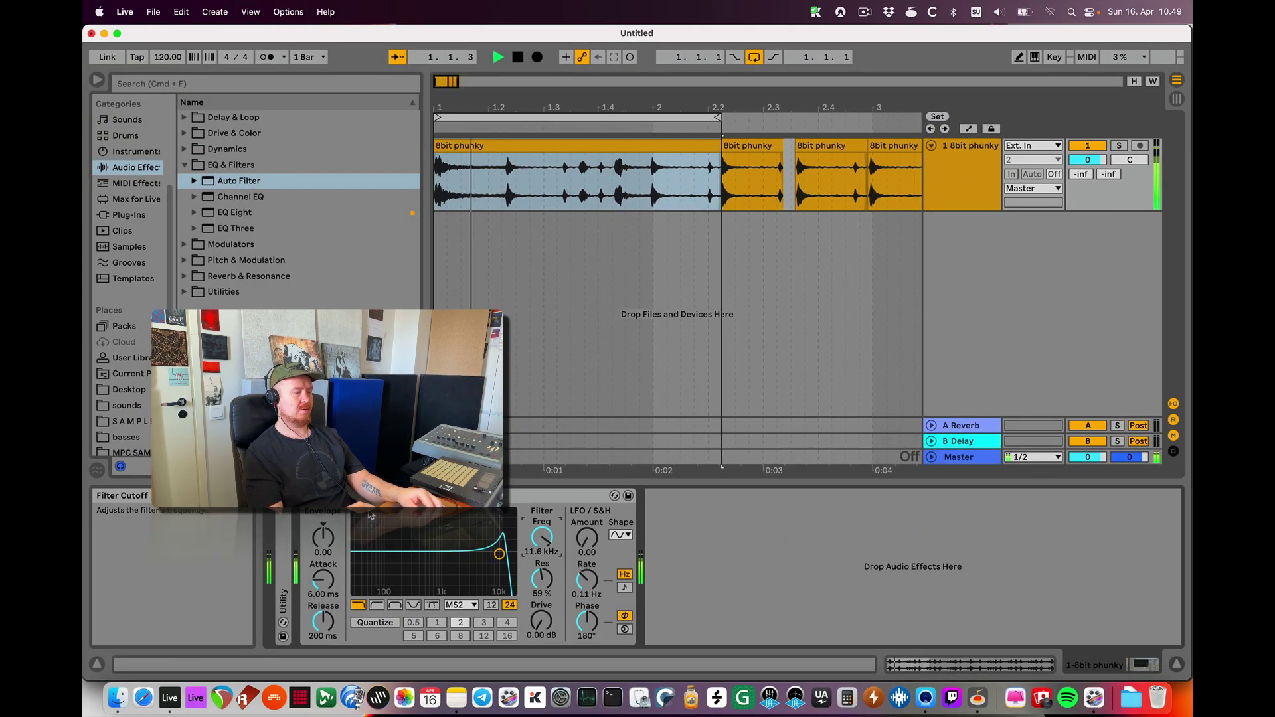
left_click(303, 495)
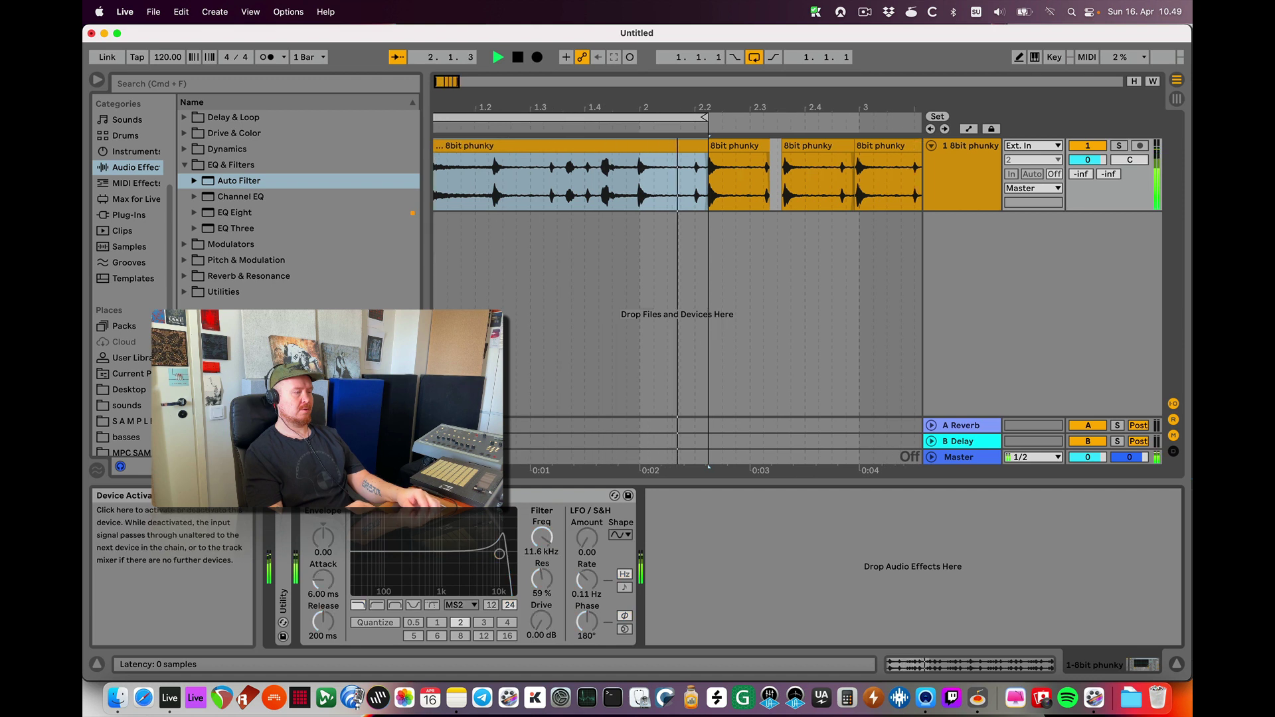
left_click(304, 496)
key("space")
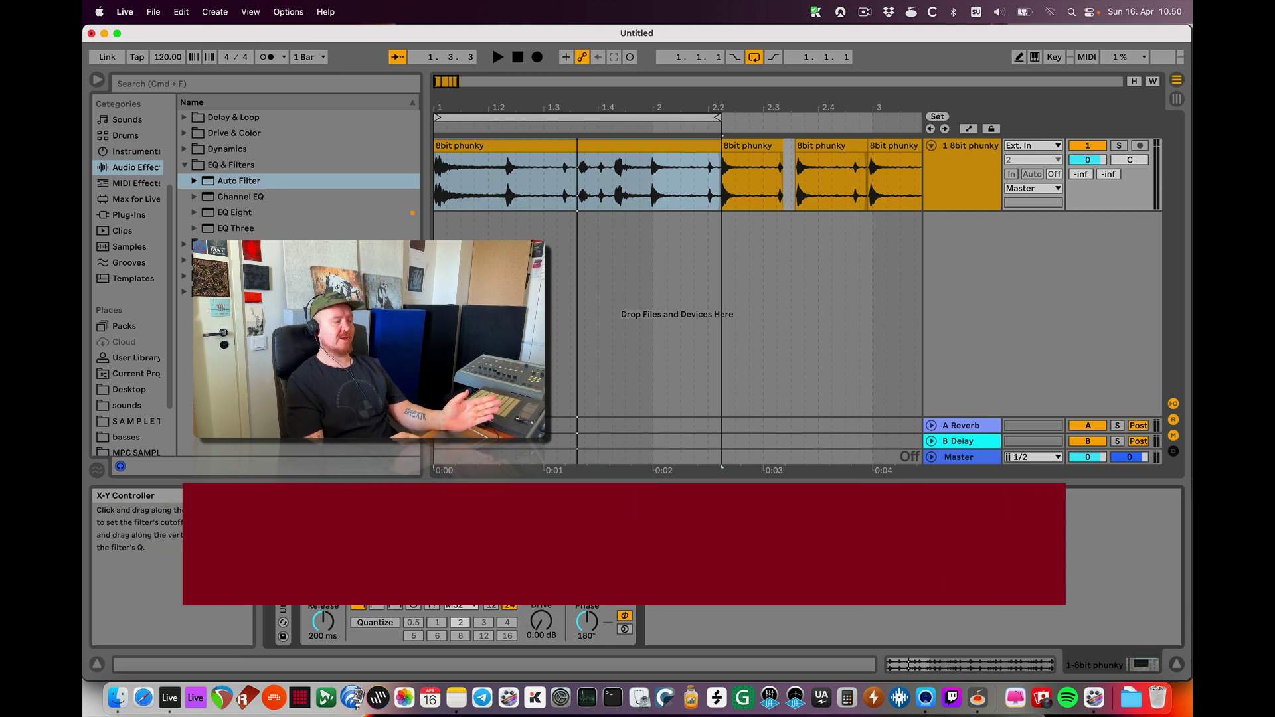
Step: Add the 187_bass mid-akai sample on a new track and audition it with the beat
scroll(159, 341, "down", 3)
left_click(126, 368)
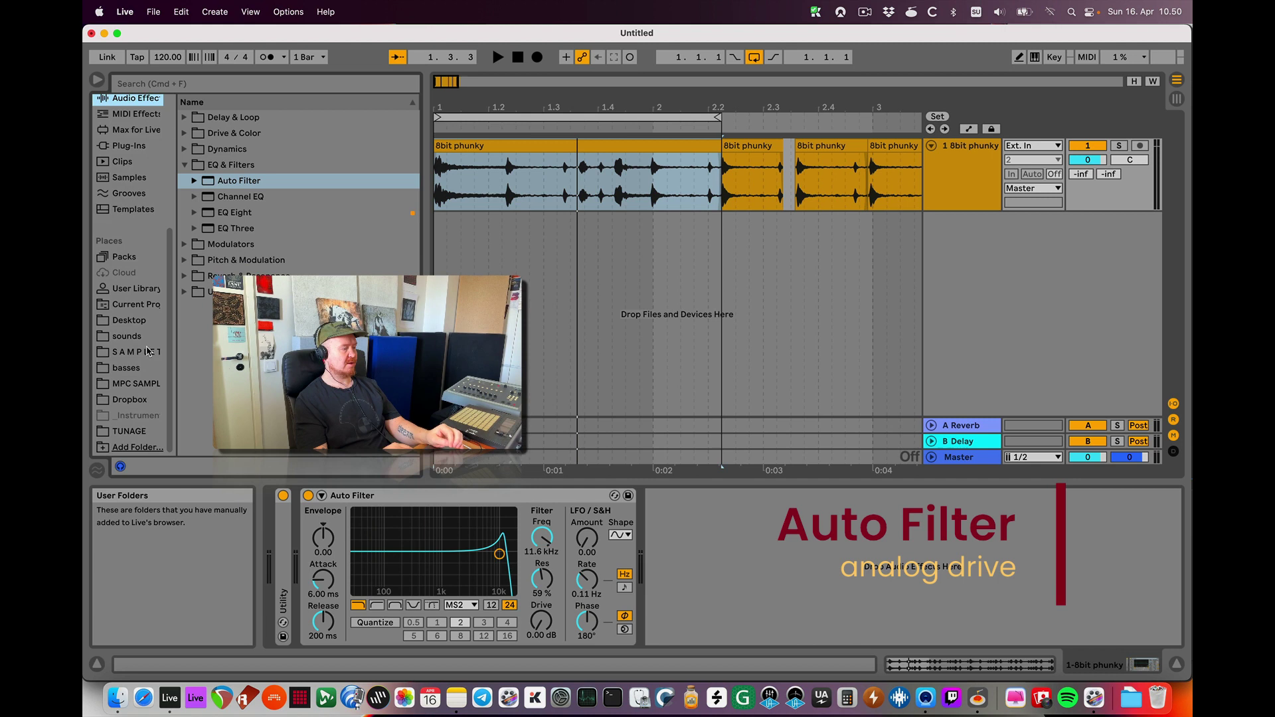
left_click_drag(286, 292, 461, 219)
key("space")
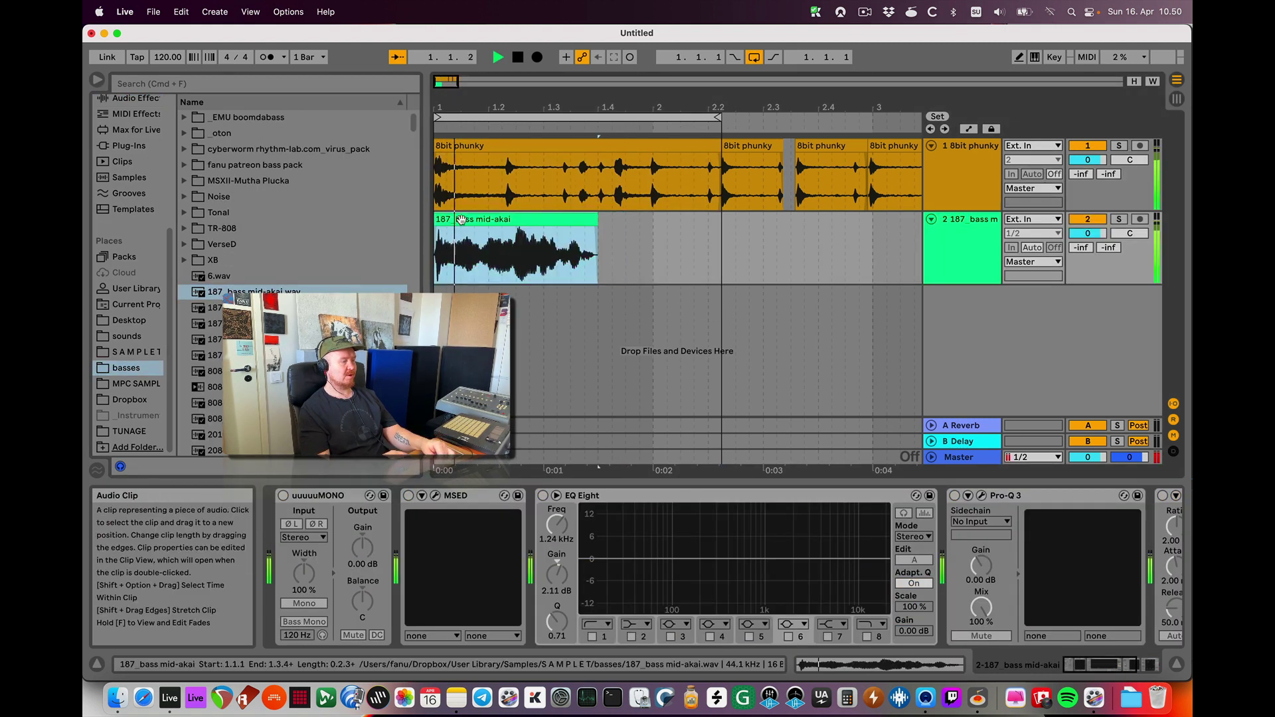
key("space")
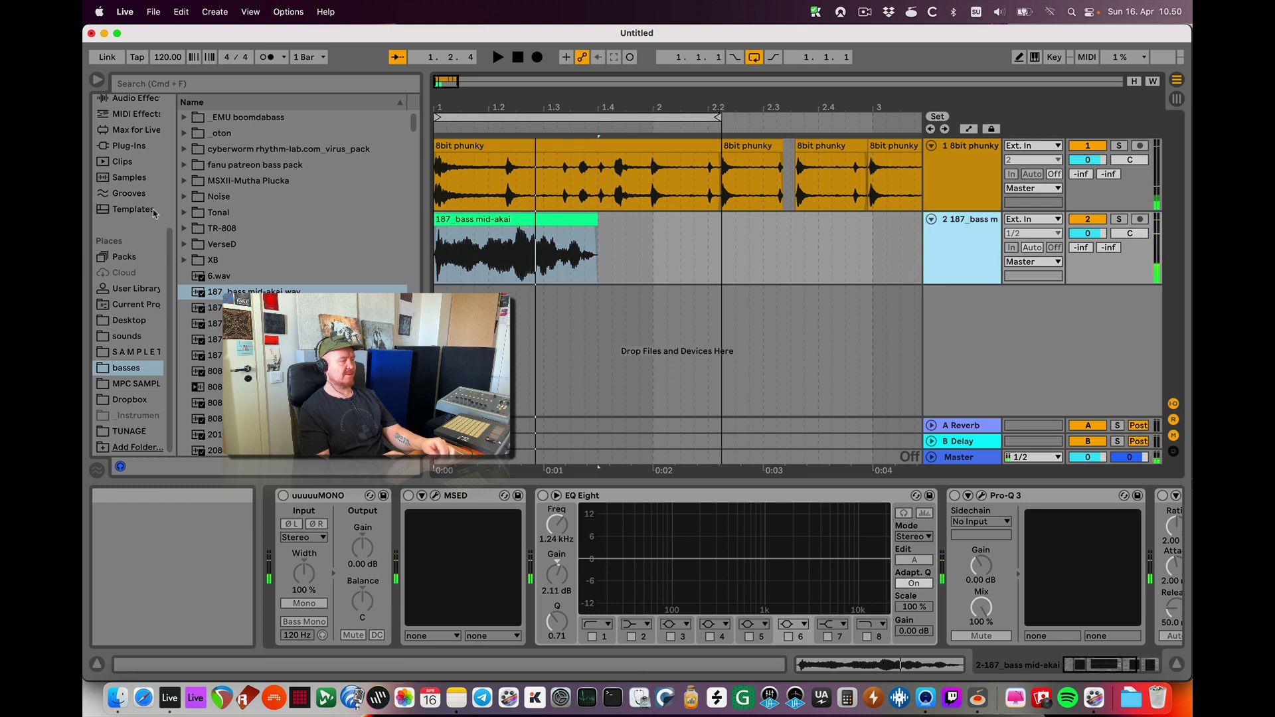
Step: Load an Auto Filter on the bass, switch its circuit to OSR and set drive to 5.71 dB
scroll(153, 212, "up", 2)
left_click(141, 167)
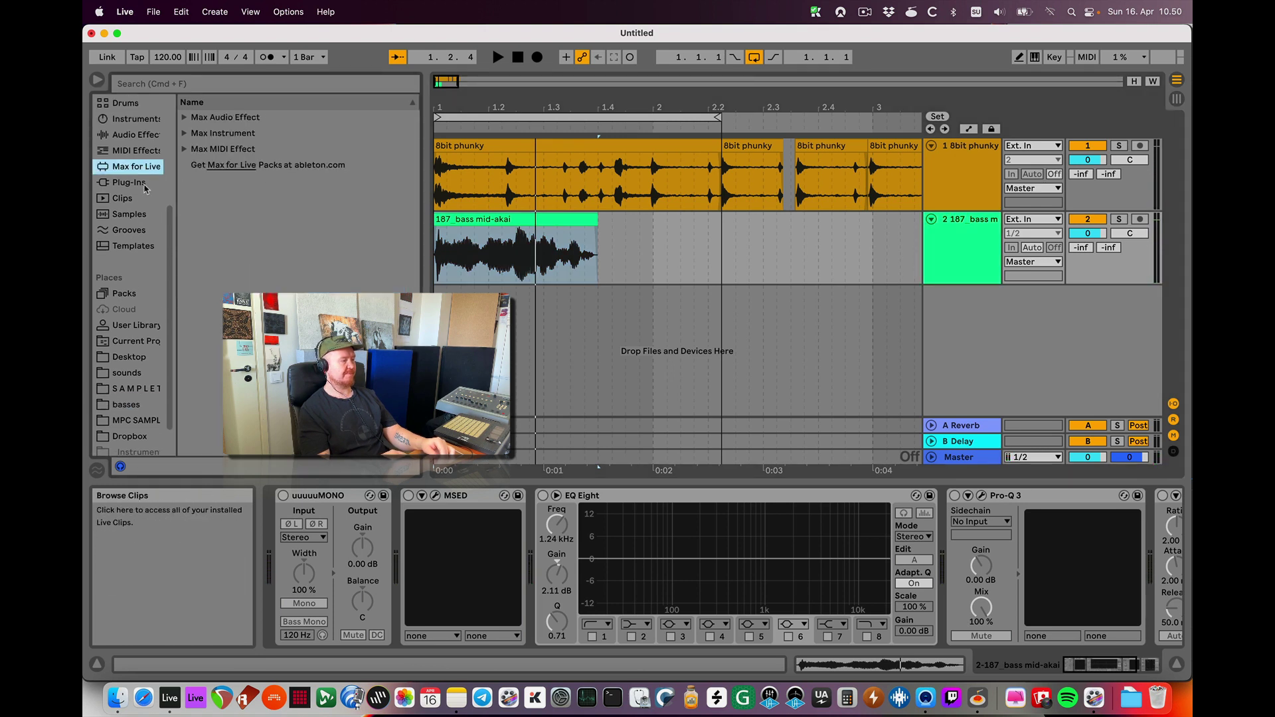
left_click(146, 139)
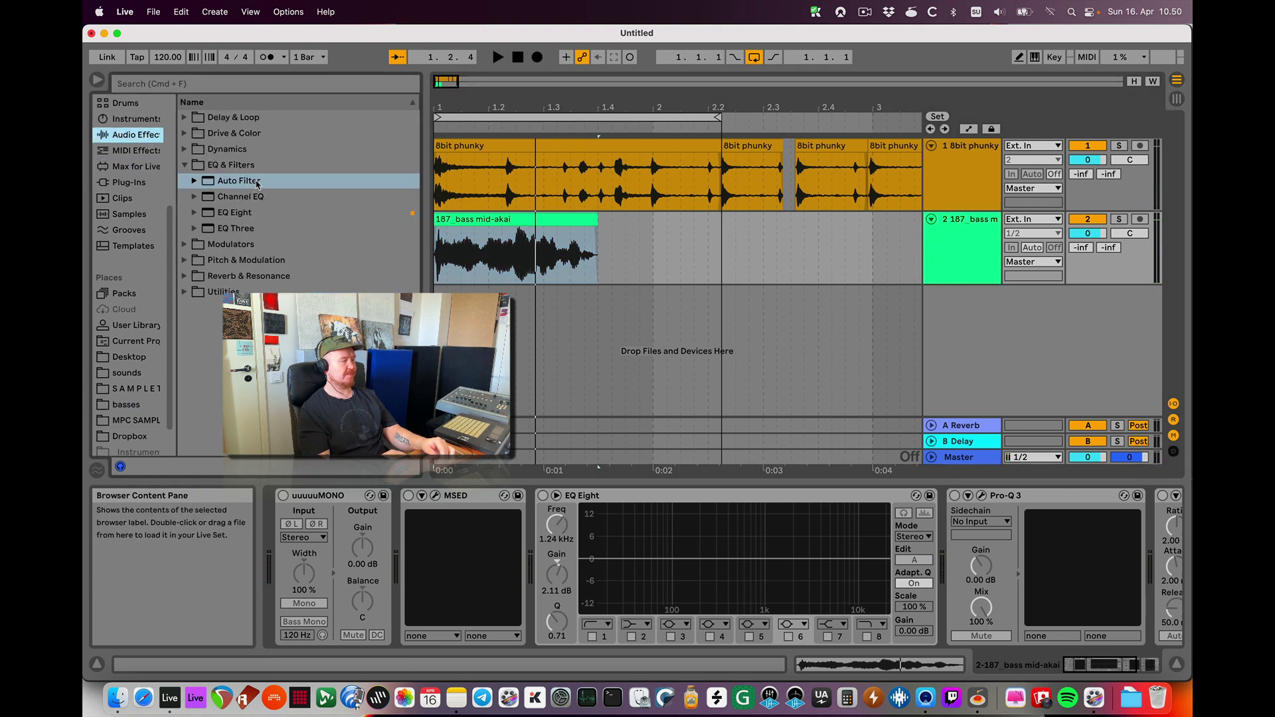
double_click(257, 182)
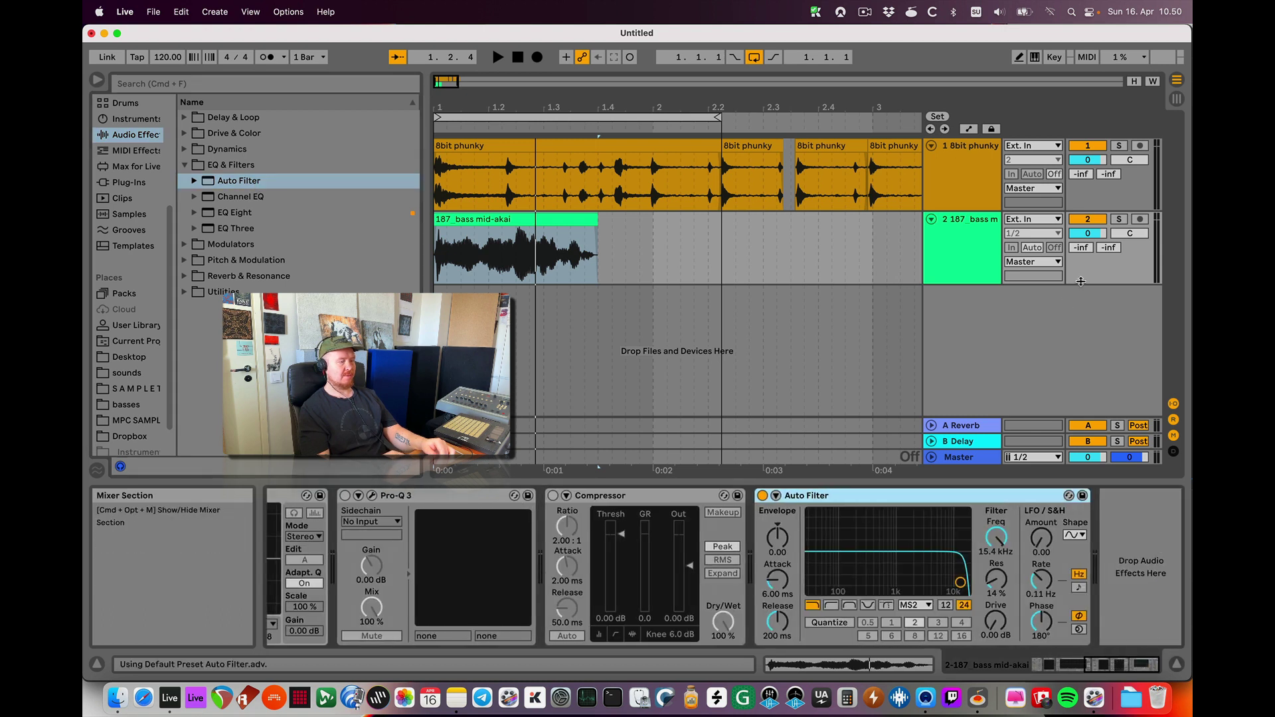
left_click(927, 606)
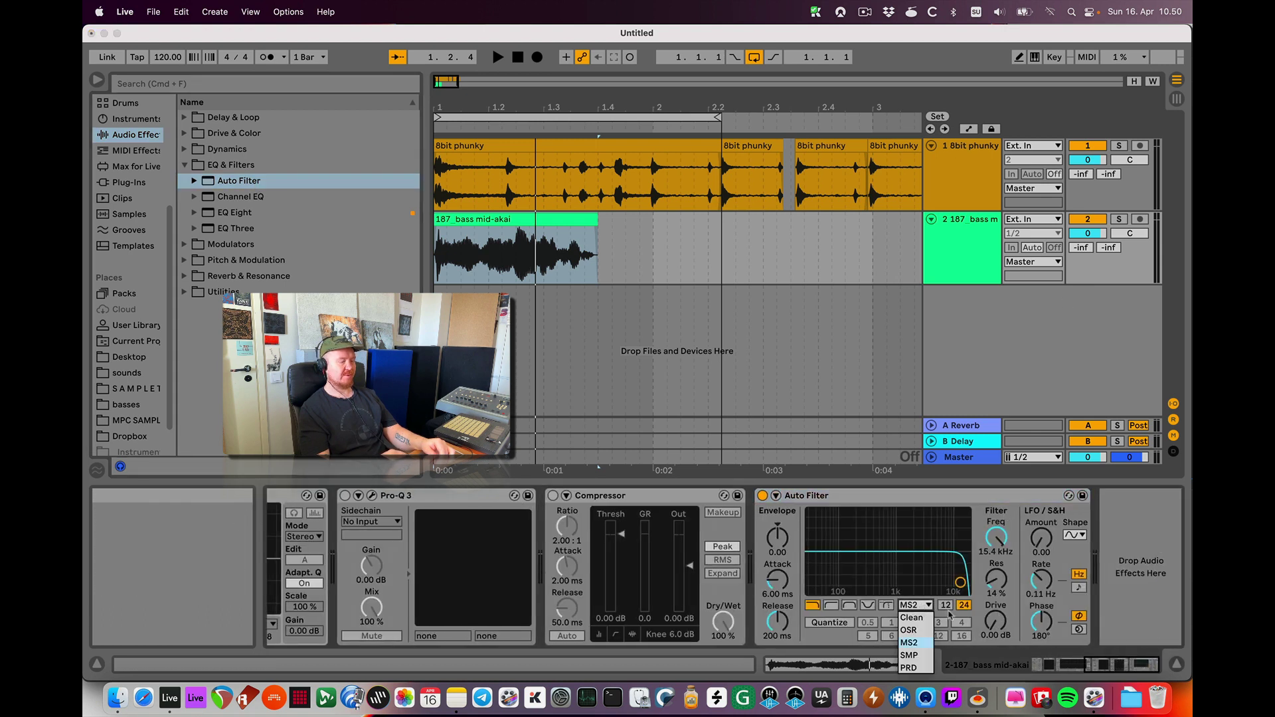
left_click(909, 631)
left_click_drag(995, 621, 995, 611)
key("space")
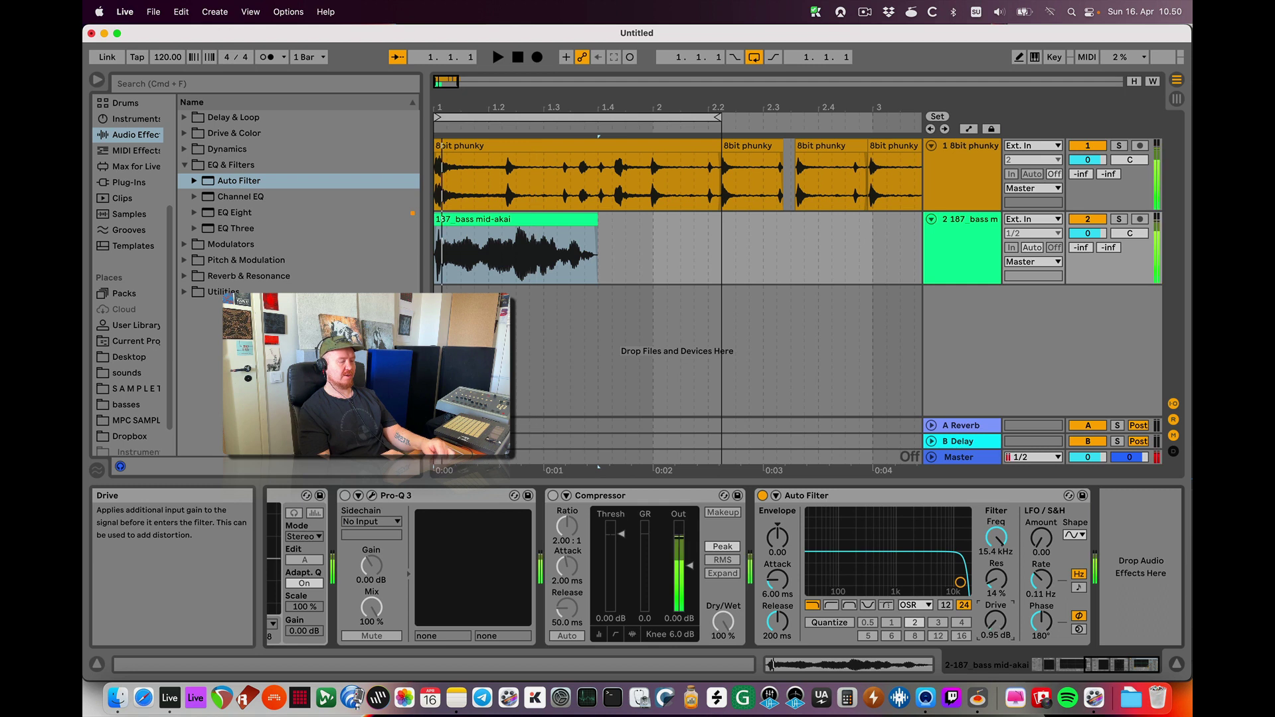
scroll(344, 501, "left", 10)
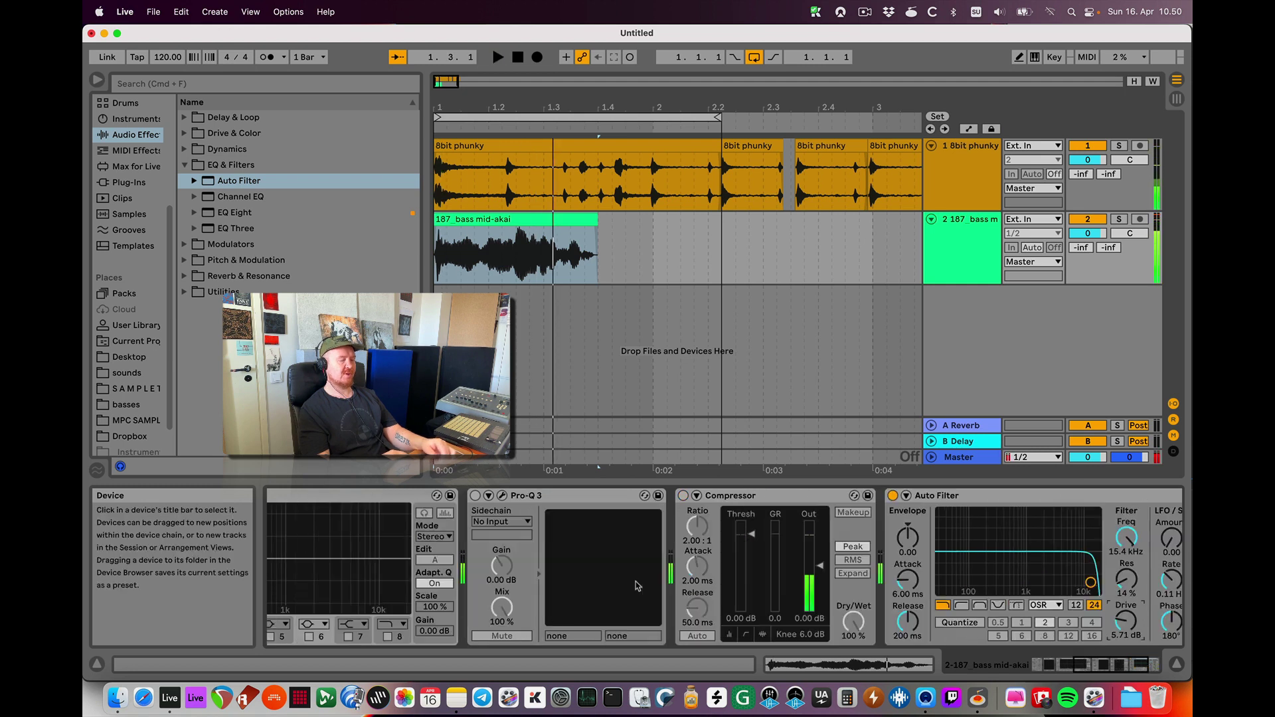
Step: Move the uuuuuMONO device after Auto Filter in the bass chain and audition it
left_click_drag(344, 502, 1124, 566)
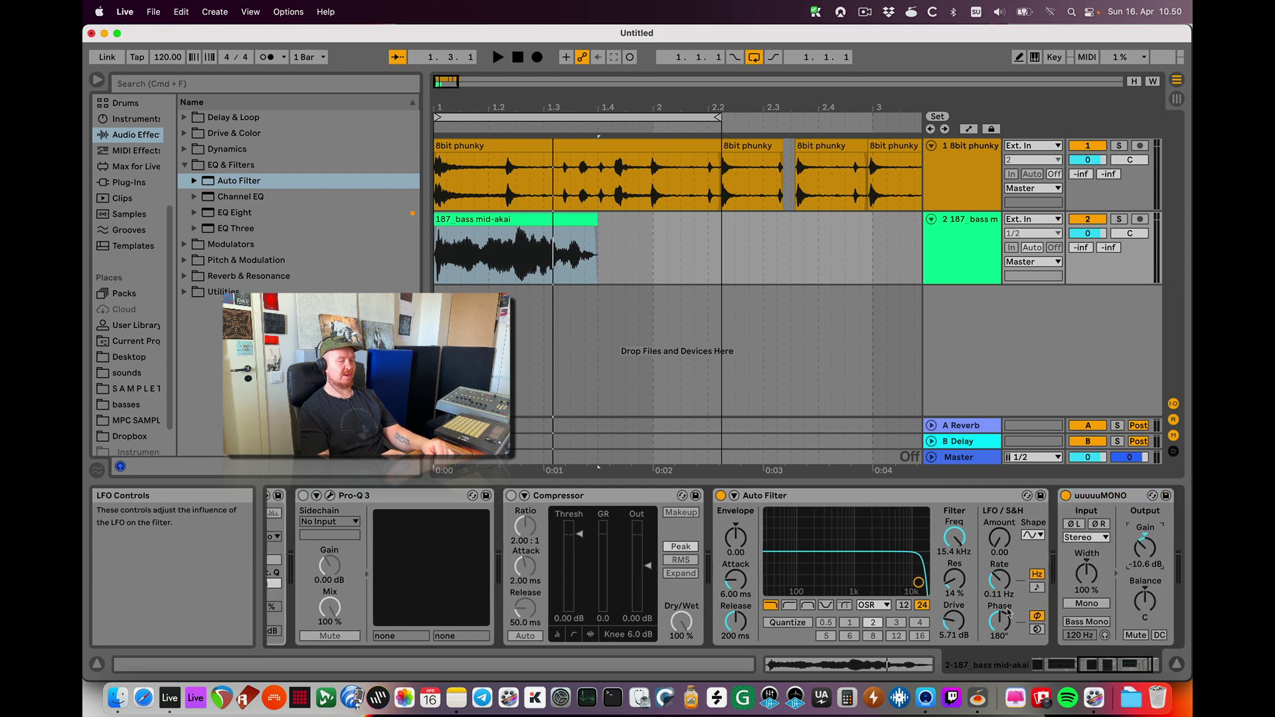
key("space")
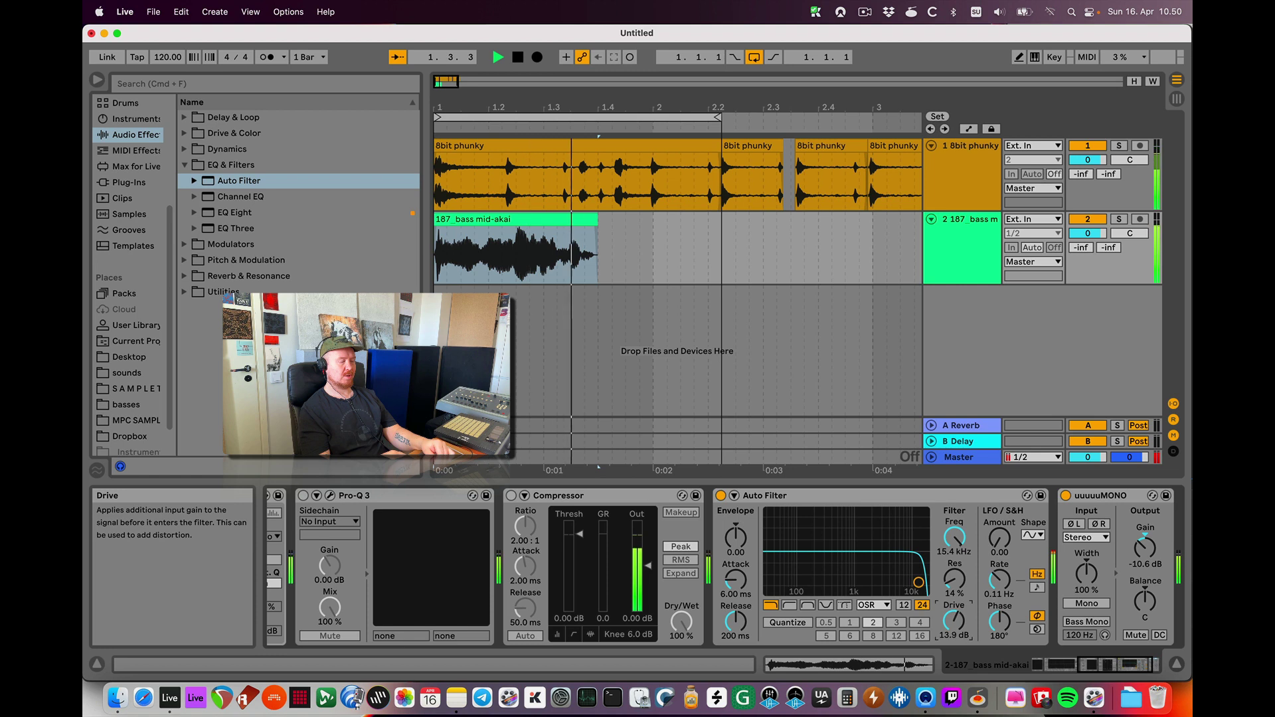
key("space")
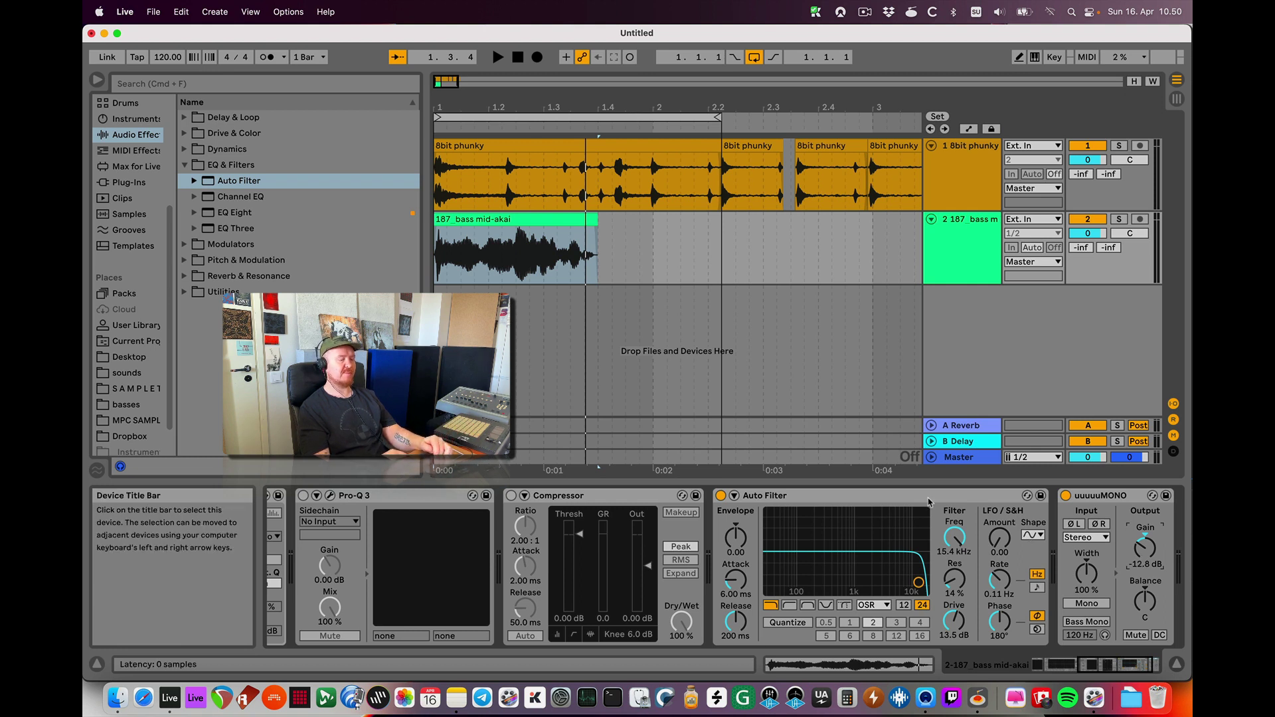
Step: Compare the Auto Filter and uuuuuMONO on and off, then push the filter drive to about 17.5 dB
left_click(883, 606)
left_click(883, 606)
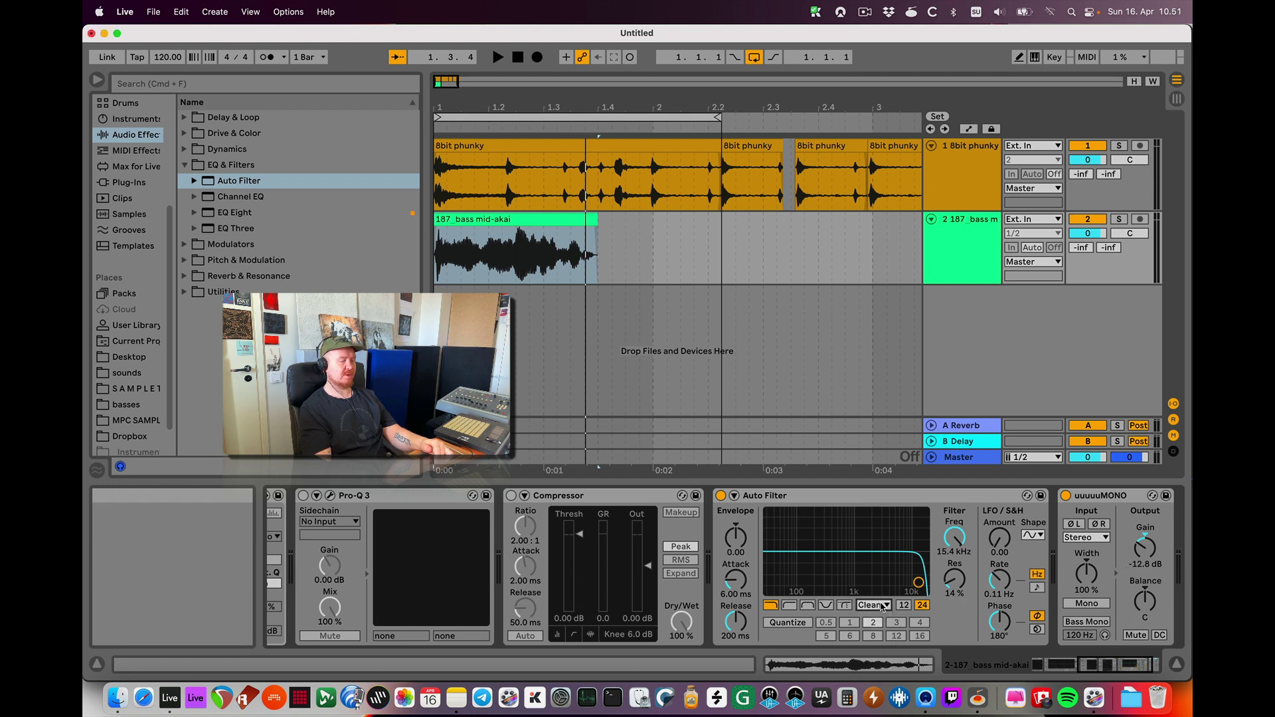
key("space")
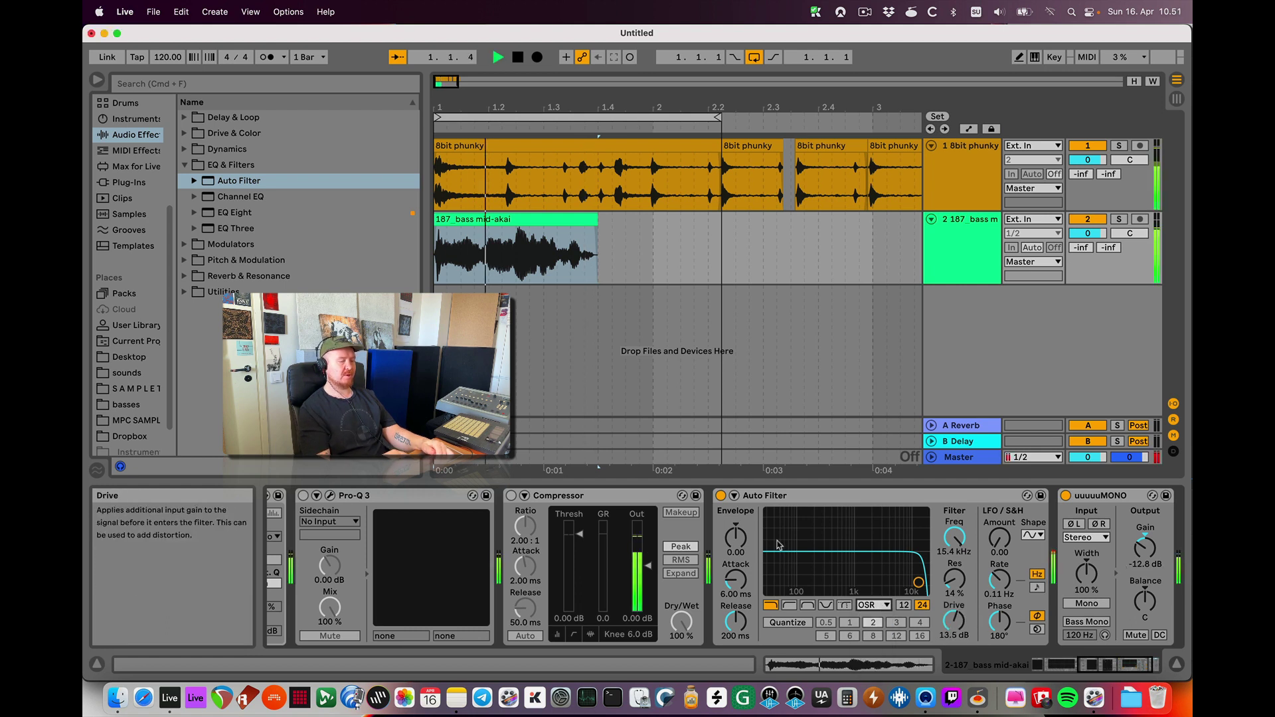
left_click(721, 496)
left_click(1066, 496)
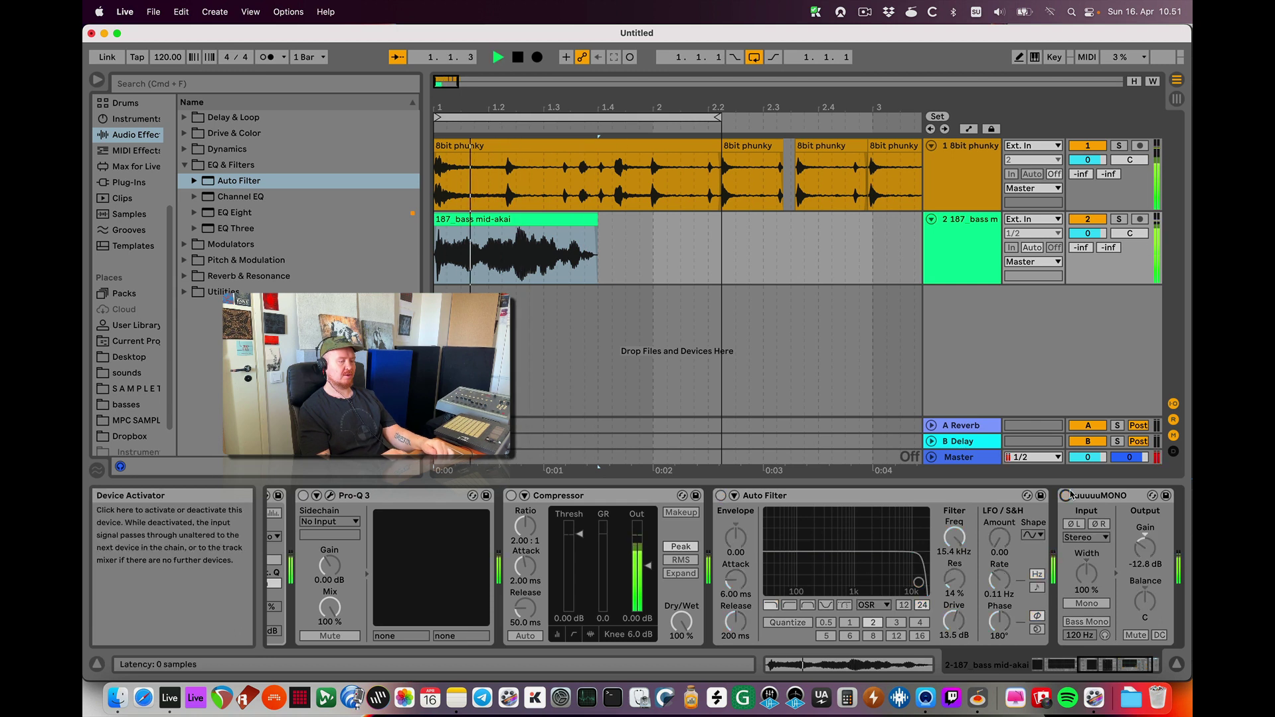
key("super+z")
key("super+z")
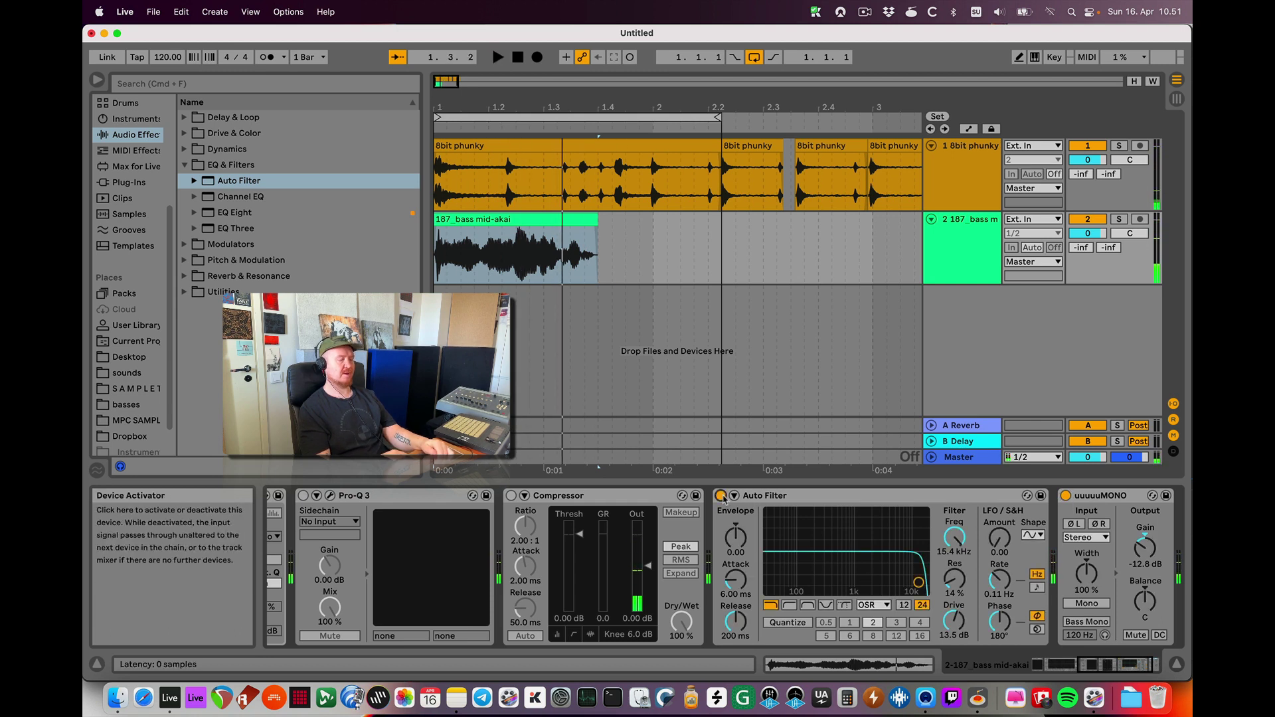
left_click_drag(966, 619, 965, 609)
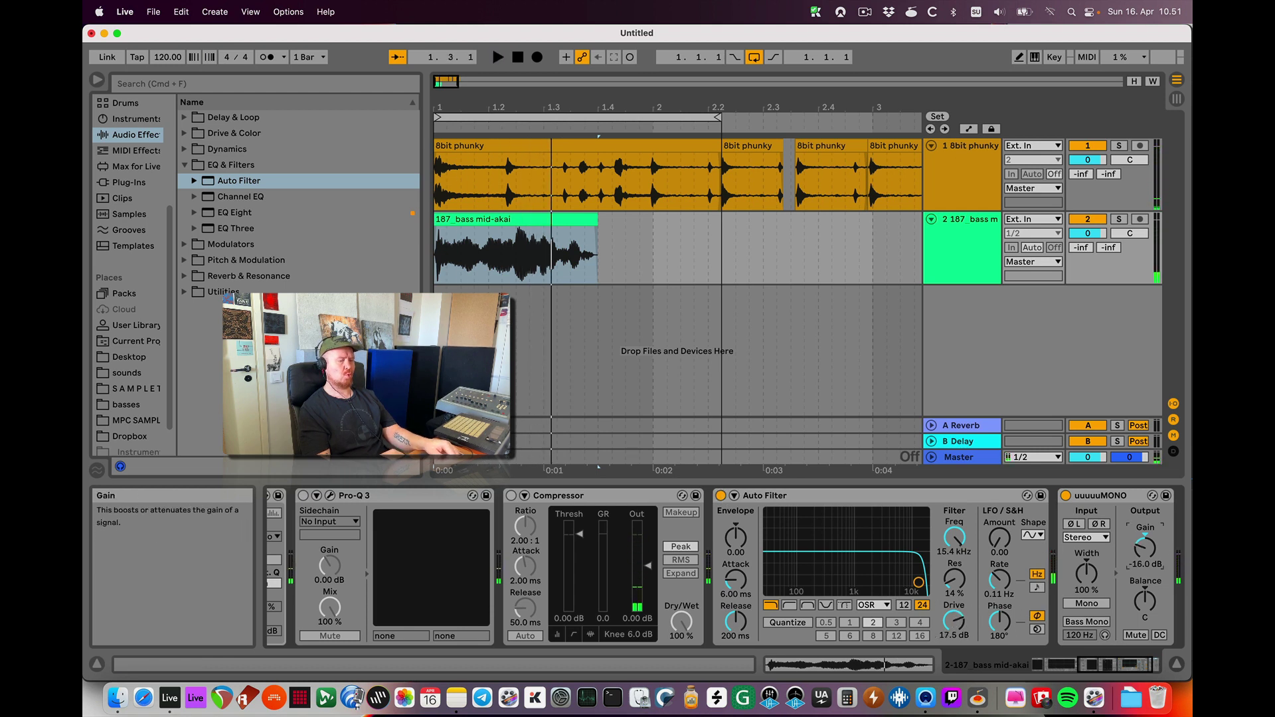
key("space")
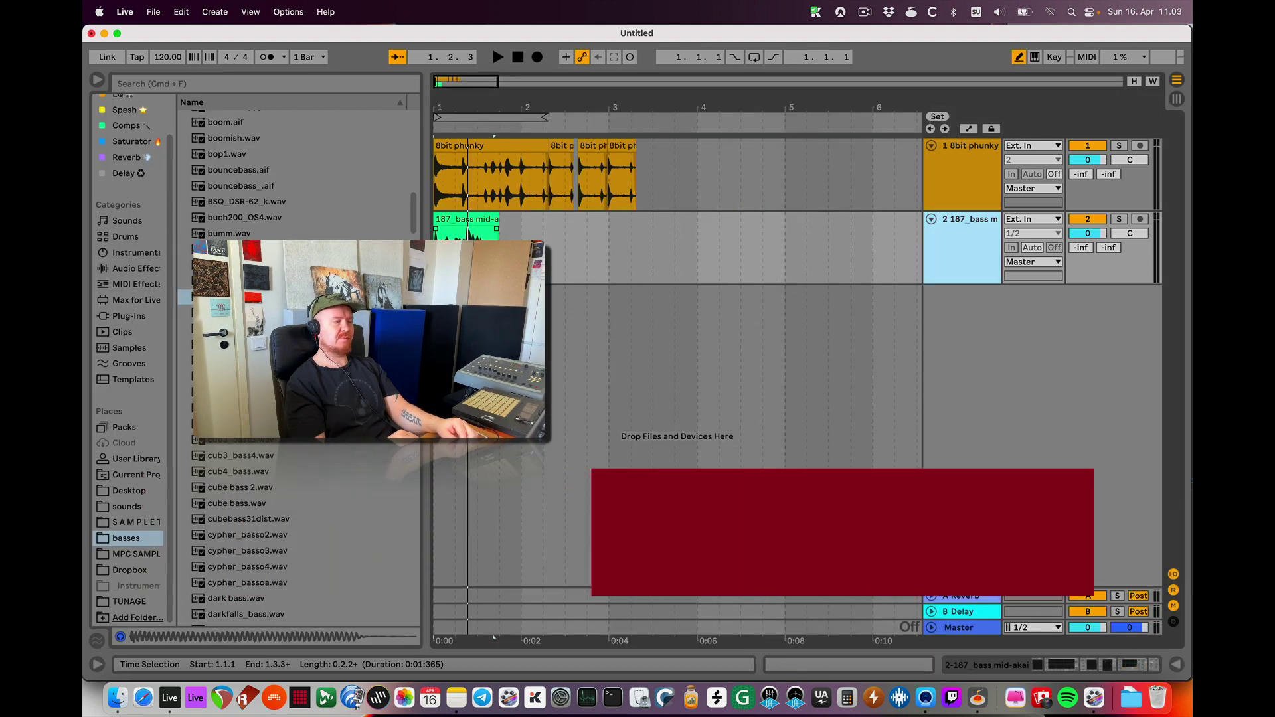
Step: Add chainsaw bass.wav as a third track, mute the second bass and lower track 3 to -8.5 dB
left_click(247, 298)
left_click_drag(247, 299, 439, 307)
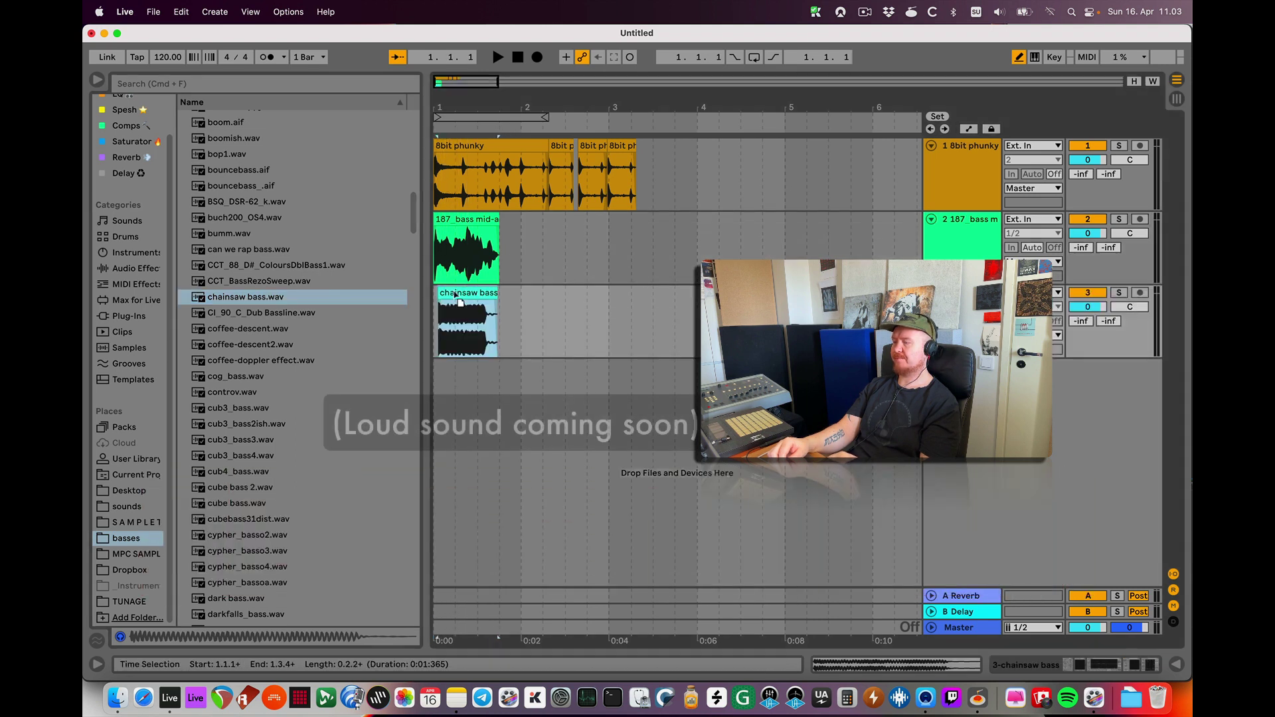
left_click(1088, 220)
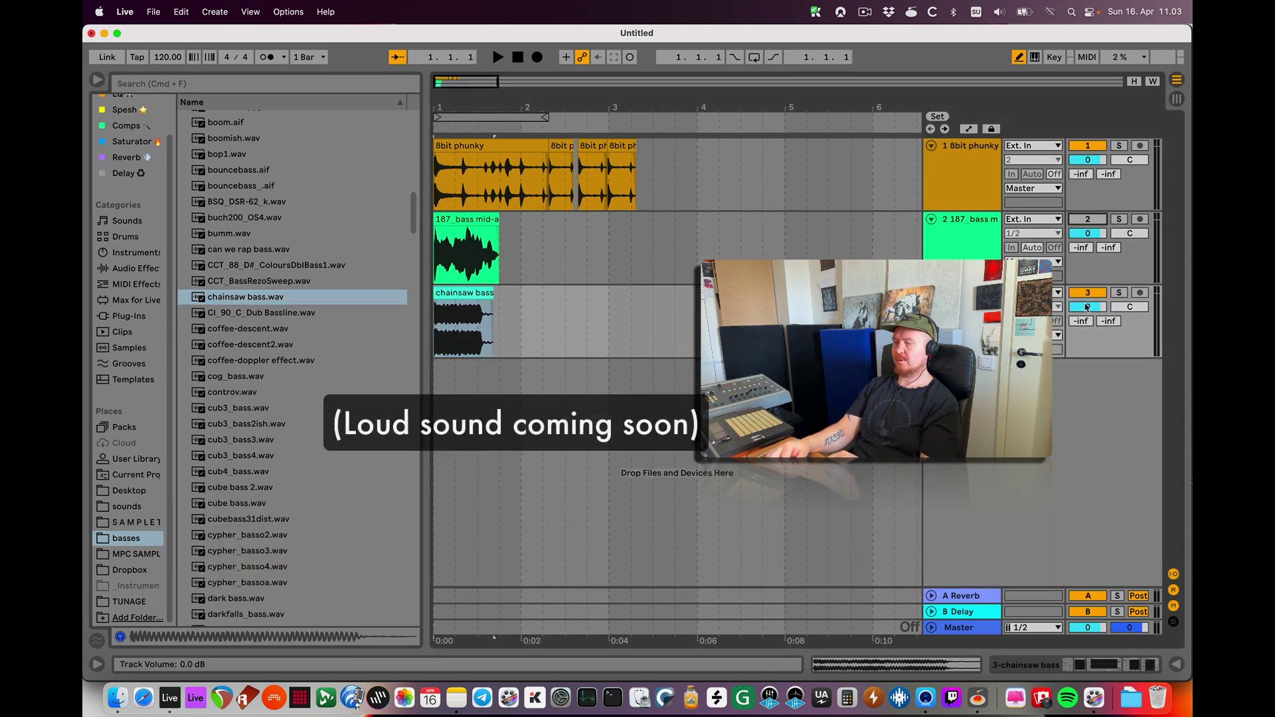
key("space")
left_click_drag(1088, 307, 1088, 337)
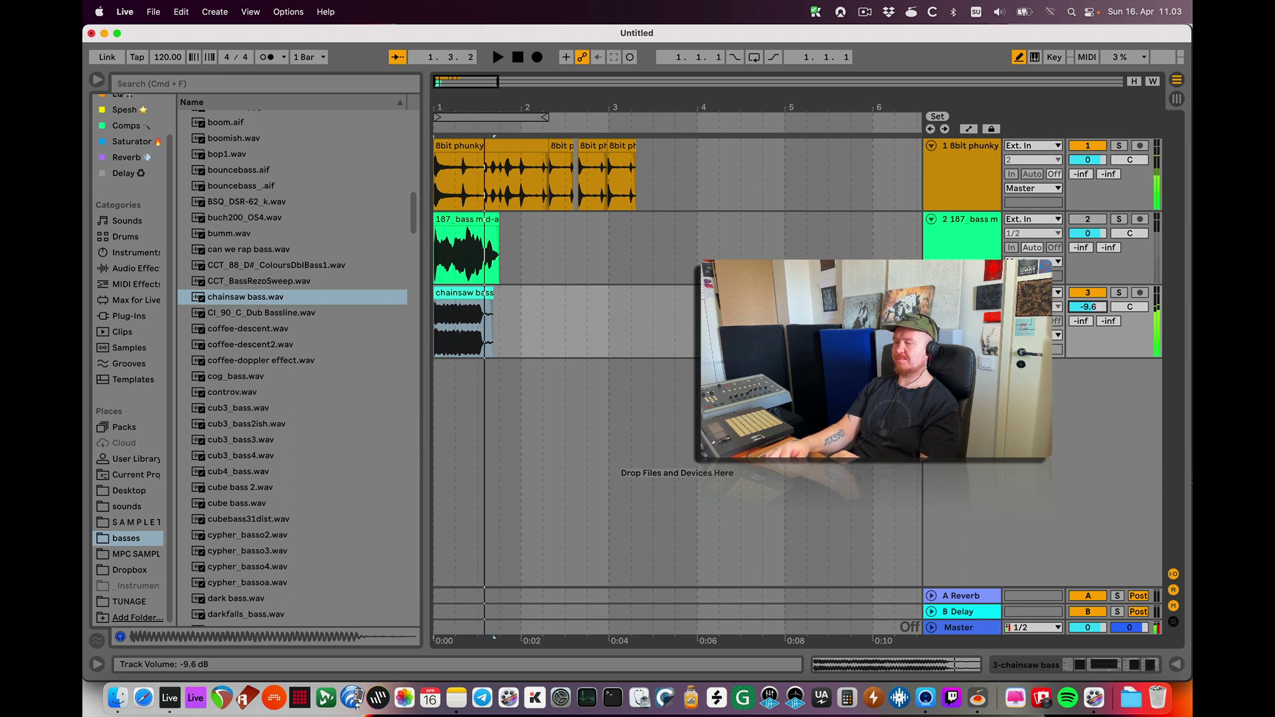
key("space")
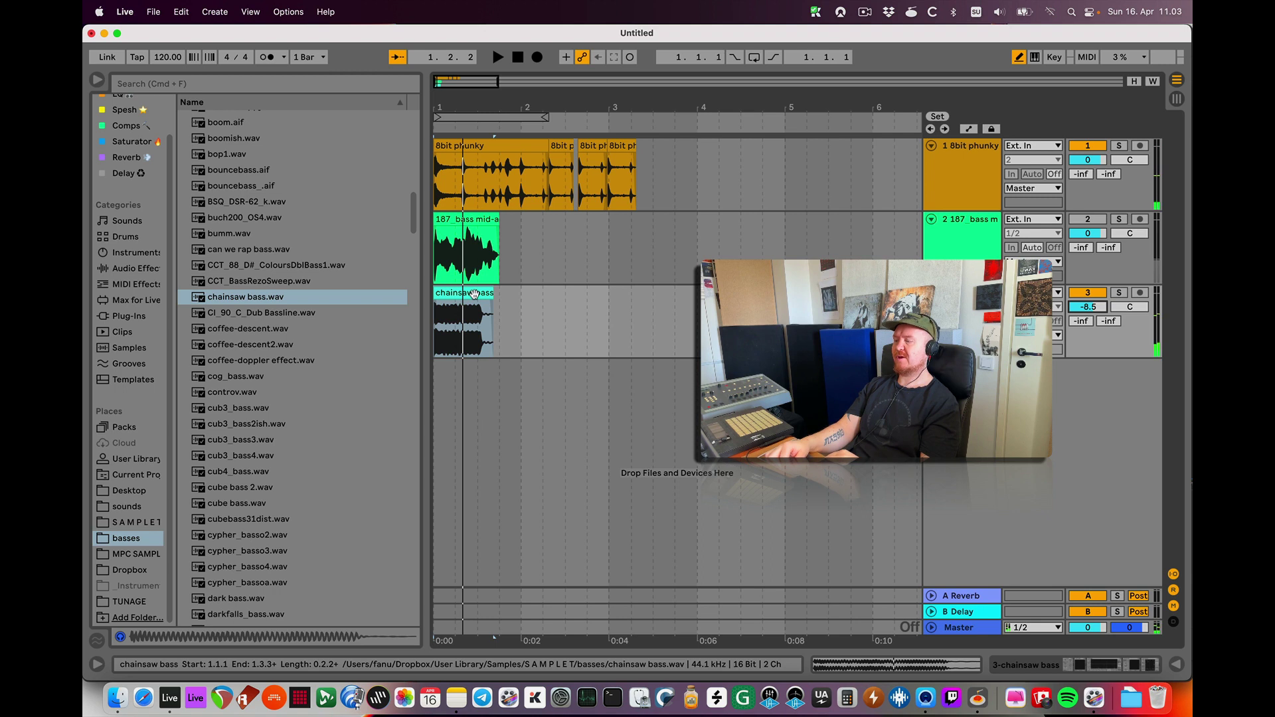
Step: Open the chainsaw bass clip's details and turn Warp on
double_click(475, 294)
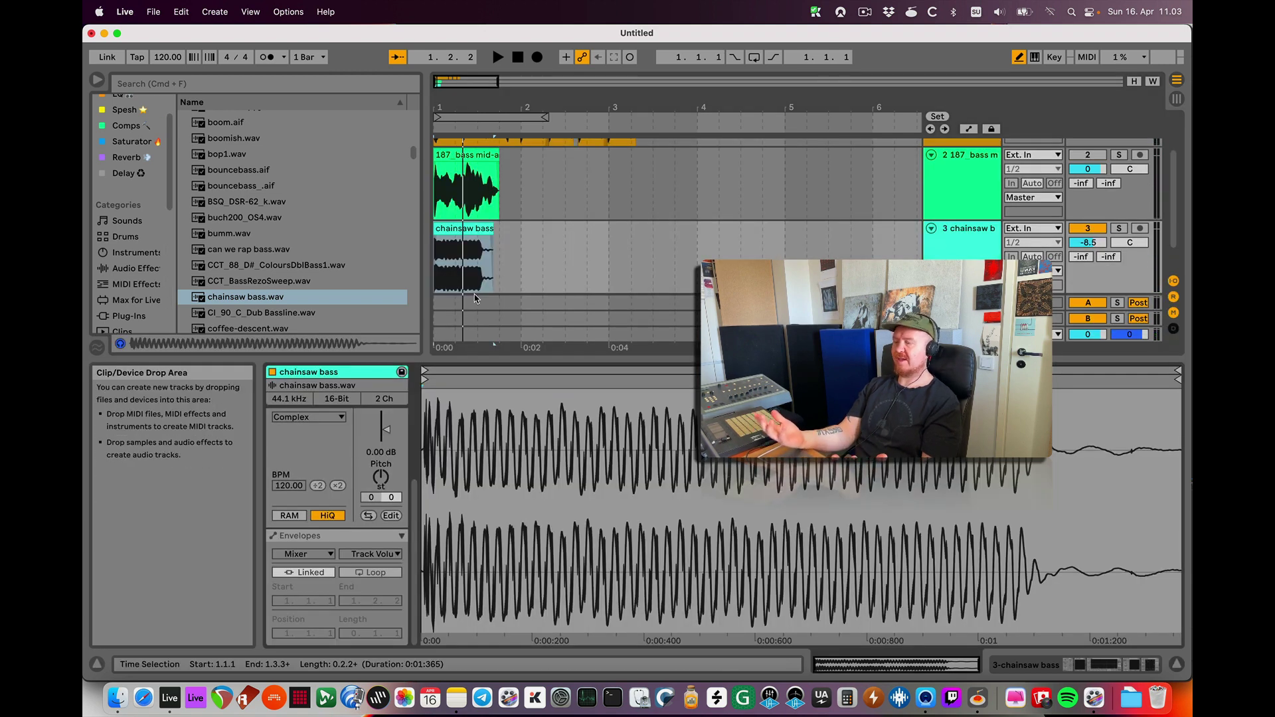
scroll(333, 465, "up", 2)
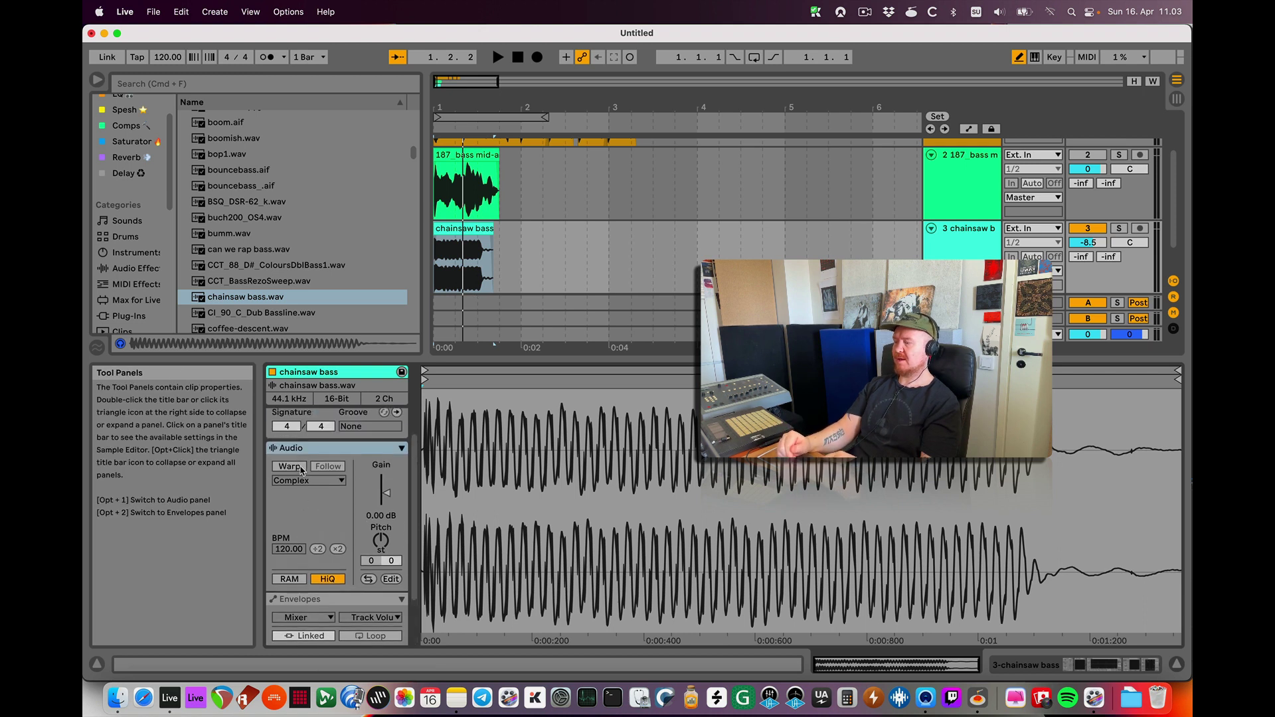
left_click(289, 467)
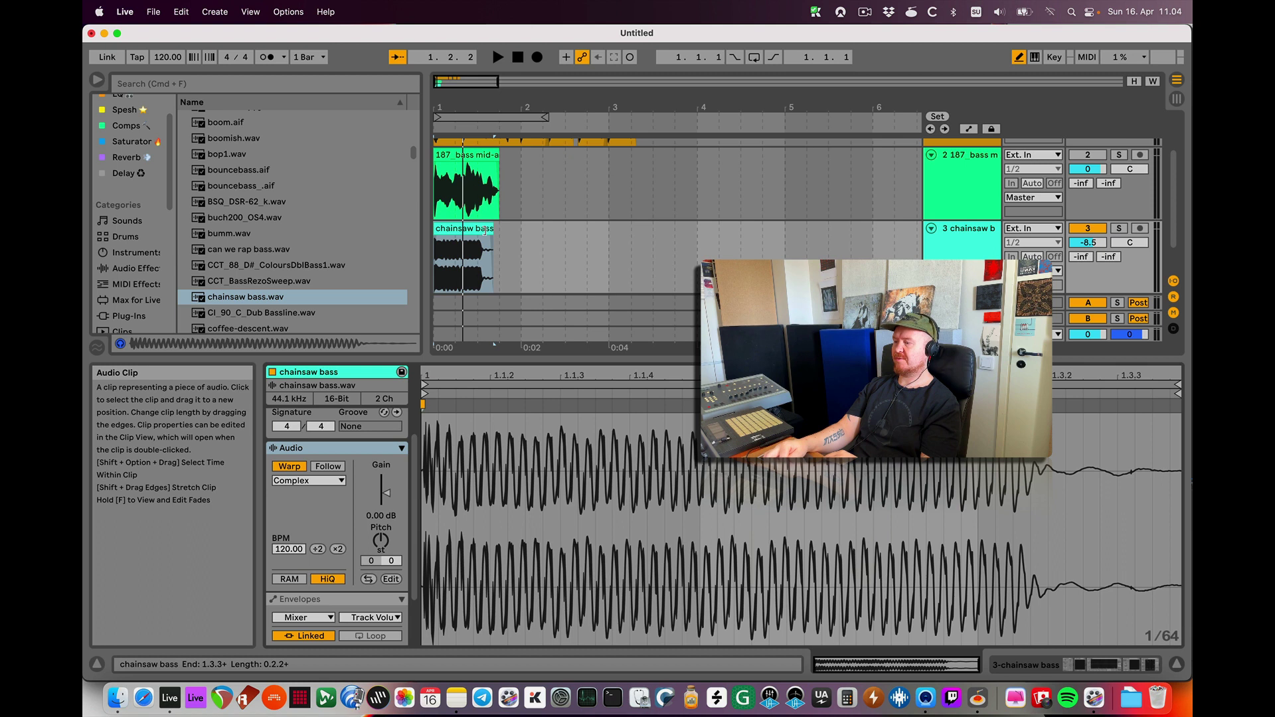
Step: Stretch the warped chainsaw bass clip to about 3.4.2 (498.13 BPM) during playback
key("space")
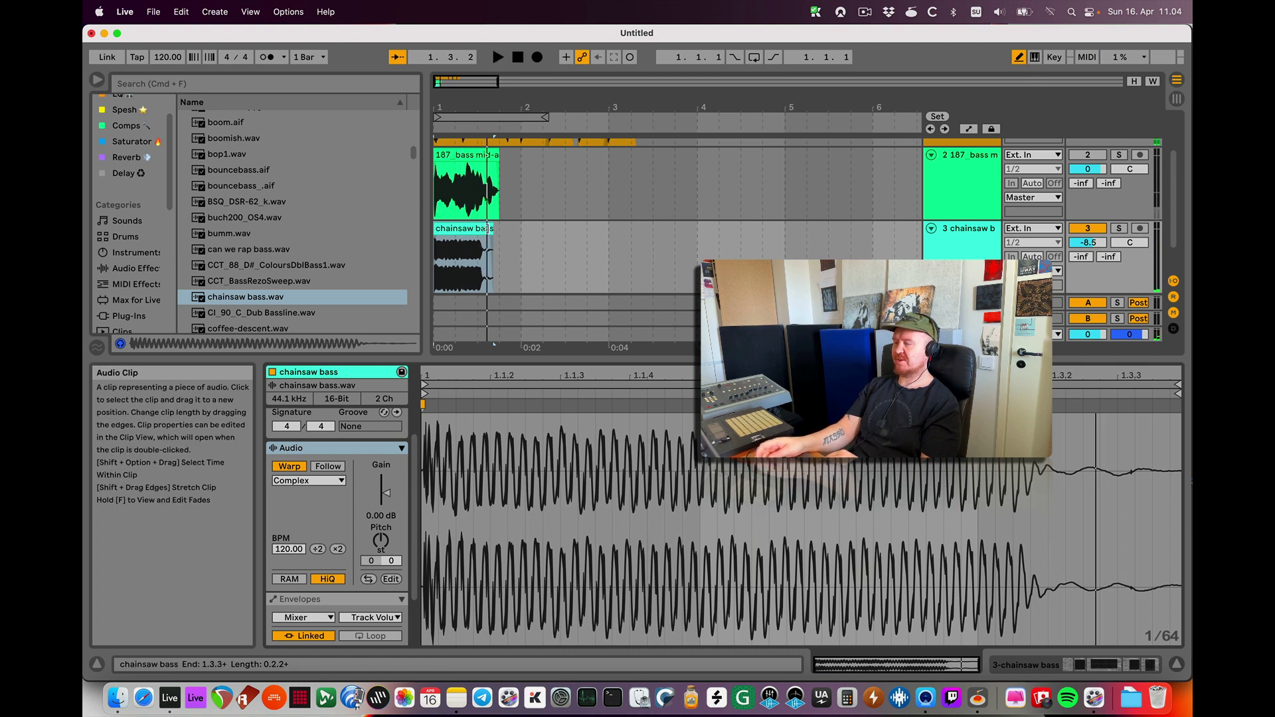
left_click_drag(489, 228, 683, 228)
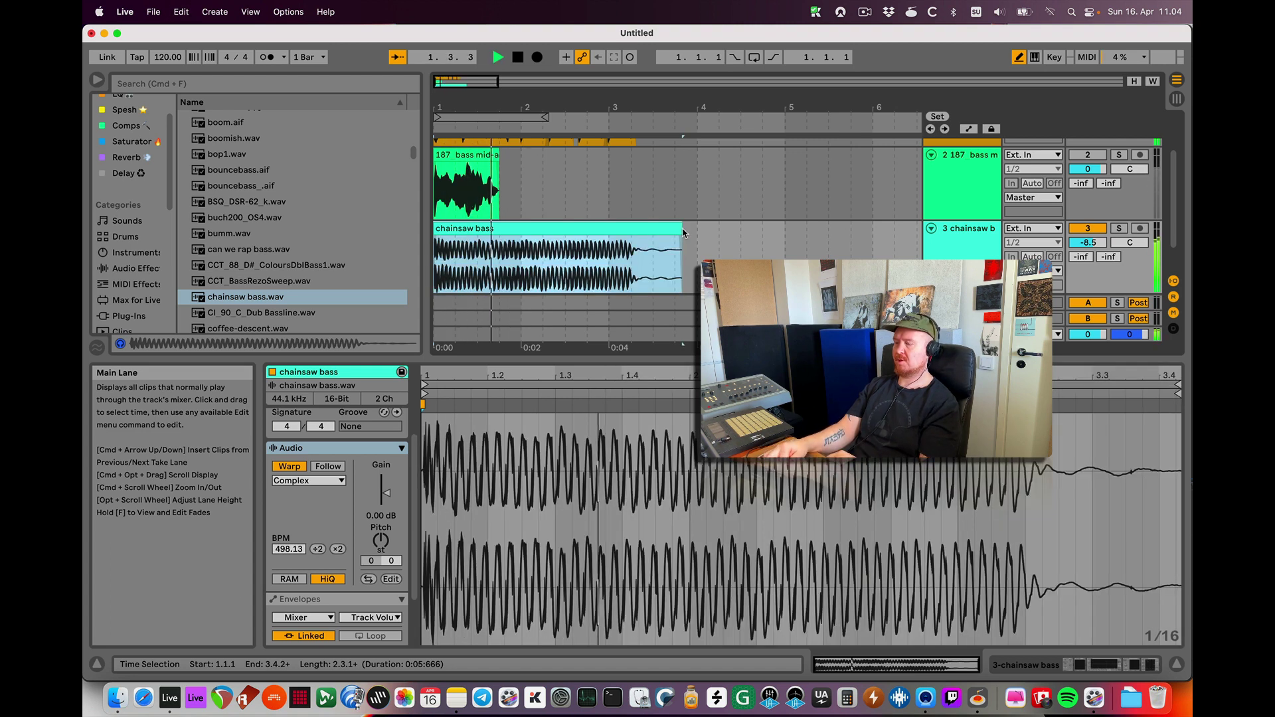
key("space")
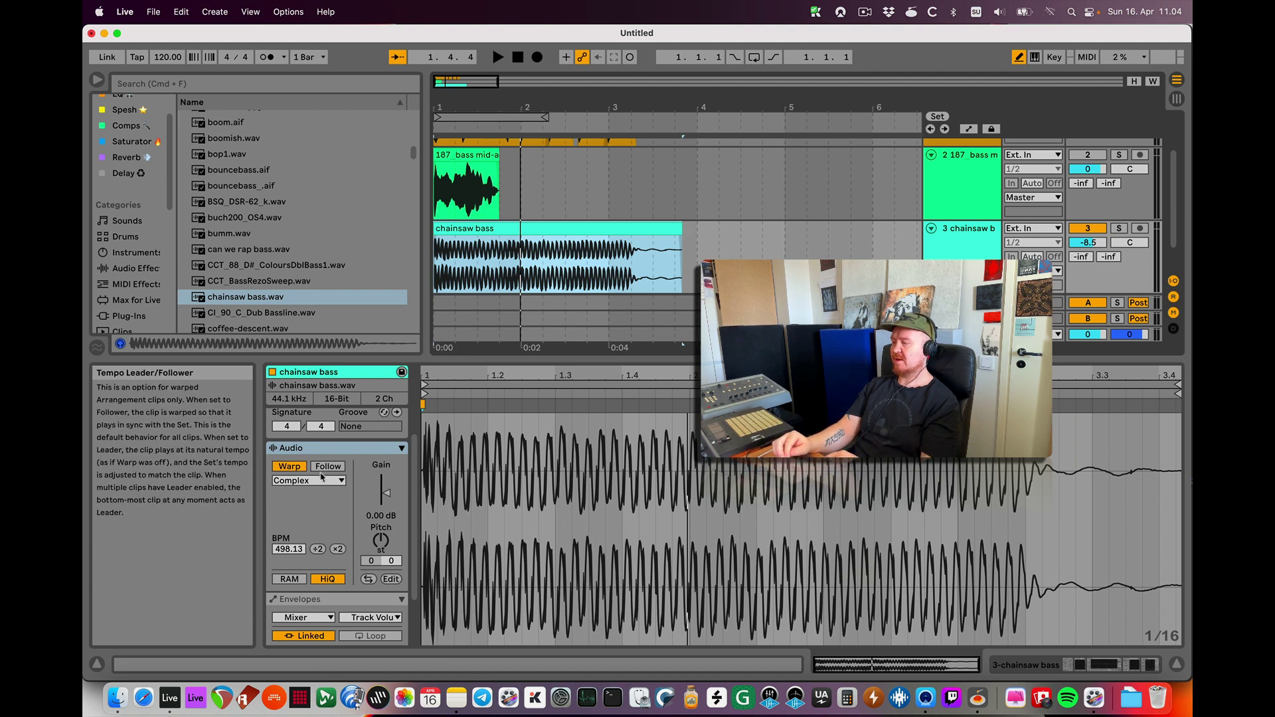
Step: Try the Complex and Complex Pro warp modes on the chainsaw bass clip, listening to each
left_click(299, 481)
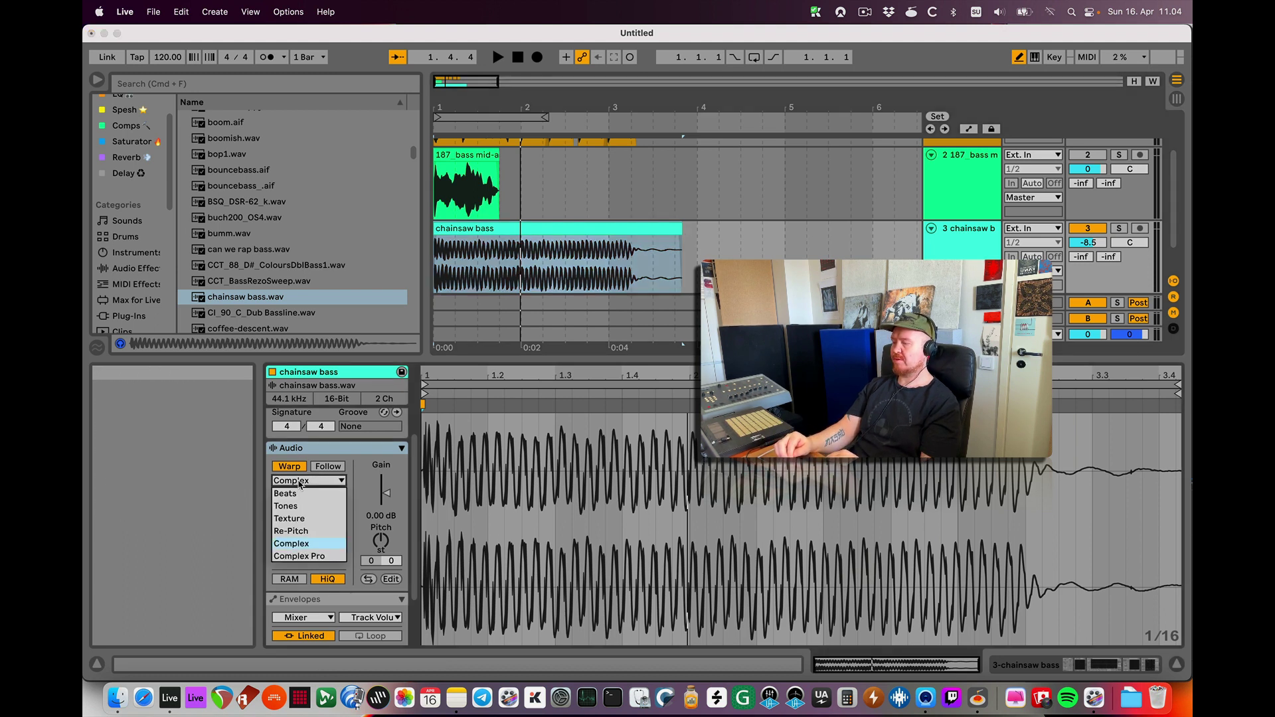
left_click(299, 484)
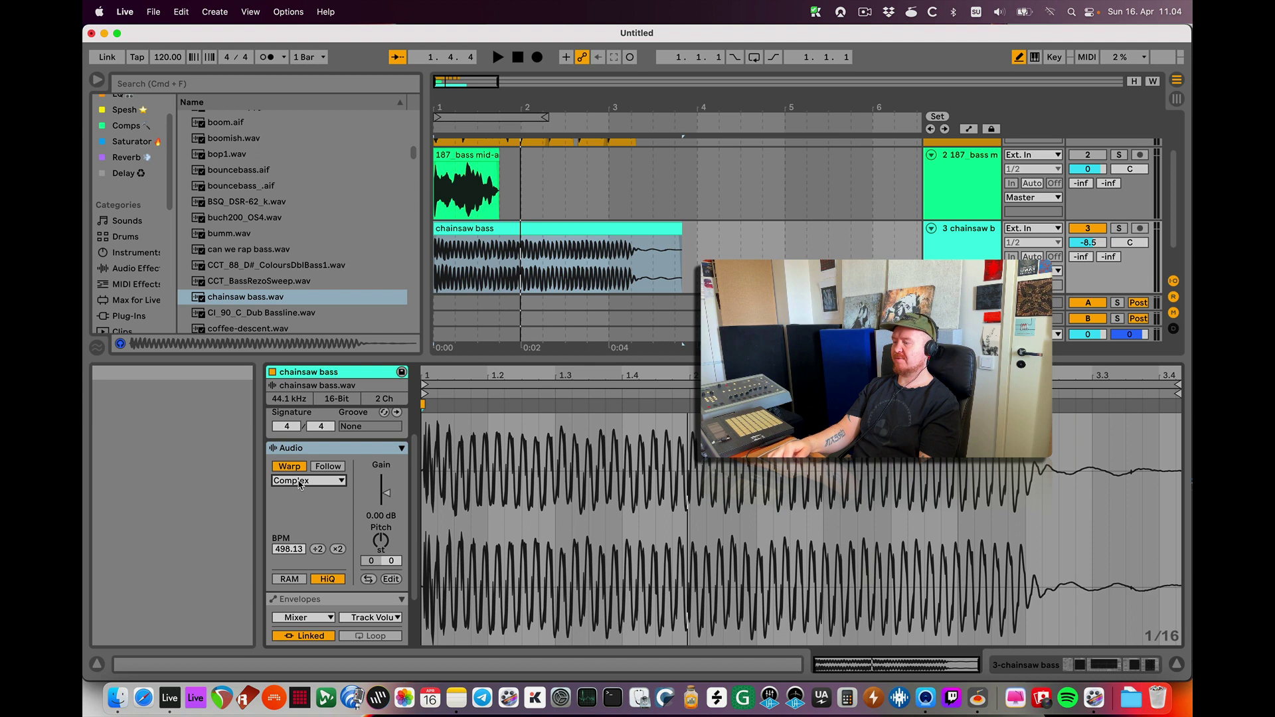
left_click(299, 481)
left_click(299, 484)
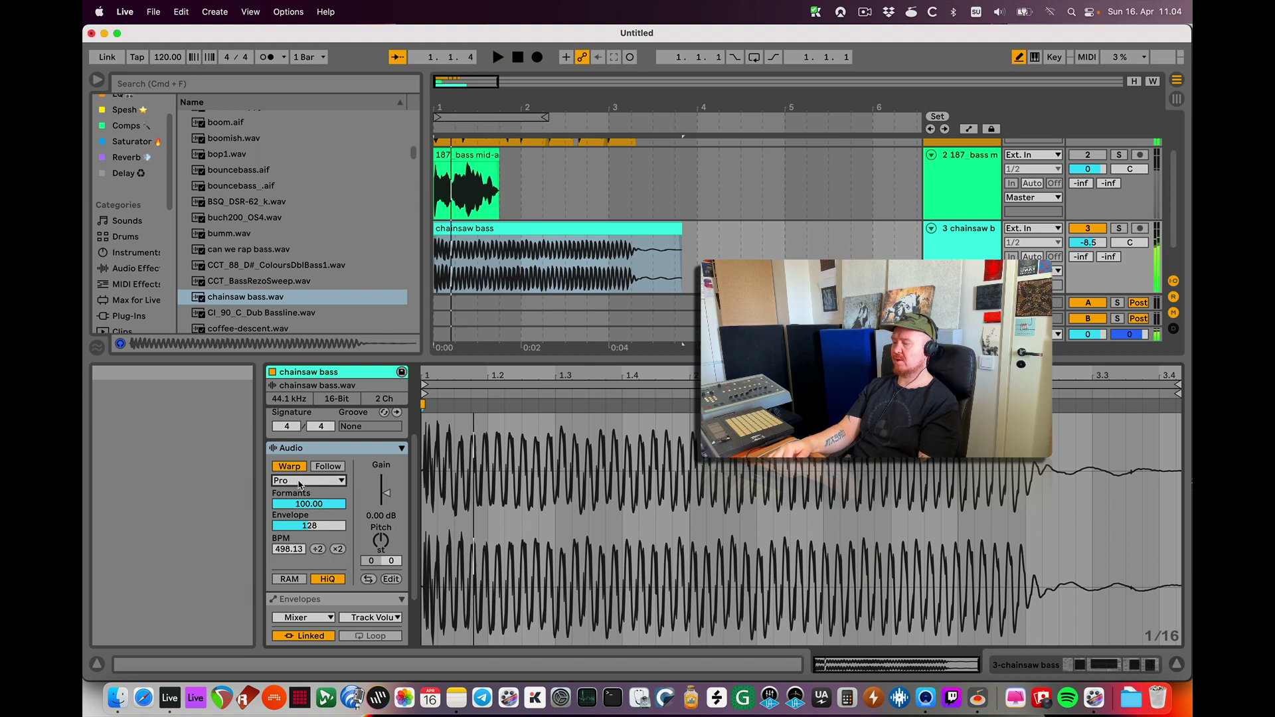
left_click(299, 481)
left_click(299, 484)
scroll(299, 481, "up", 2)
key("space")
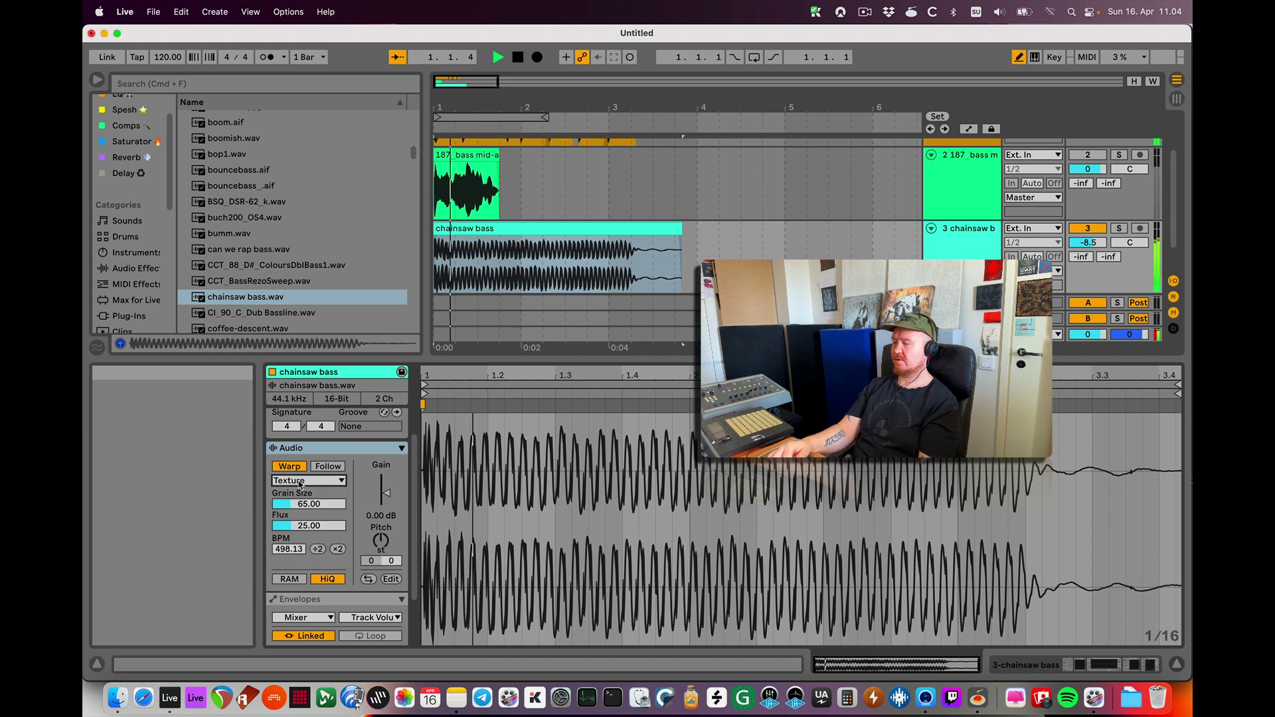
key("space")
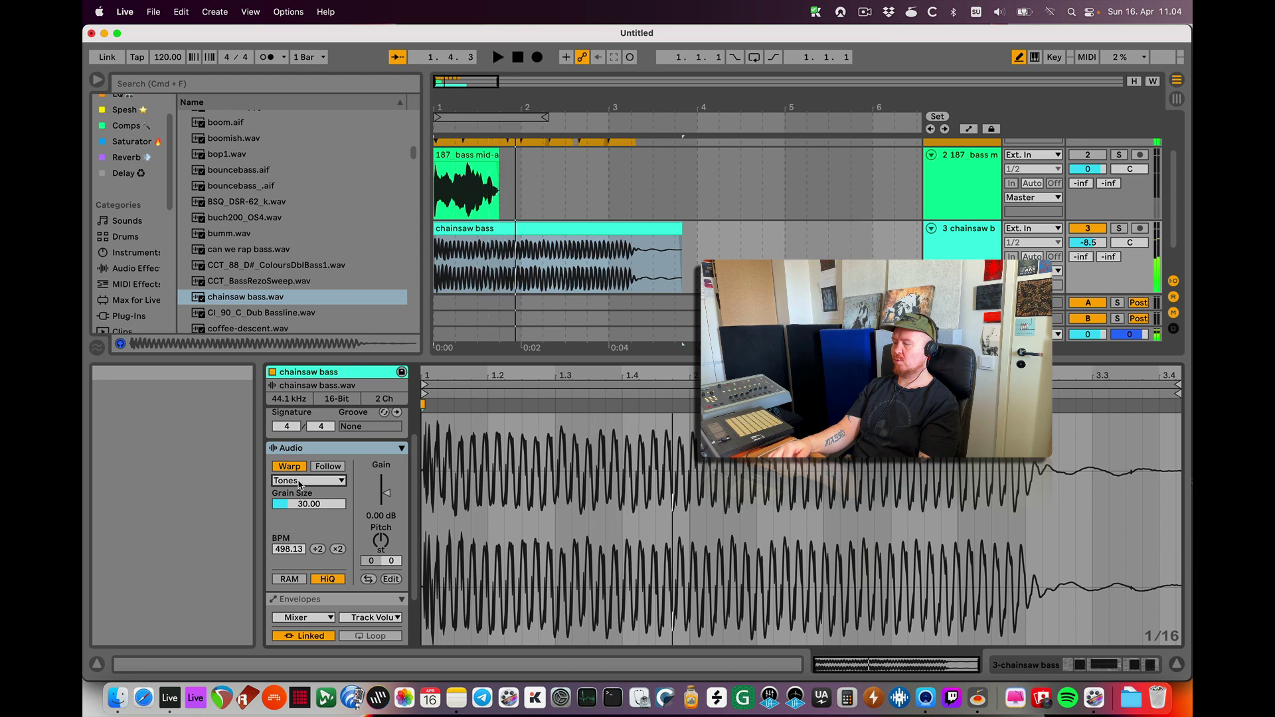
key("space")
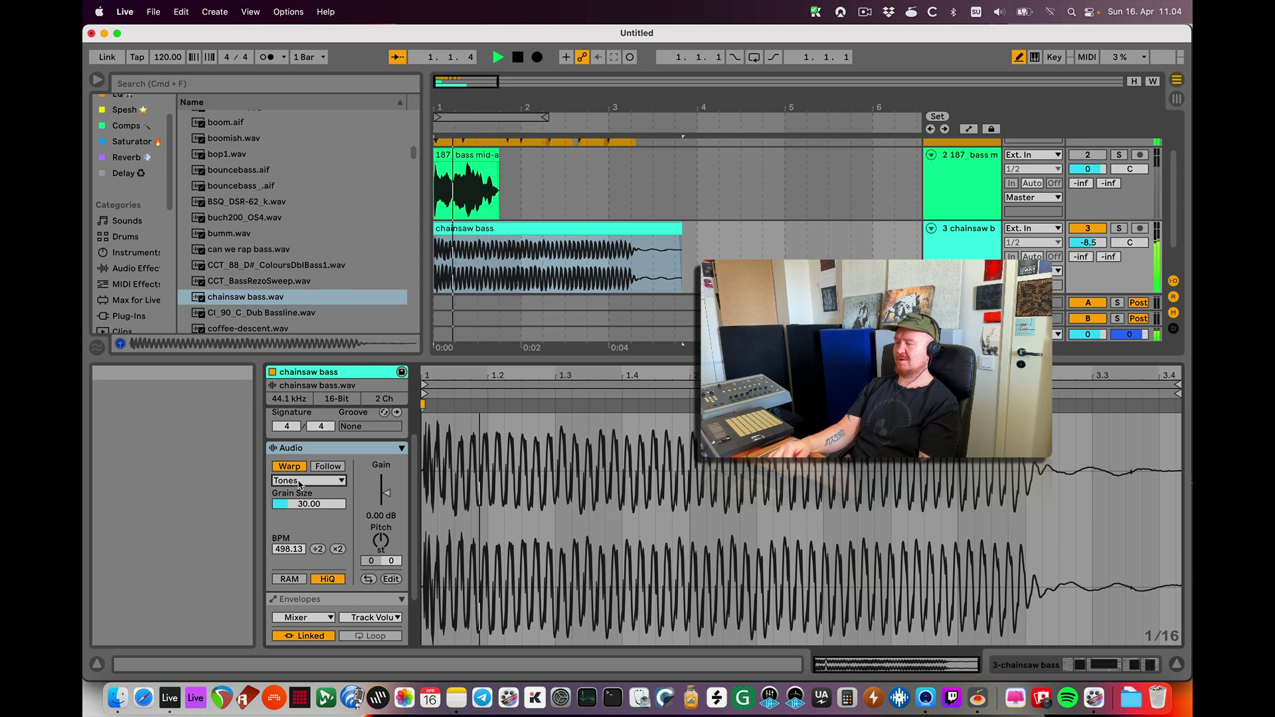
key("space")
key("space")
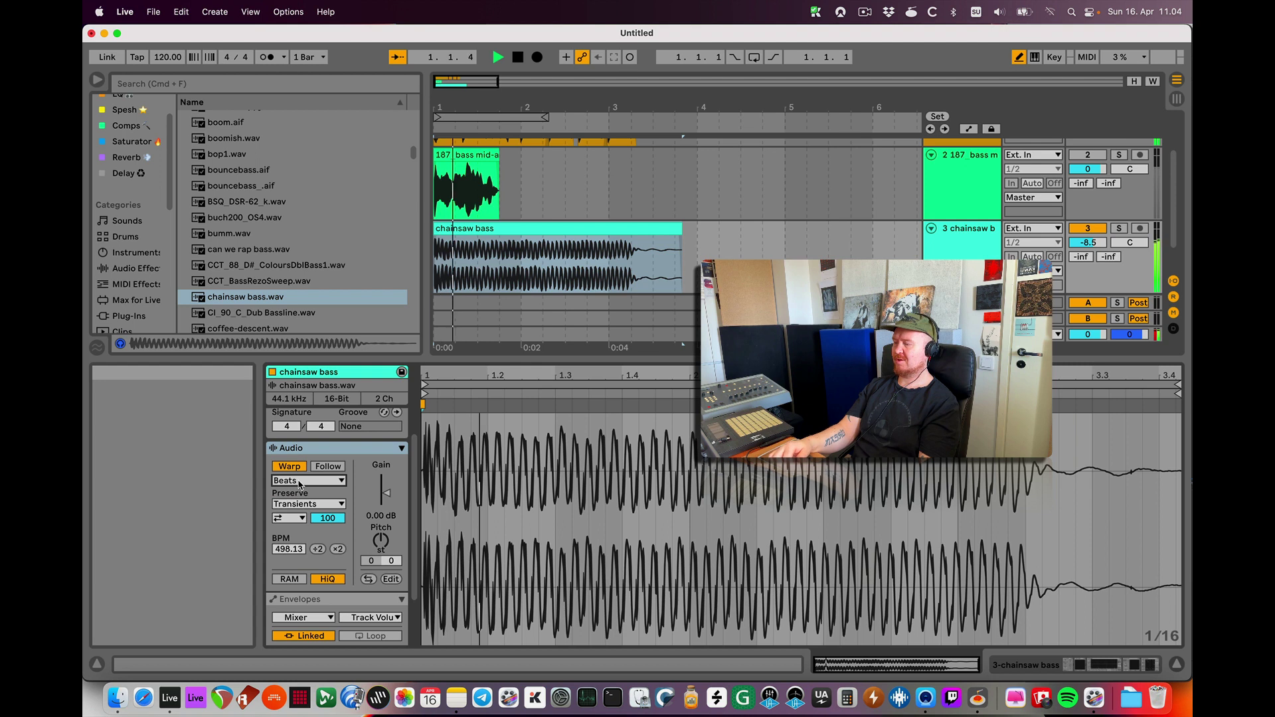
Step: Settle the chainsaw bass clip on the Complex Pro warp mode and audition it
left_click(299, 481)
key("Down")
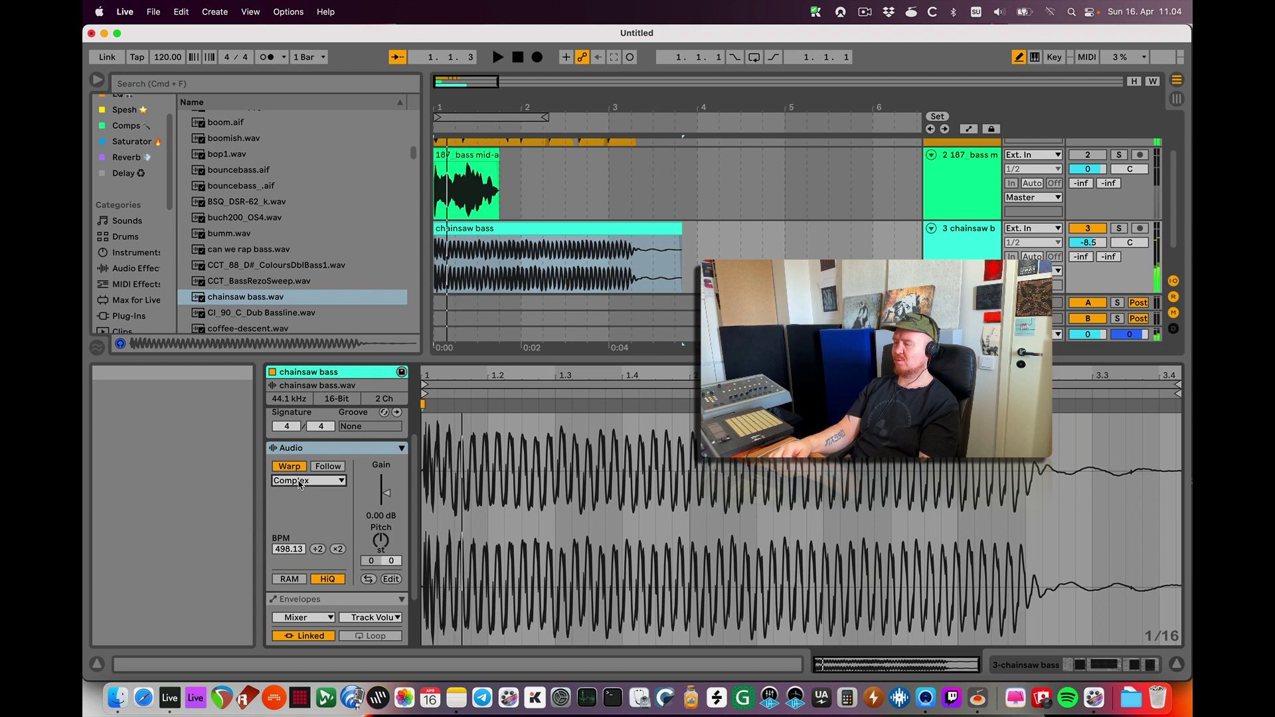
key("space")
key("Down")
key("space")
scroll(302, 505, "down", 3)
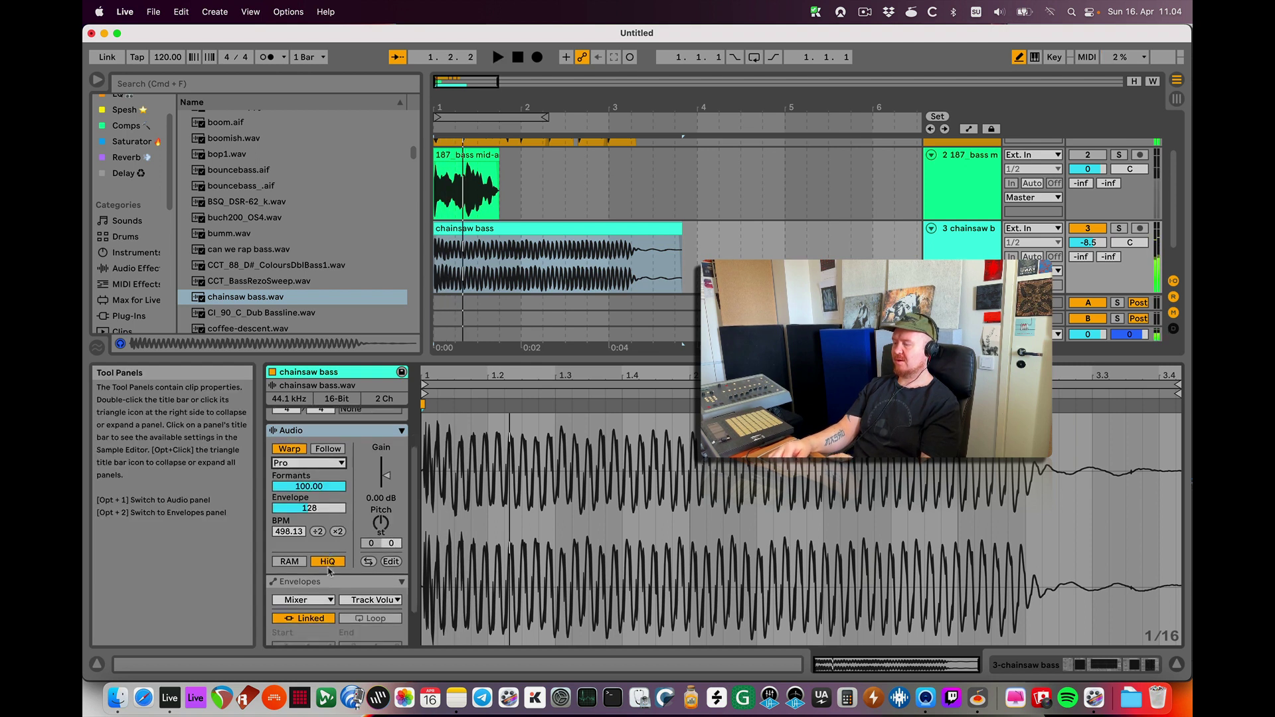
Step: Show the chainsaw bass clip's own Transposition envelope
left_click(316, 560)
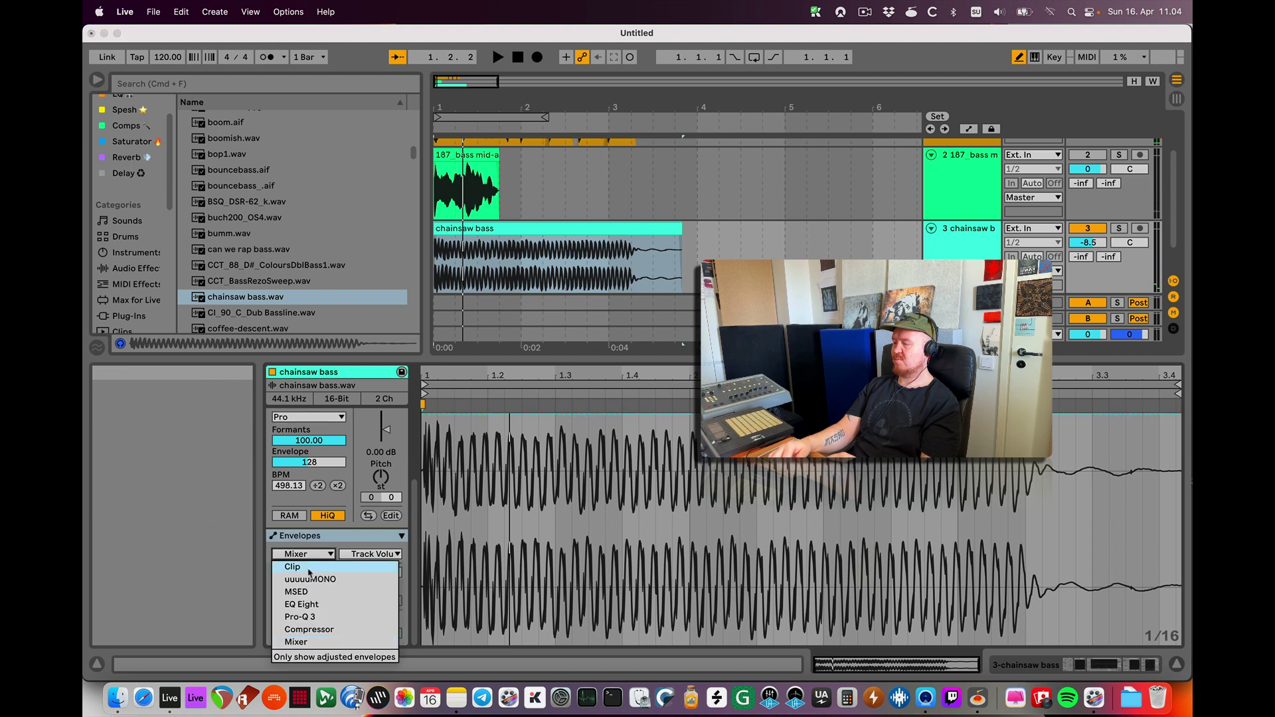
left_click(303, 570)
left_click(367, 554)
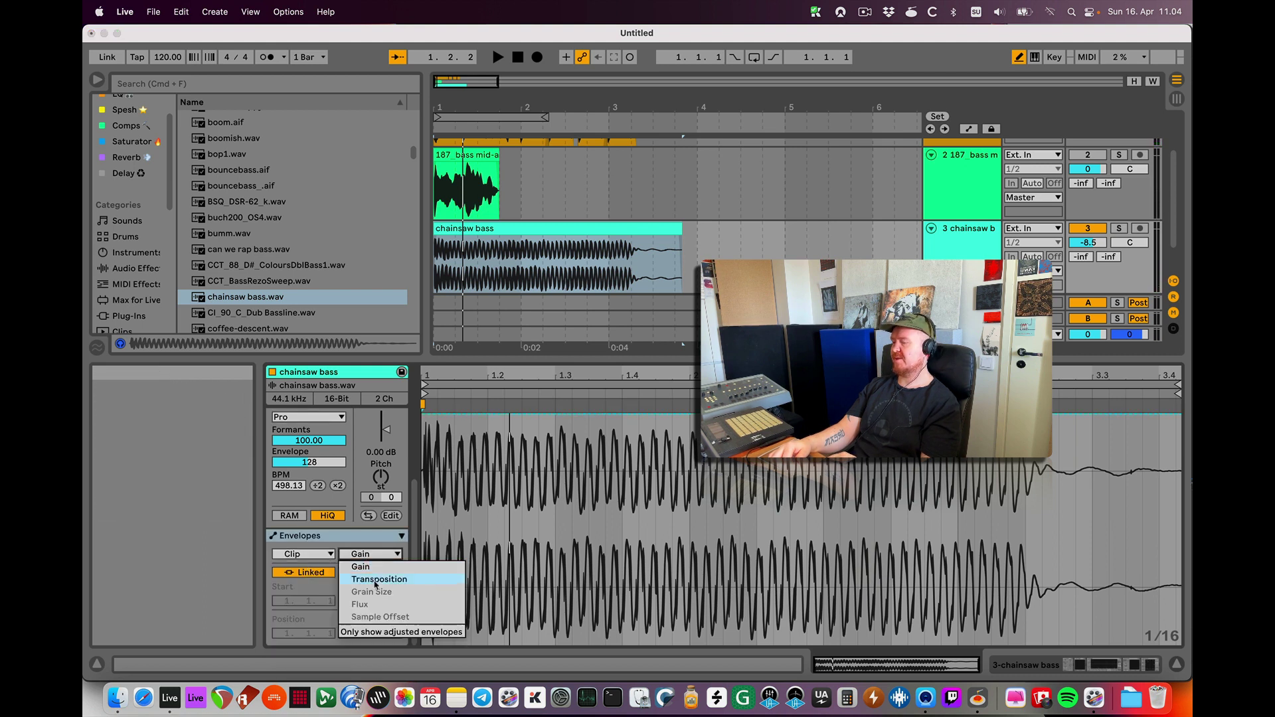
left_click(379, 579)
Step: Draw rising transposition steps around beat 1.4 and listen to the pitch changes
key("space")
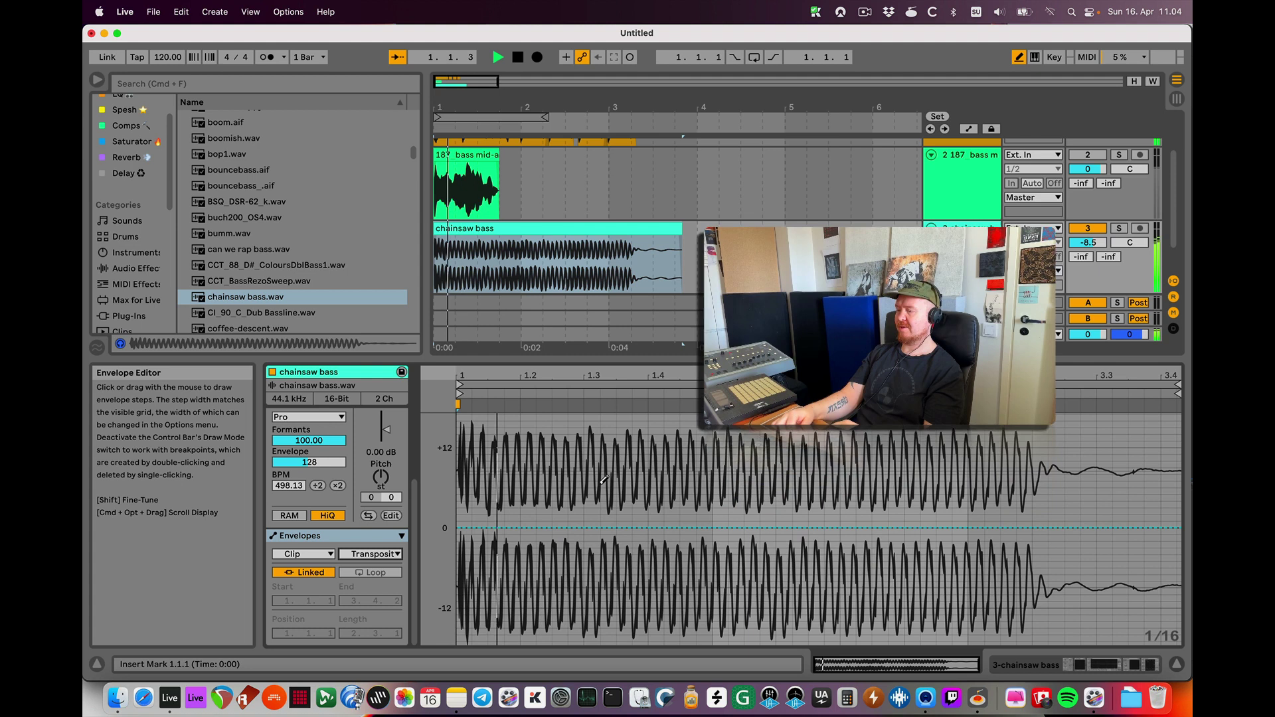
left_click_drag(642, 524, 708, 441)
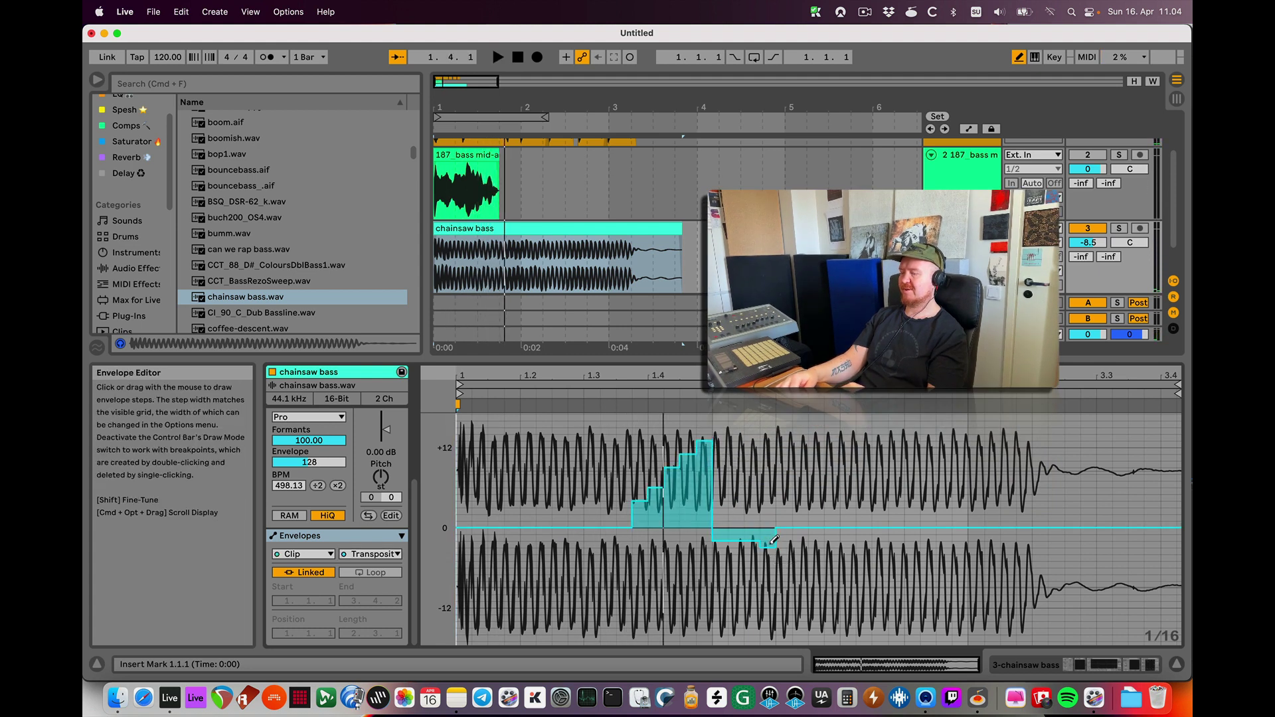
key("space")
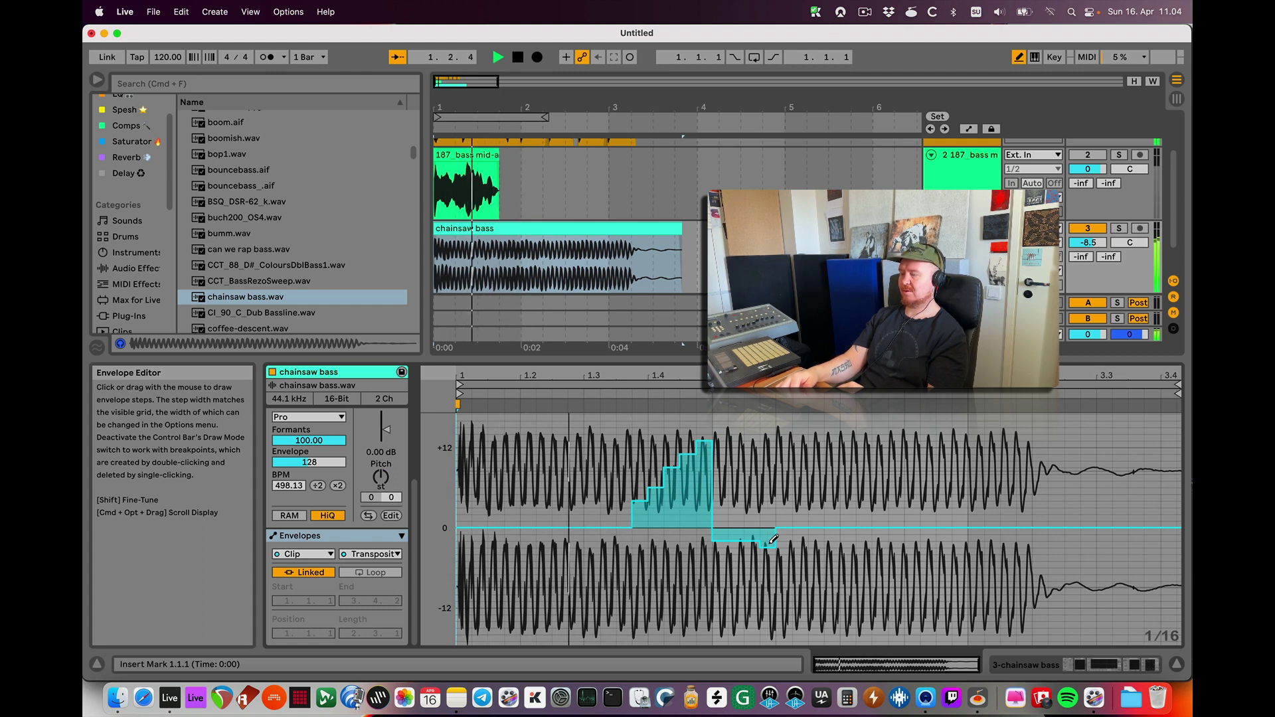
key("space")
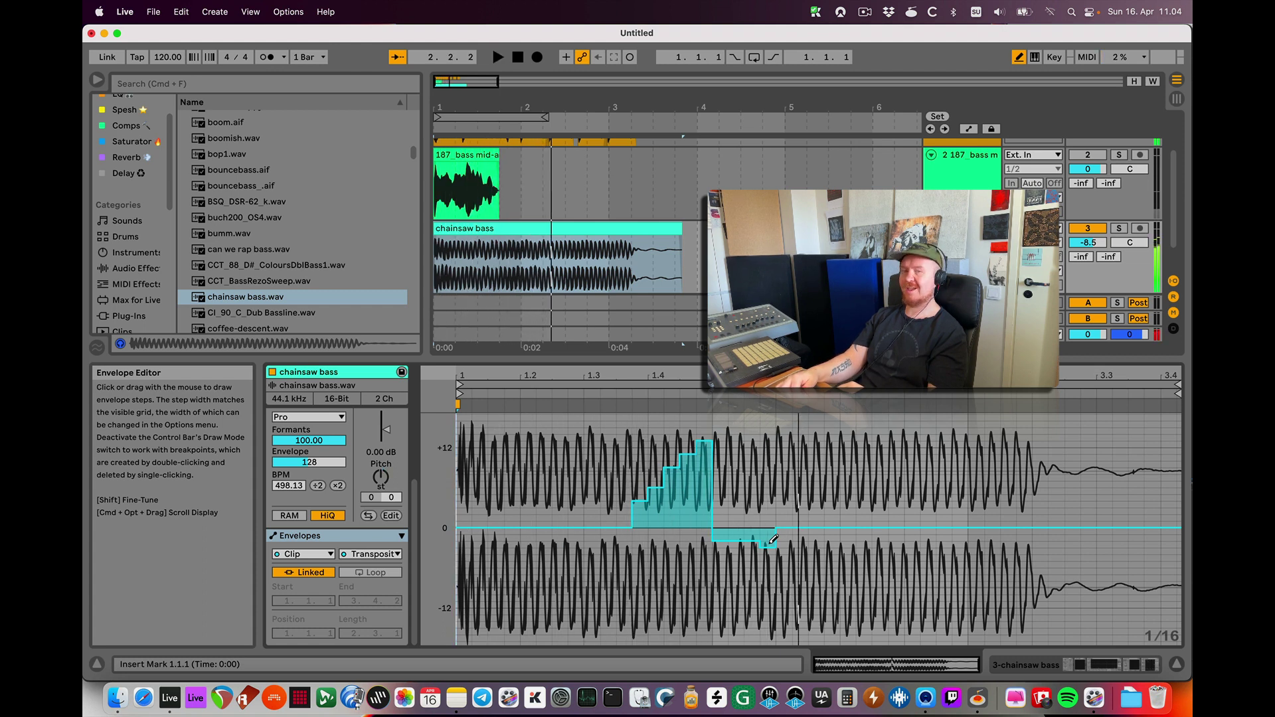
key("space")
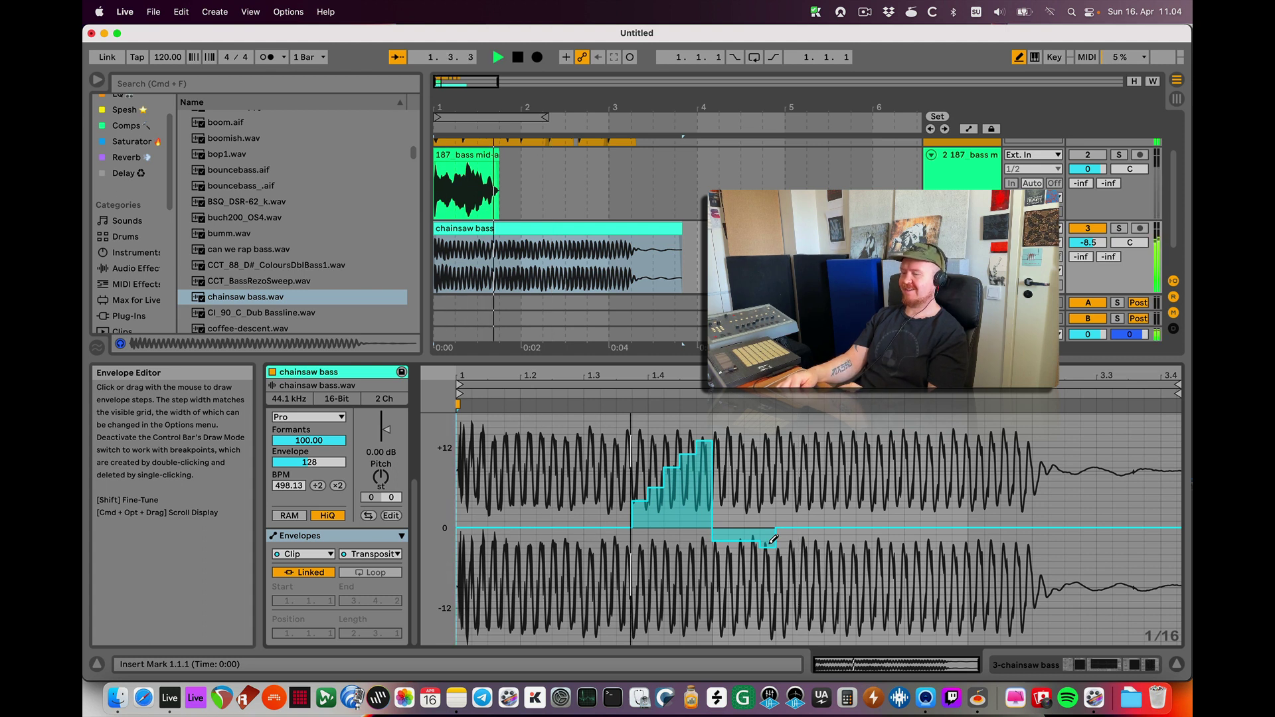
key("space")
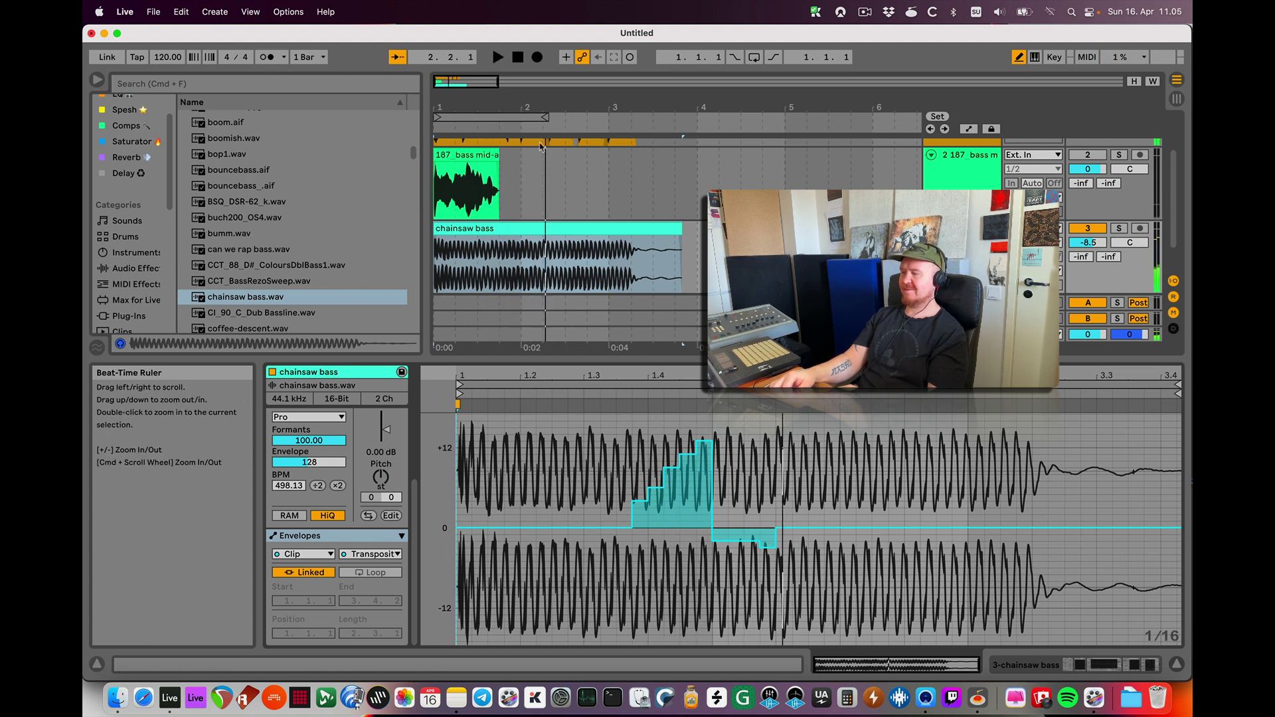
Step: Extend the chainsaw bass clip to end at 5.4.4 and play it back
left_click_drag(682, 259, 862, 259)
key("space")
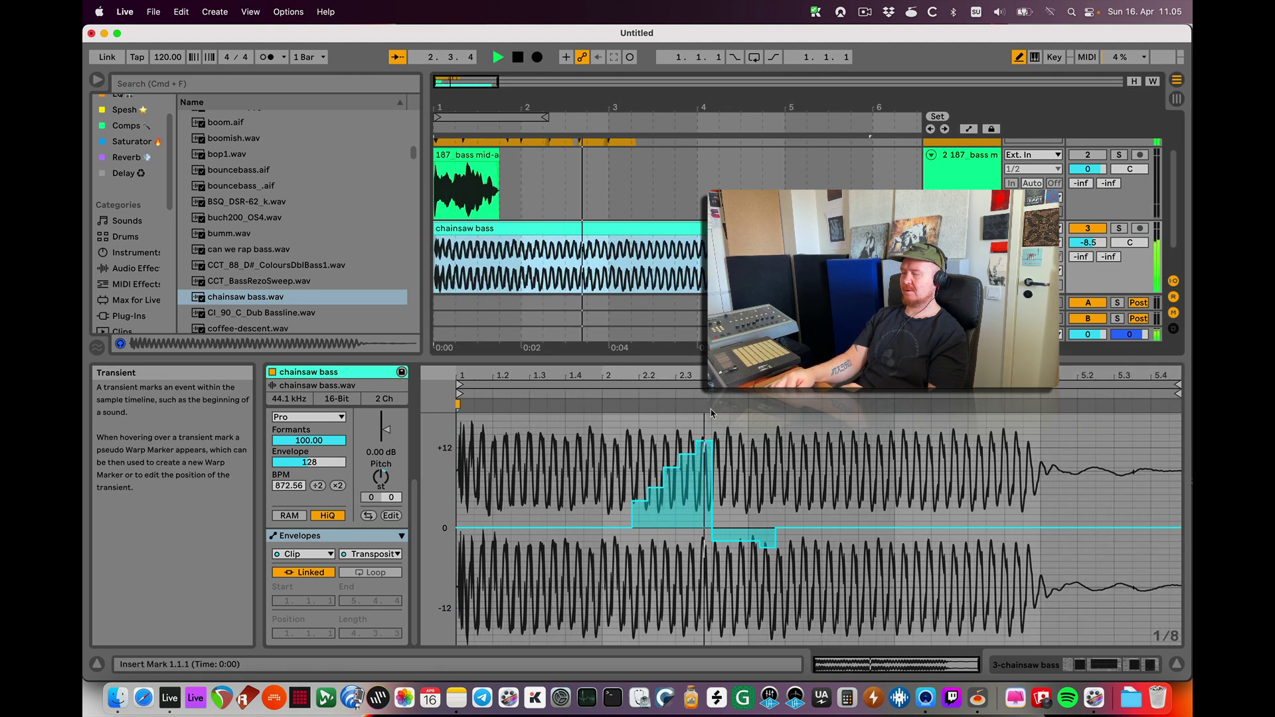
key("space")
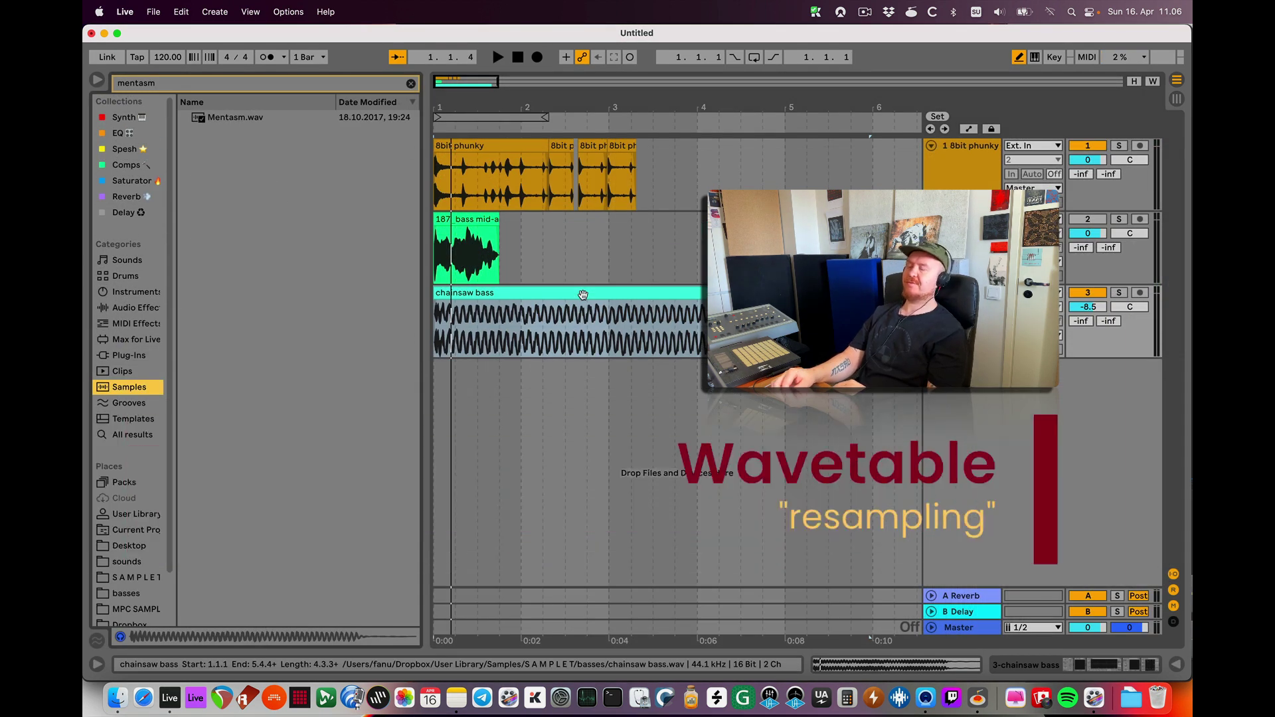
Step: Add a new MIDI track and place a Wavetable instrument on it
key("super+shift+t")
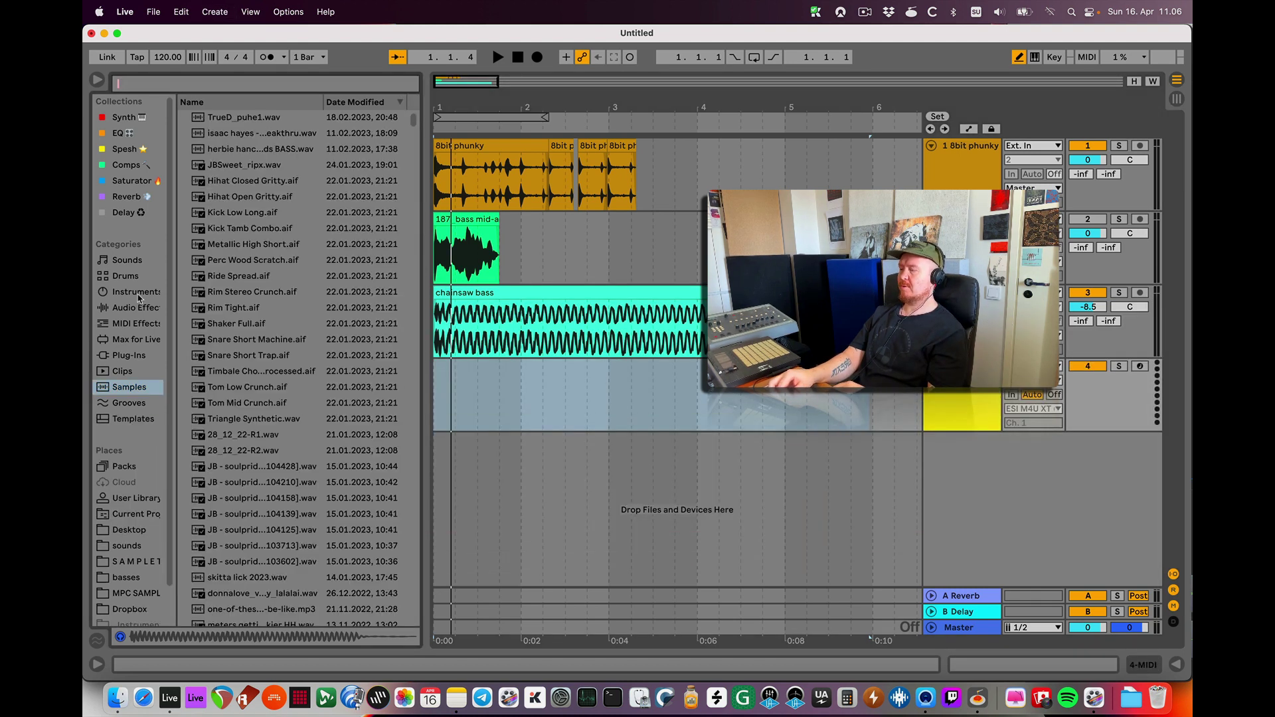
left_click(162, 290)
left_click_drag(227, 314, 391, 356)
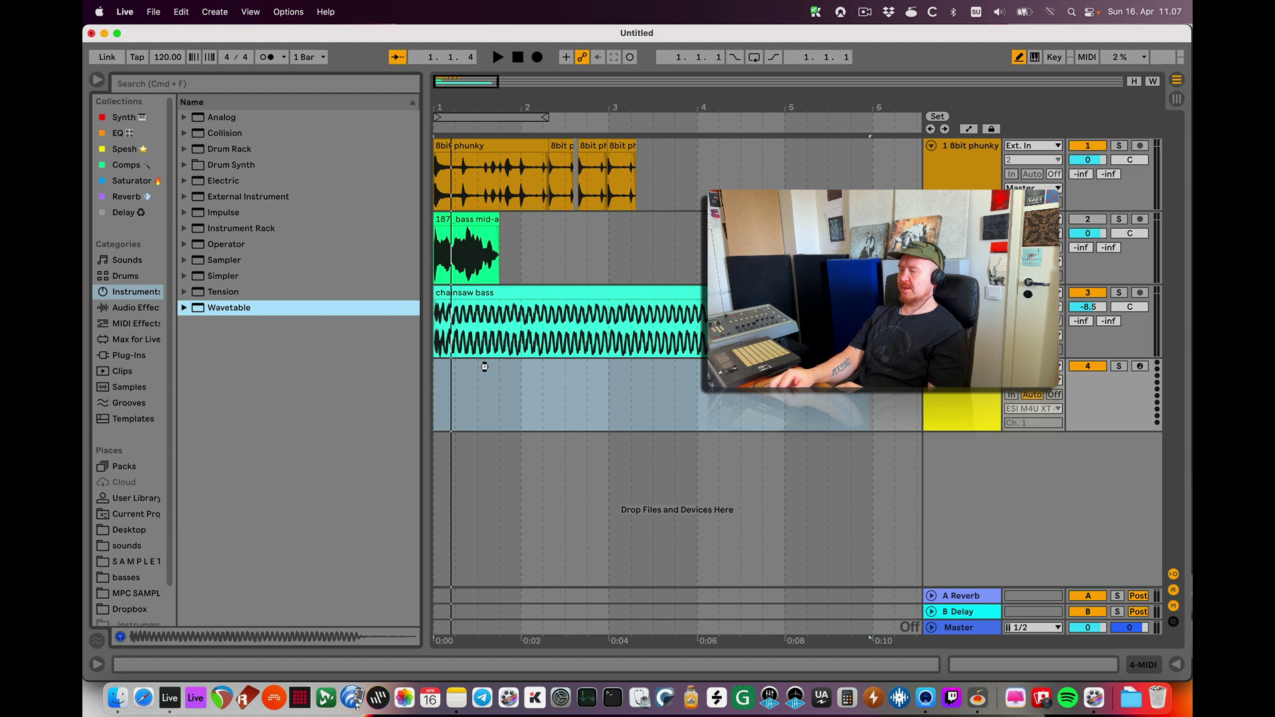
left_click_drag(484, 367, 486, 370)
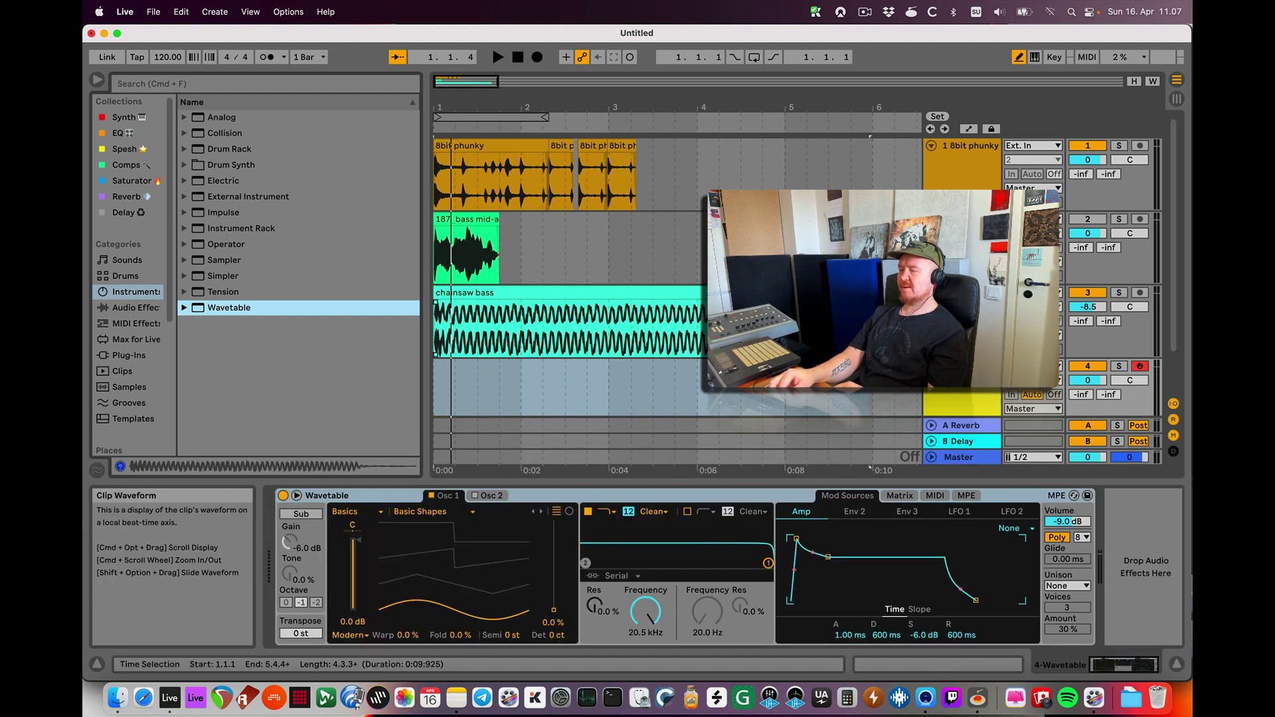
Step: Search the browser for 'mentasm' and filter the results to Samples
scroll(571, 319, "down", 2)
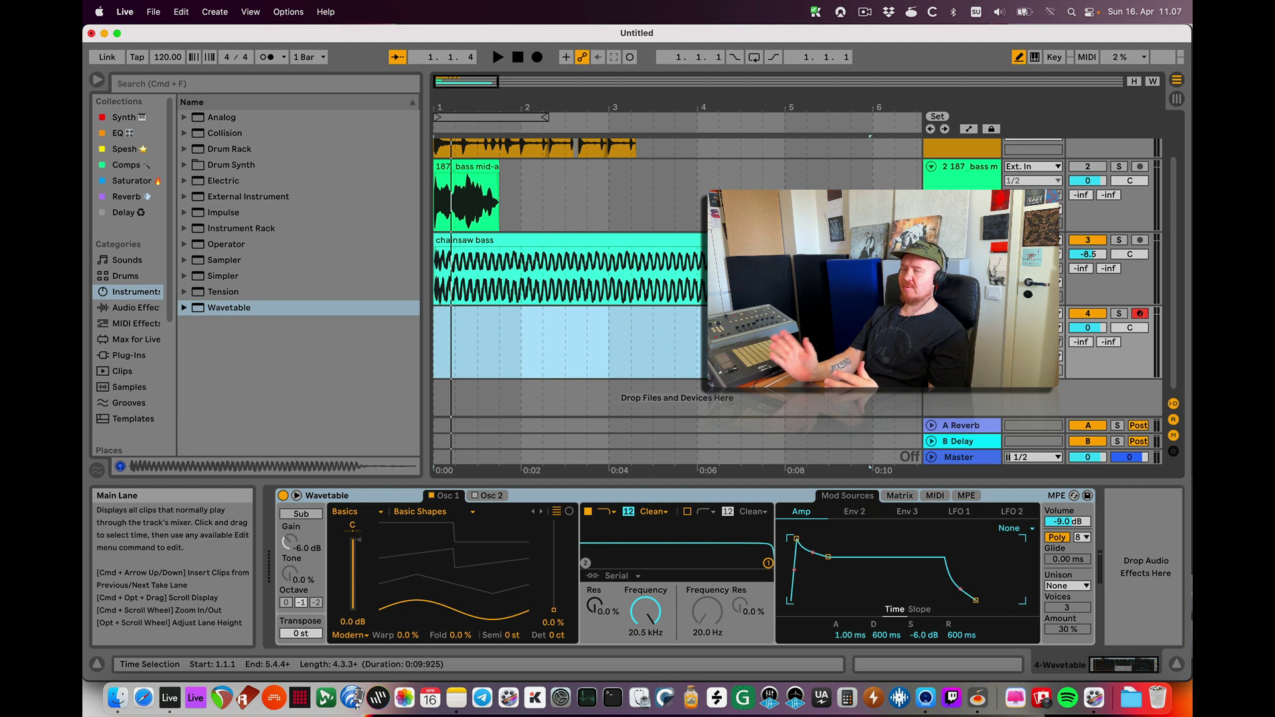
left_click(230, 85)
type("men")
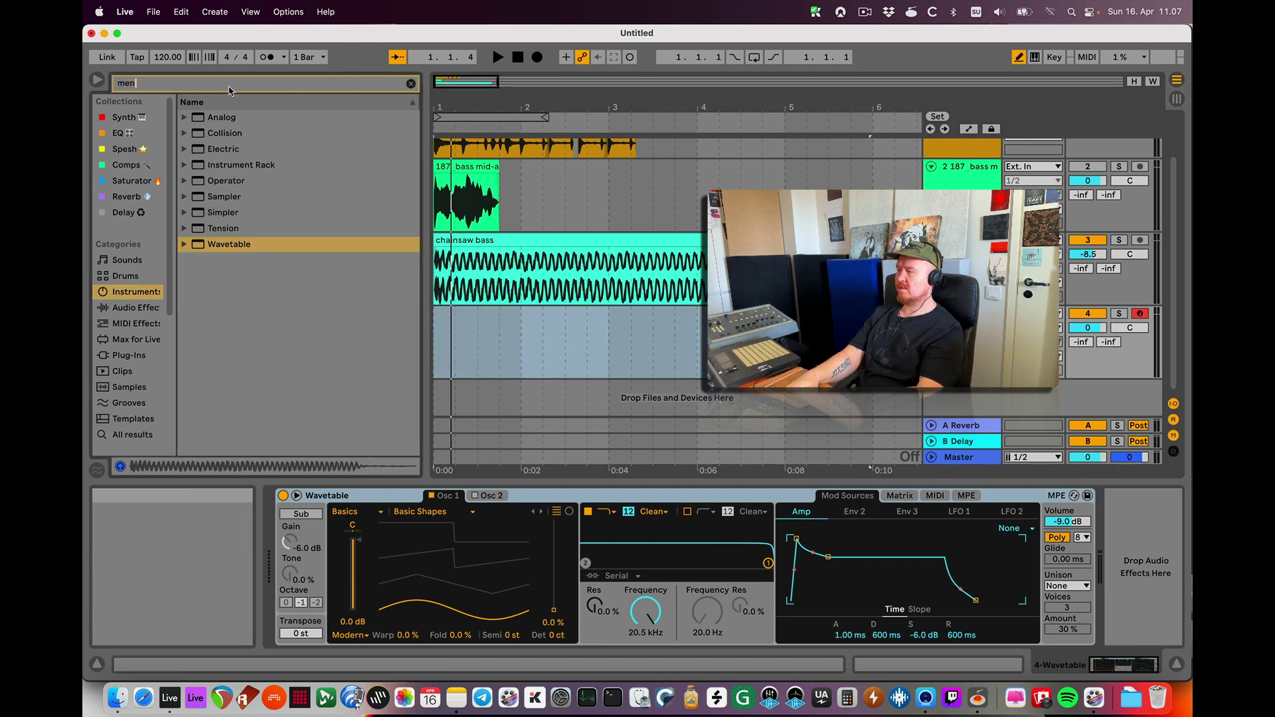
type("tasm")
left_click(147, 389)
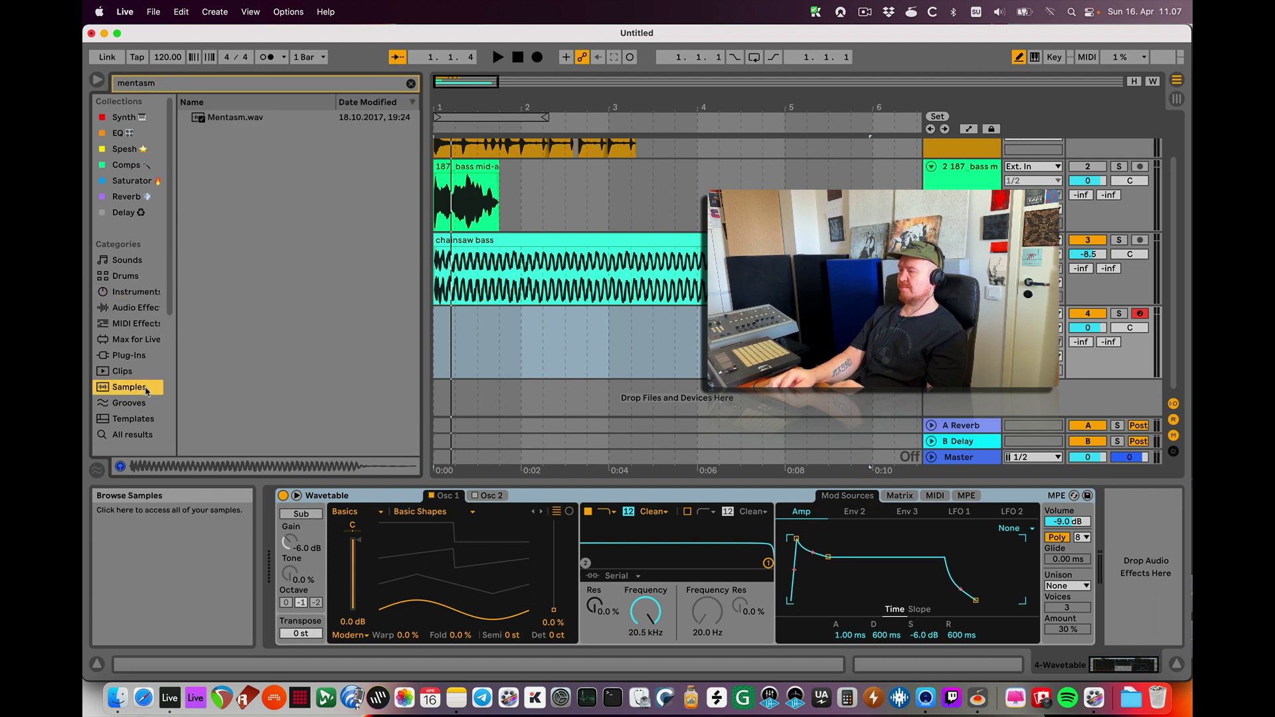
Step: Preview Mentasm.wav, load it into Wavetable's Osc 1, and sweep the wave position back to 0.0%
left_click(241, 124)
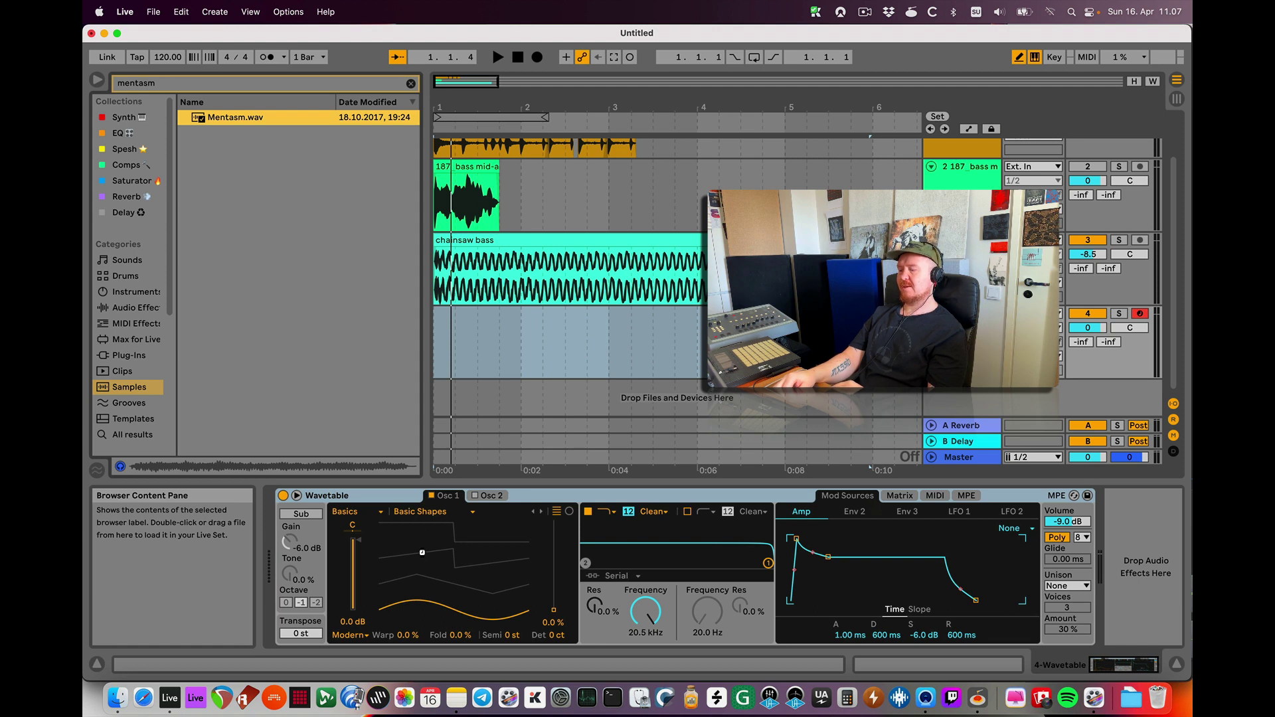
left_click_drag(423, 552, 425, 556)
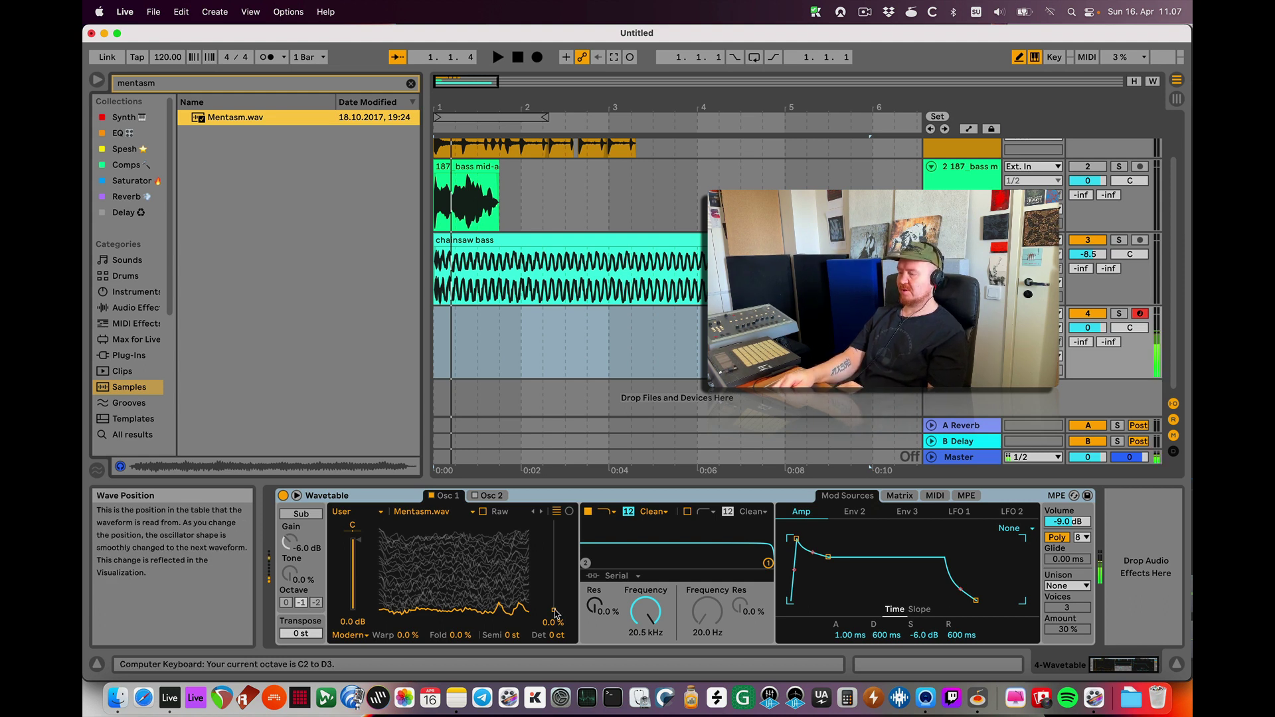
left_click_drag(555, 614, 554, 565)
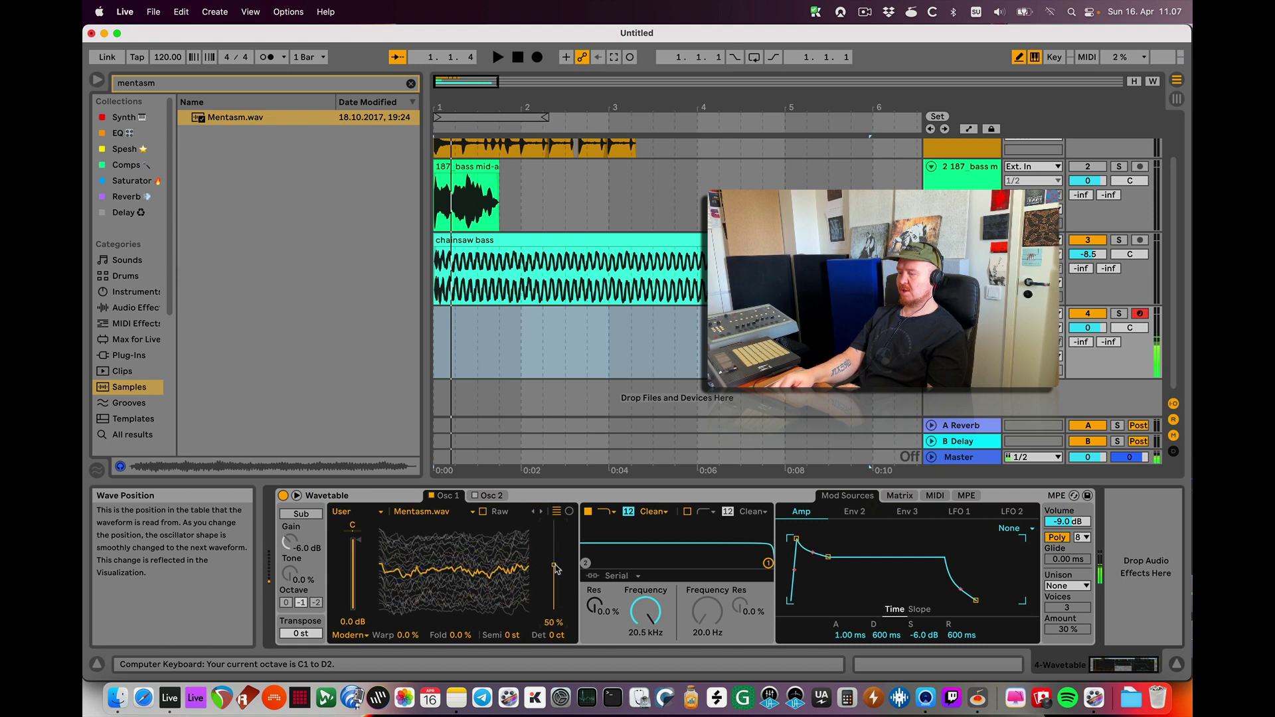
left_click_drag(554, 565, 554, 610)
left_click(855, 513)
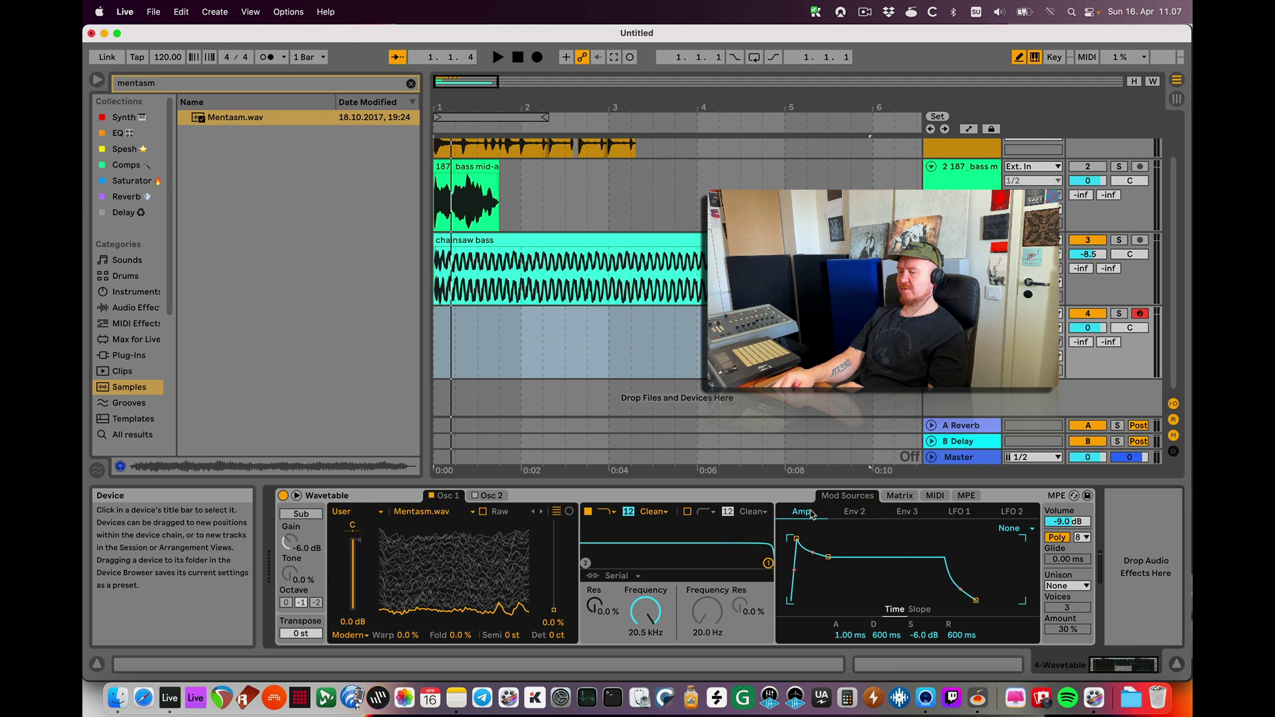
Step: Check the Env 2 to Osc 1 position routing in the Matrix, then set Env 2's attack to 1.89 s
left_click(901, 495)
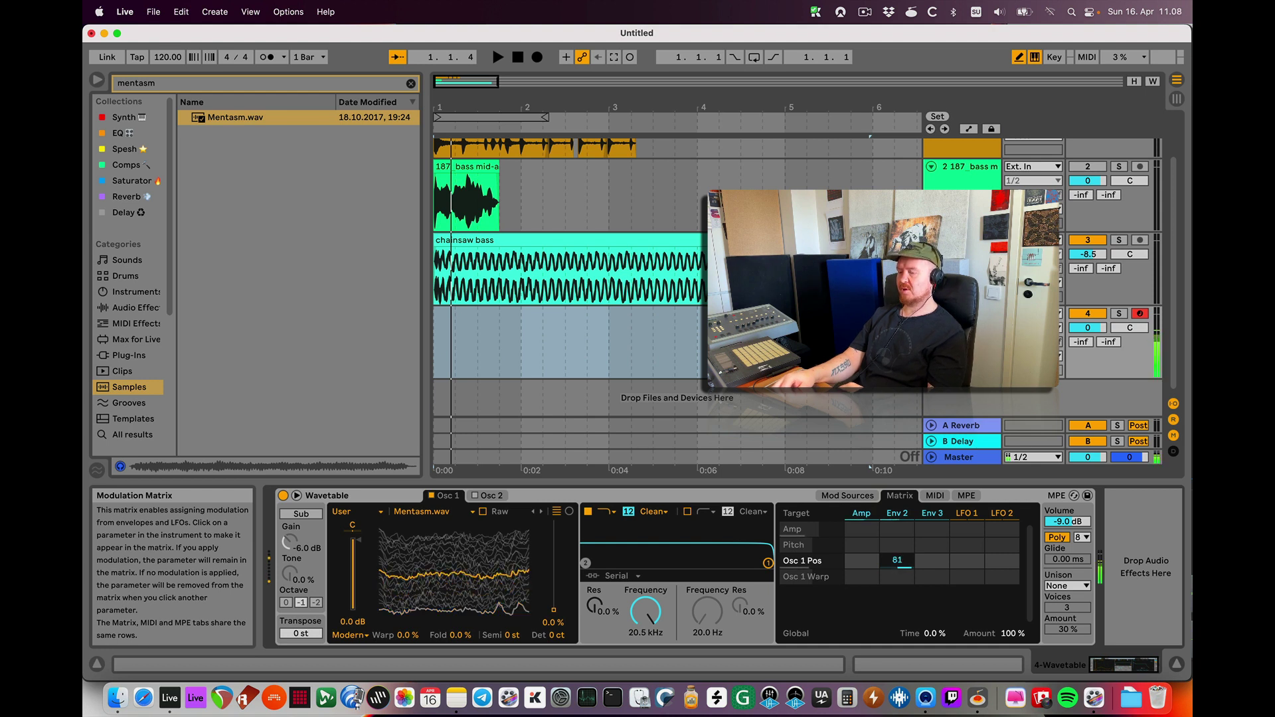
left_click(897, 515)
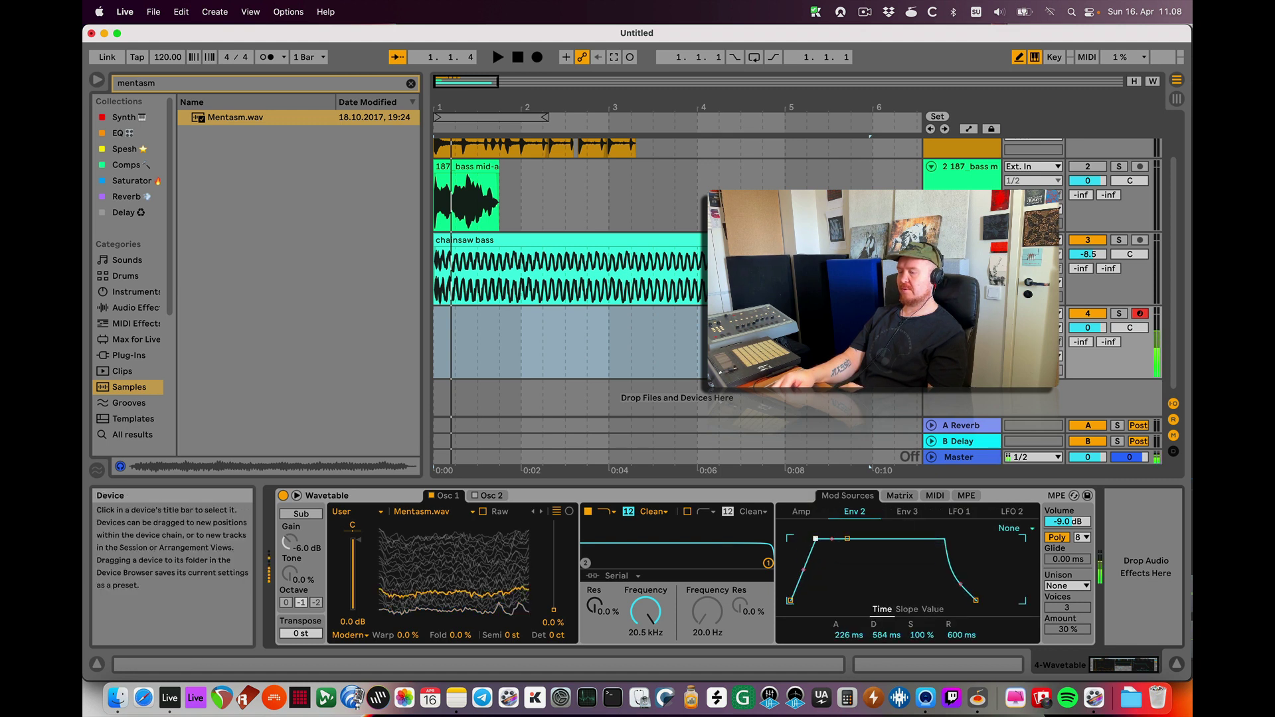
left_click_drag(816, 539, 837, 539)
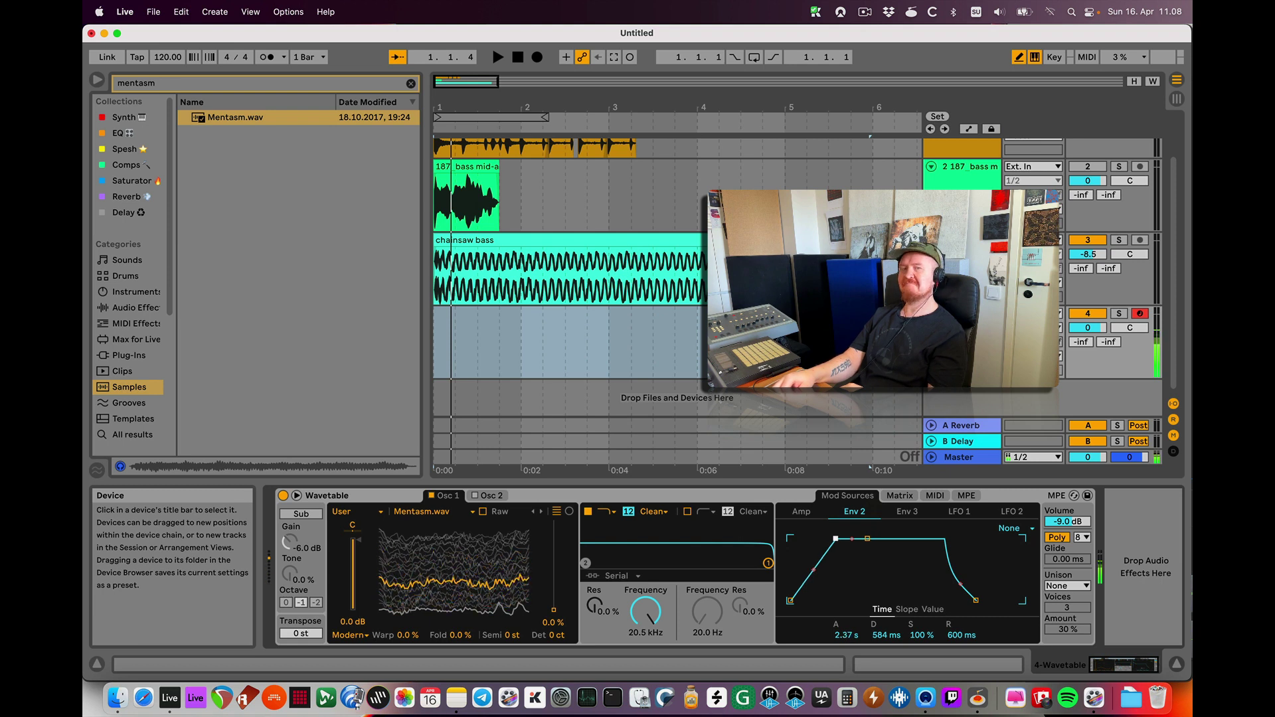
left_click_drag(836, 539, 834, 539)
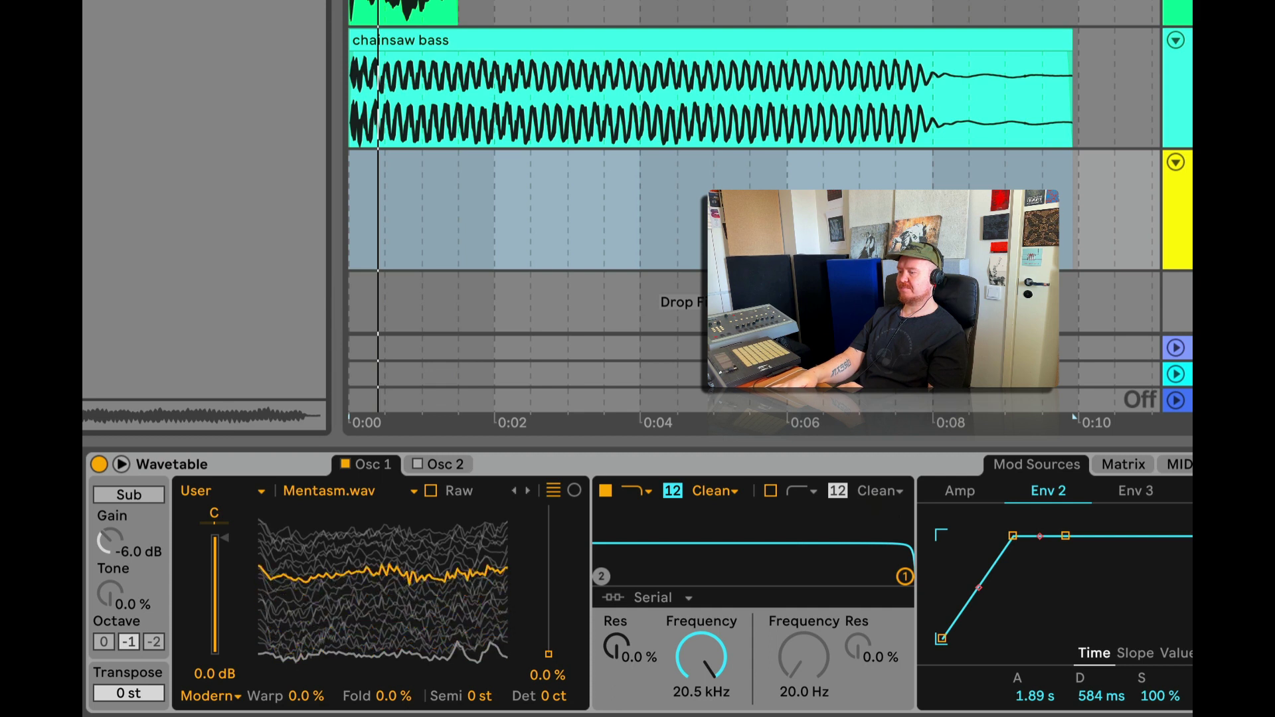
Step: Try Osc 1's Raw, Warp and Fold on the Mentasm wavetable, then move the wave position to 20%
left_click(431, 491)
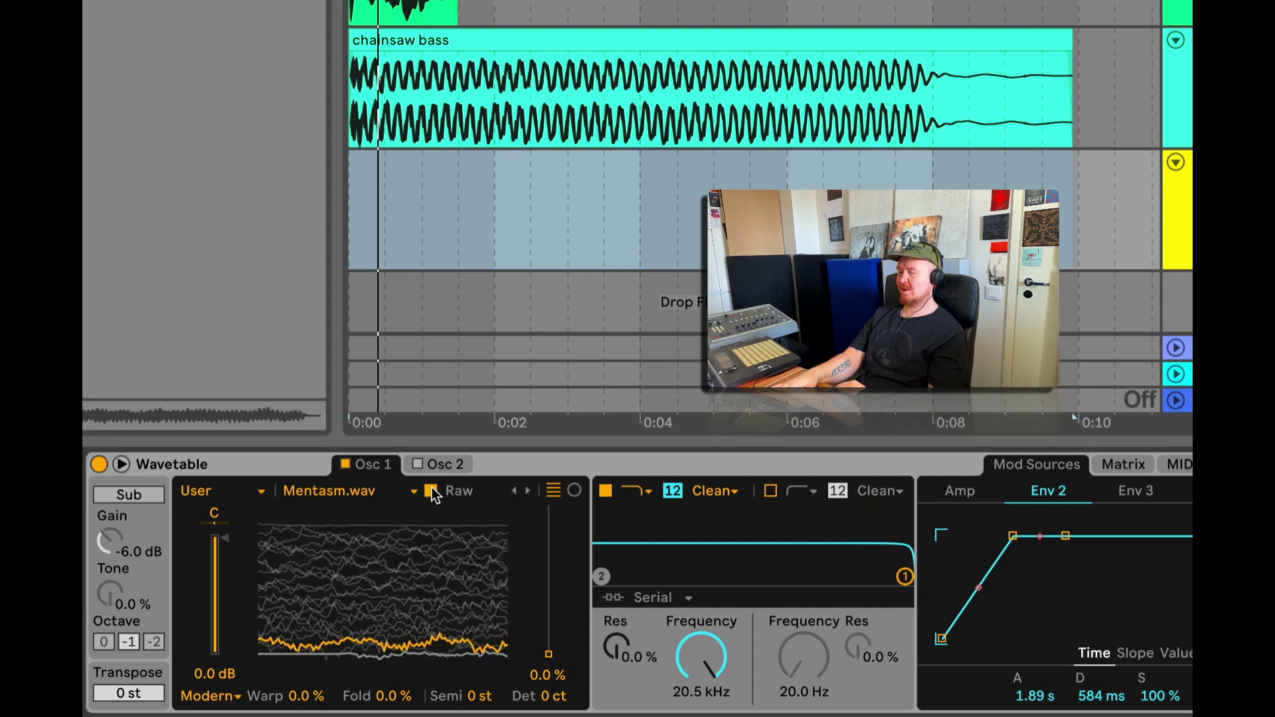
left_click(431, 491)
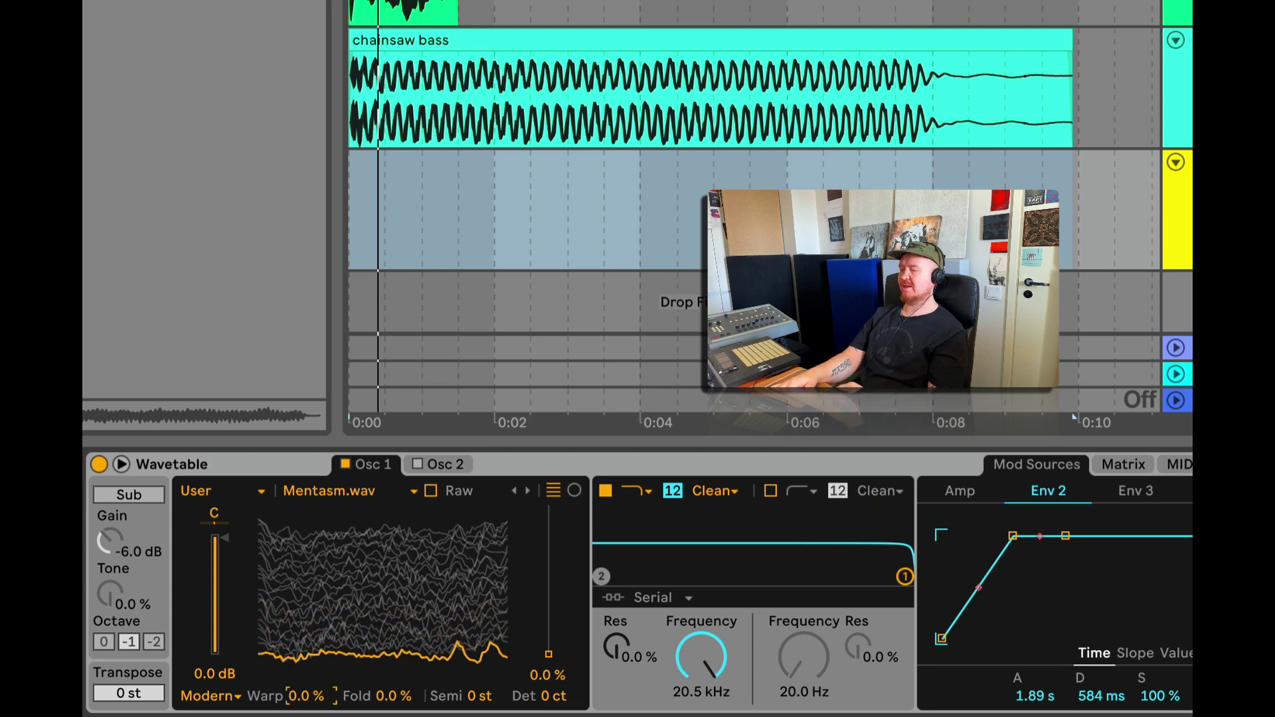
left_click_drag(305, 696, 302, 656)
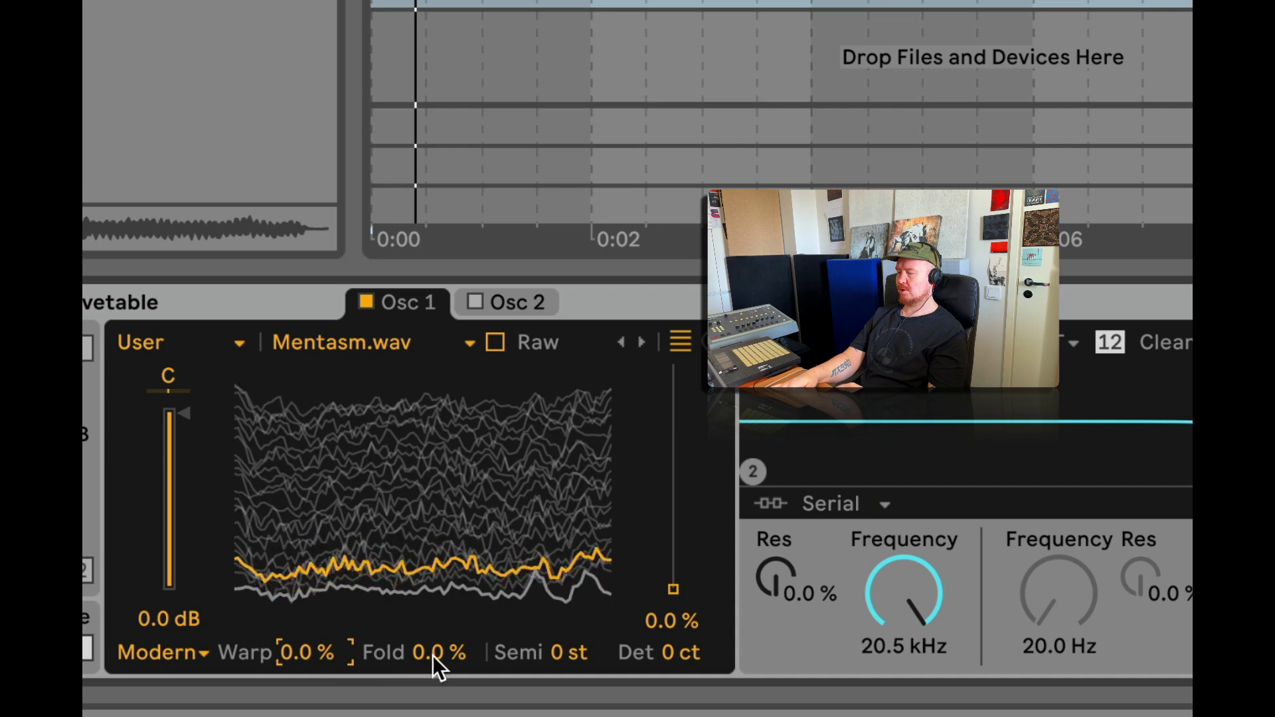
mouse_move(435, 667)
left_mouse_down()
mouse_move(435, 638)
mouse_move(438, 659)
left_mouse_up()
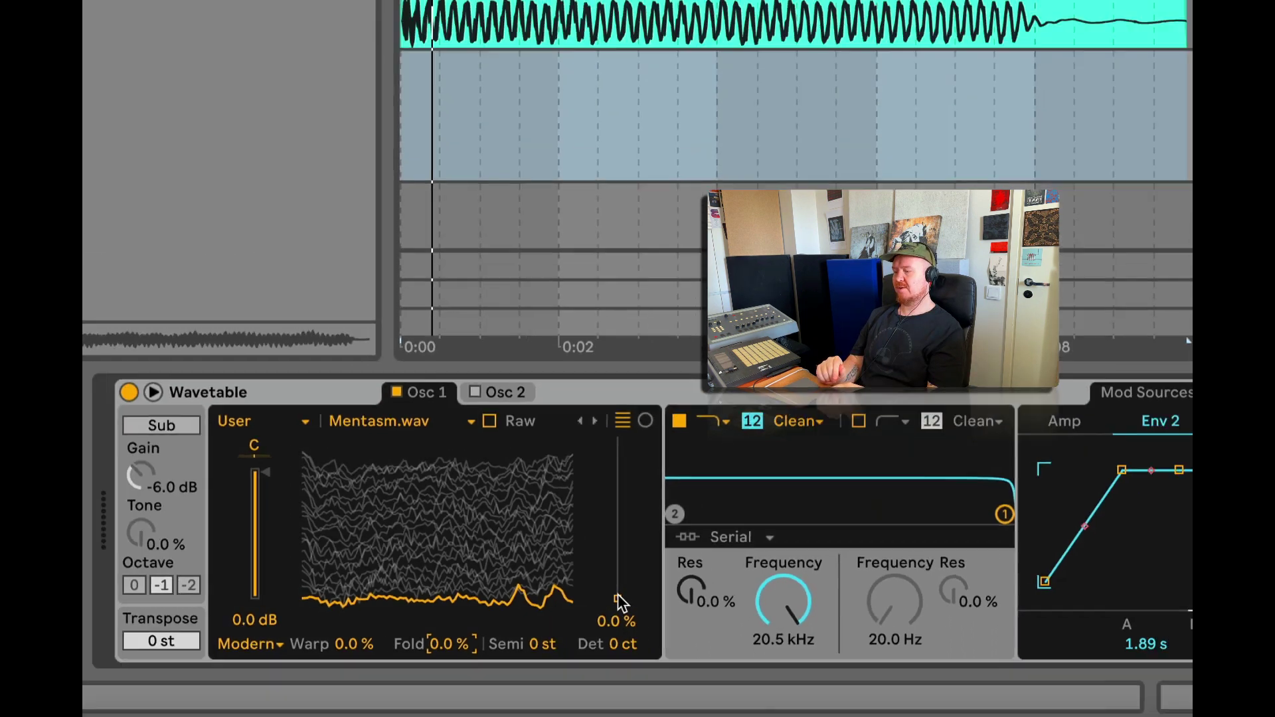
left_click_drag(618, 594, 618, 564)
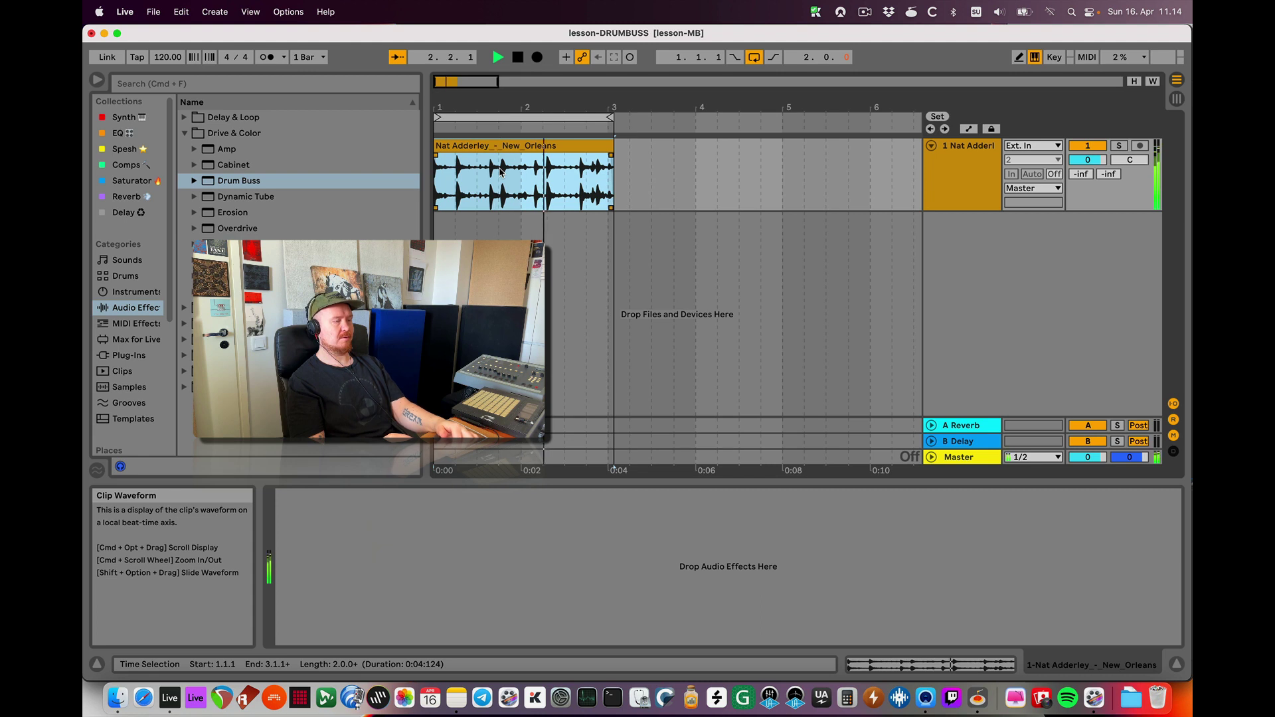
Step: Load a default Drum Buss onto the drum loop track and restart playback
key("space")
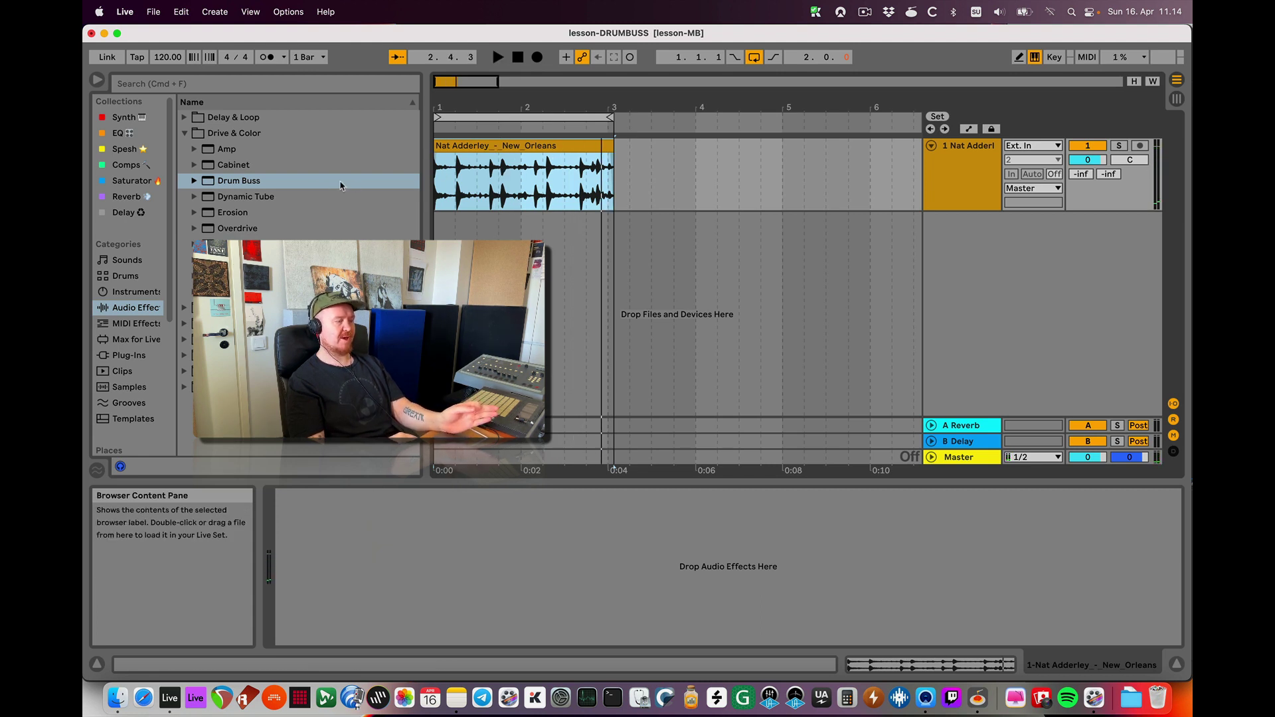
double_click(282, 181)
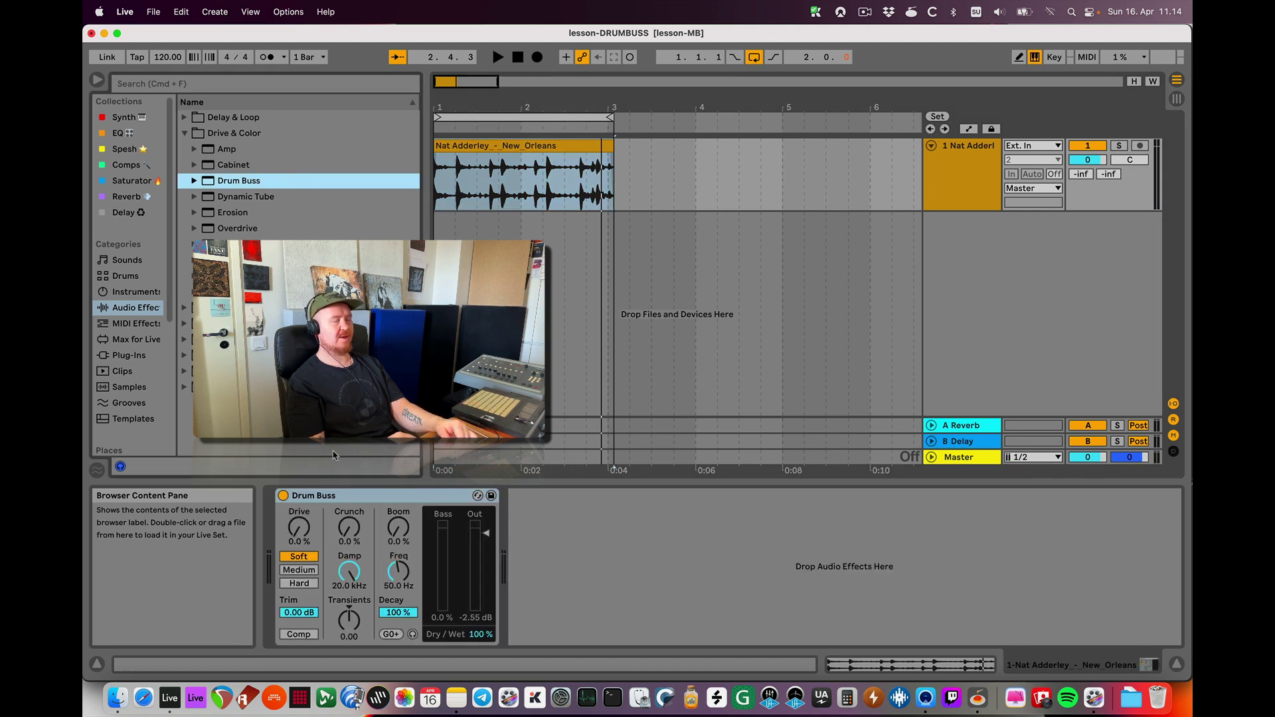
key("space")
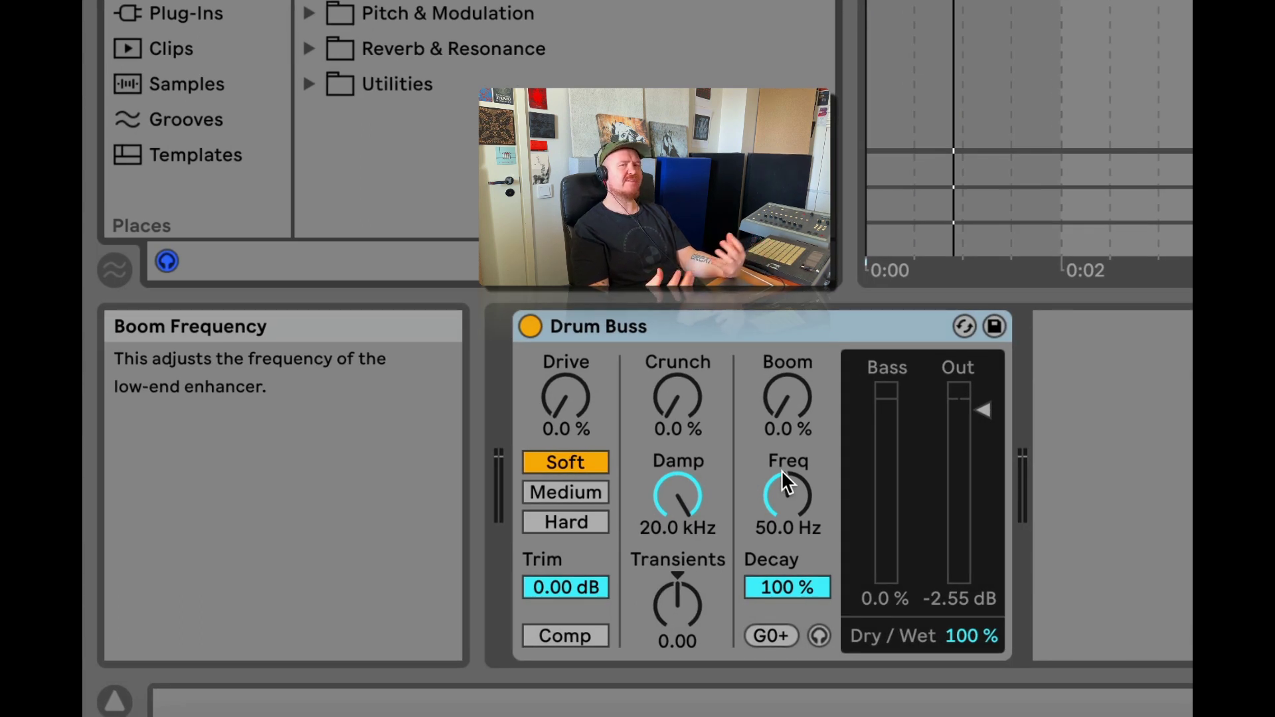
Step: Experiment with Drum Buss Boom amount, boom Freq between 42 and 56.7 Hz, and Decay
left_click_drag(797, 484, 797, 483)
left_click_drag(787, 407, 788, 360)
left_click_drag(787, 498, 788, 499)
left_click_drag(791, 404, 791, 392)
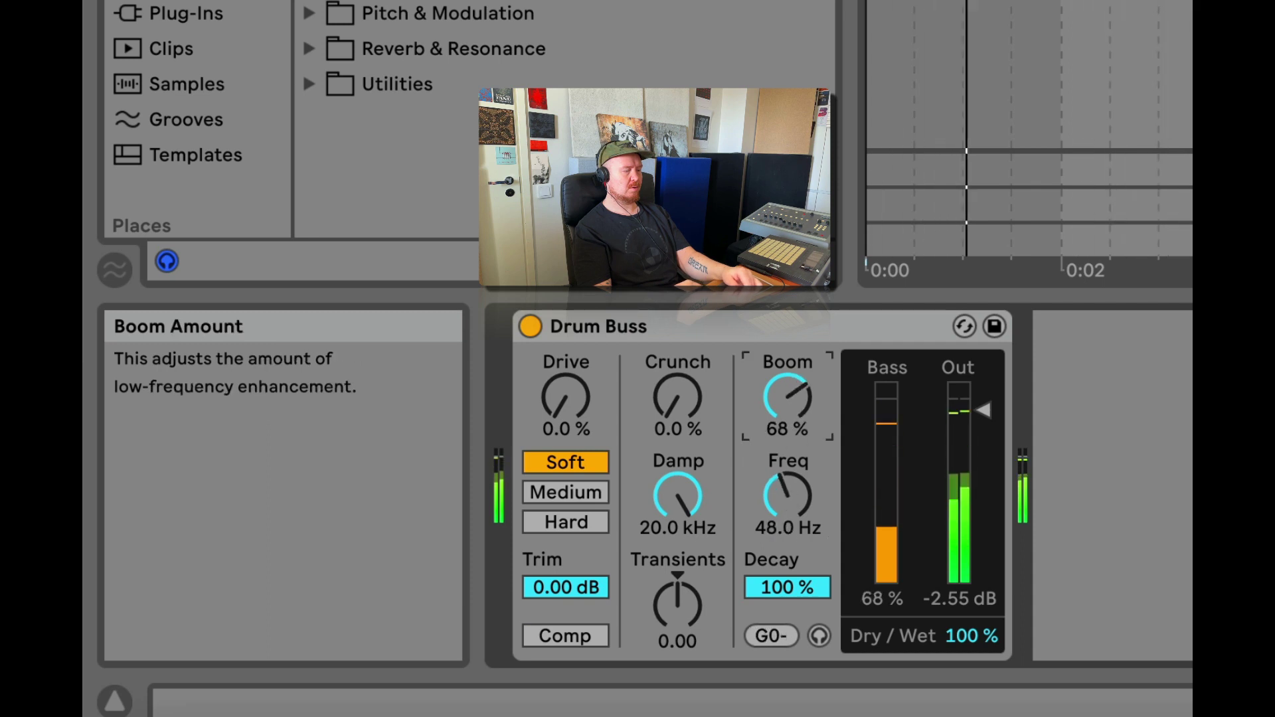
left_click_drag(793, 452, 793, 453)
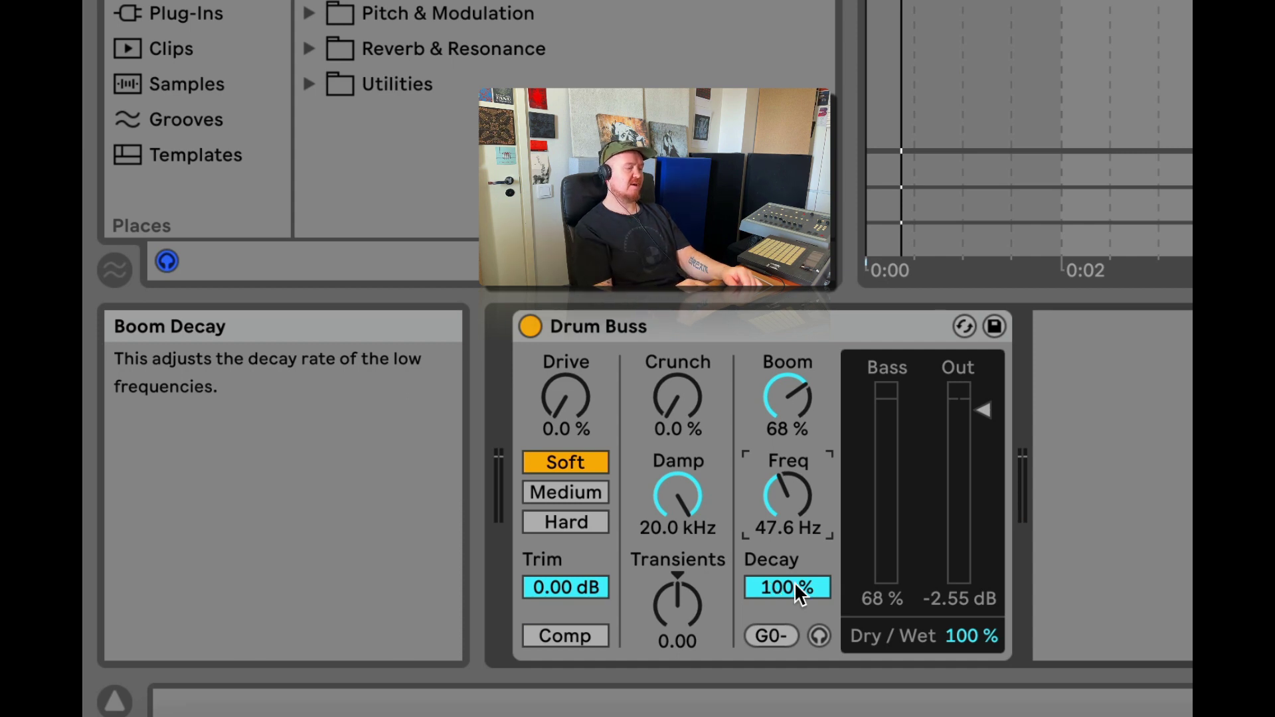
left_click_drag(795, 582, 795, 602)
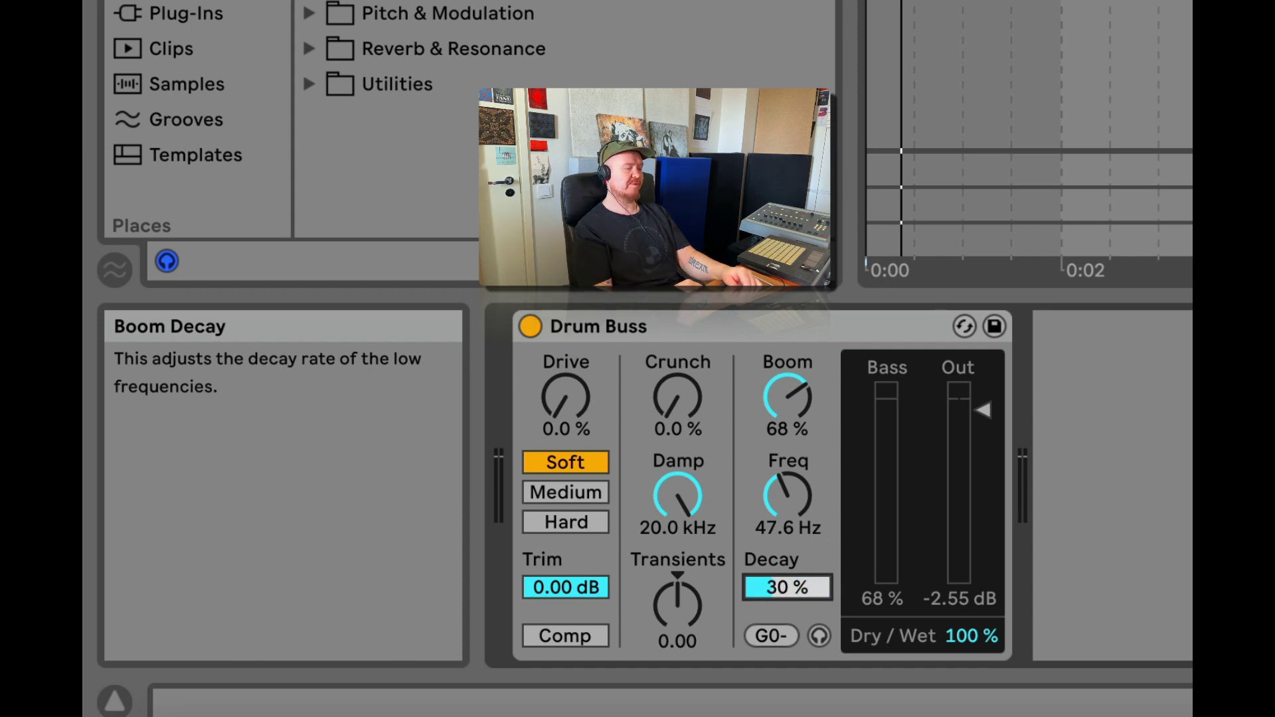
left_click_drag(788, 588, 788, 522)
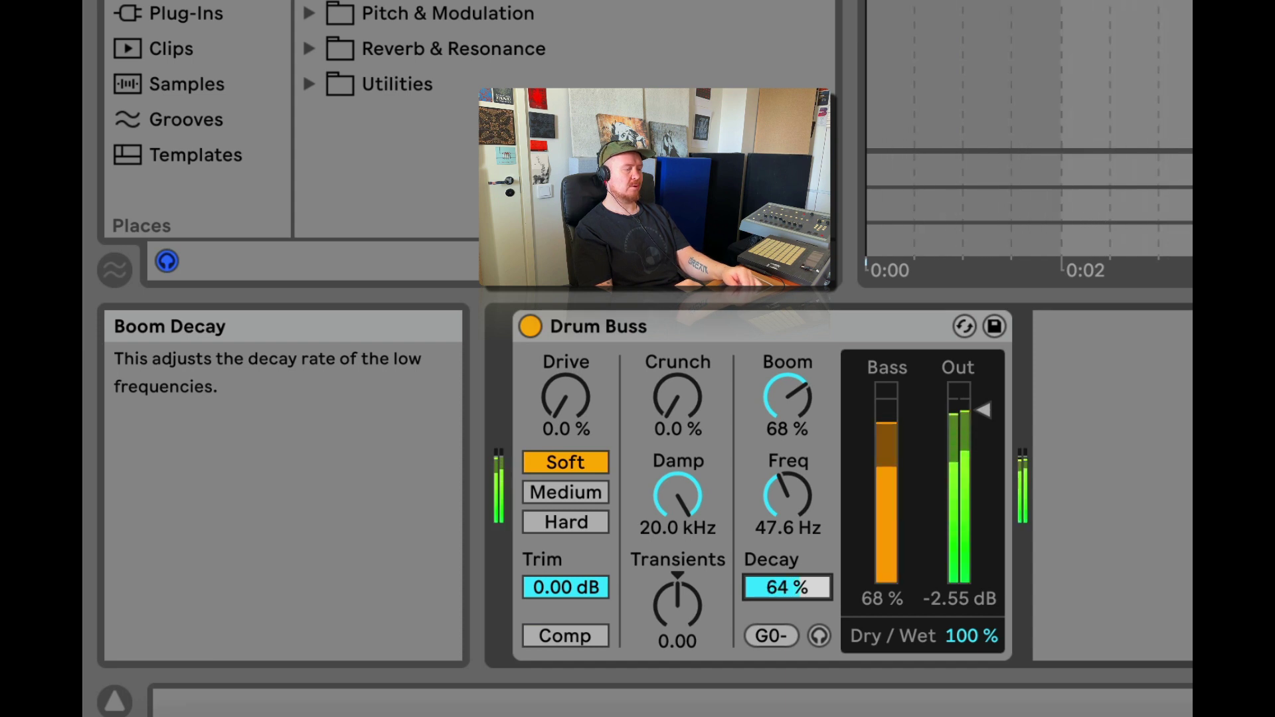
Step: Compare Drum Buss bypassed and active, then settle Boom near 61% with a higher boom Freq
left_click(530, 326)
left_click(530, 326)
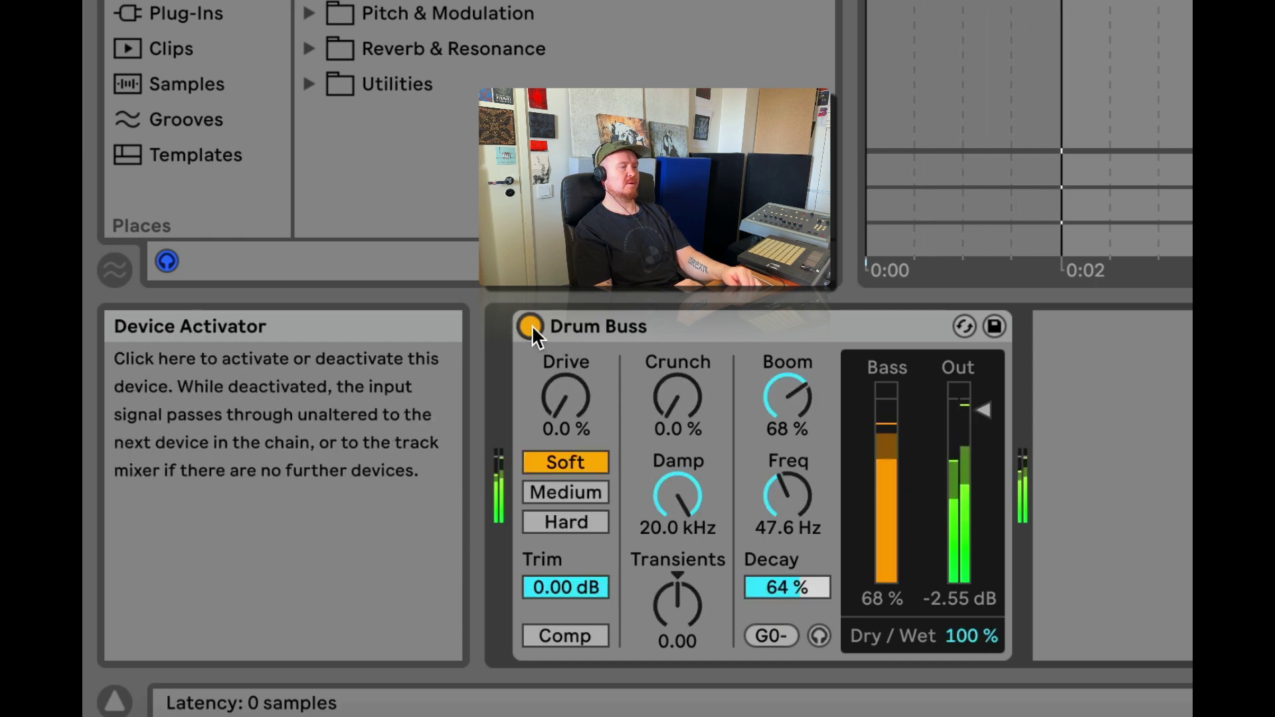
mouse_move(784, 490)
left_mouse_down()
mouse_move(784, 507)
mouse_move(784, 470)
left_mouse_up()
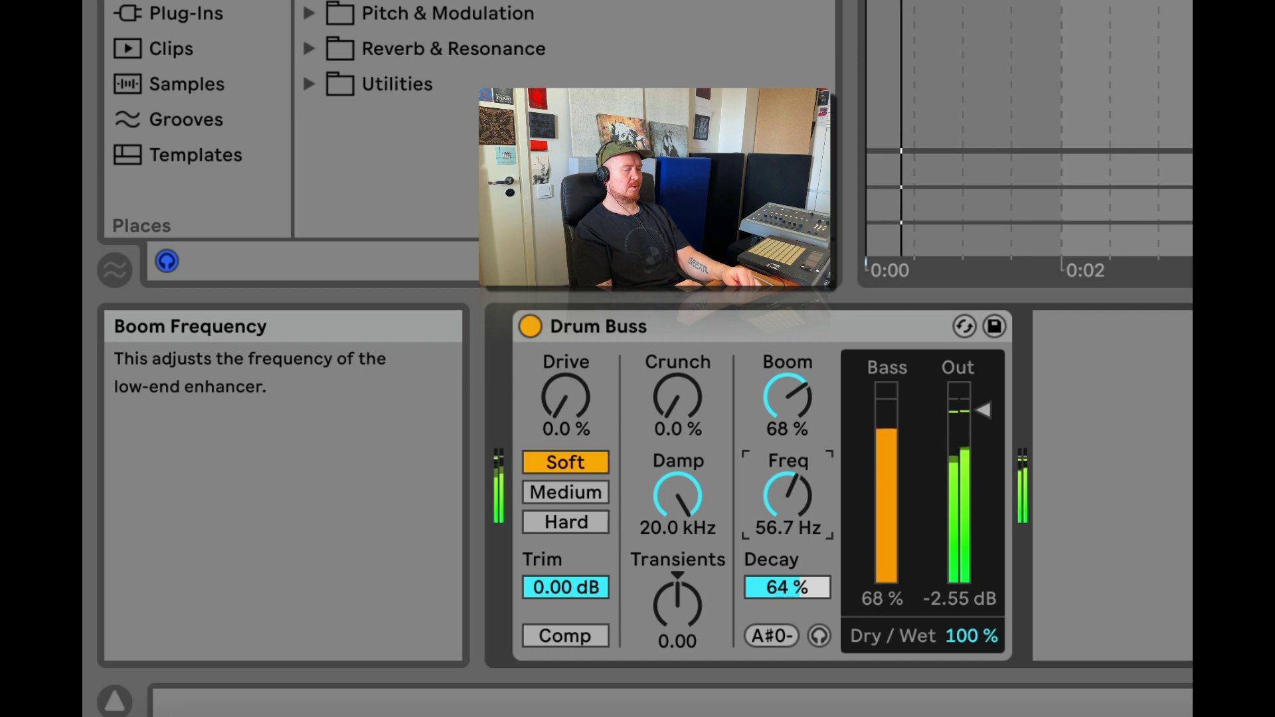
key("space")
key("space")
left_click_drag(790, 397, 791, 404)
key("space")
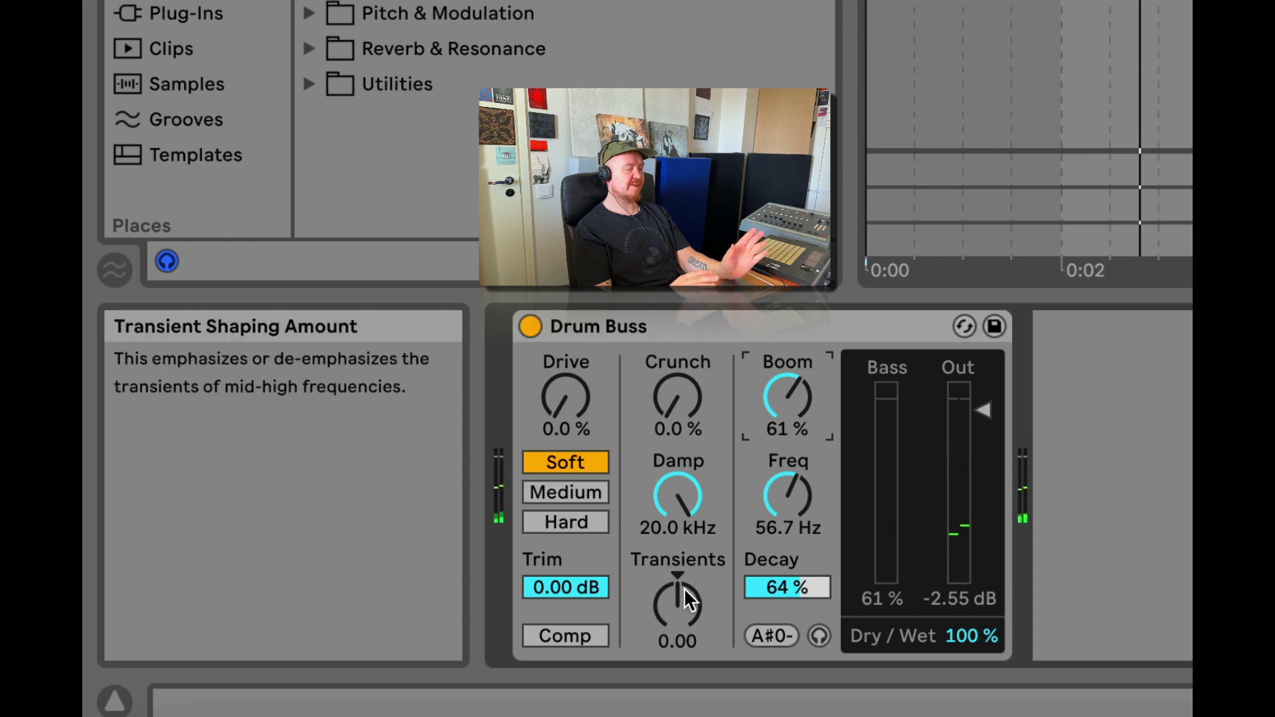
key("space")
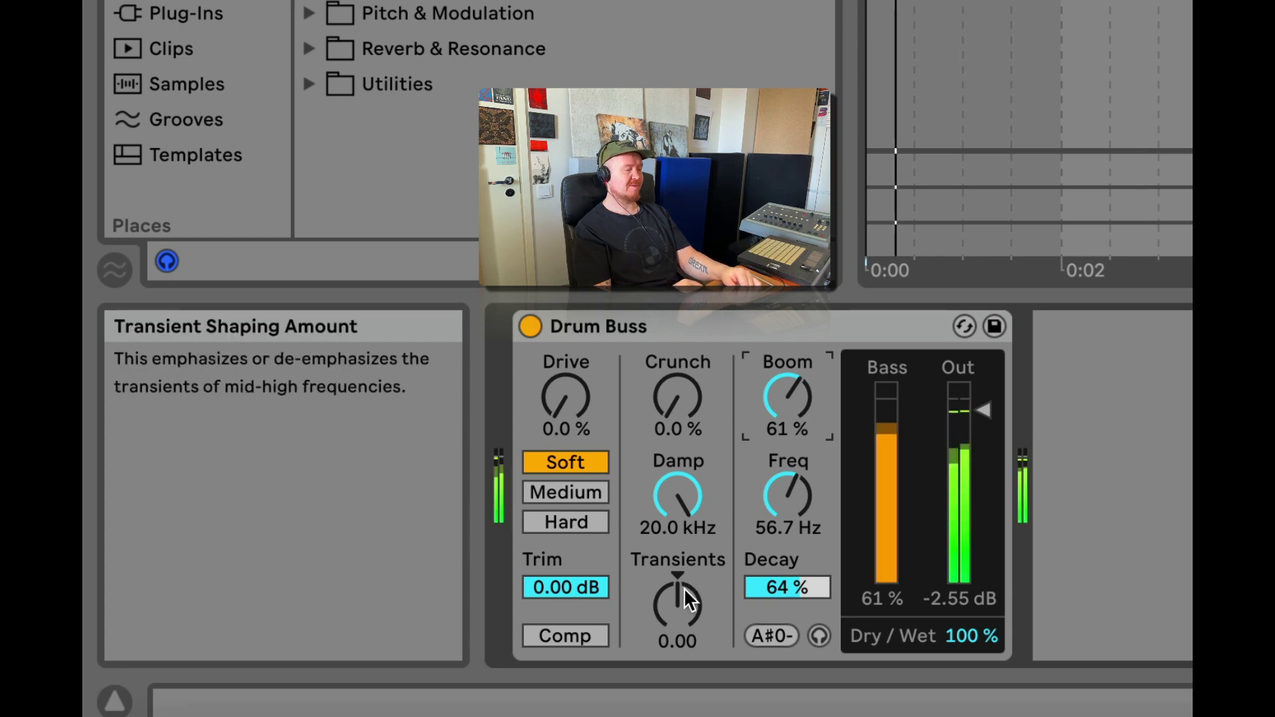
Step: Sweep the Drum Buss Transients between about -0.9 and +0.76 during playback
mouse_move(684, 588)
left_mouse_down()
mouse_move(684, 620)
mouse_move(684, 558)
mouse_move(684, 603)
left_mouse_up()
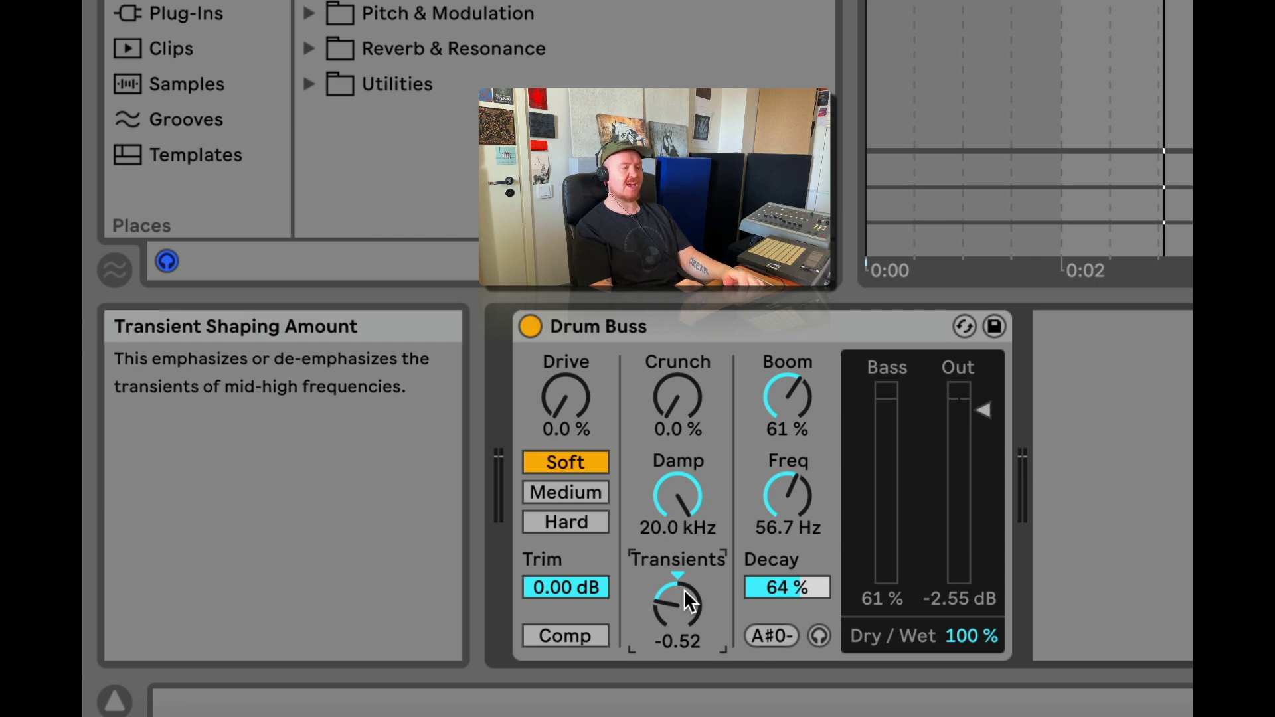
left_click_drag(684, 589, 684, 594)
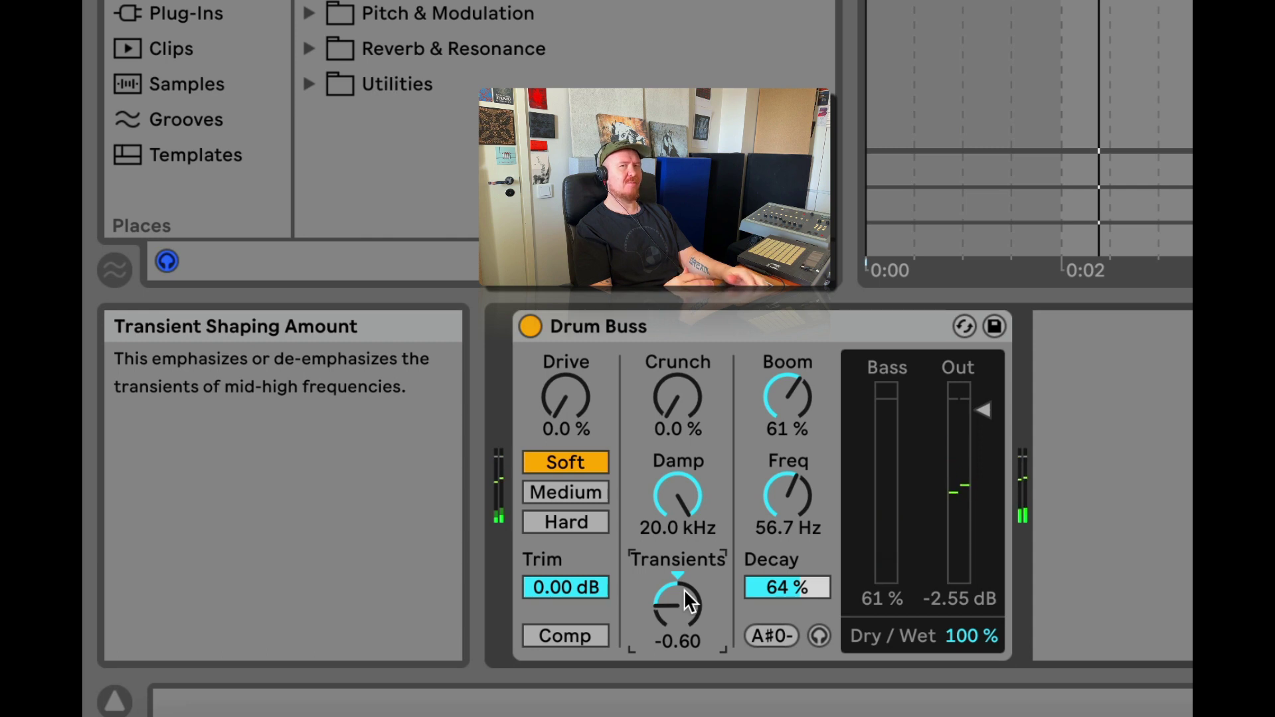
left_click_drag(684, 588, 684, 545)
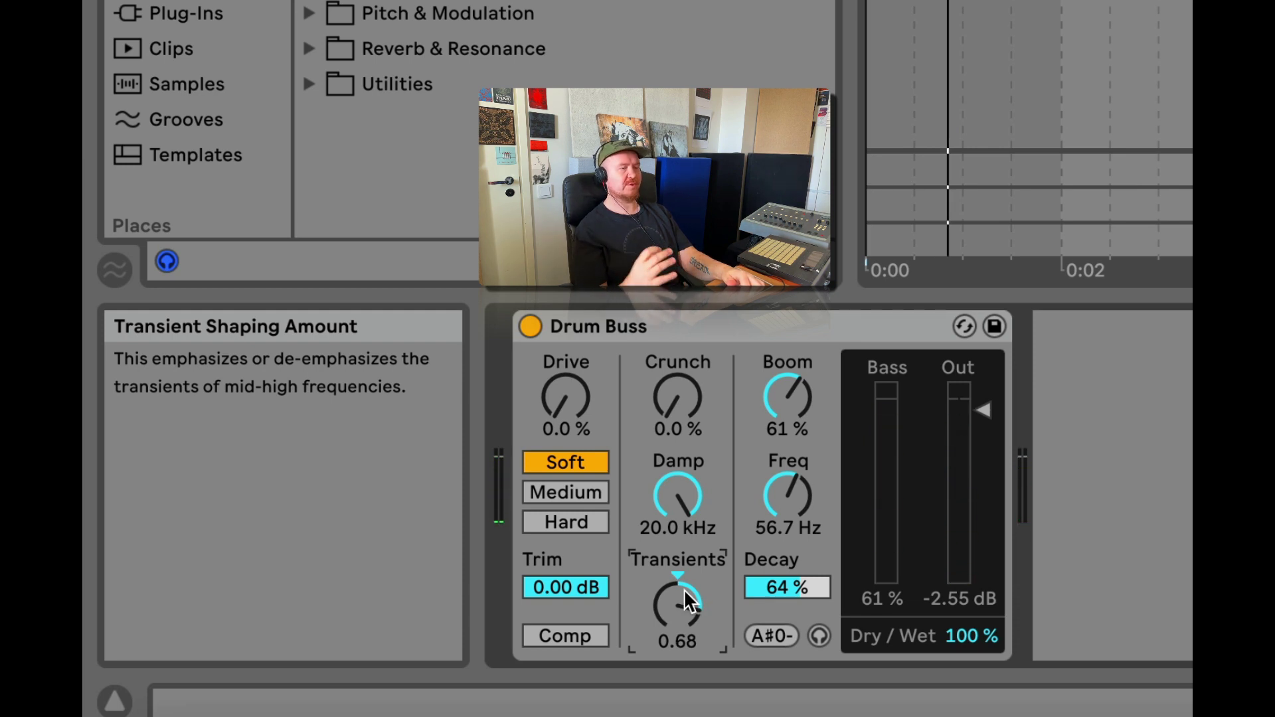
key("space")
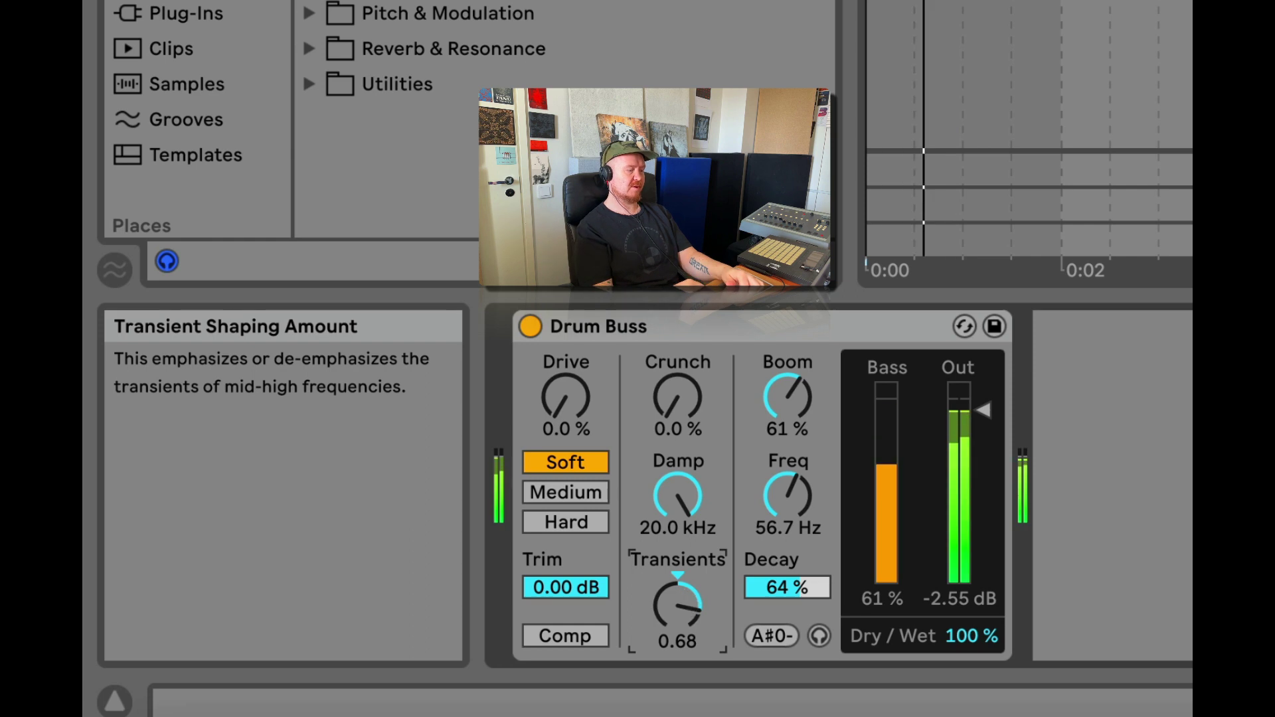
left_click_drag(684, 588, 677, 651)
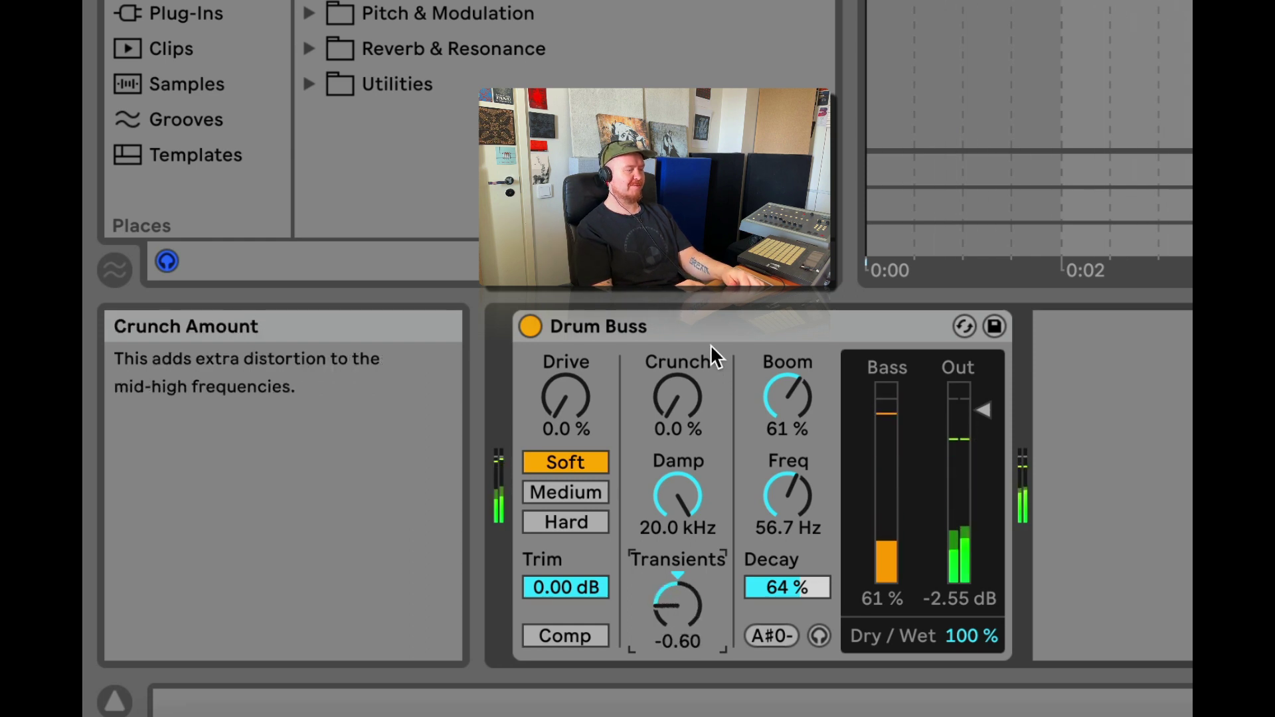
Step: Duplicate the Drum Buss and set the copy's Decay to 0.0% and Transients to 0.43
left_click(706, 325)
key("ctrl+d")
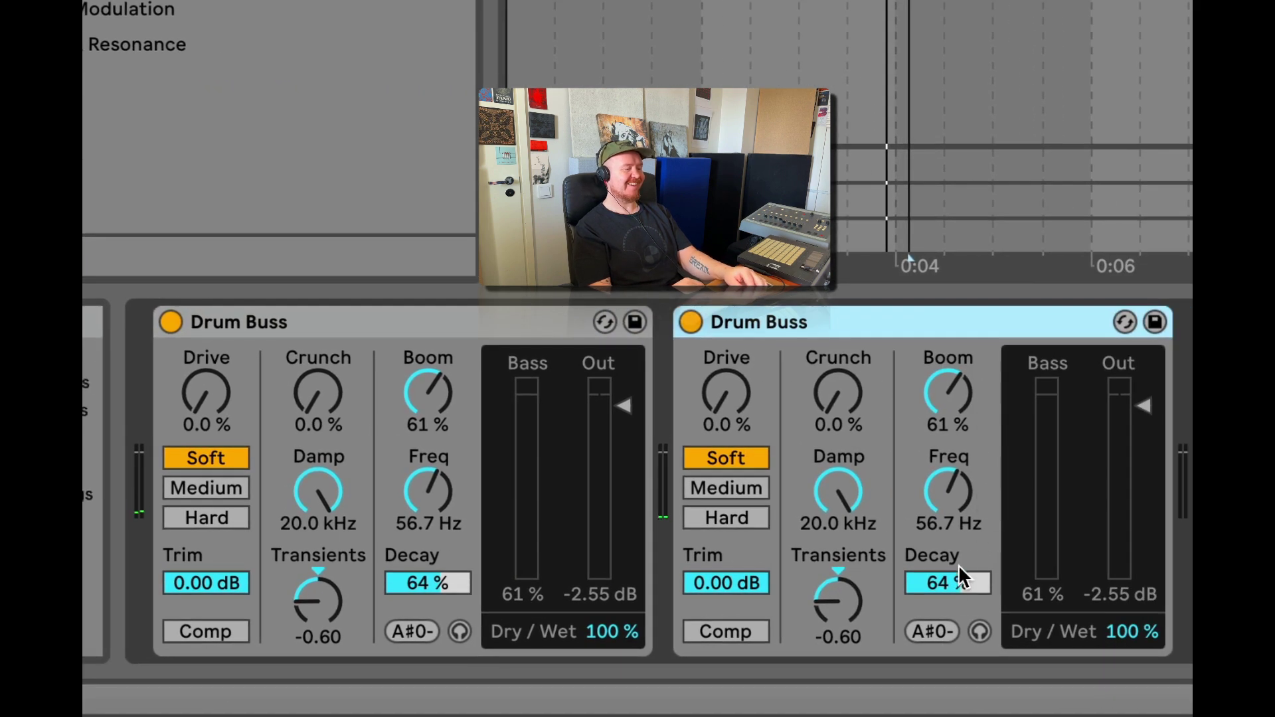
left_click_drag(960, 572, 960, 618)
left_click_drag(835, 599, 835, 545)
Step: Play back and switch both Drum Buss devices off and on together to compare
key("space")
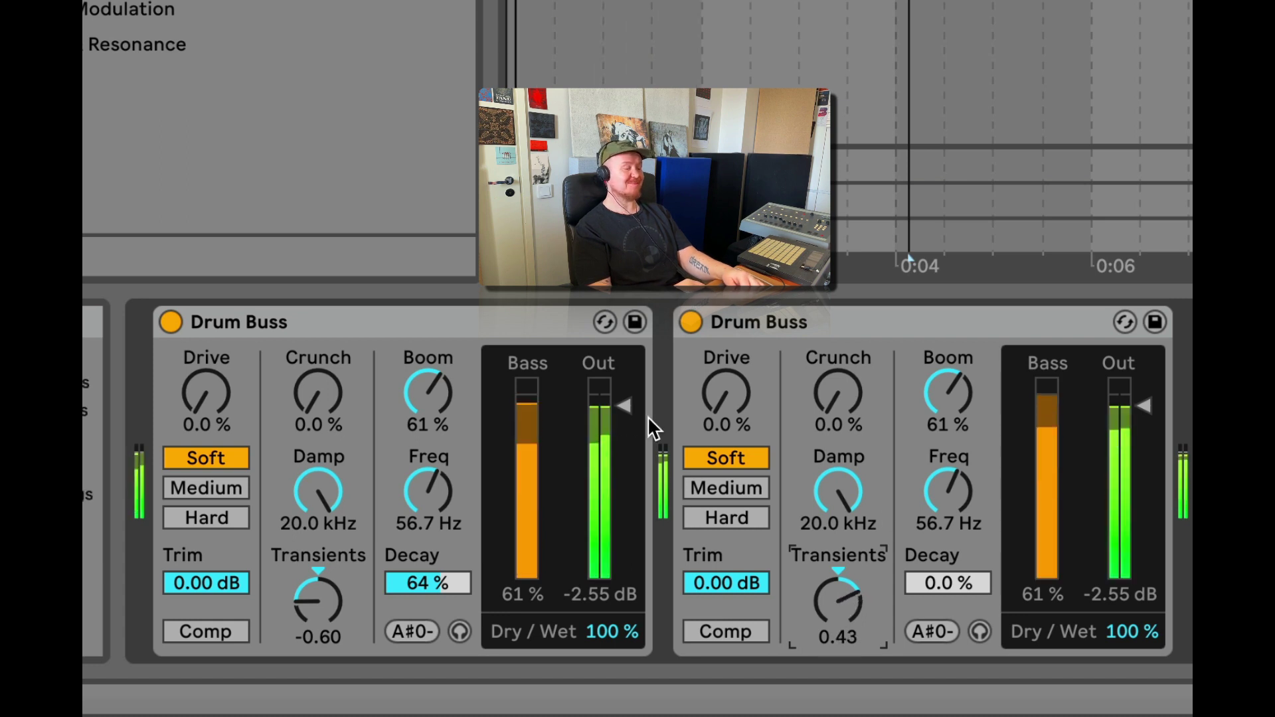
left_click(232, 317)
key("ctrl+a")
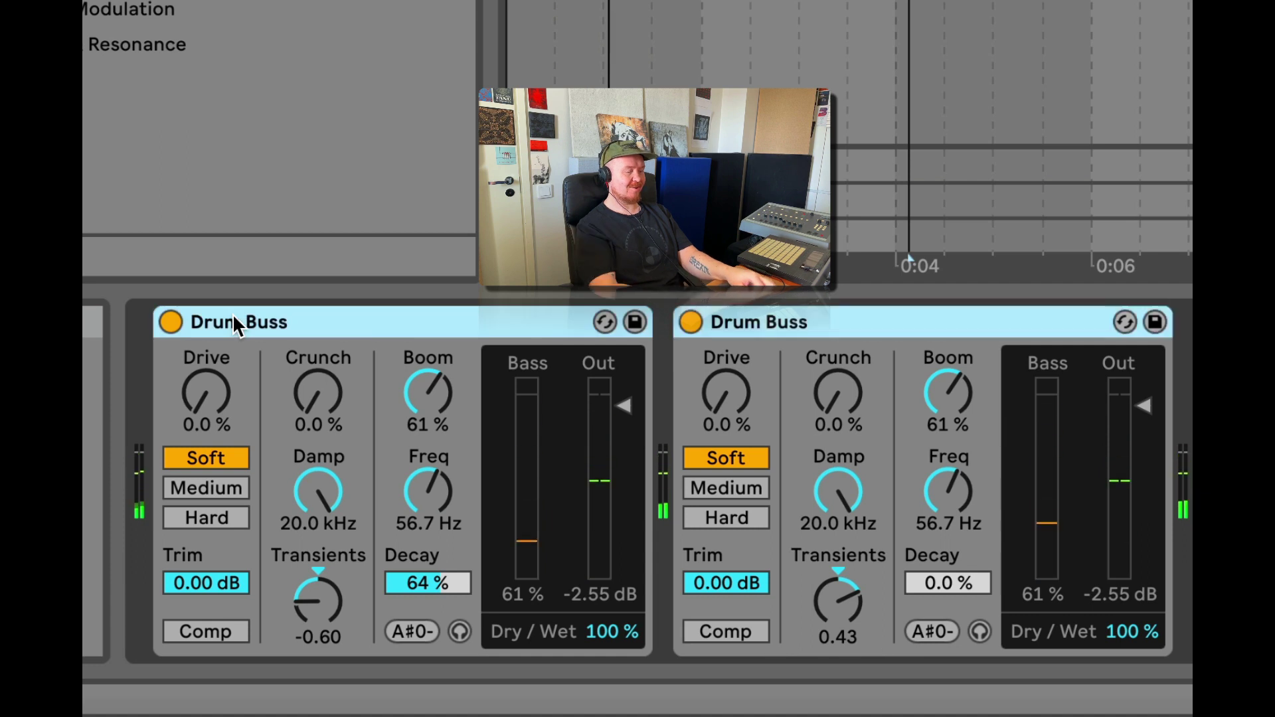
key("0")
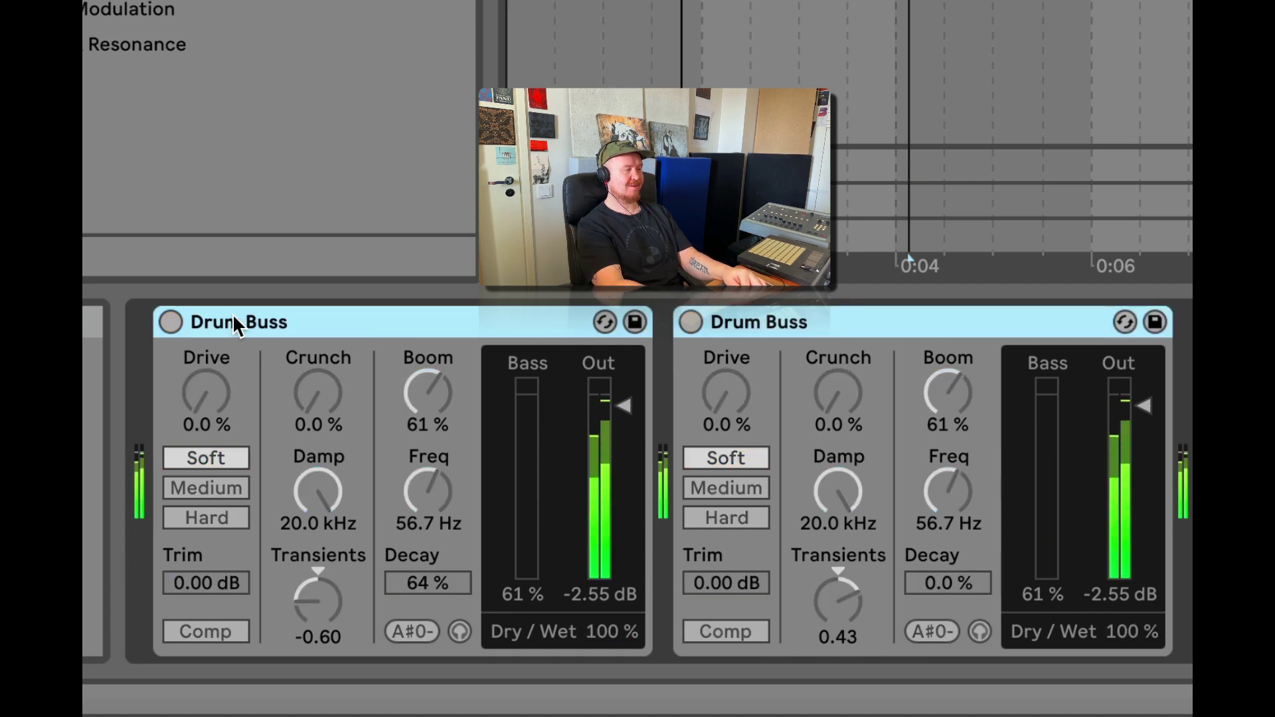
key("0")
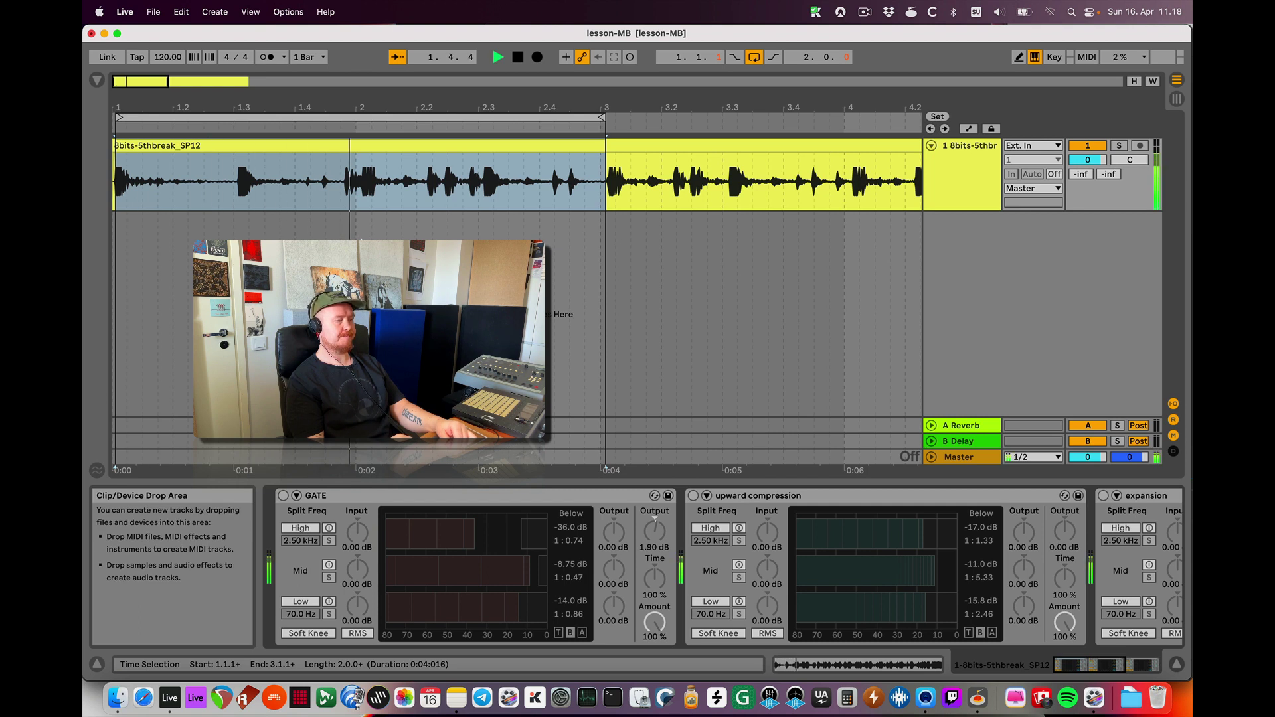
Step: Audition the GATE device on and off during playback, leaving it switched off
left_click(283, 496)
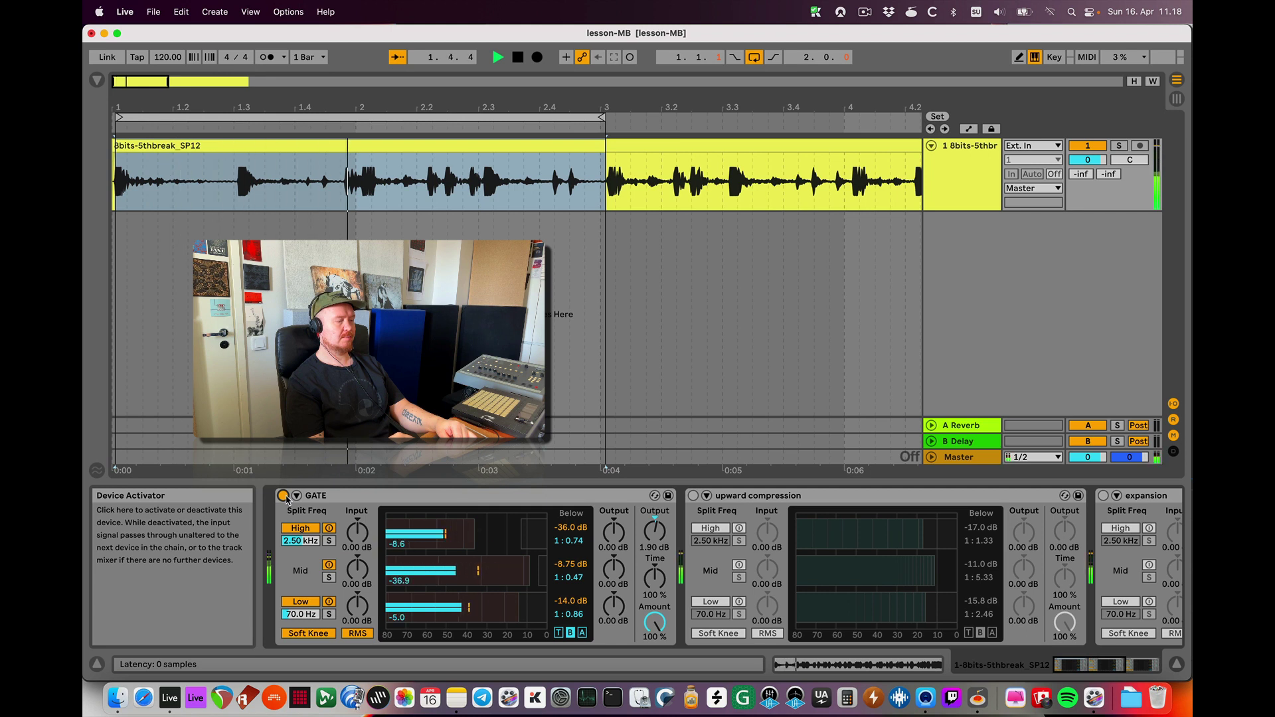
left_click(284, 497)
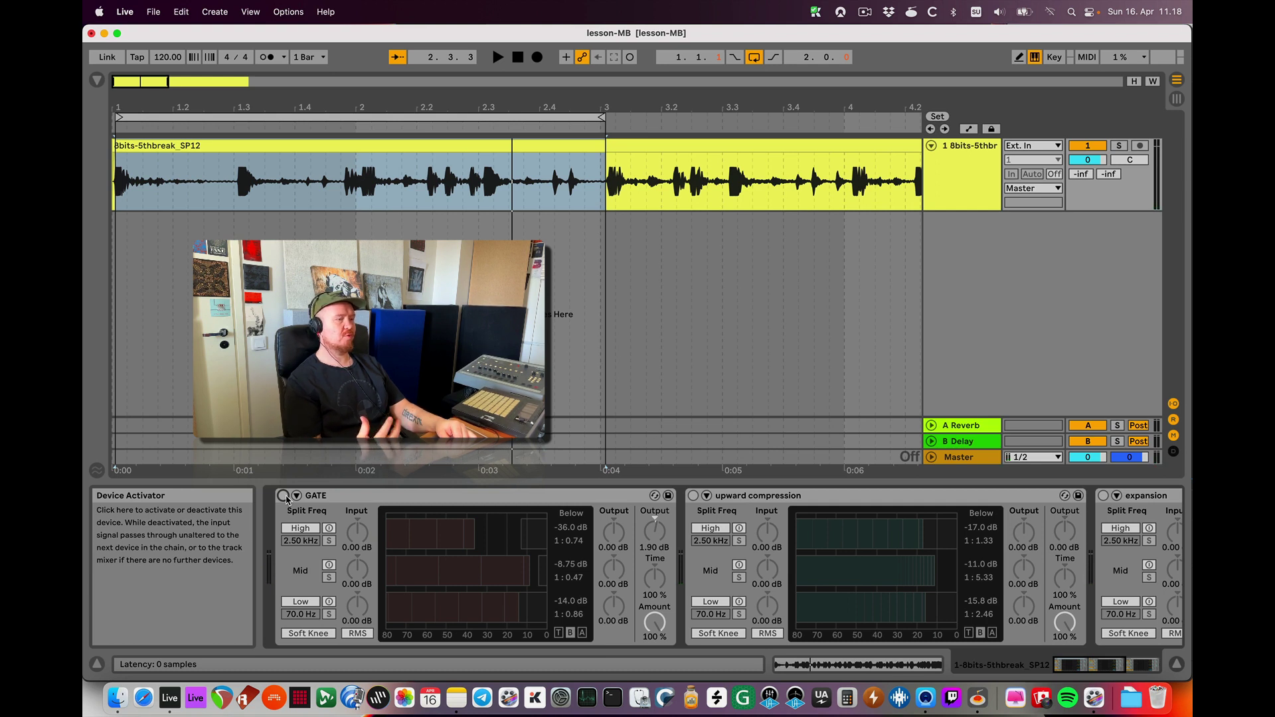
key("space")
left_click(283, 496)
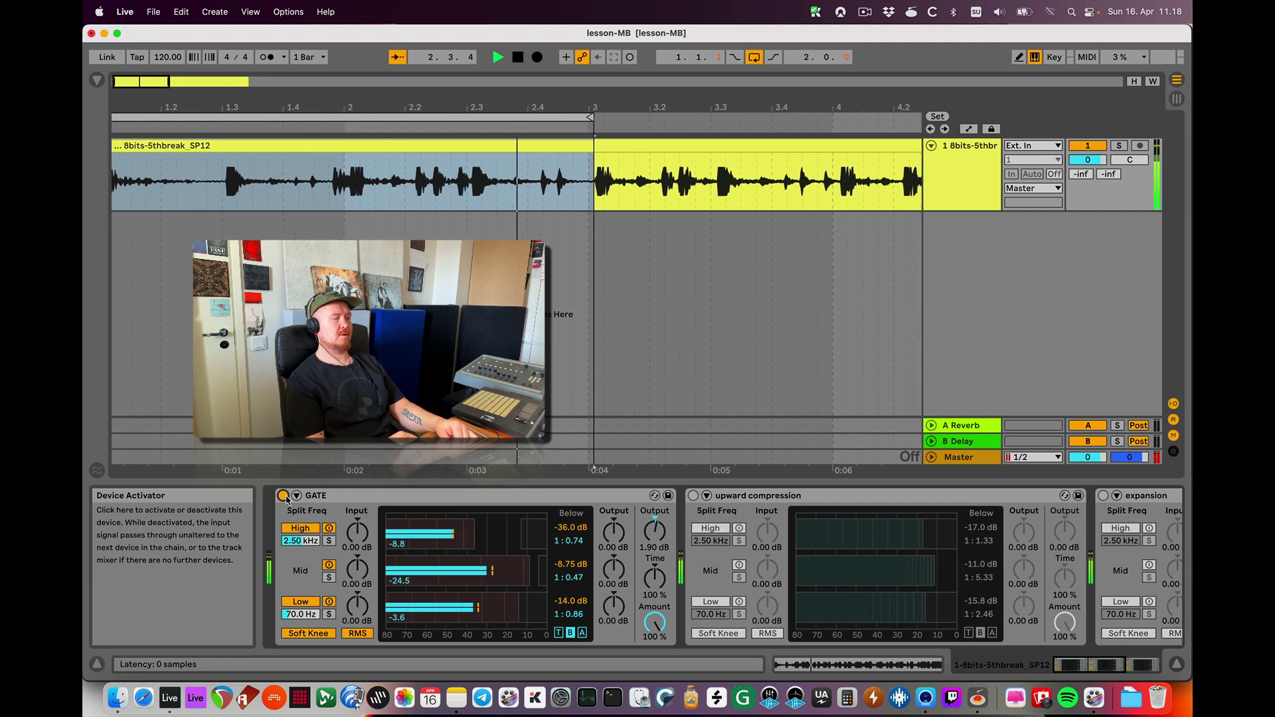
left_click(284, 497)
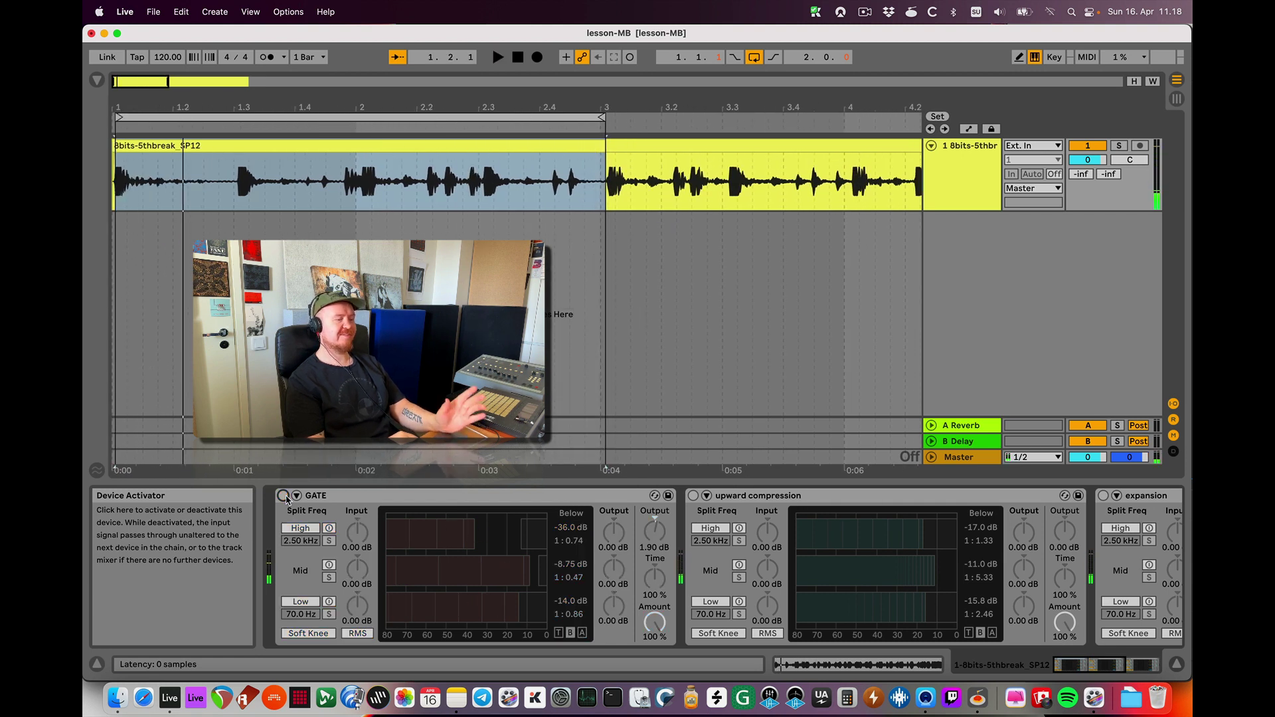
scroll(644, 582, "right", 3)
scroll(644, 583, "right", 1)
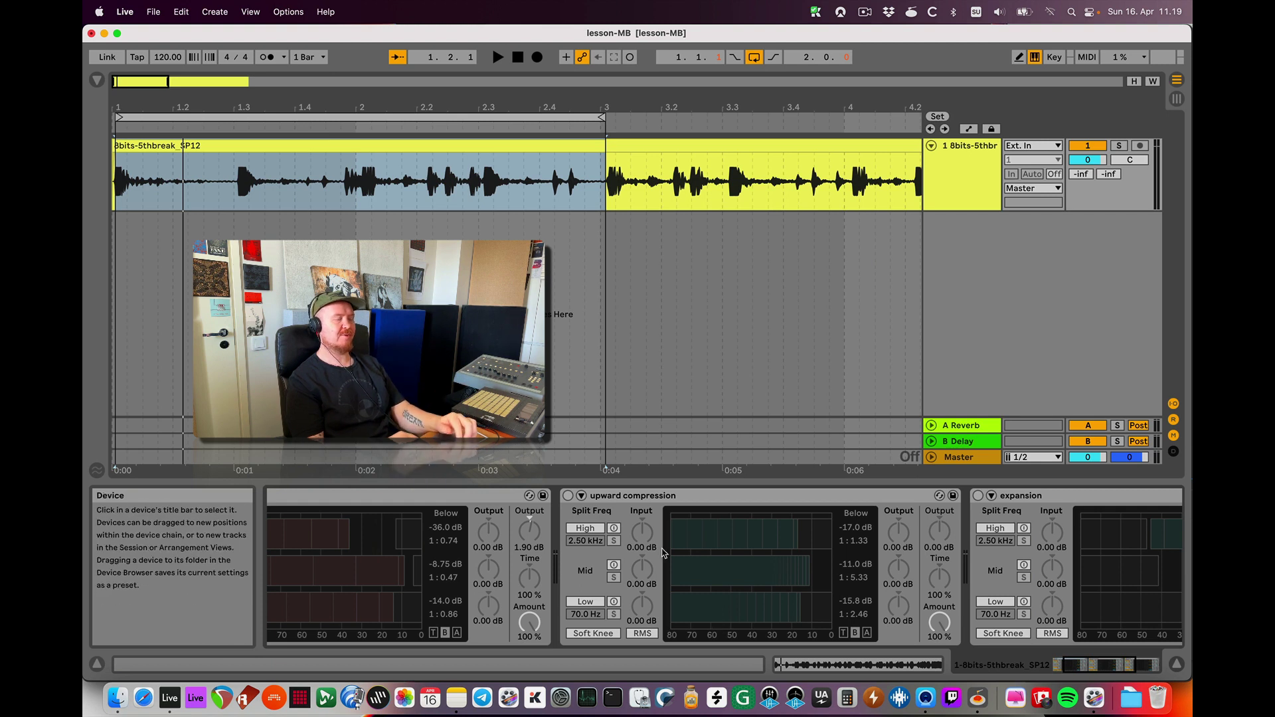
Step: Play the drum break while switching upward compression on, off and back on
key("space")
left_click(569, 496)
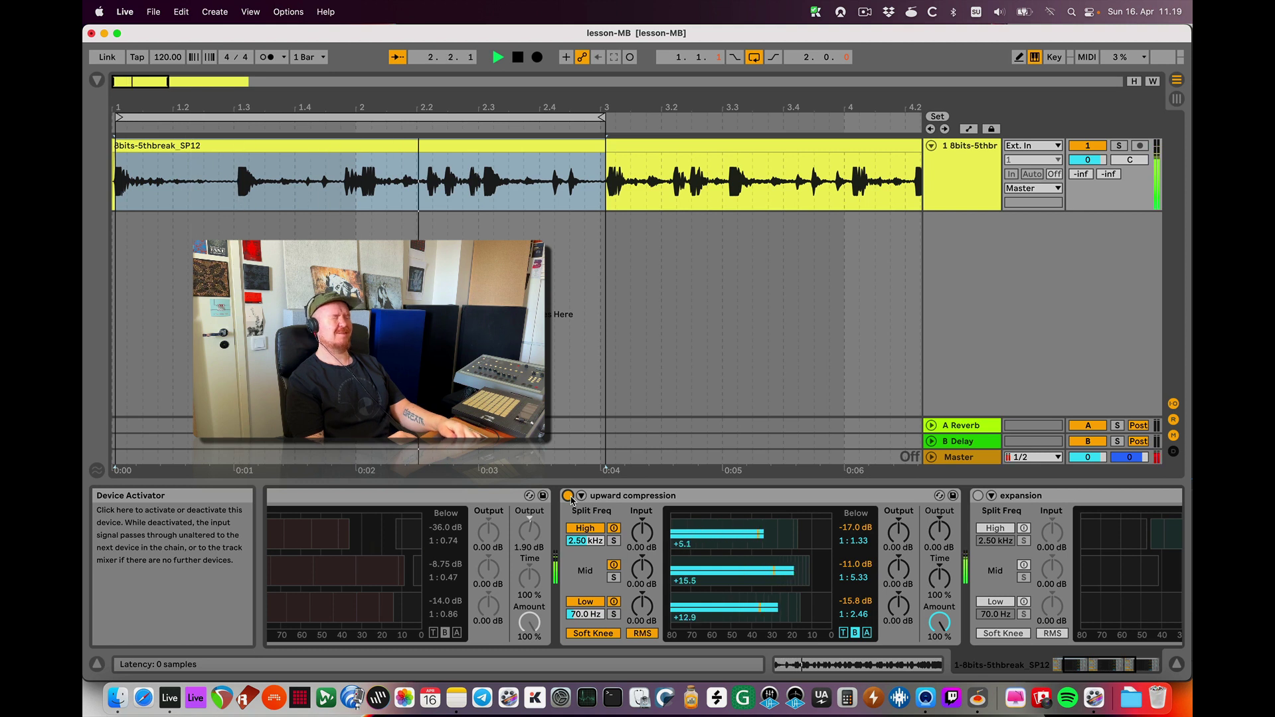
left_click(569, 497)
key("space")
left_click(569, 497)
key("space")
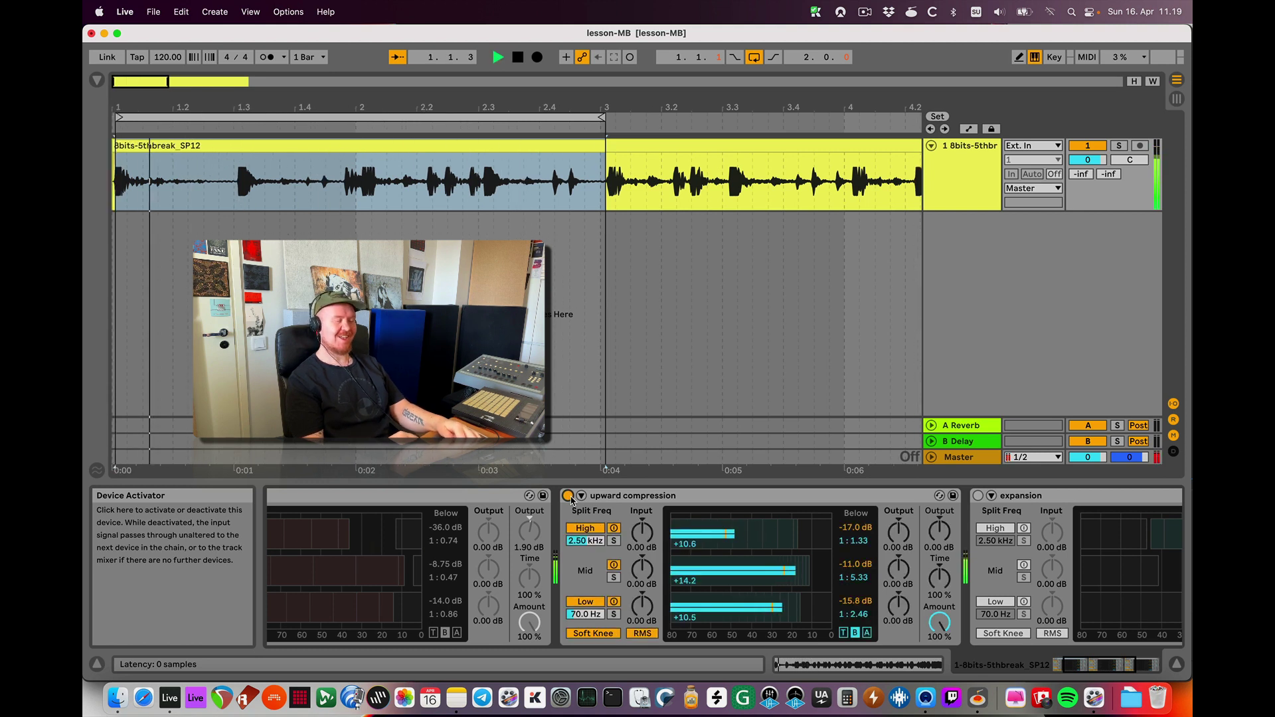
key("space")
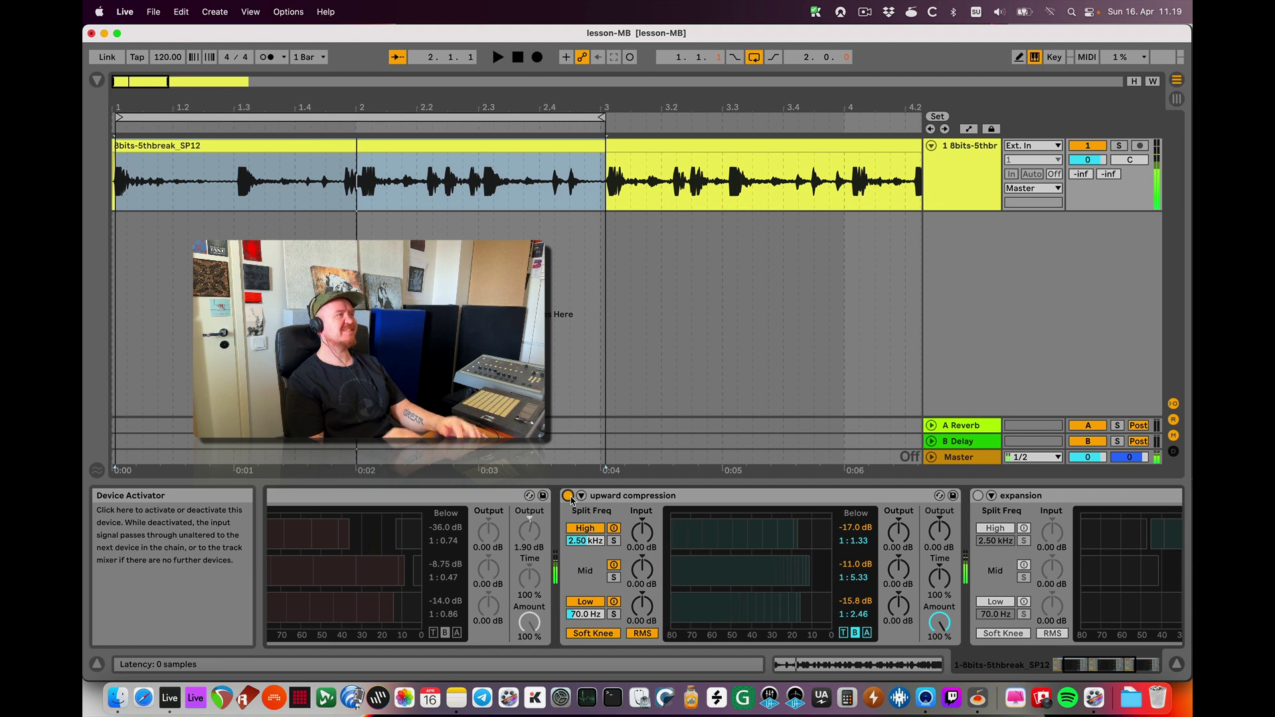
Step: Compare the drum break again with upward compression bypassed, leaving it enabled
scroll(568, 561, "left", 5)
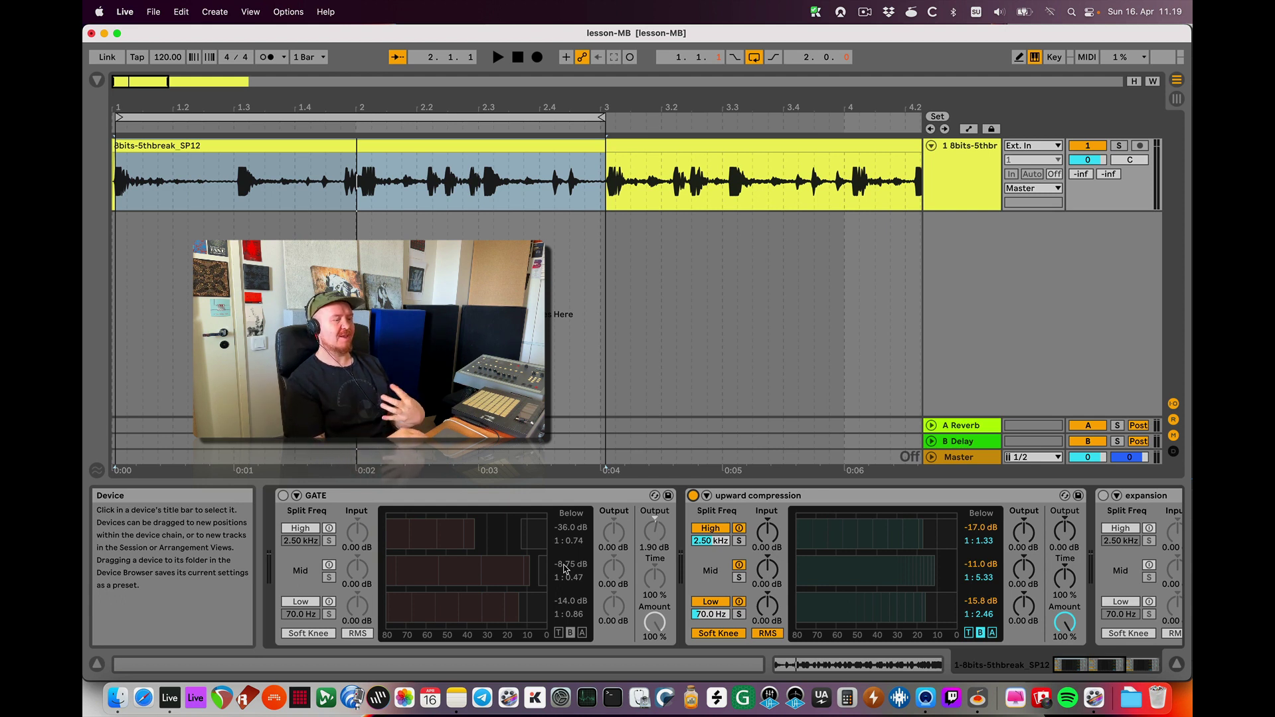
scroll(565, 568, "right", 5)
scroll(565, 568, "right", 5)
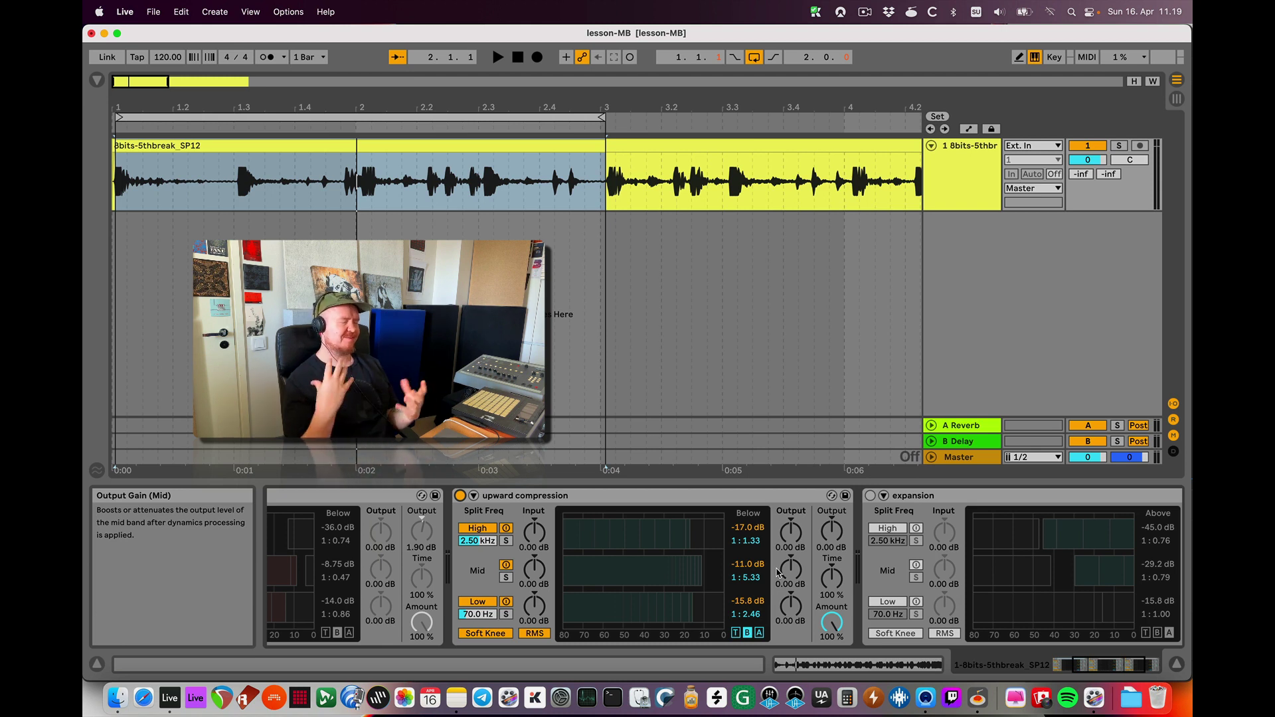
key("space")
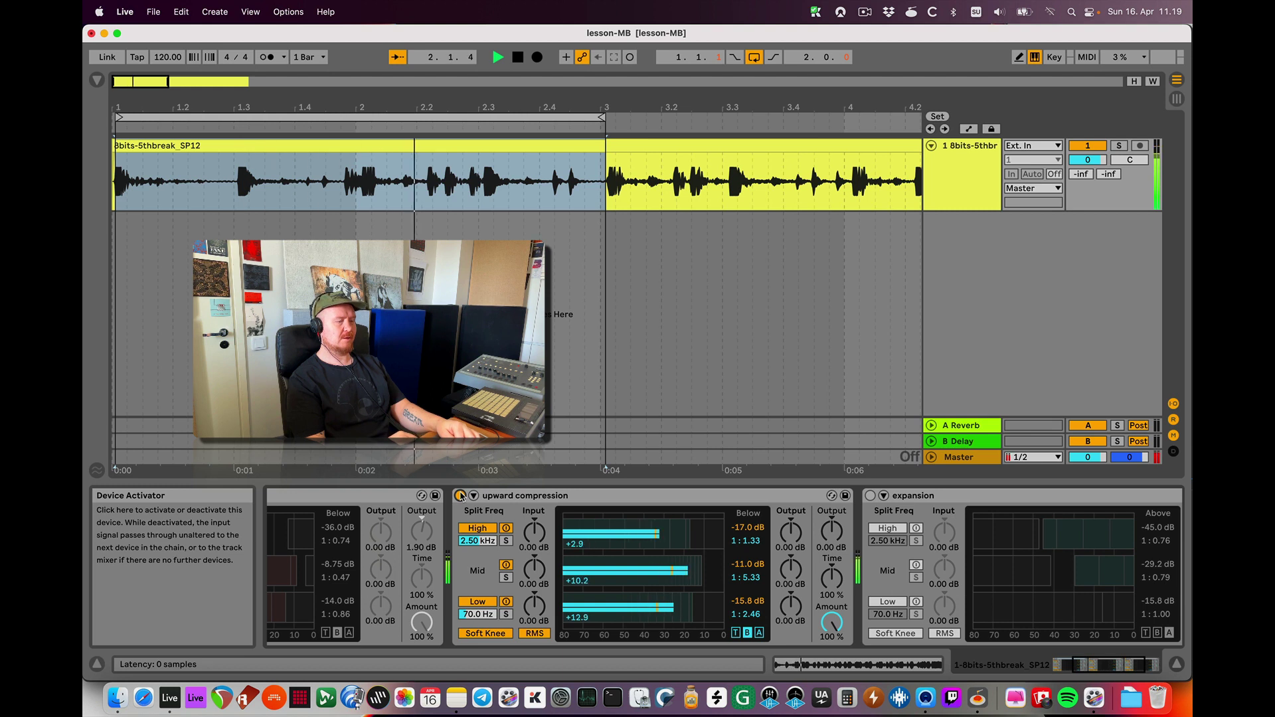
left_click(461, 495)
key("space")
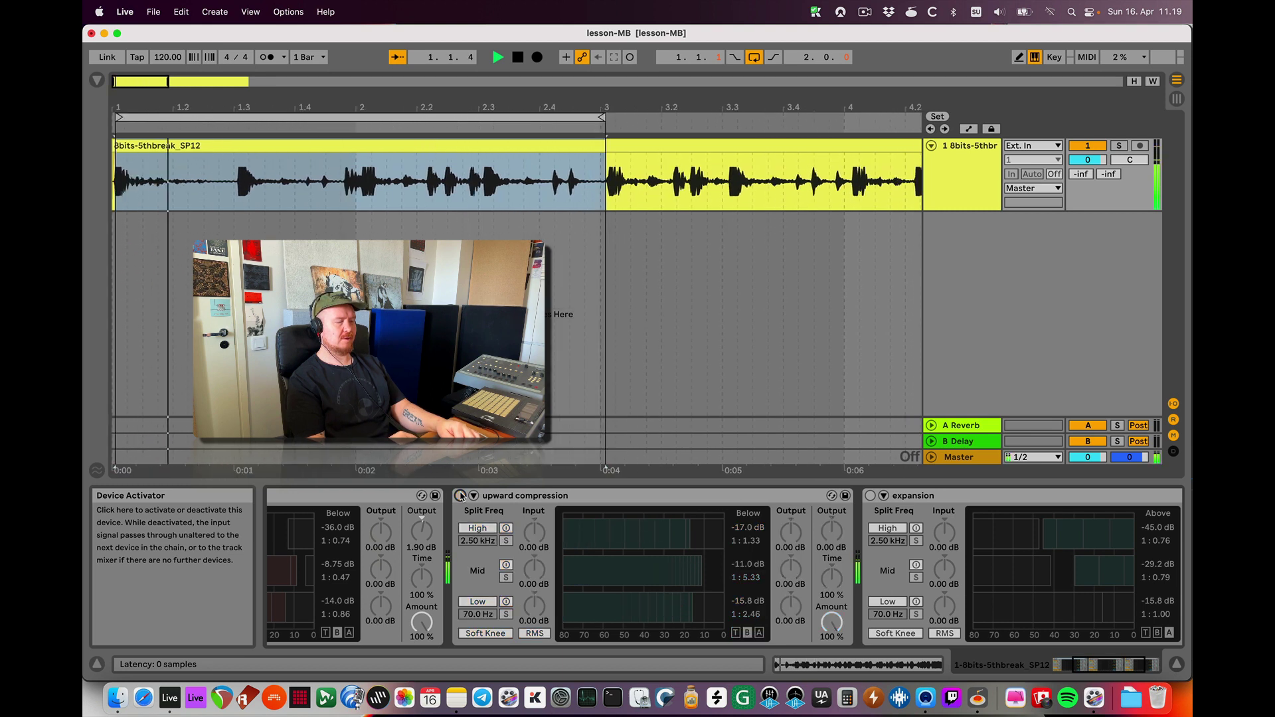
left_click(460, 495)
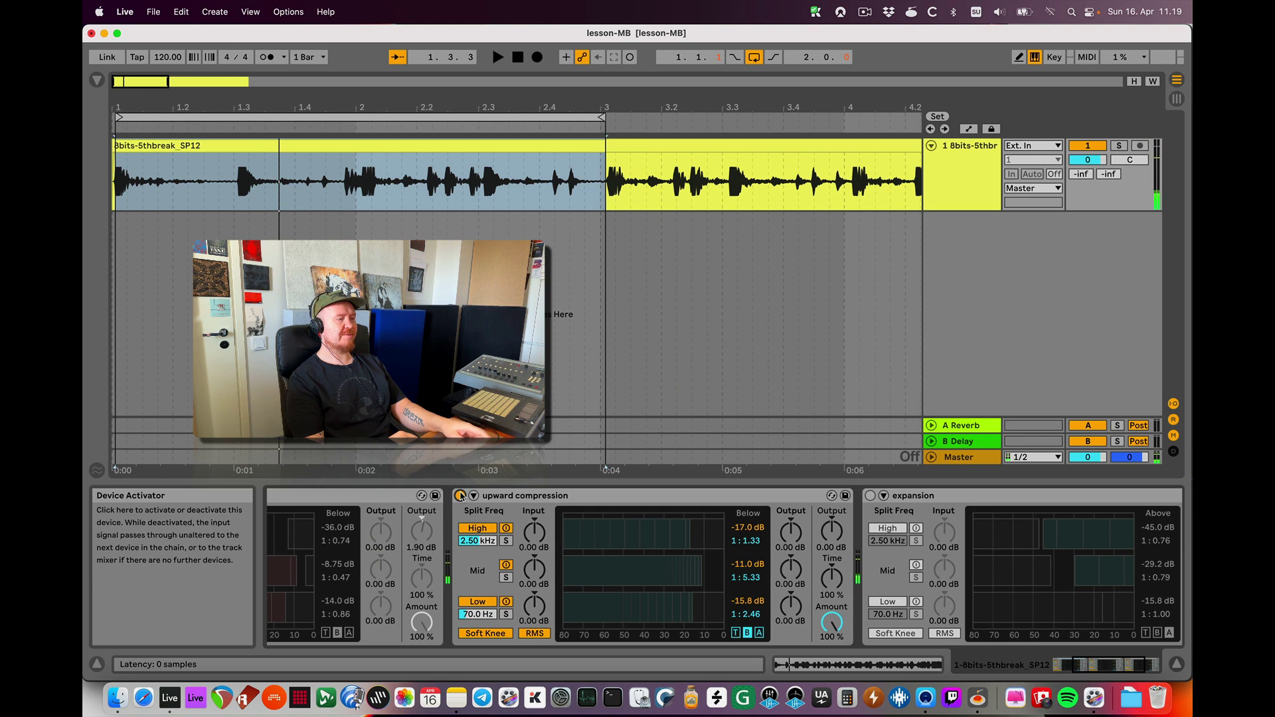
Step: In Session view, A/B upward compression repeatedly during playback, ending with it bypassed
key("Tab")
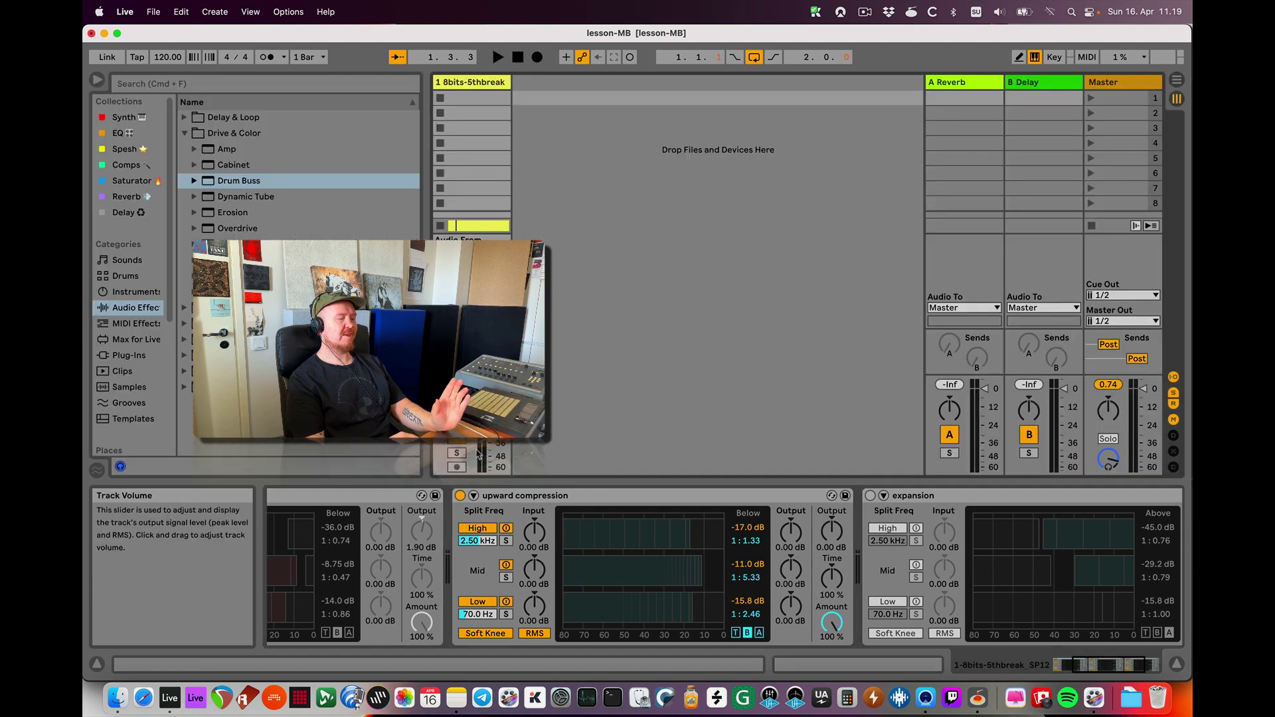
left_click(460, 496)
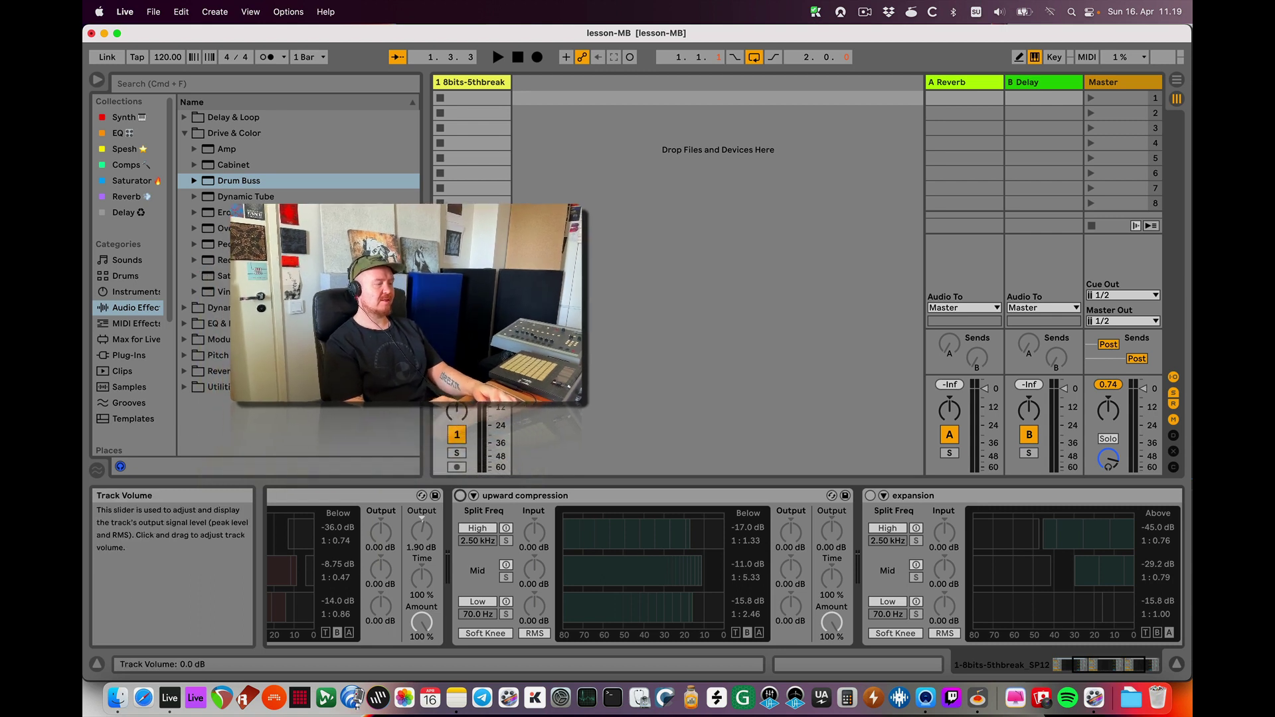
key("space")
left_click(460, 496)
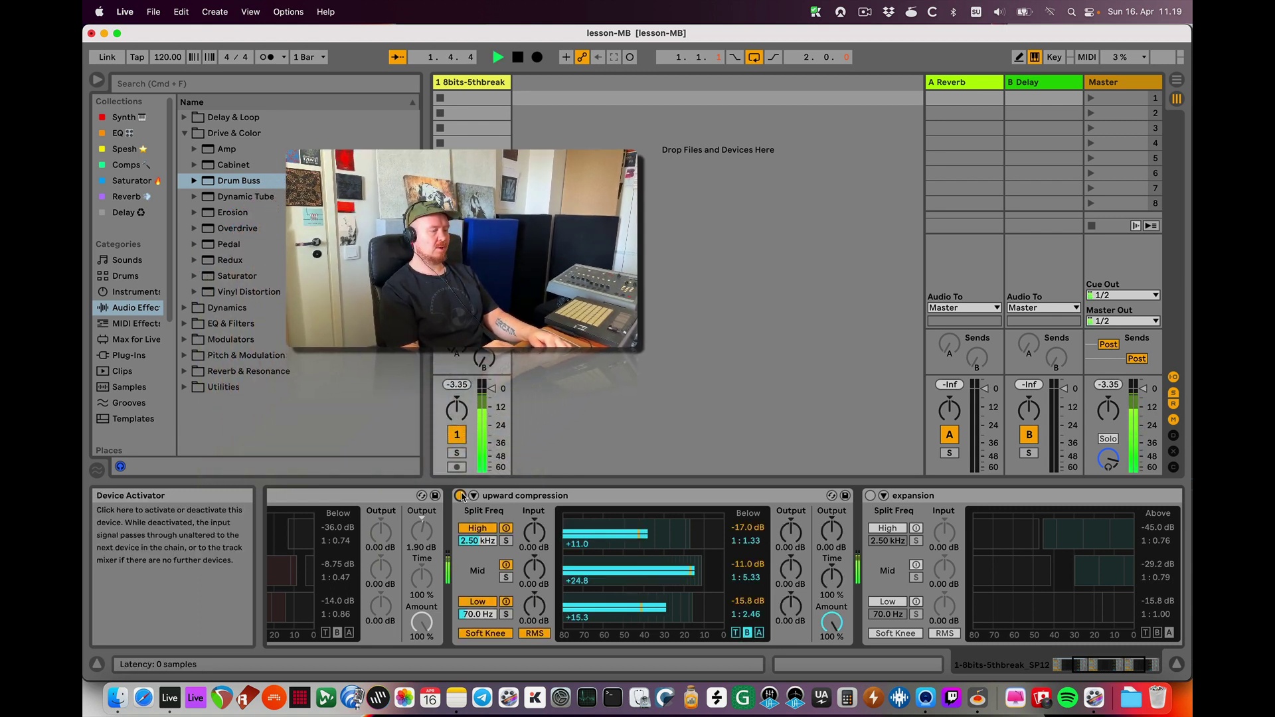
left_click(461, 495)
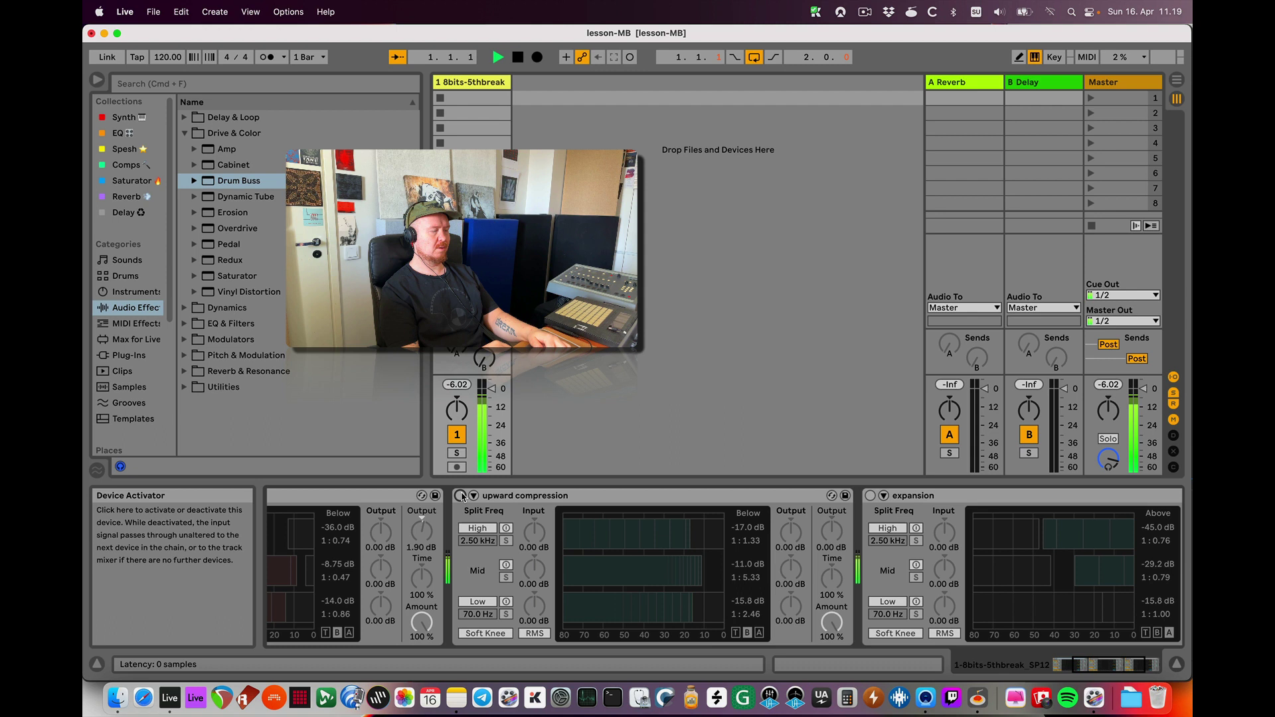
left_click(461, 496)
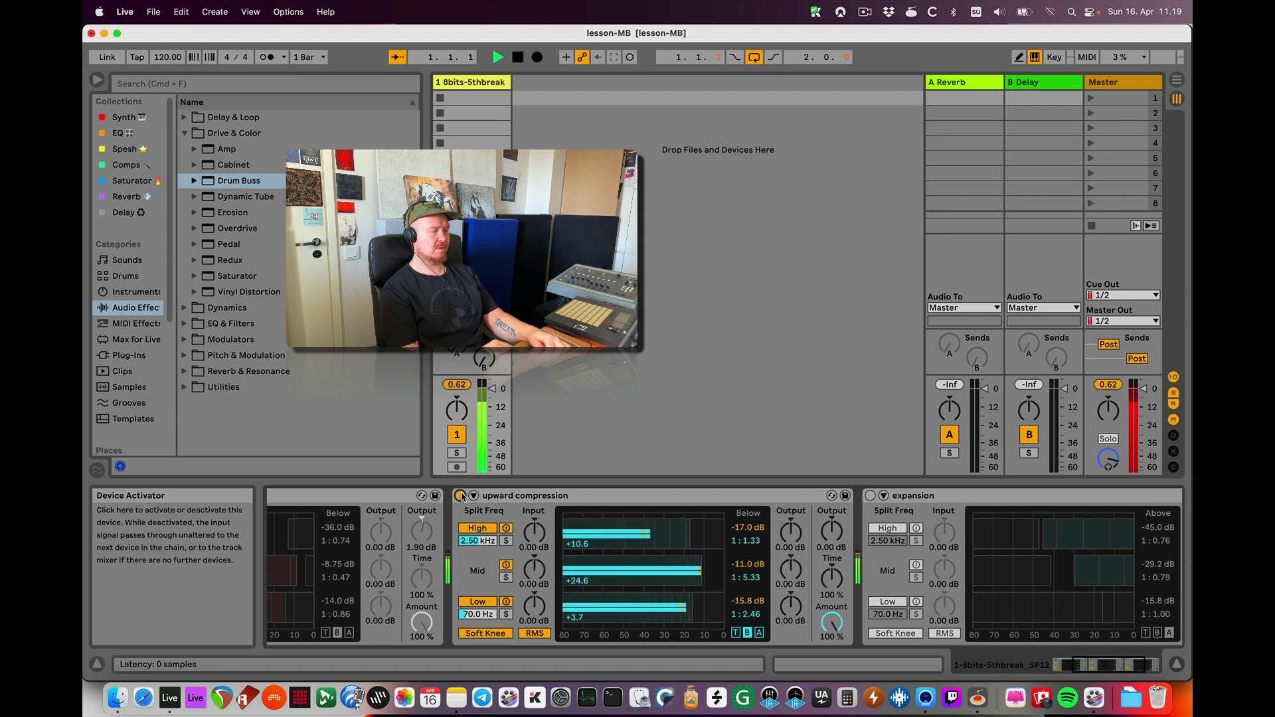
left_click(461, 496)
key("space")
scroll(664, 531, "right", 3)
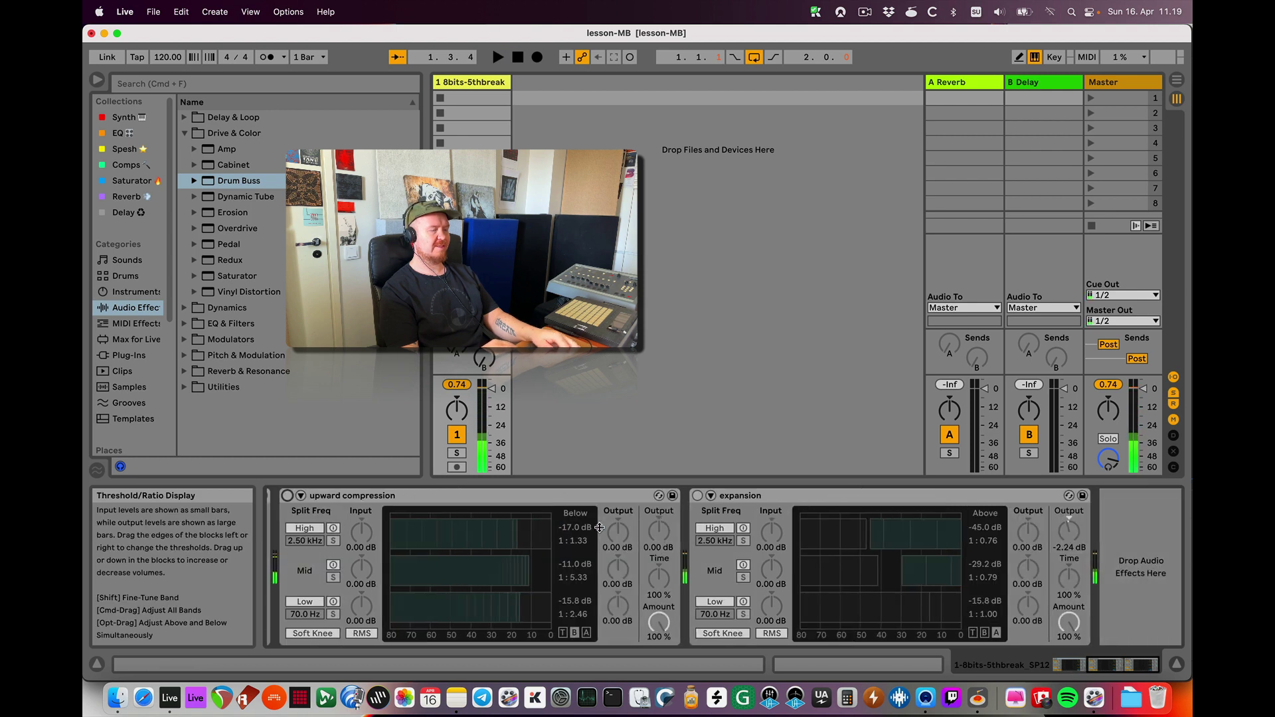
key("Tab")
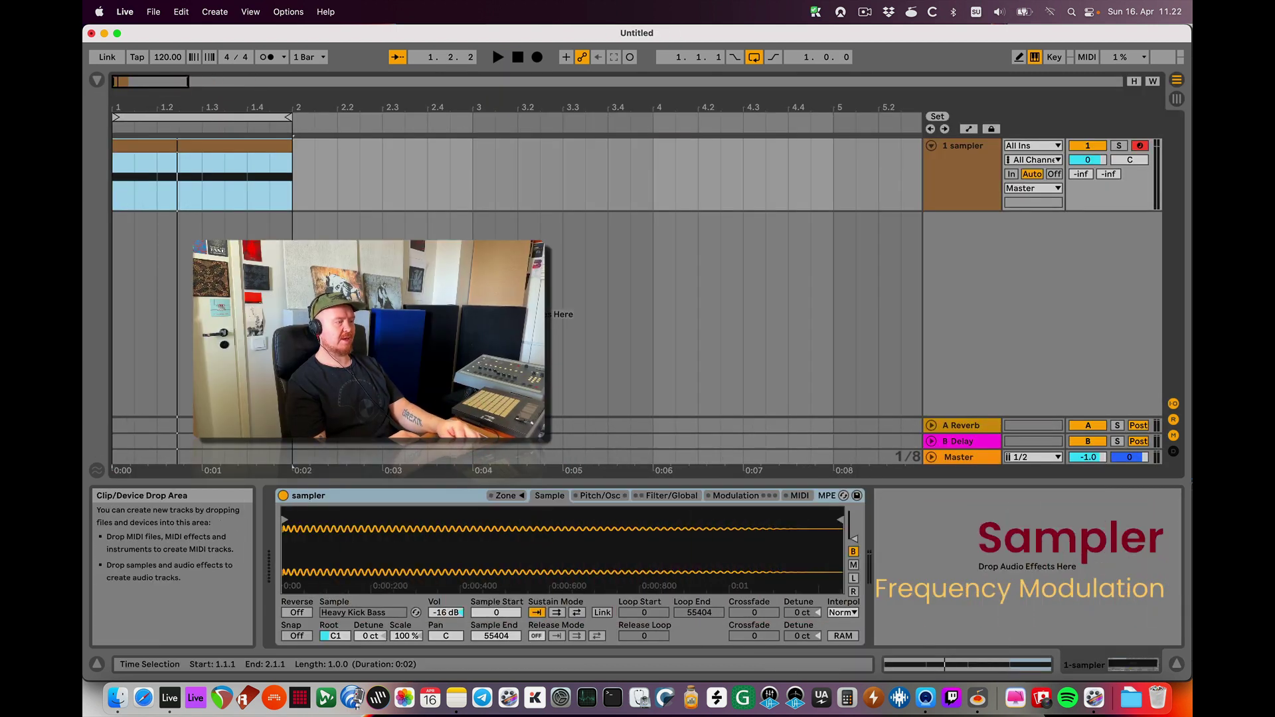
Step: Audition the Heavy Kick Bass clip, then show the Sampler's Pitch/Osc page
key("space")
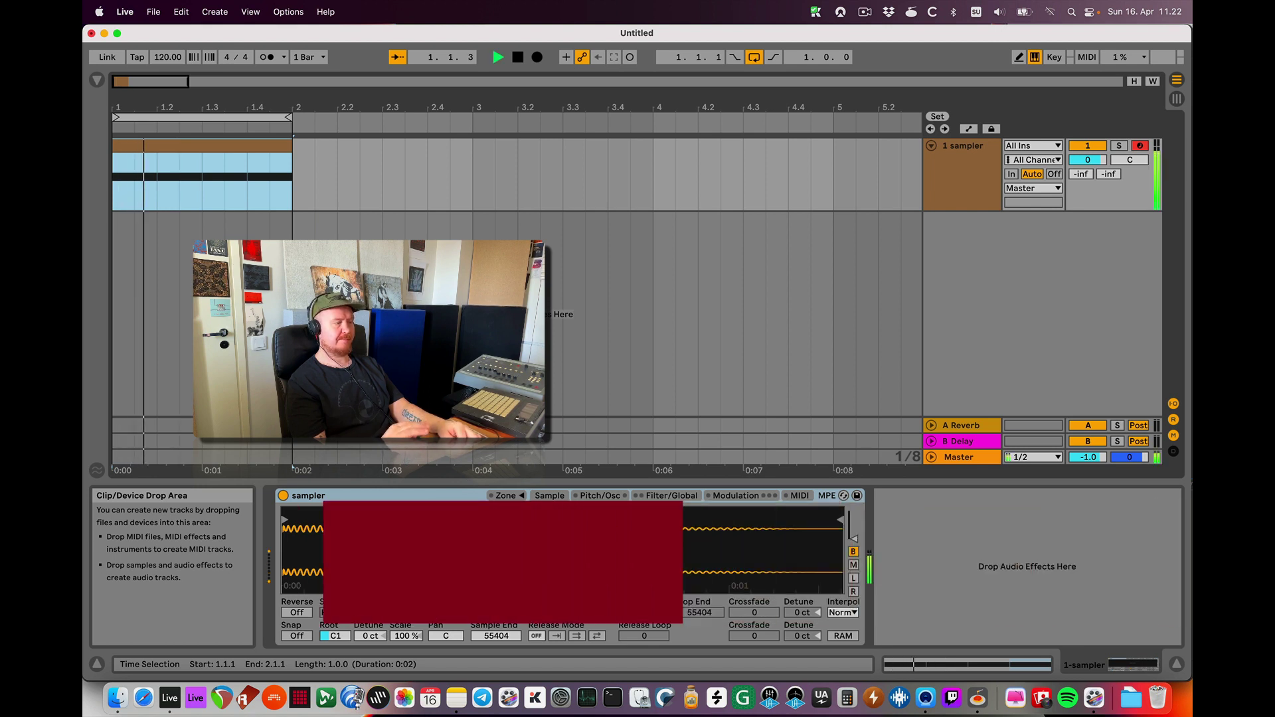
key("space")
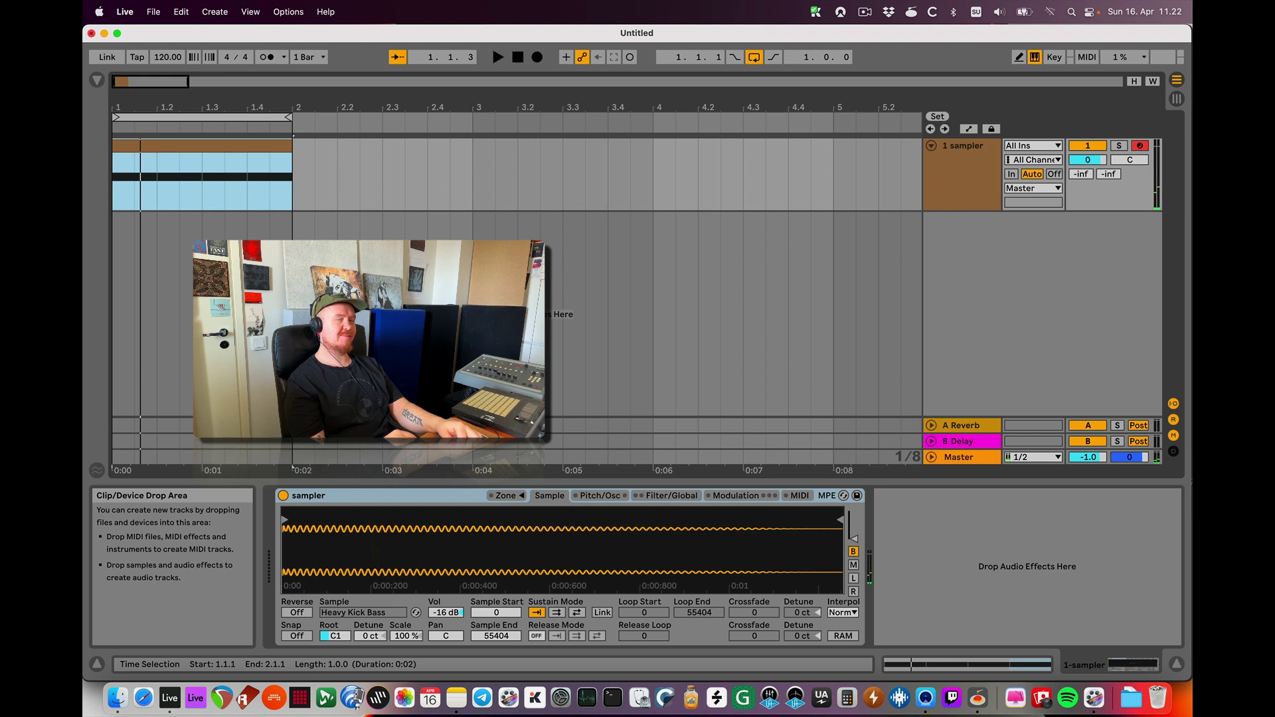
key("space")
key("space")
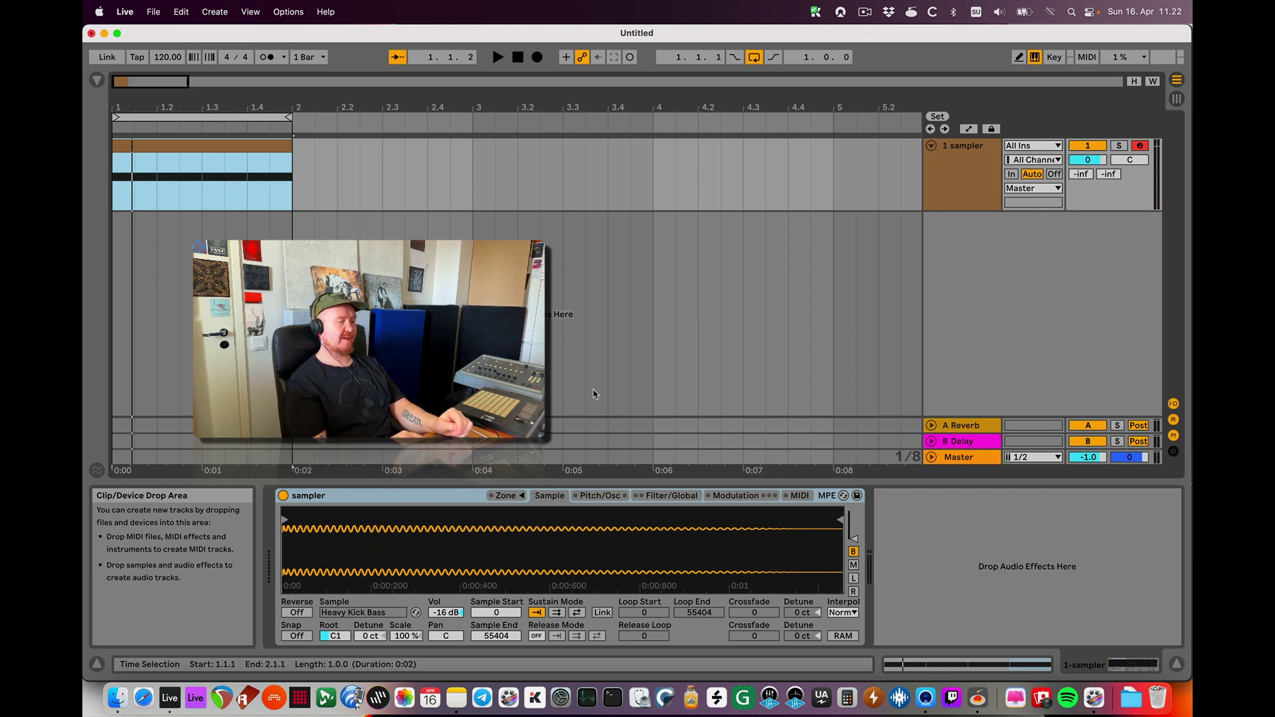
left_click(610, 497)
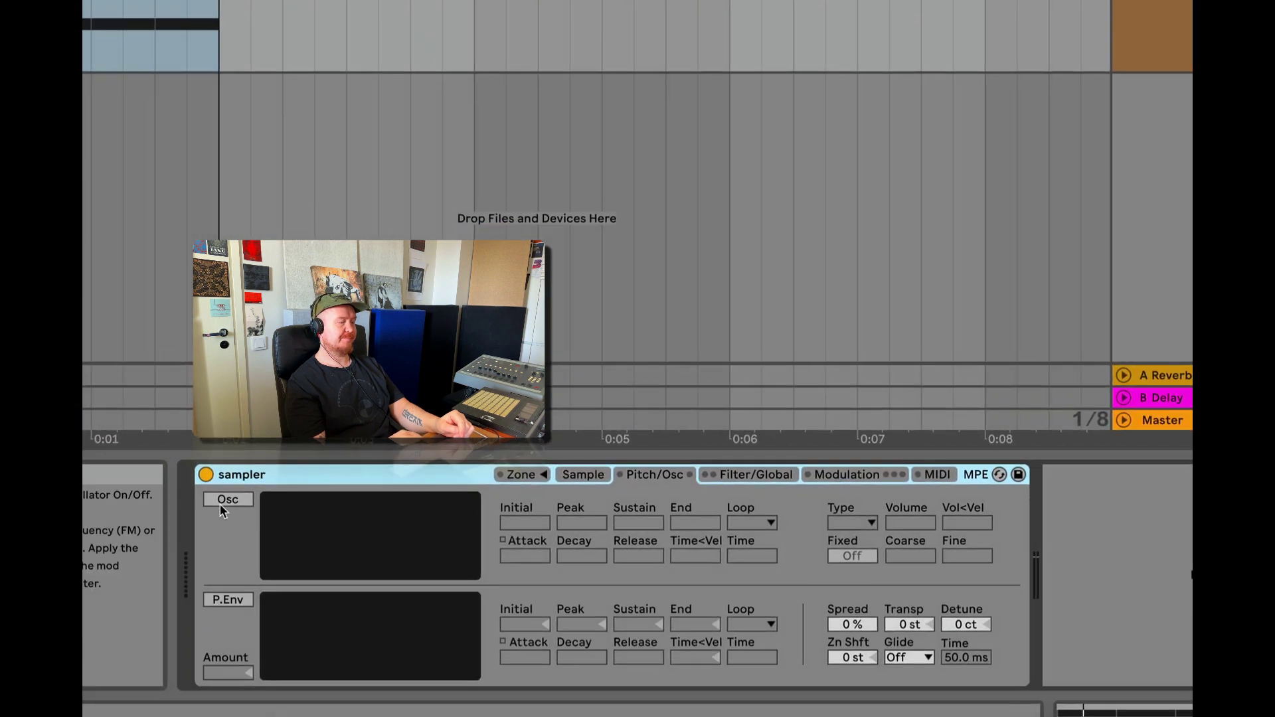
Step: Enable the FM oscillator at -24 dB, coarse ratio 1, with envelope decay shortened to 183 ms
left_click(299, 513)
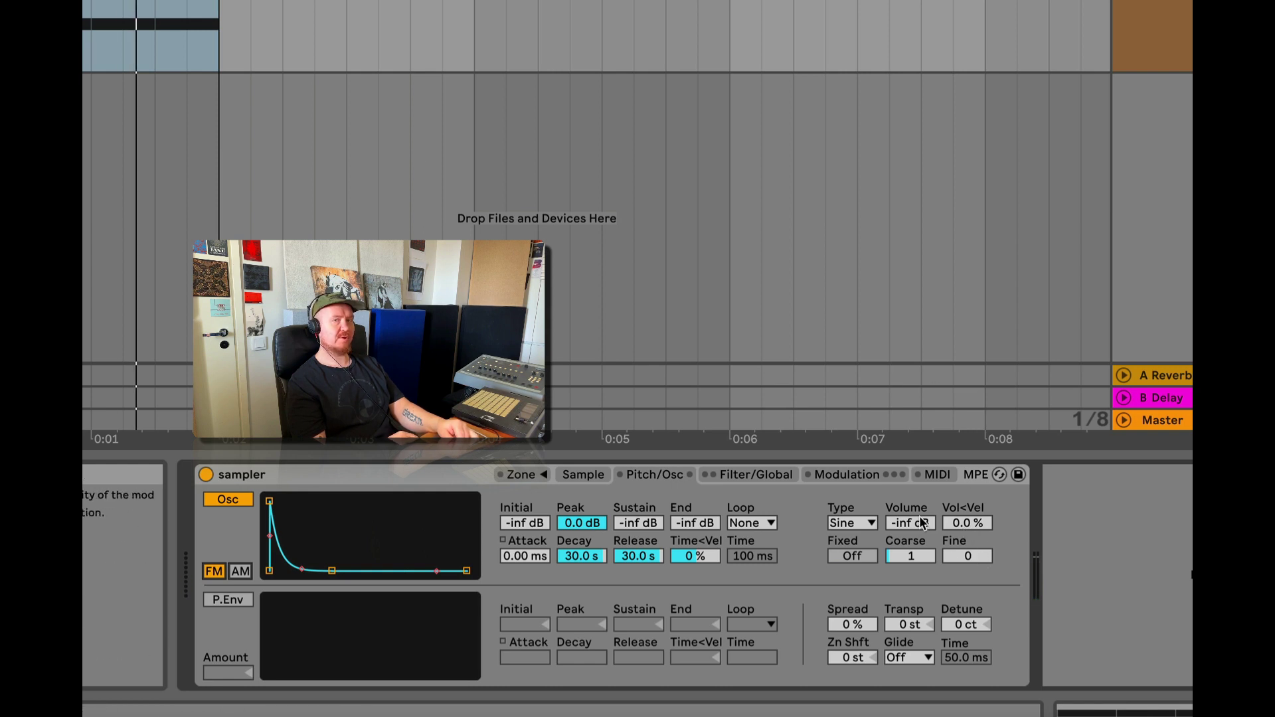
left_click_drag(922, 523, 922, 502)
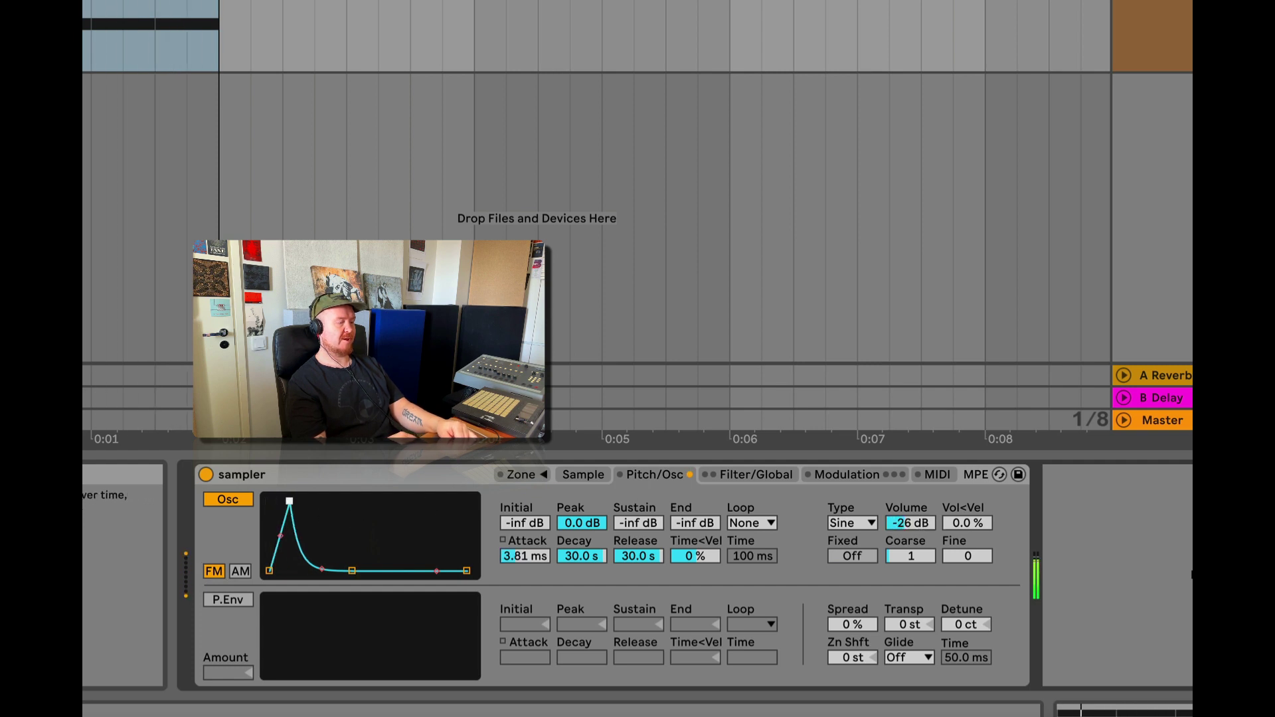
left_click_drag(332, 572, 311, 572)
left_click_drag(898, 528, 897, 525)
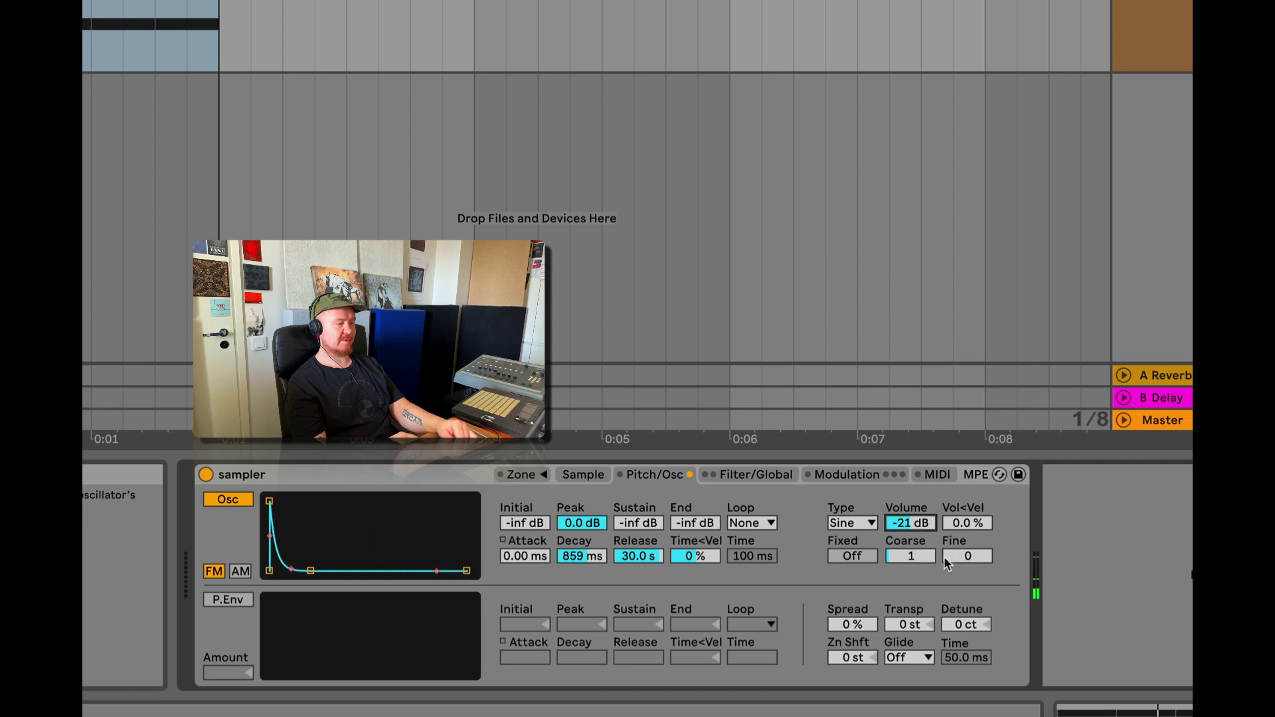
left_click_drag(904, 561, 927, 519)
left_click(916, 551)
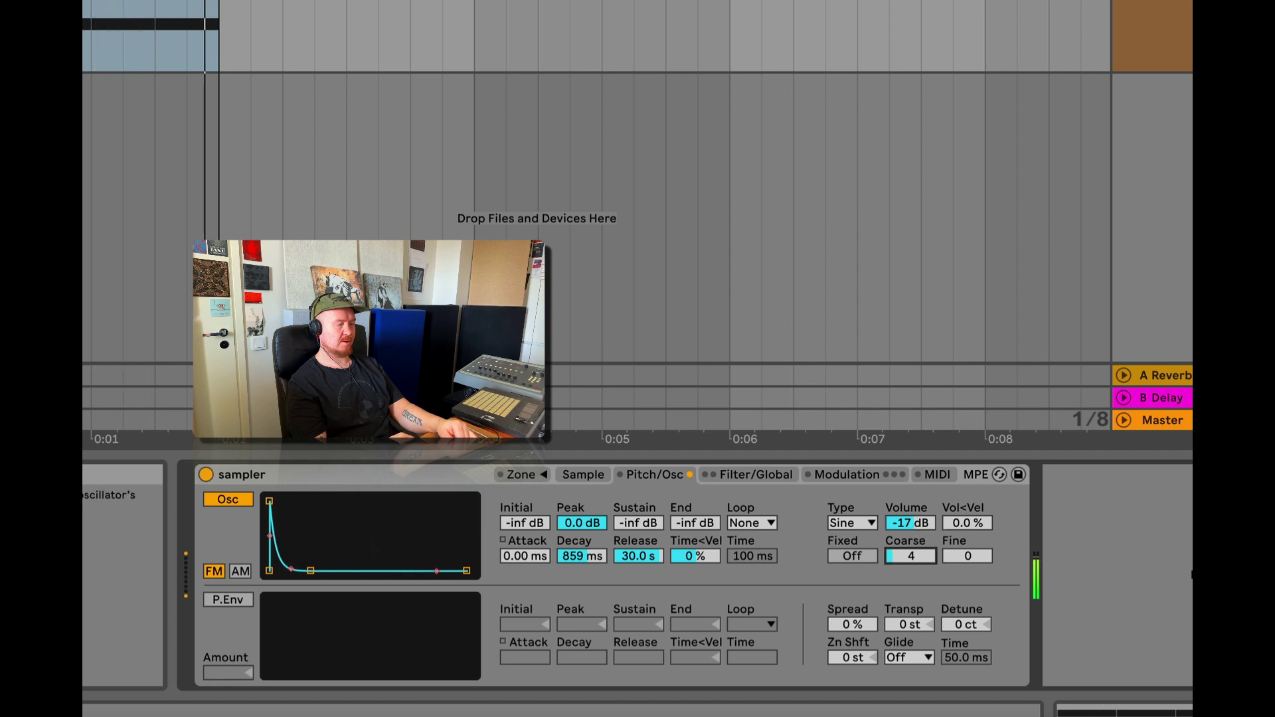
key("Up")
left_click(911, 523)
left_click_drag(914, 555, 914, 558)
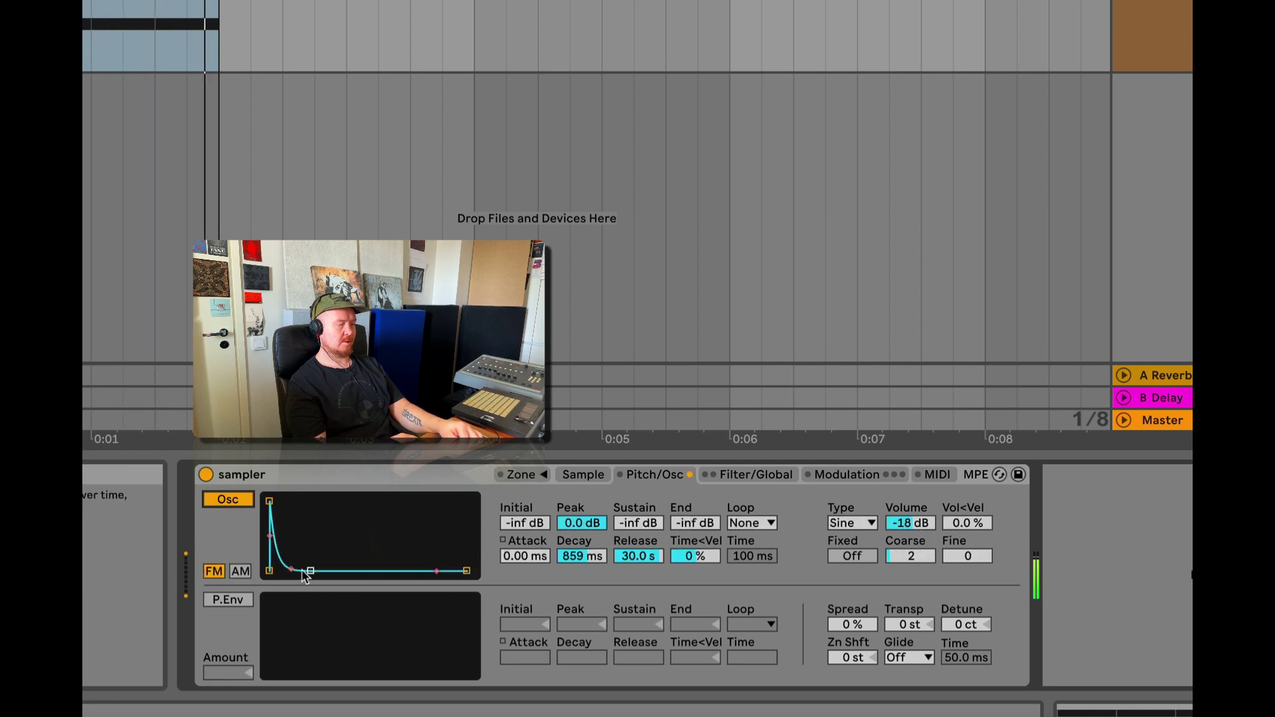
left_click_drag(310, 570, 301, 571)
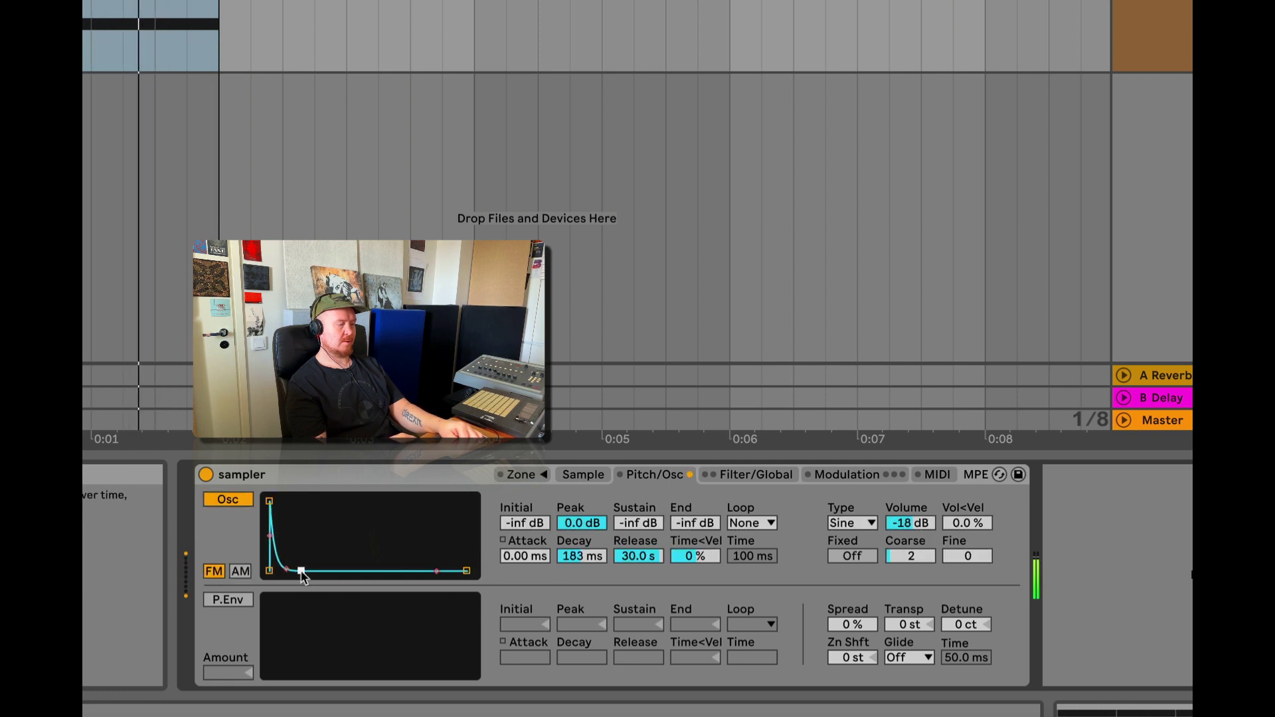
left_click(228, 499)
Step: Toggle the FM oscillator off and on to compare, adjusting its volume level
left_click(228, 499)
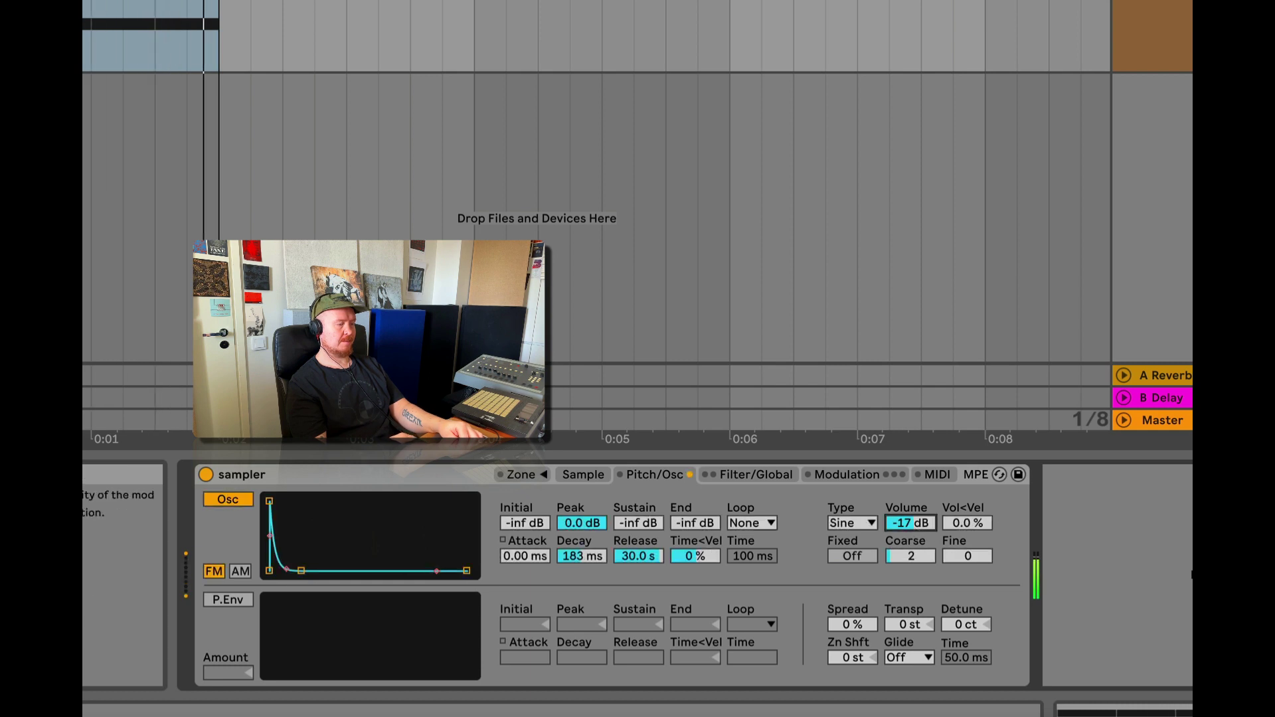
left_click_drag(910, 523, 910, 526)
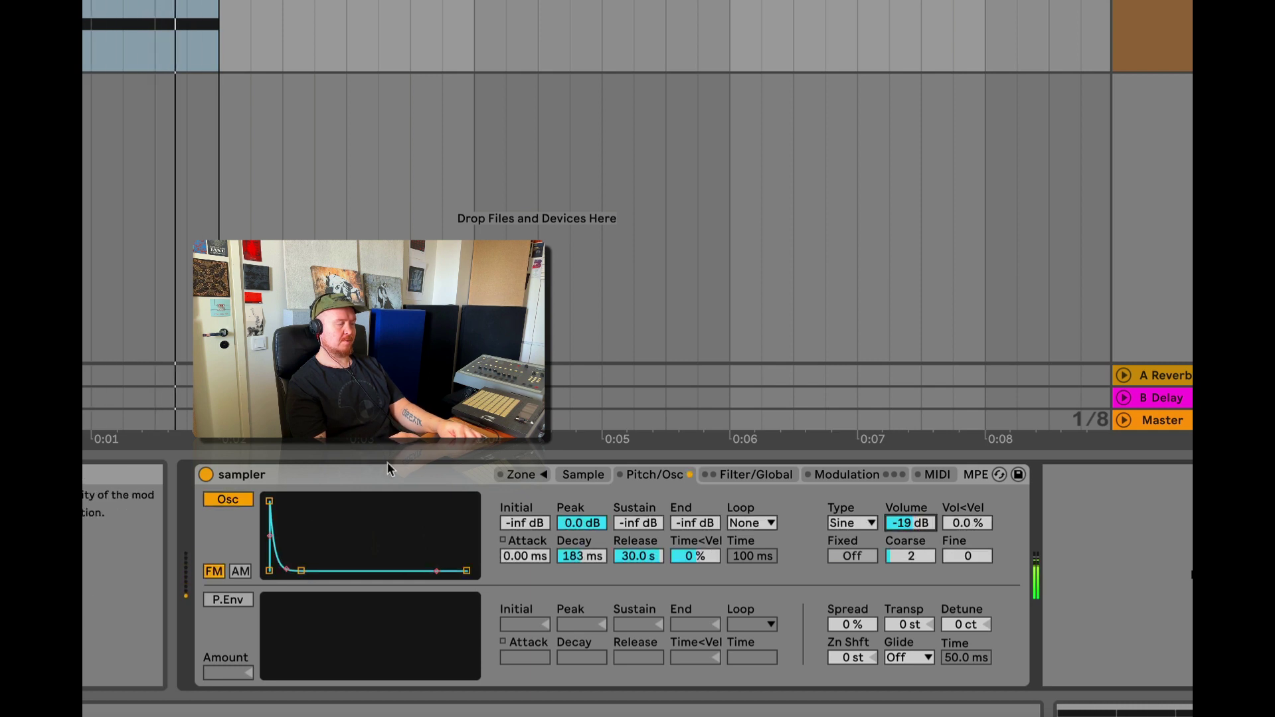
left_click(224, 497)
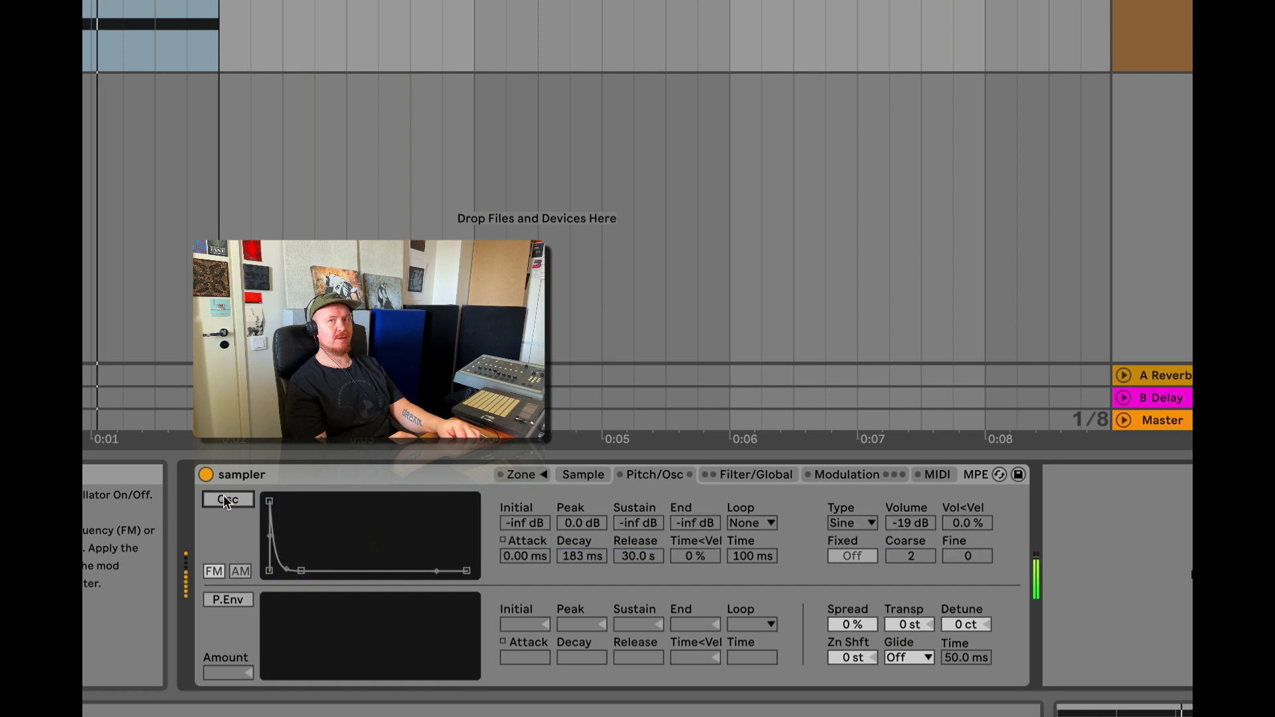
left_click(224, 497)
left_click(223, 497)
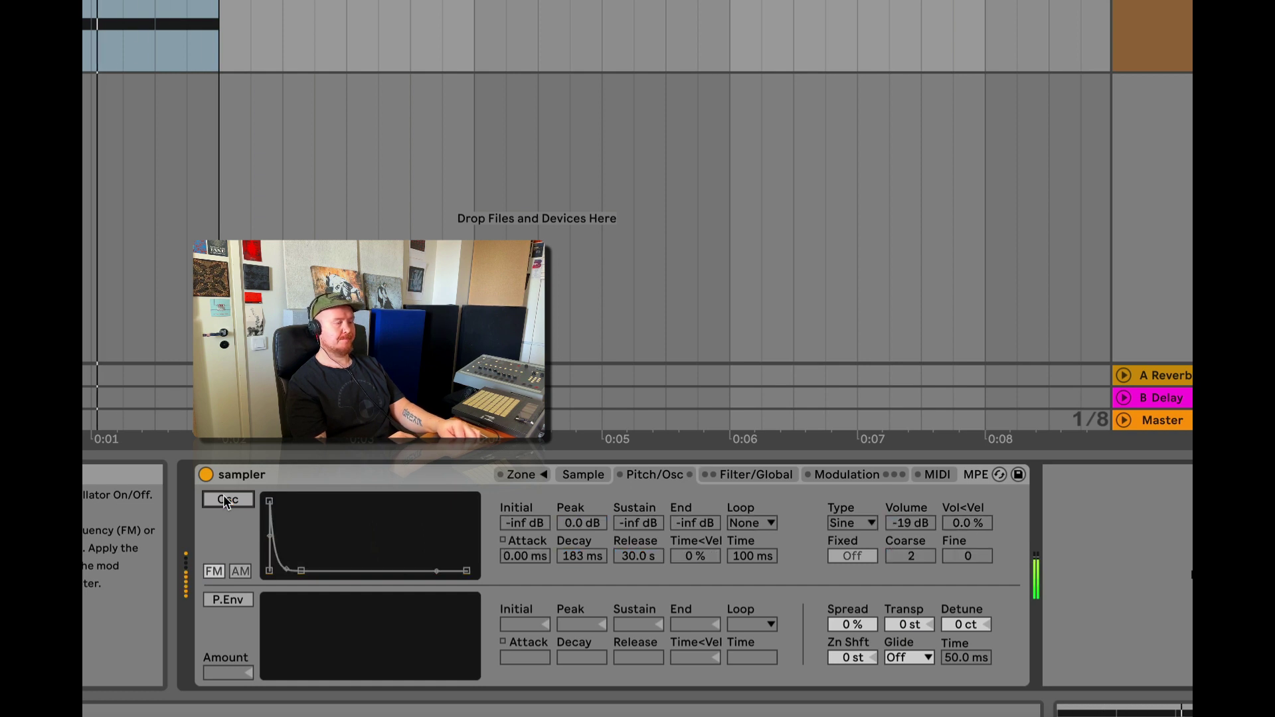
left_click(224, 497)
left_click_drag(930, 525, 911, 523)
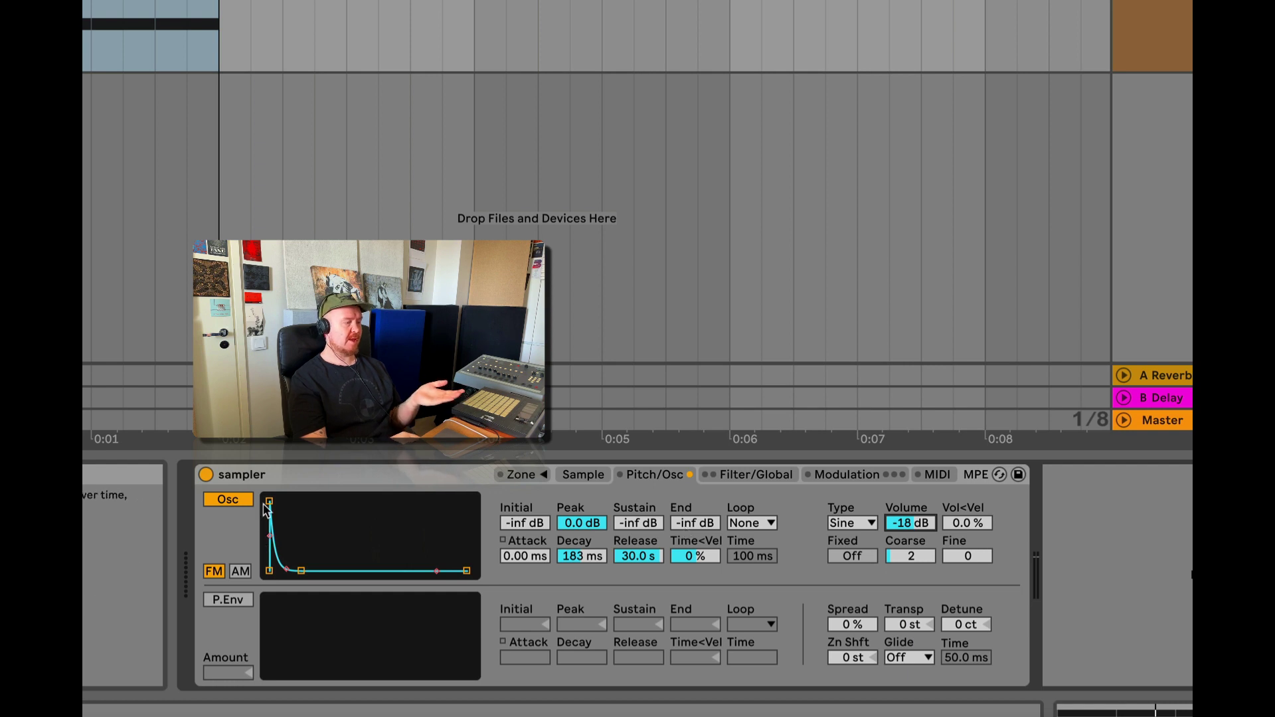
Step: Shape the oscillator envelope with instant attack, zero sustain and 21.9 ms decay, and set coarse ratio to 8
left_click_drag(272, 506, 291, 507)
mouse_move(317, 573)
left_mouse_down()
mouse_move(306, 505)
mouse_move(302, 570)
left_mouse_up()
left_click_drag(287, 506, 269, 502)
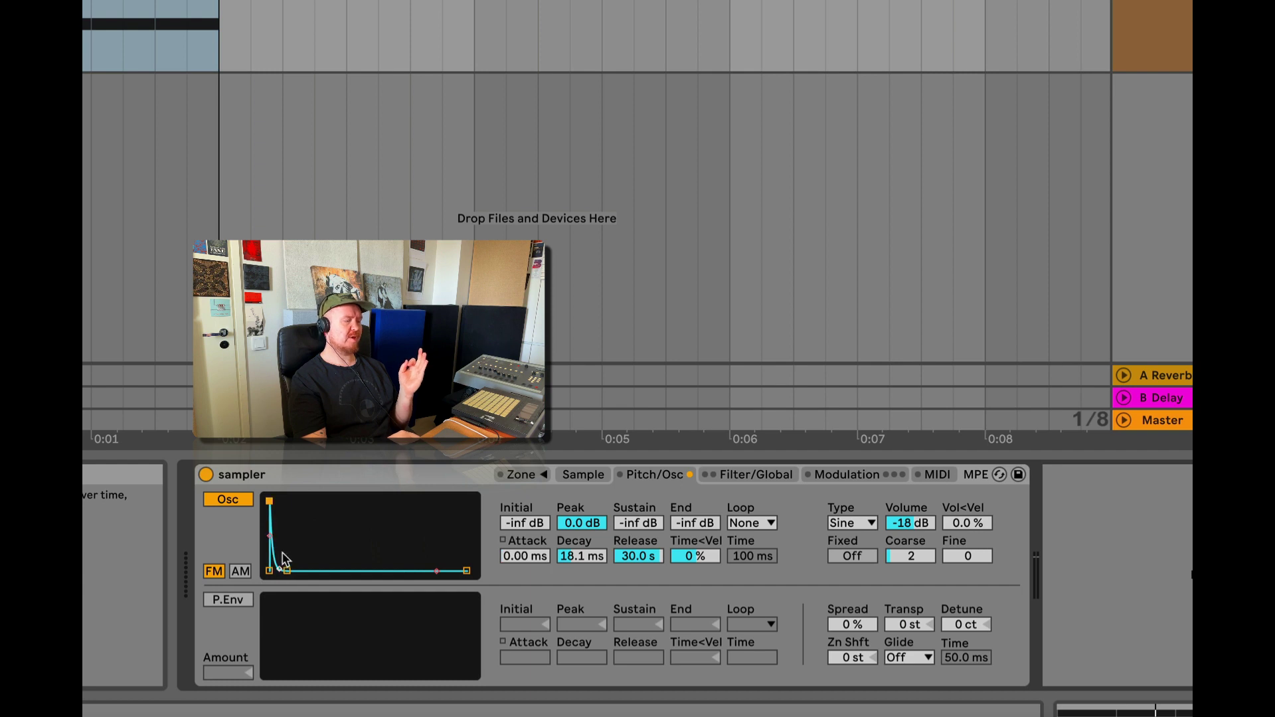
left_click_drag(282, 571, 290, 502)
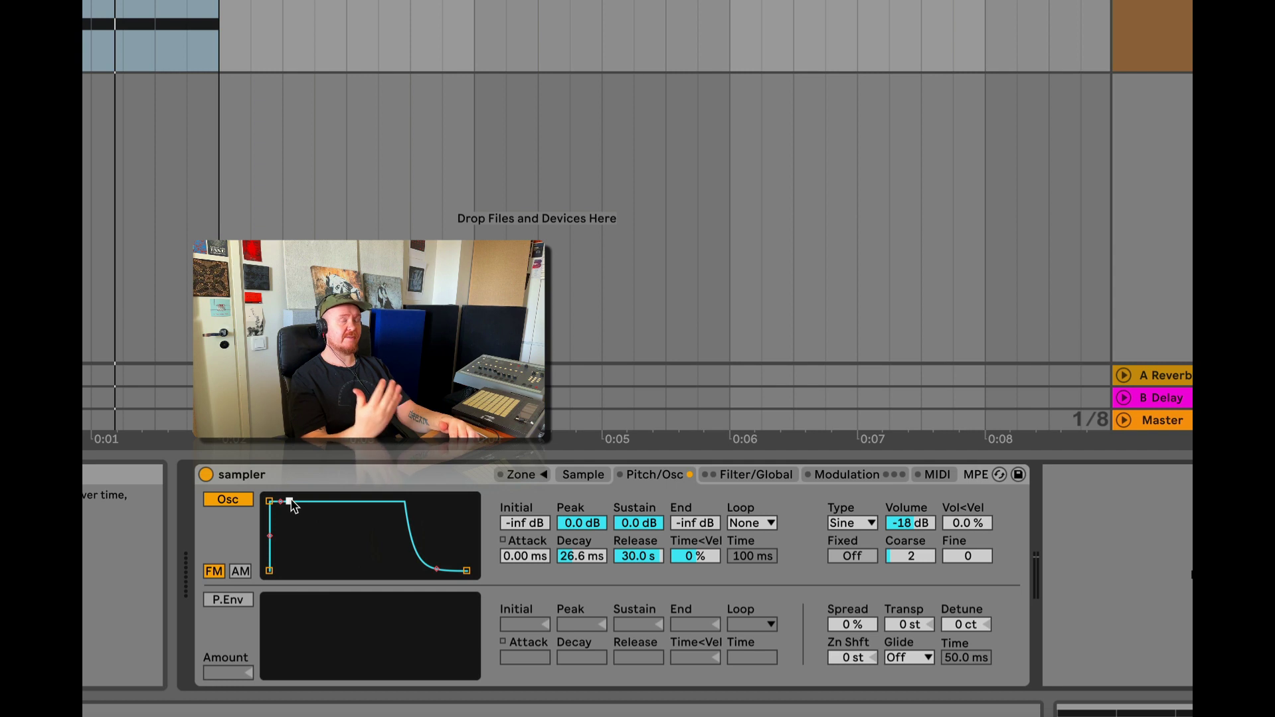
left_click_drag(289, 502, 289, 570)
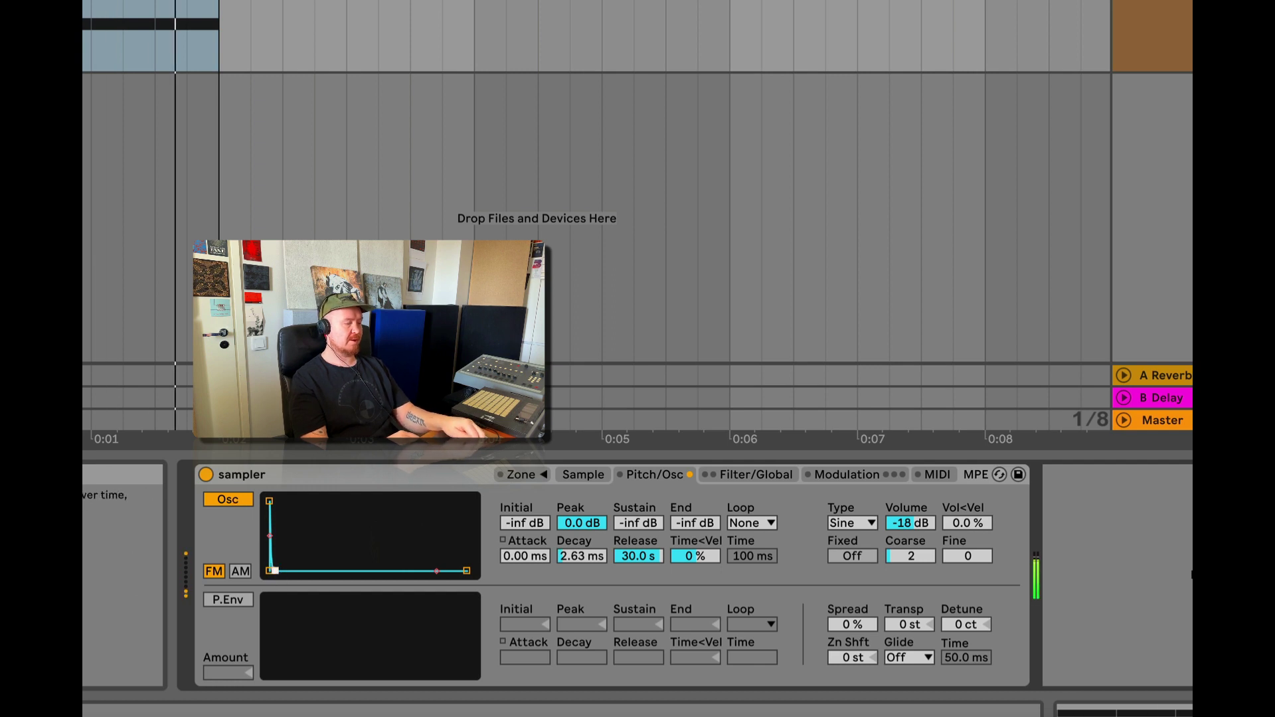
left_click_drag(276, 574, 294, 571)
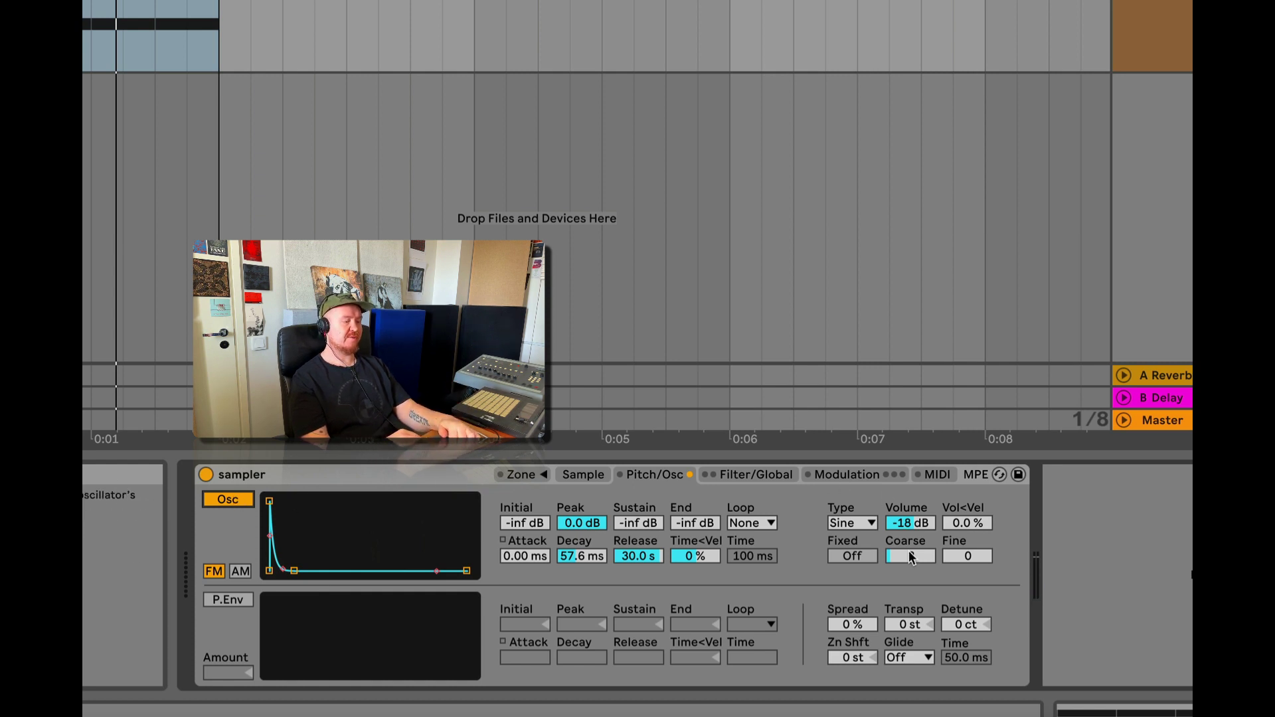
mouse_move(908, 552)
left_mouse_down()
mouse_move(908, 508)
mouse_move(909, 540)
left_mouse_up()
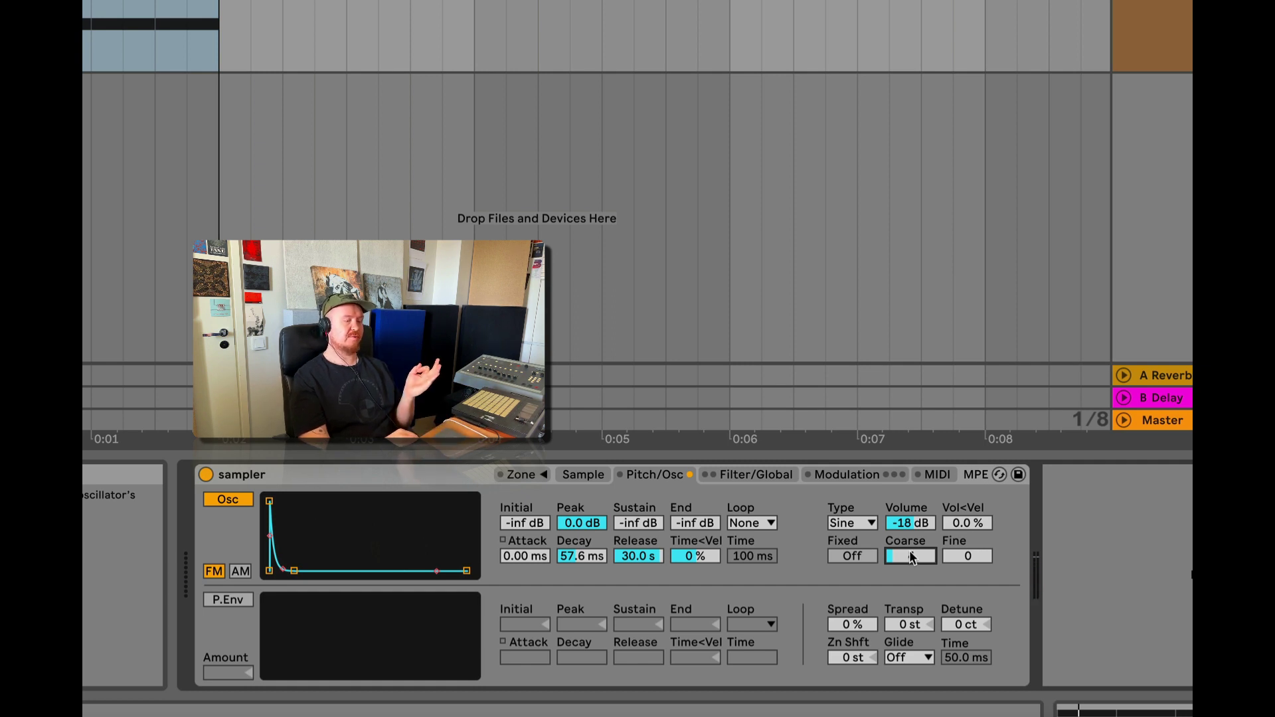
left_click_drag(915, 558, 916, 556)
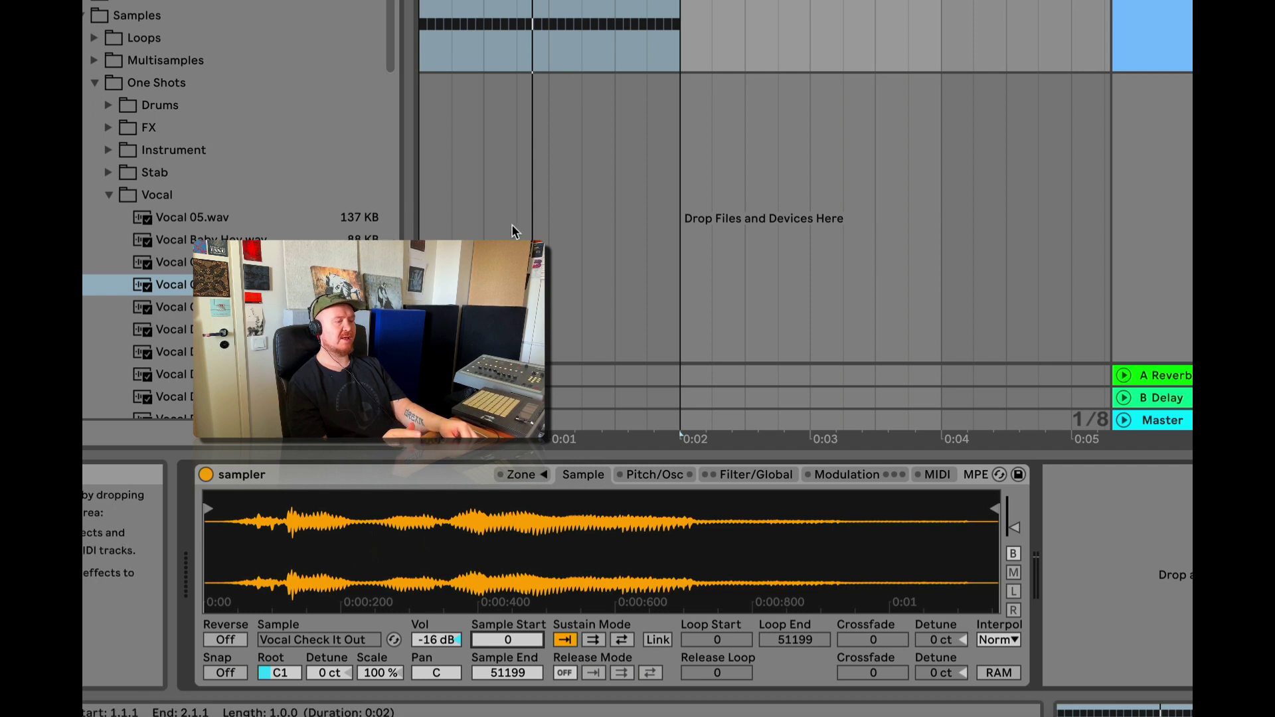
left_click_drag(512, 639, 513, 648)
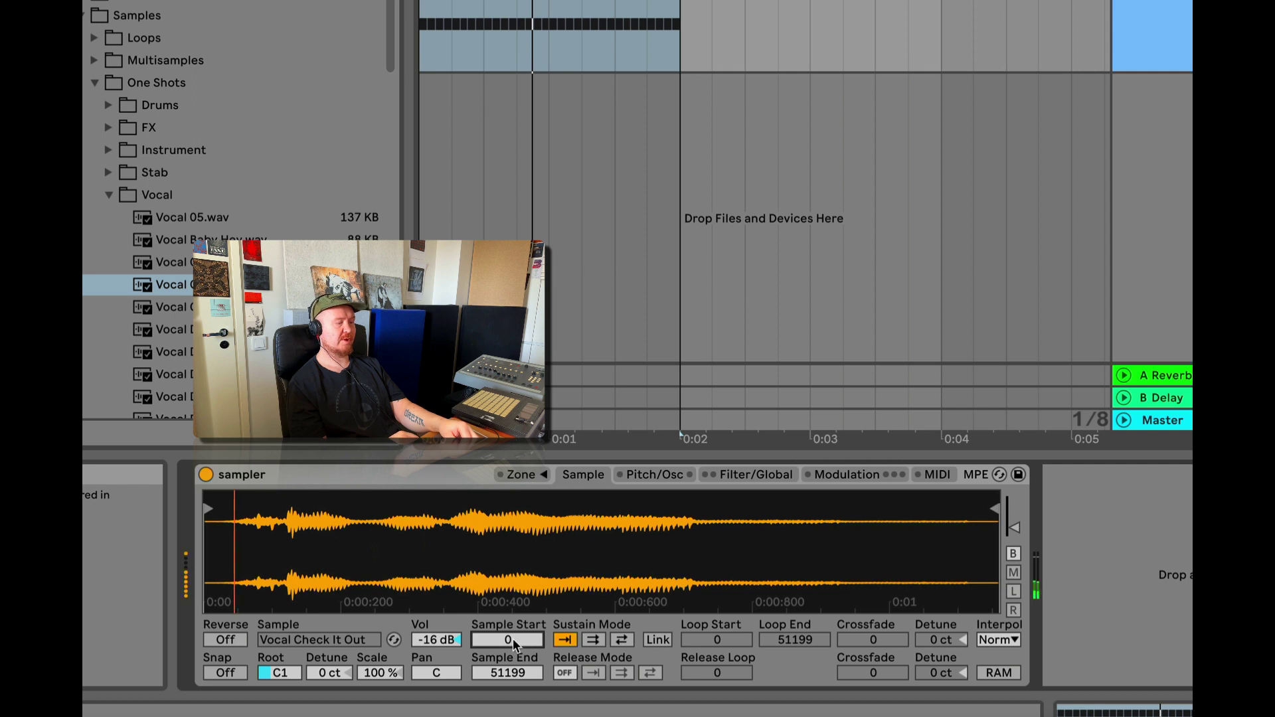
key("ctrl+m")
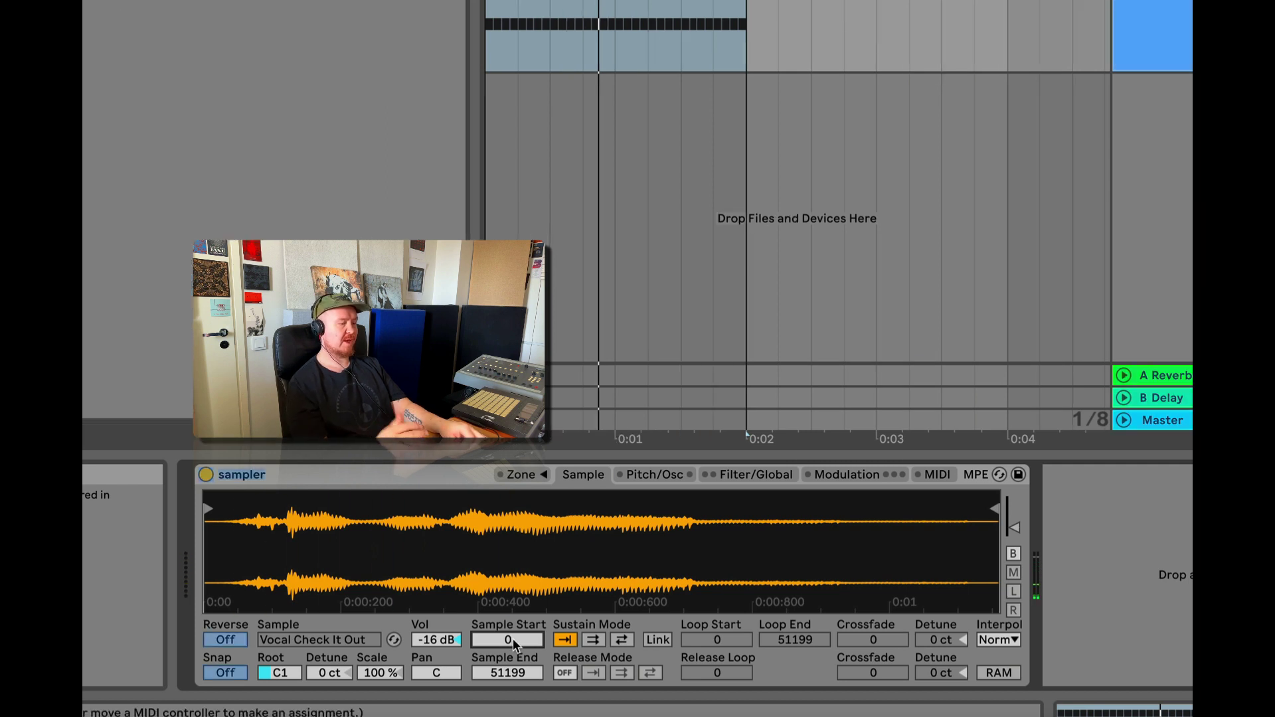
key("ctrl+m")
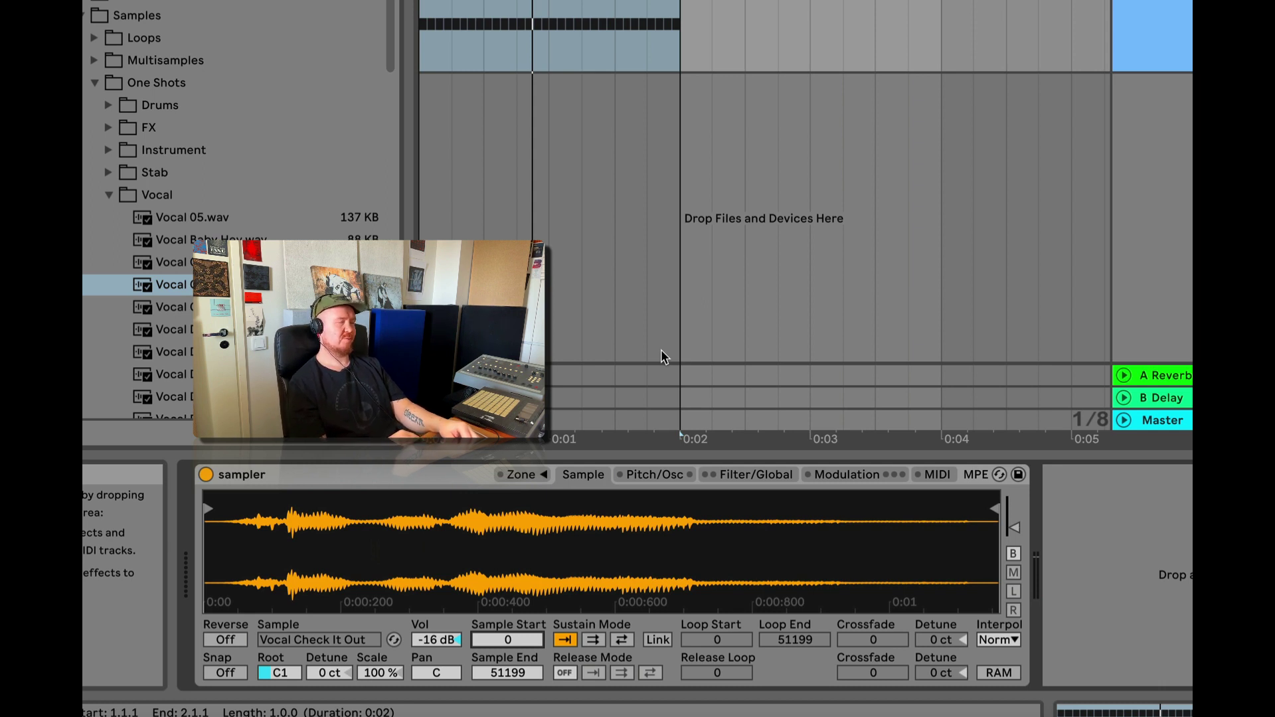
Step: In the Modulation tab, enable the Aux envelope and route it to Sample Offset
left_click(843, 472)
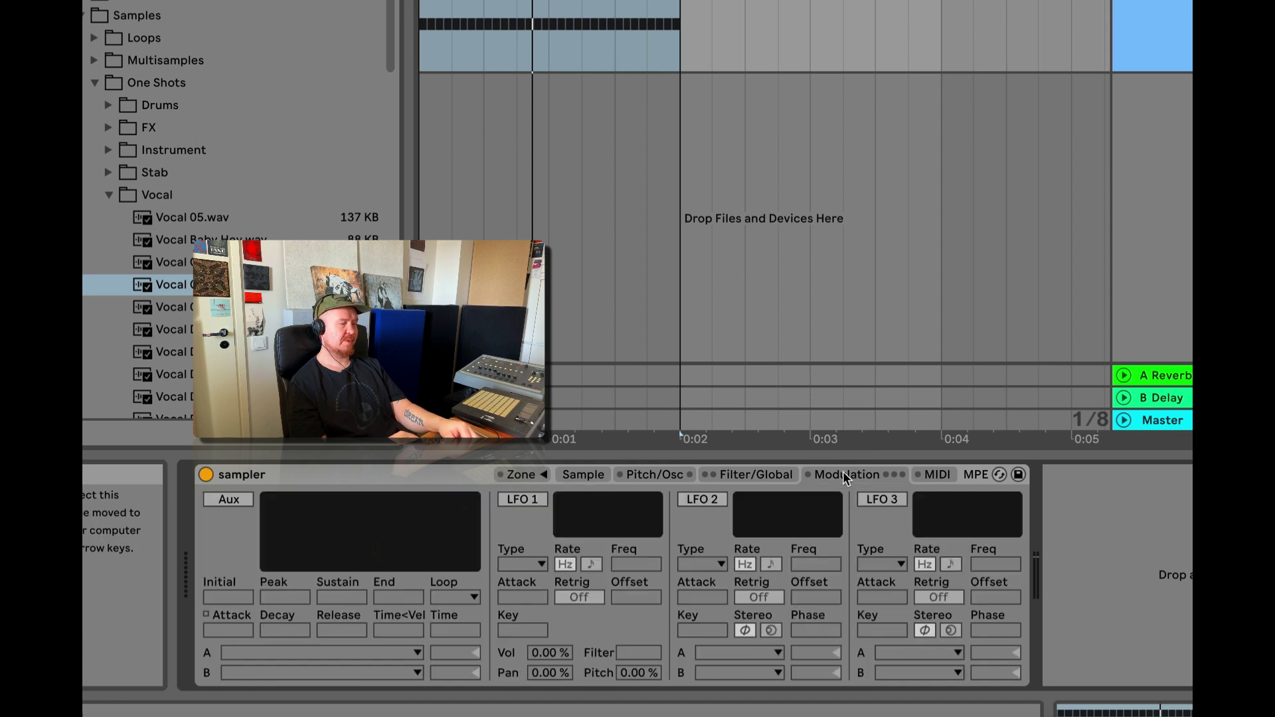
left_click(226, 502)
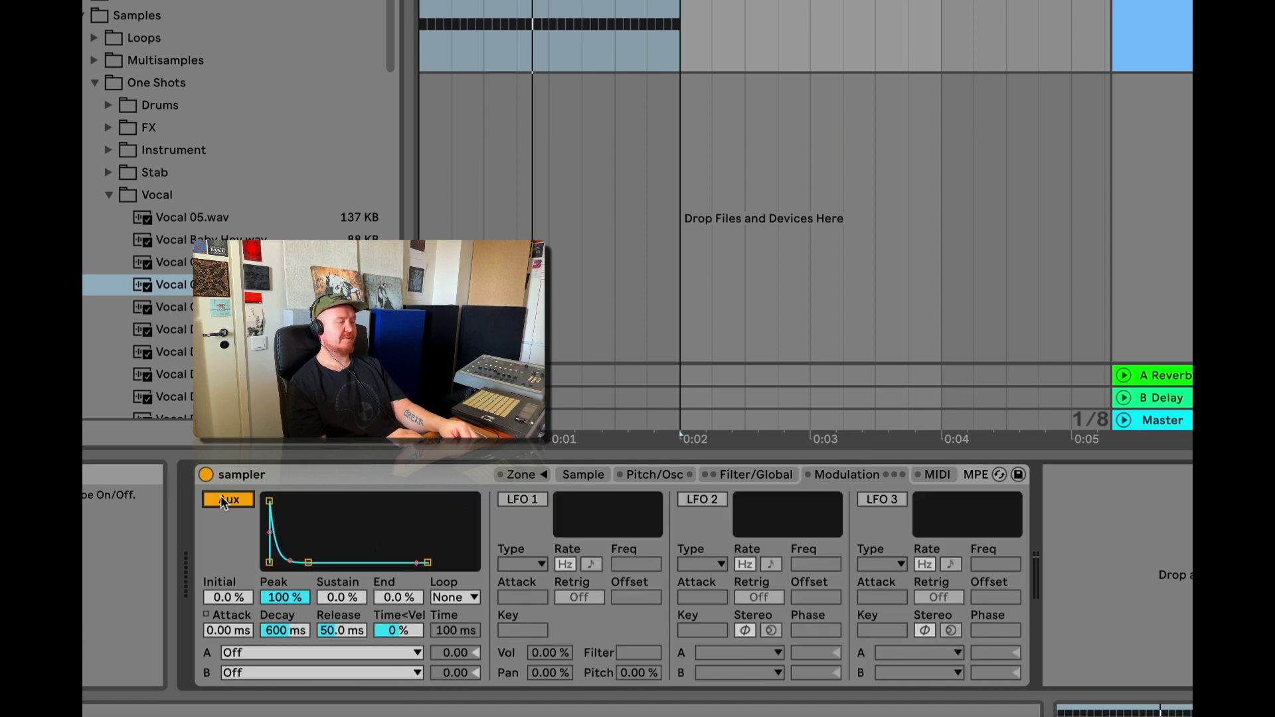
left_click(250, 654)
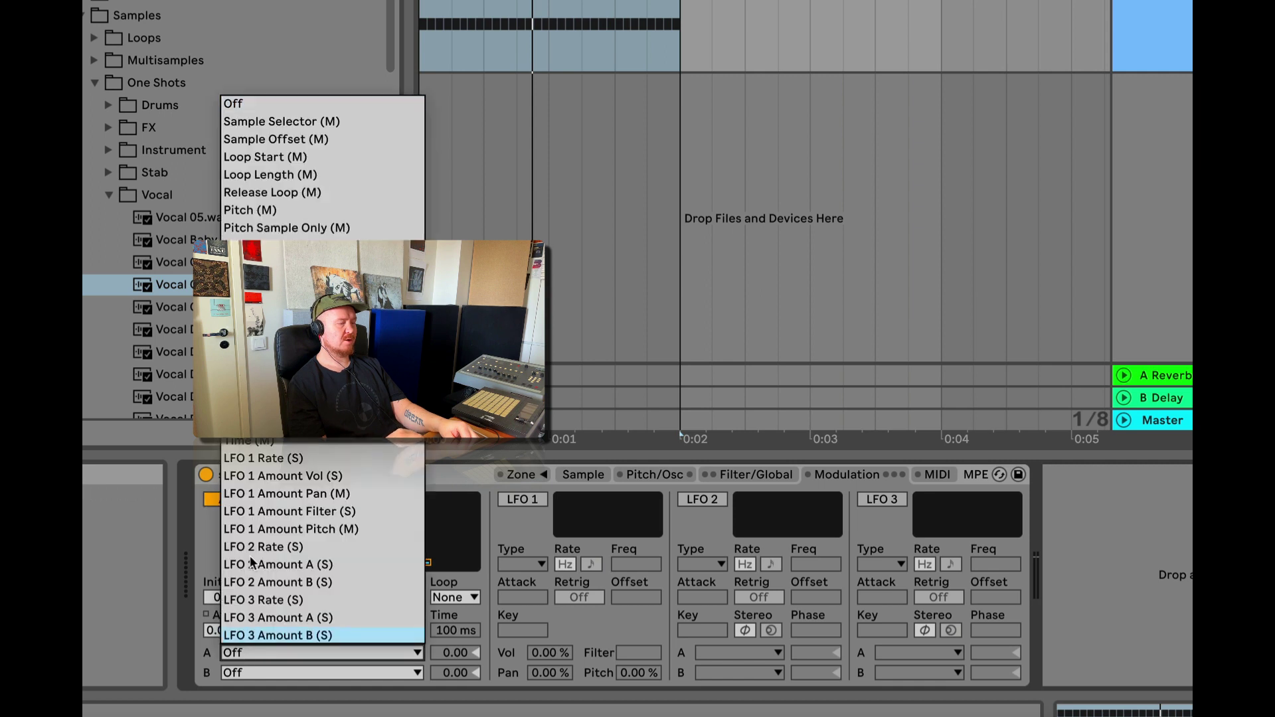
left_click(316, 140)
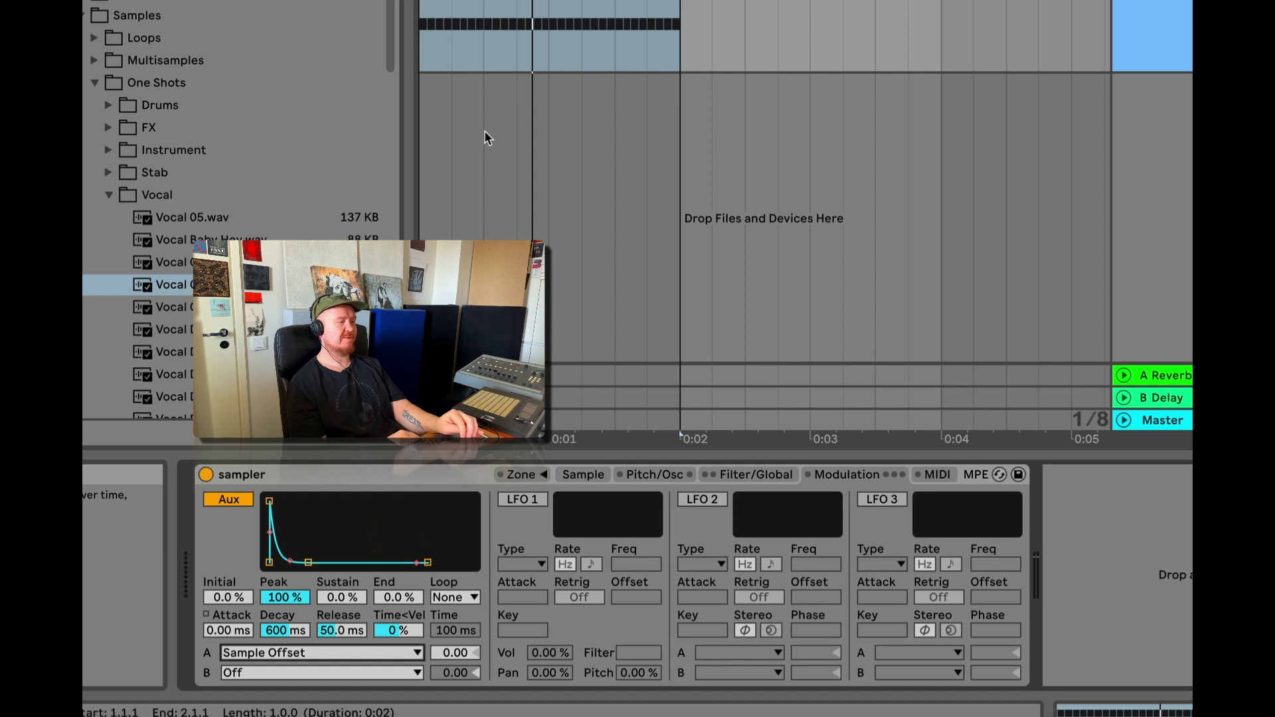
Step: Adjust the Aux envelope peak to about 88%
key("shift+Tab")
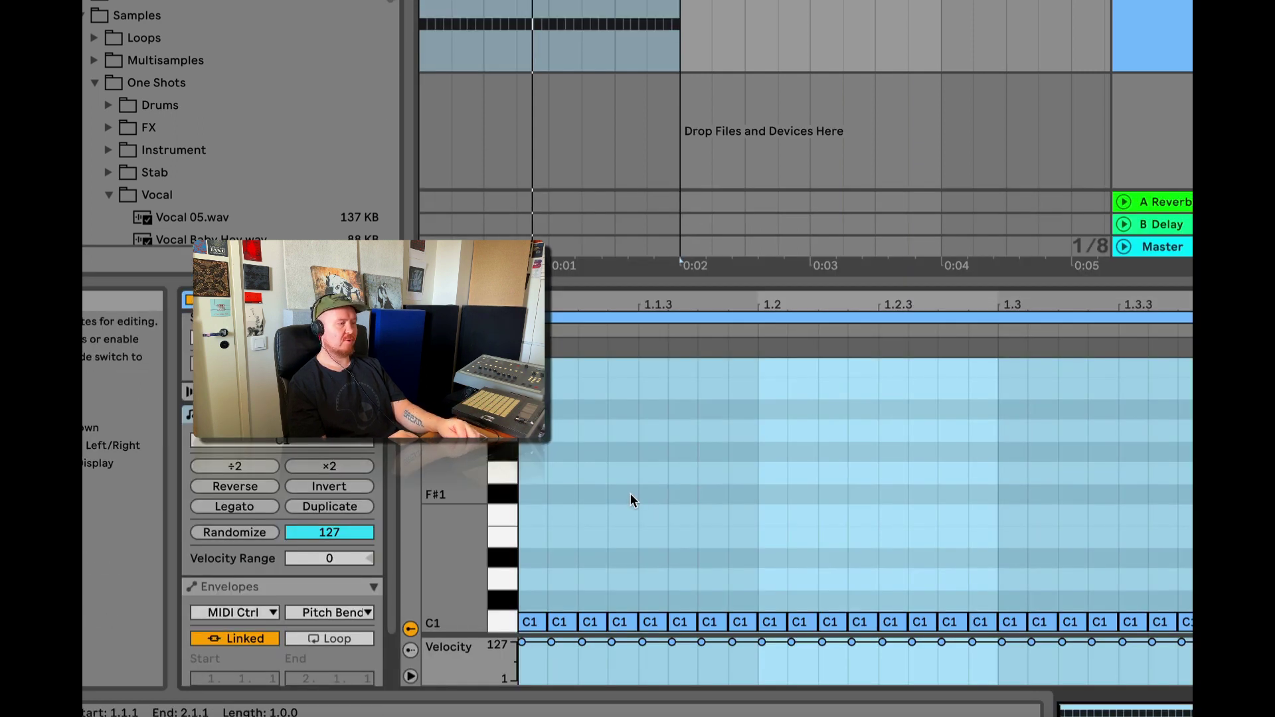
key("ctrl+alt+l")
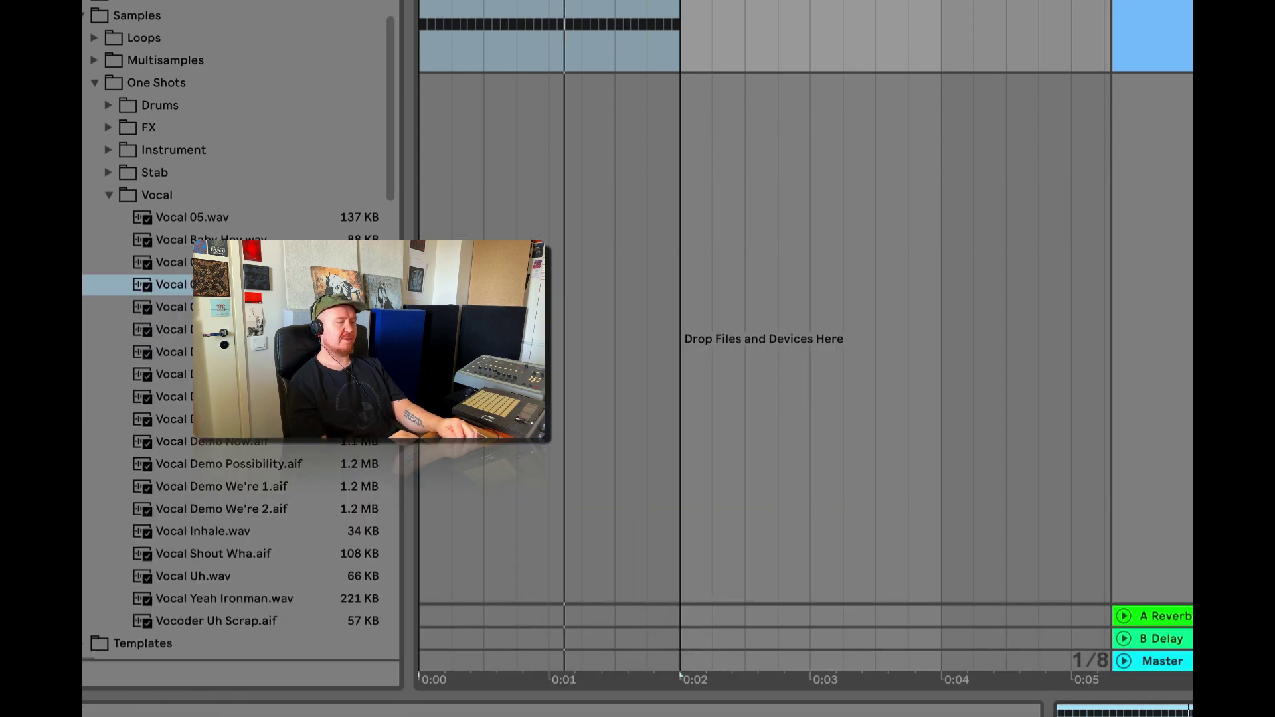
key("ctrl+alt+l")
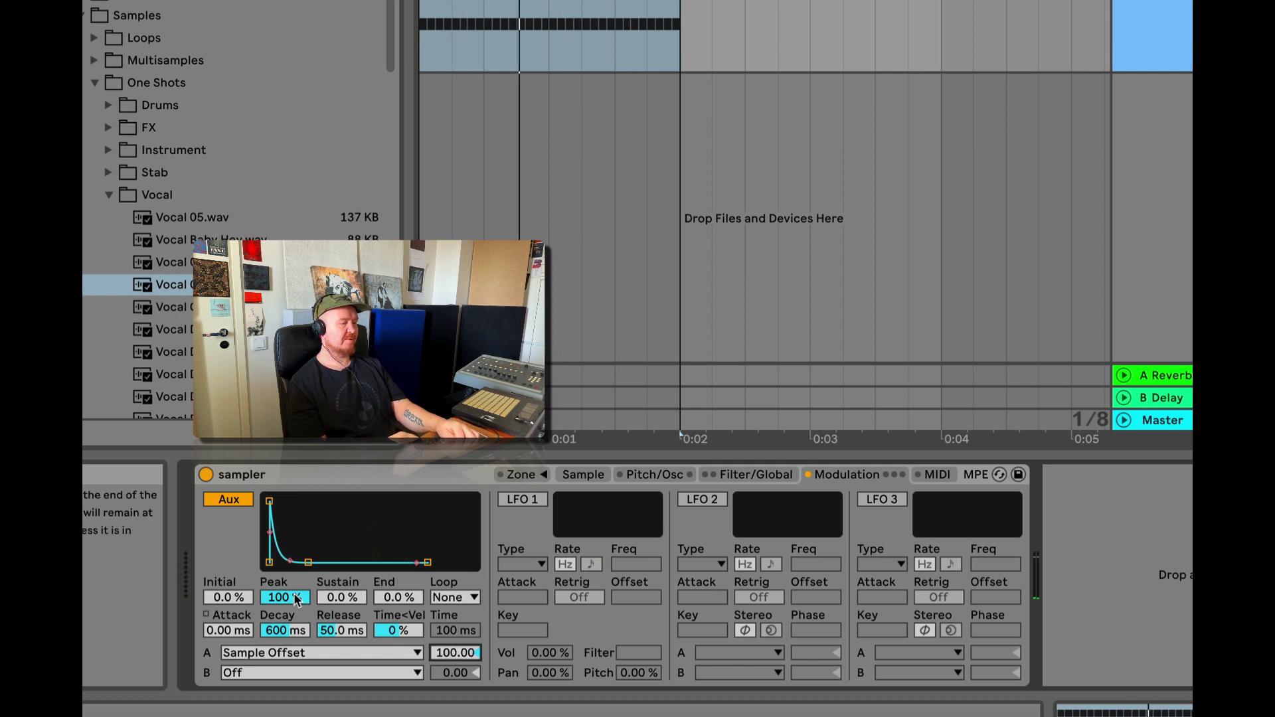
mouse_move(285, 597)
left_mouse_down()
mouse_move(285, 641)
mouse_move(288, 581)
left_mouse_up()
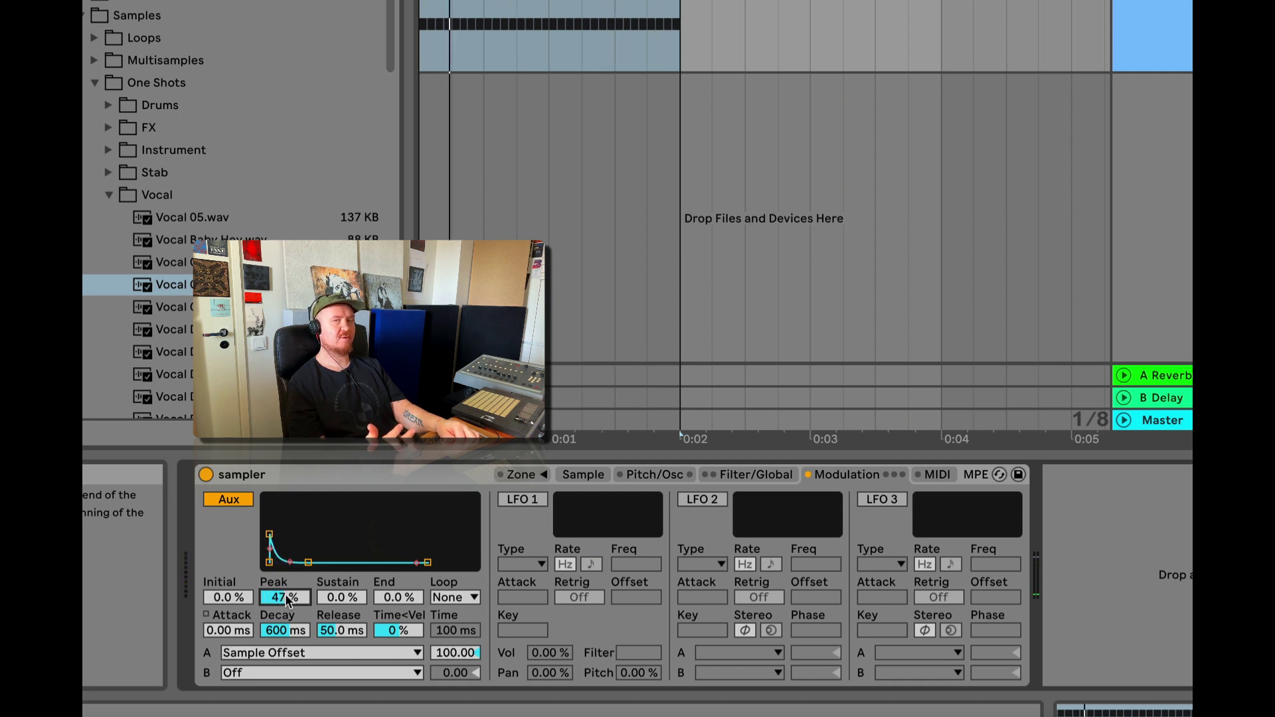
left_click_drag(286, 597, 287, 630)
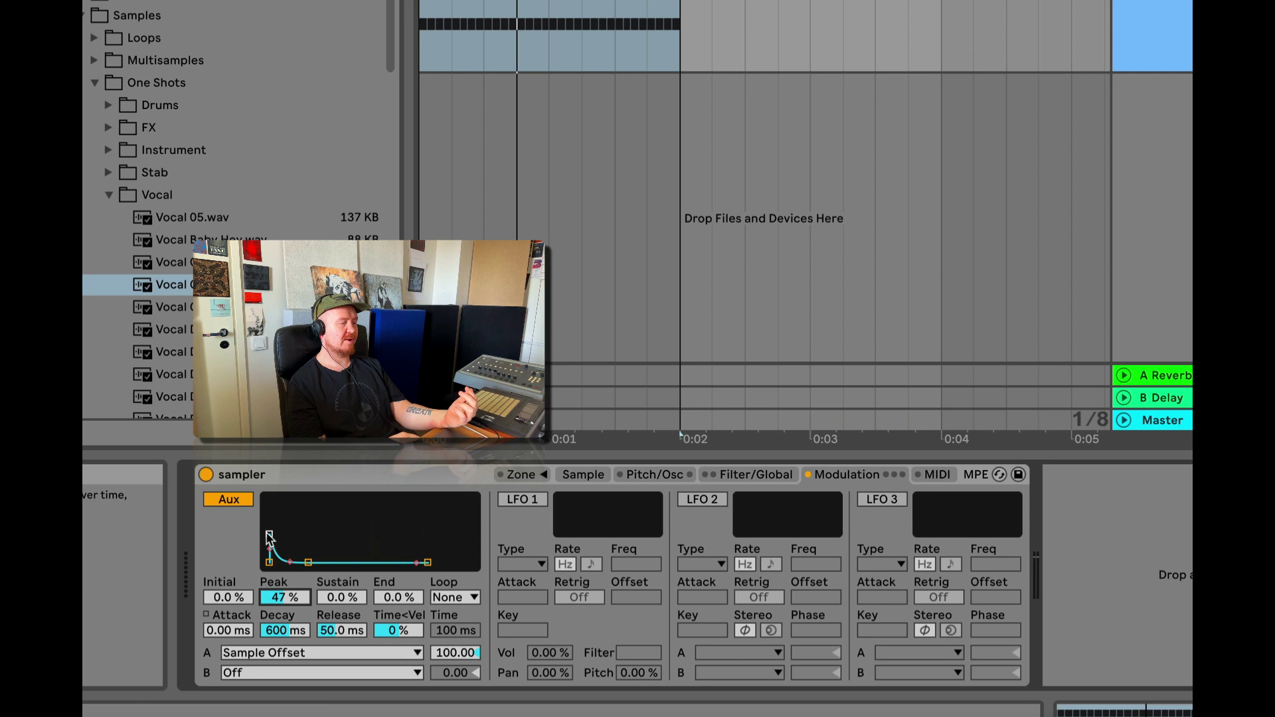
left_click_drag(269, 537, 269, 507)
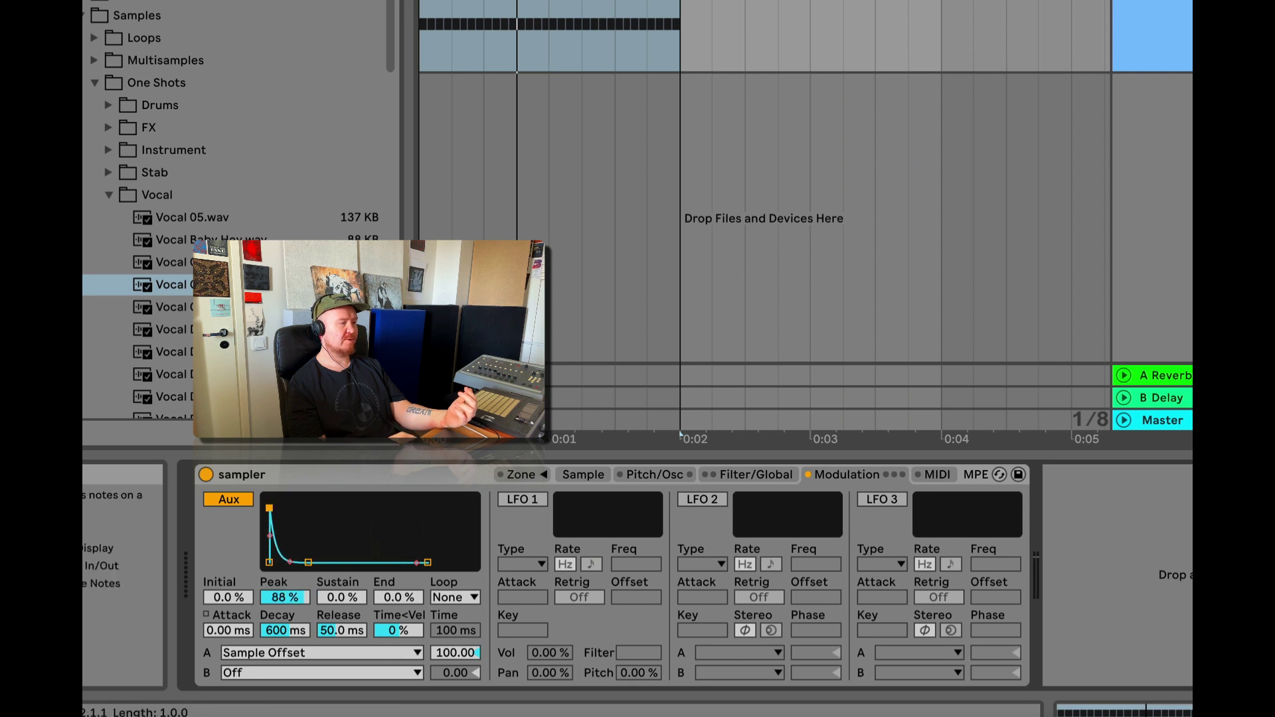
Step: Draw a rising Ae Peak automation ramp across the clip in Draw Mode and audition it
key("shift+Tab")
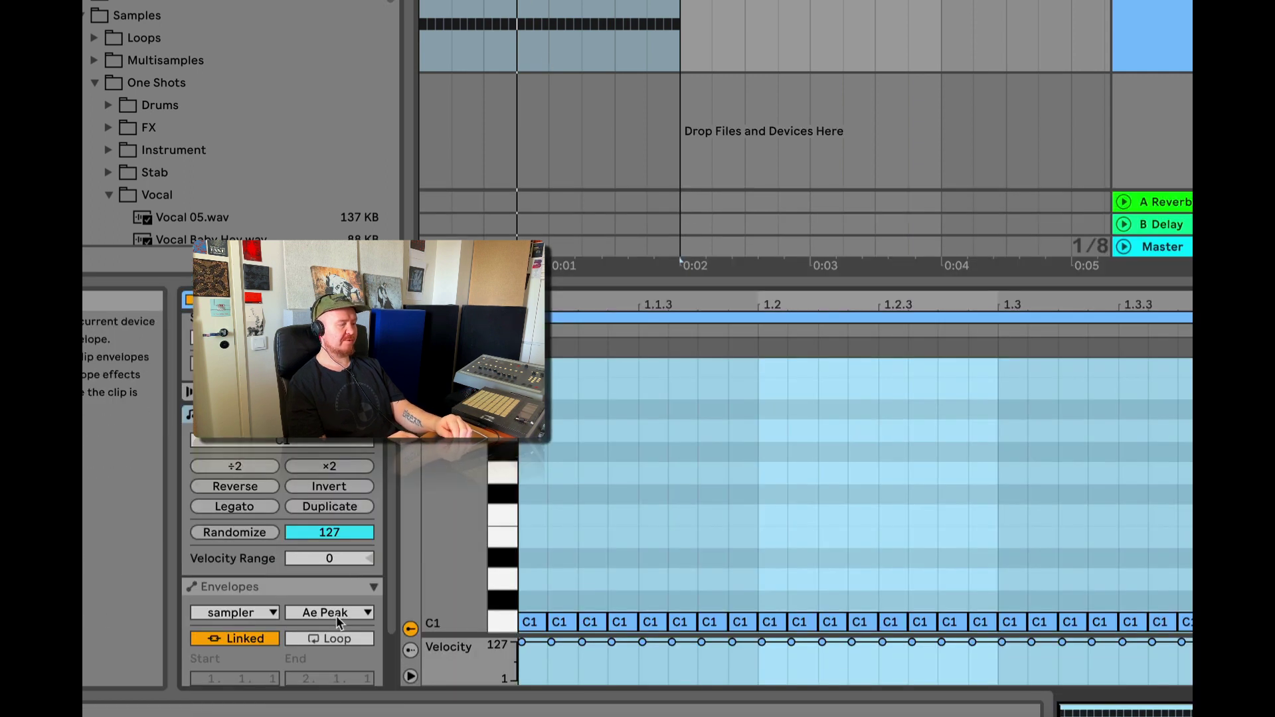
scroll(513, 508, "up", 3)
left_click(318, 584)
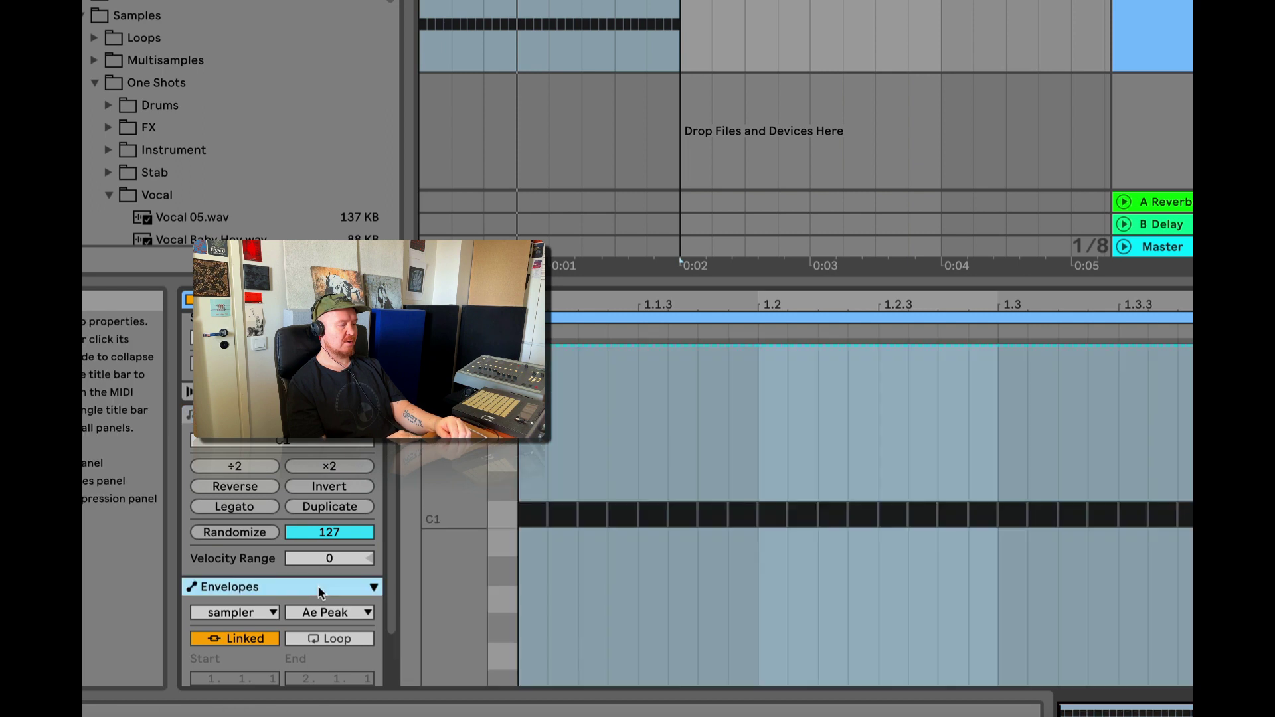
key("b")
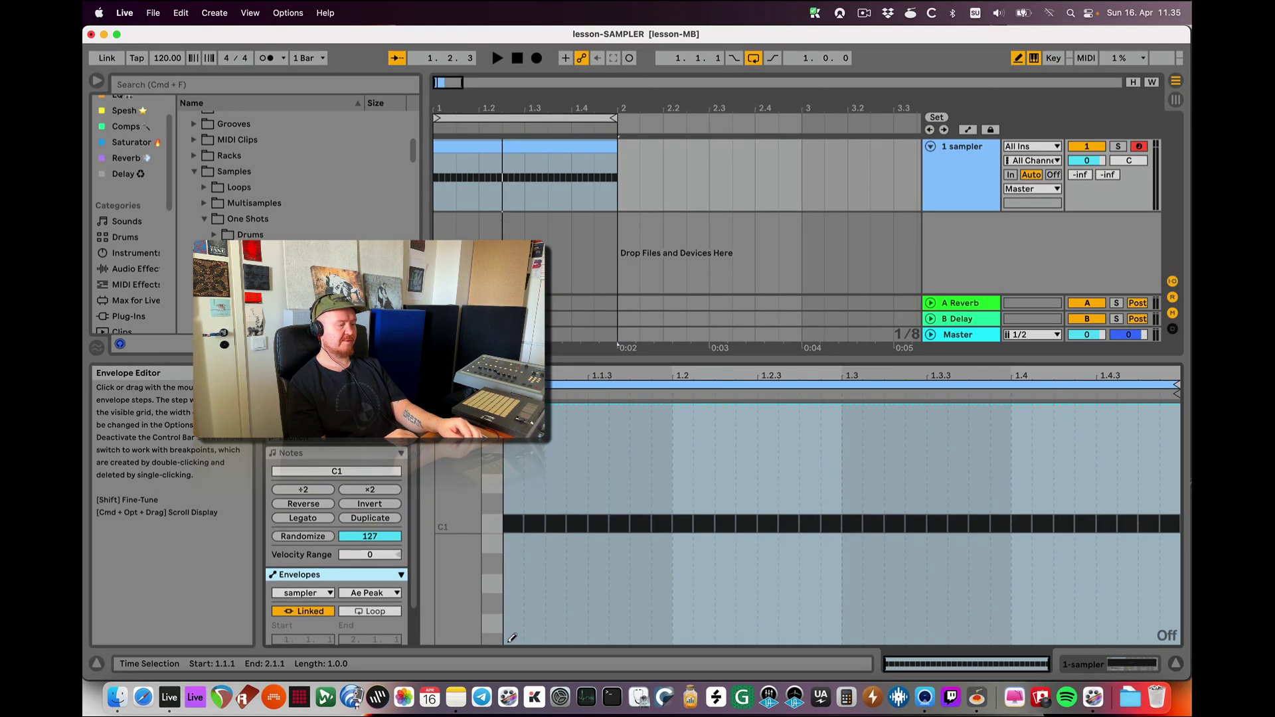
left_click_drag(523, 679, 823, 568)
left_click_drag(719, 561, 1170, 549)
key("space")
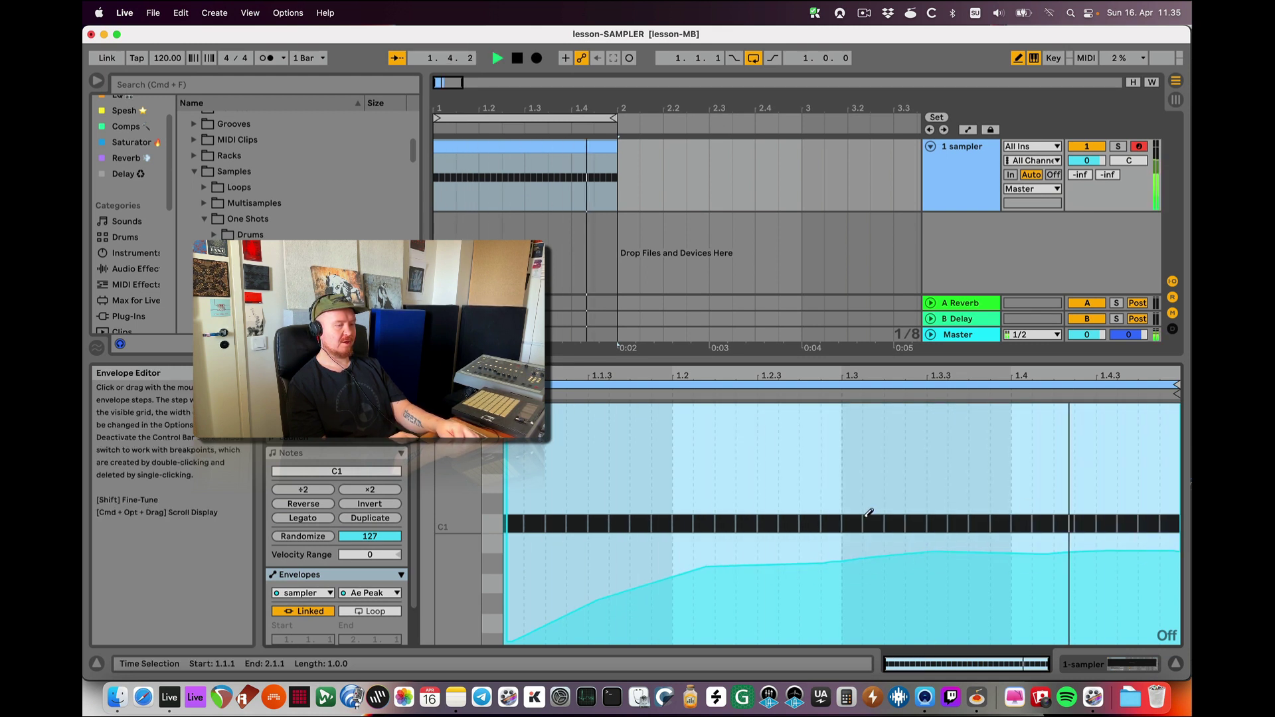
key("space")
Step: Redraw the Ae Peak ramp rising to the clip end and audition it with the Sampler waveform showing
mouse_move(526, 639)
left_mouse_down()
mouse_move(898, 586)
mouse_move(1050, 519)
mouse_move(1173, 431)
left_mouse_up()
key("space")
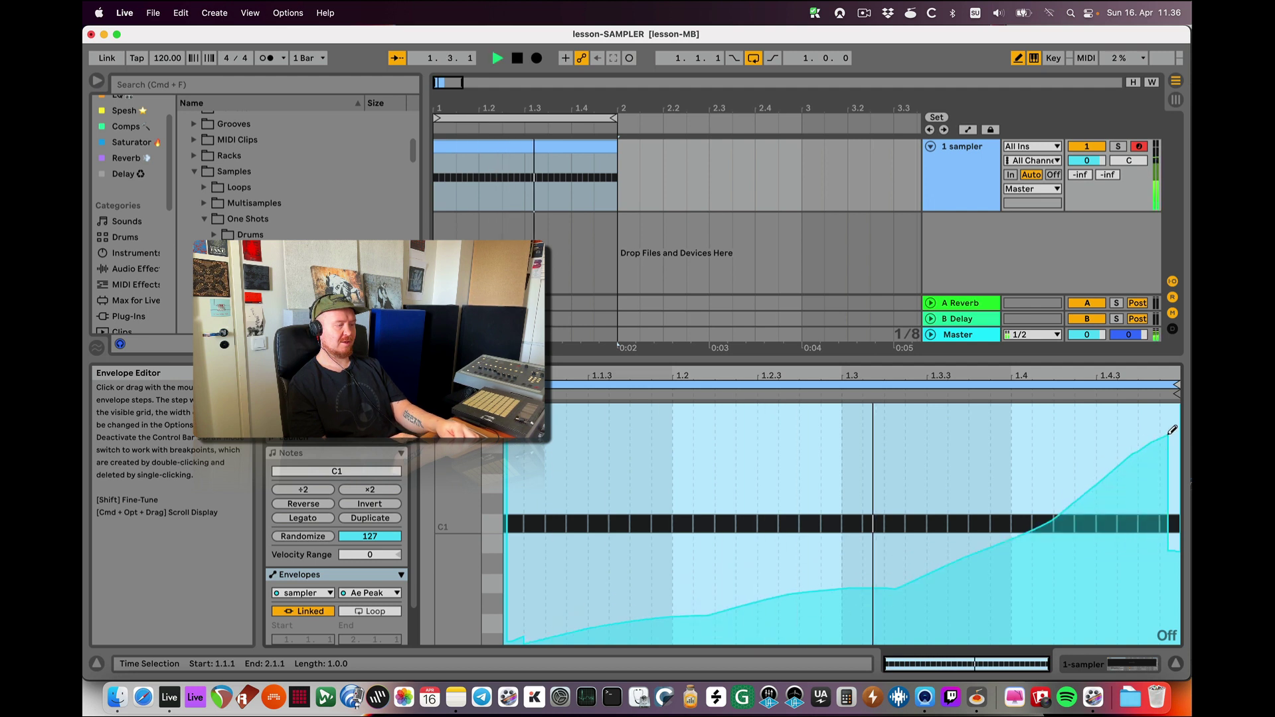
key("space")
key("shift+Tab")
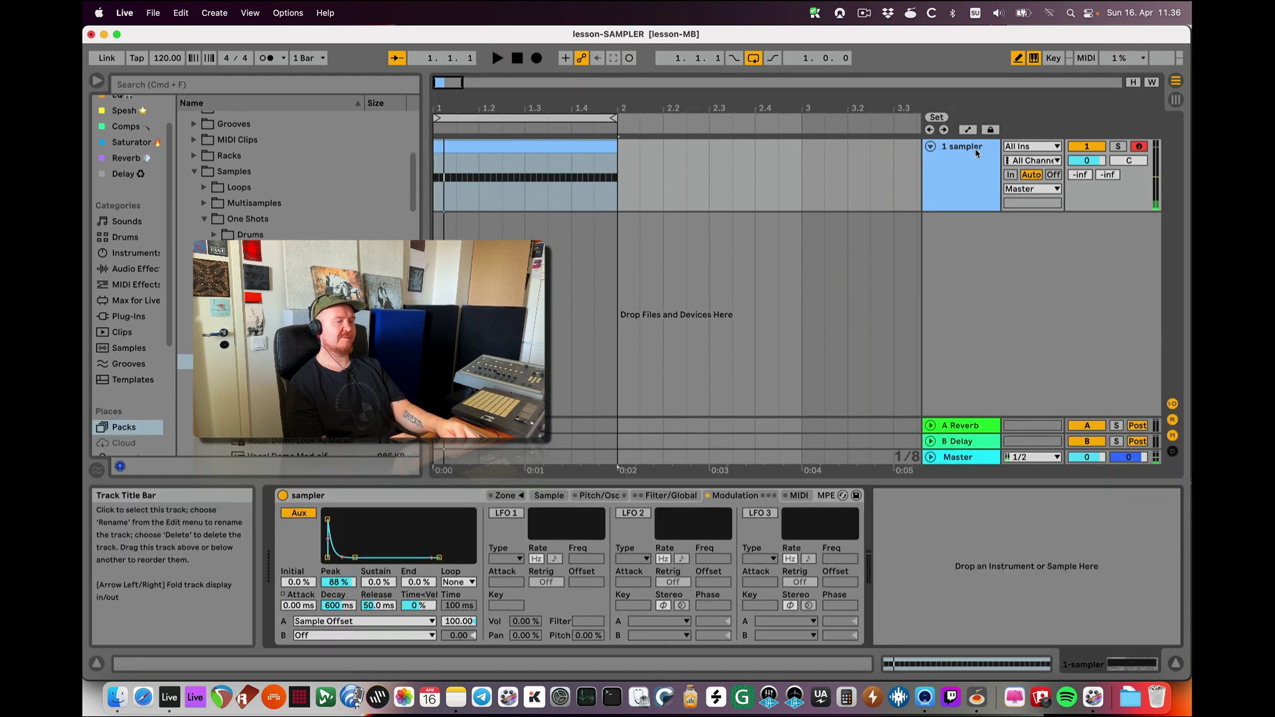
left_click(550, 496)
key("space")
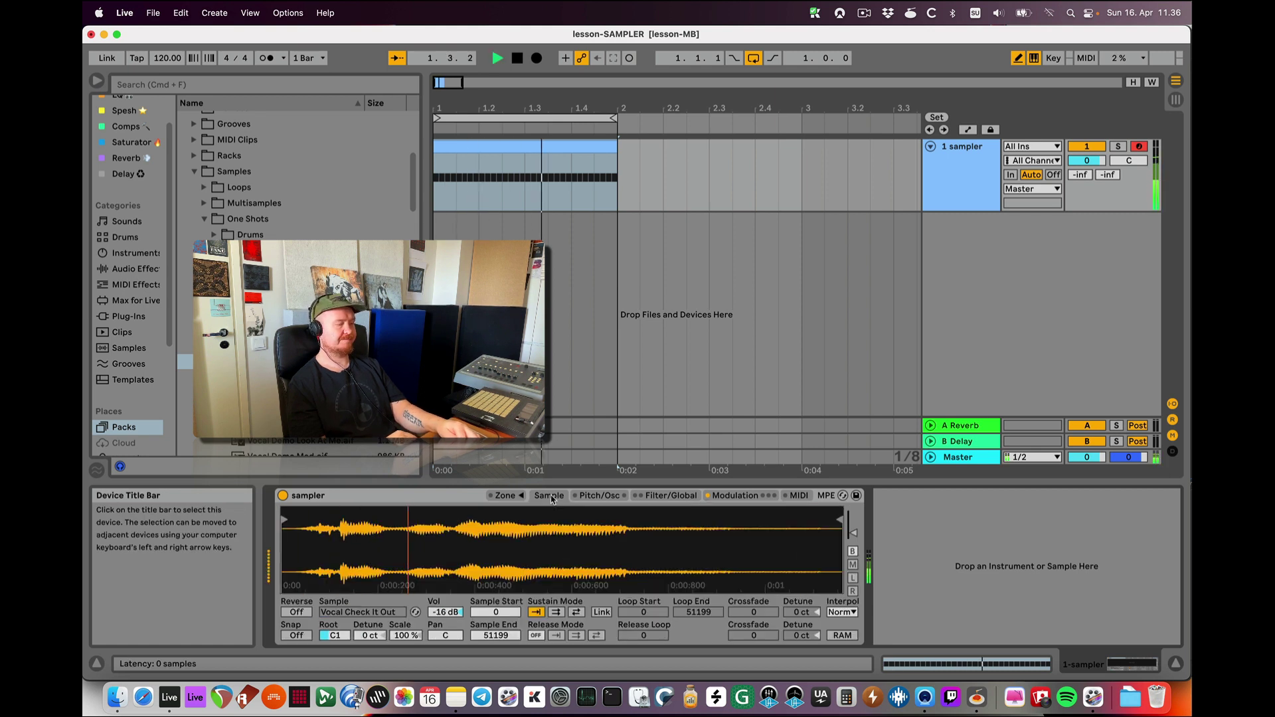
key("space")
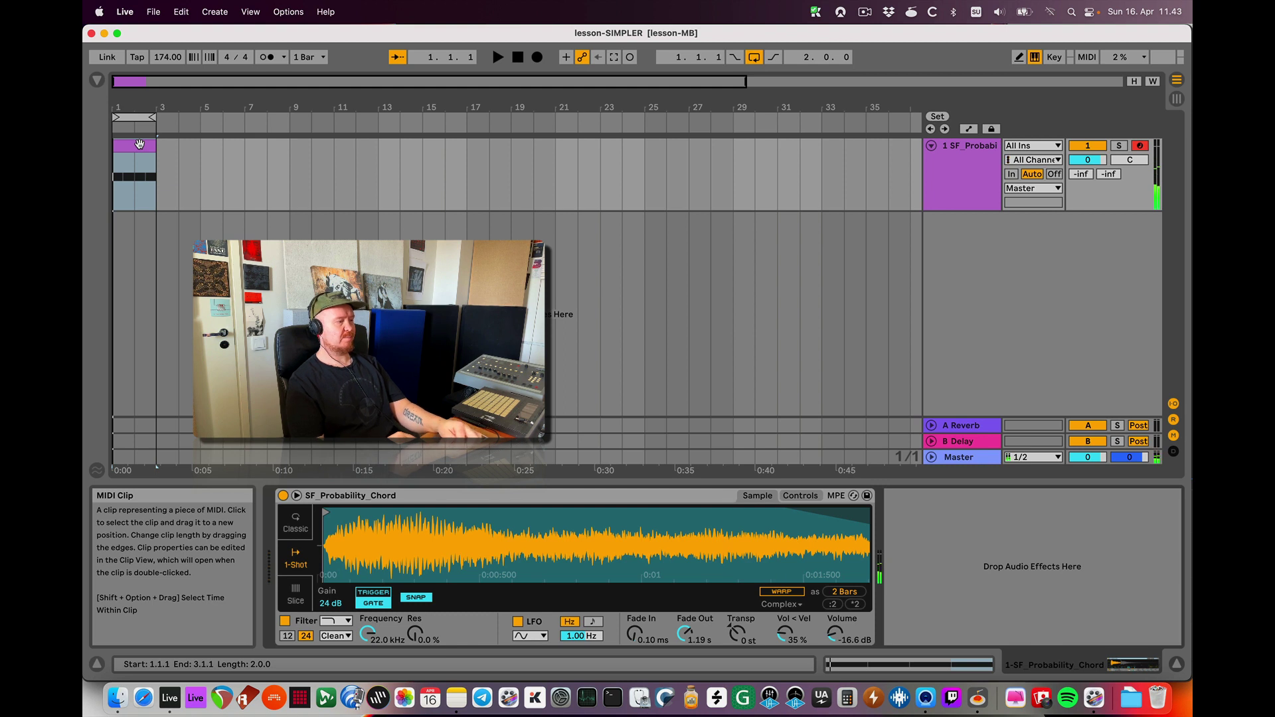
Step: Pencil a Pitch Bend envelope rising then falling across the SF_Probability_Chord clip
key("space")
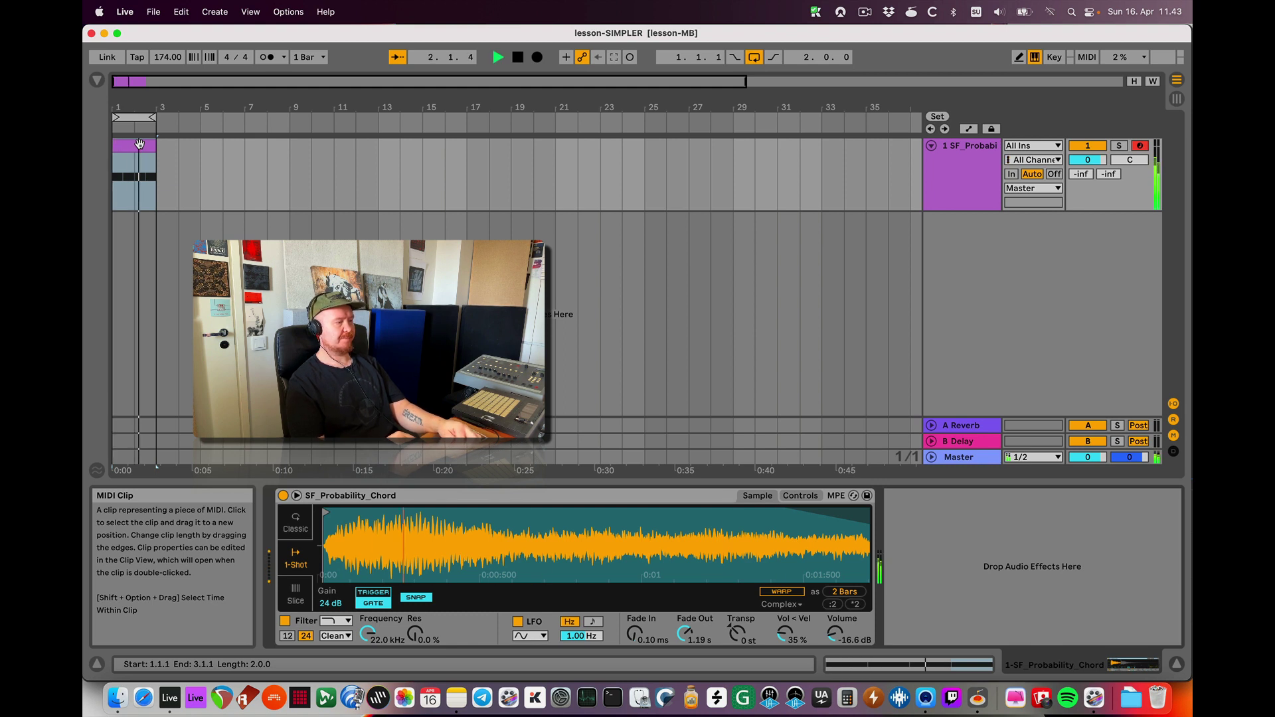
key("space")
double_click(139, 144)
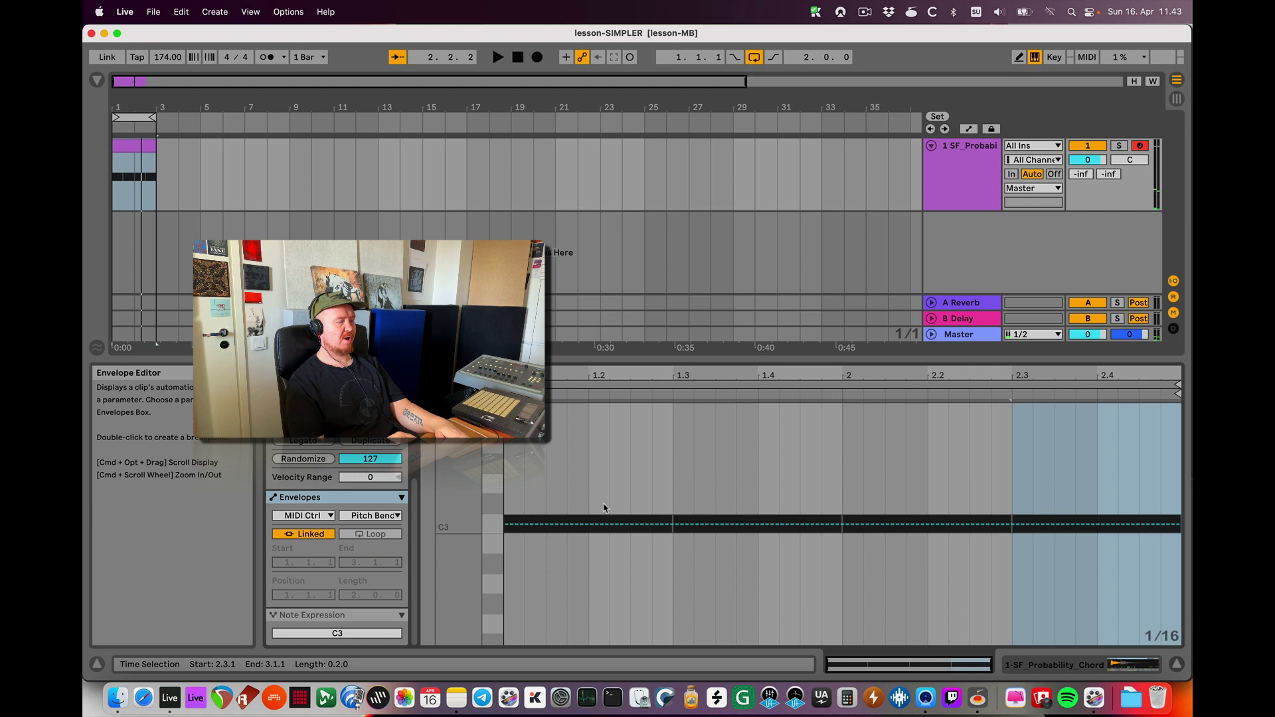
key("b")
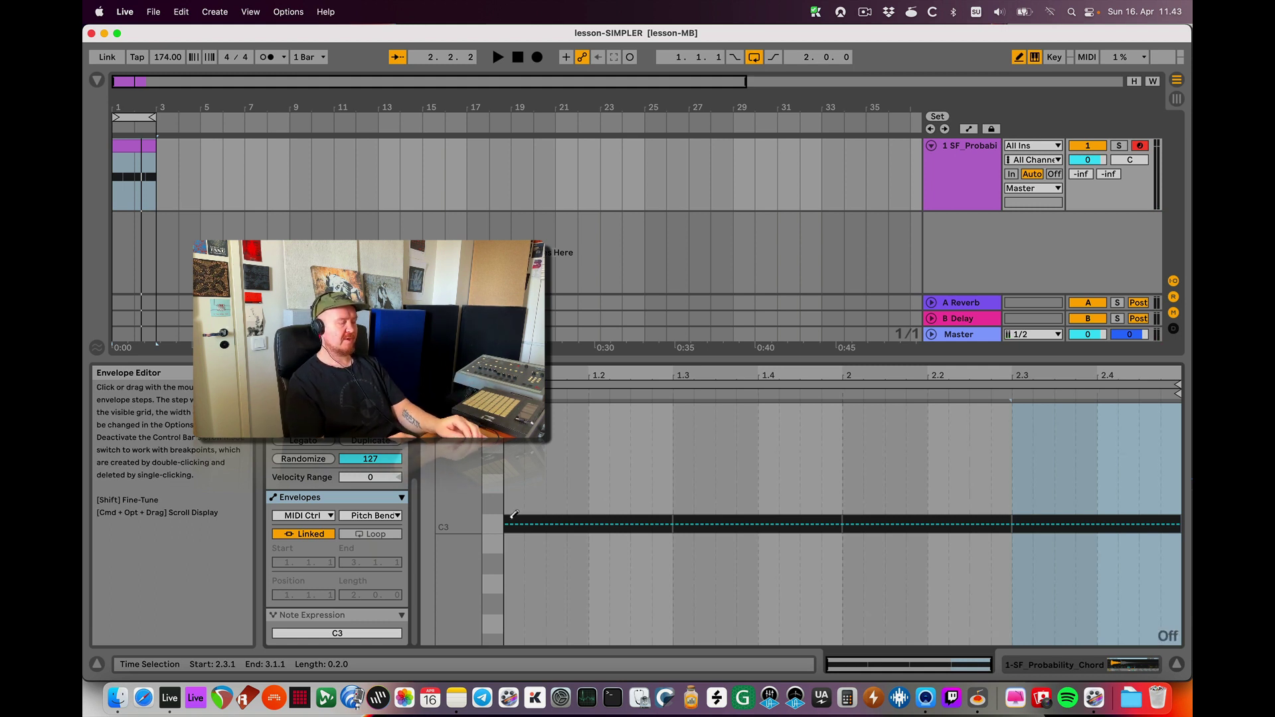
mouse_move(514, 514)
left_mouse_down()
mouse_move(707, 467)
mouse_move(837, 400)
mouse_move(1016, 491)
mouse_move(1164, 529)
left_mouse_up()
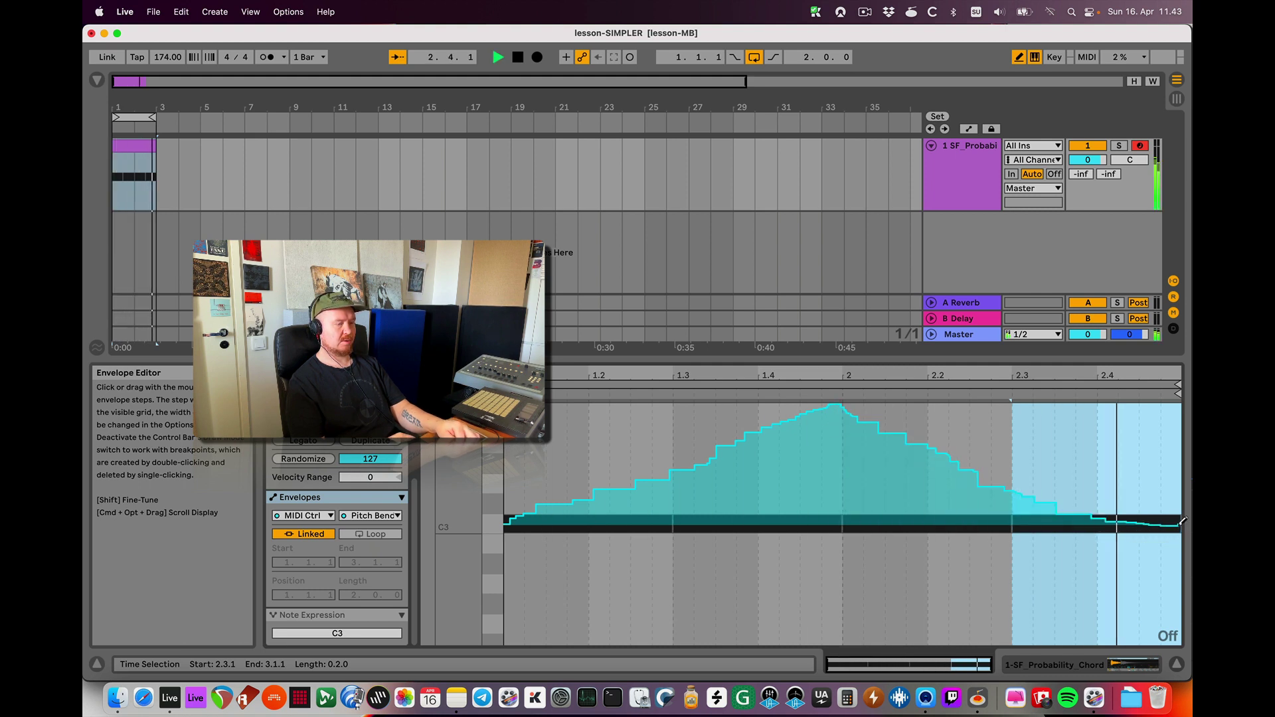
left_click(977, 158)
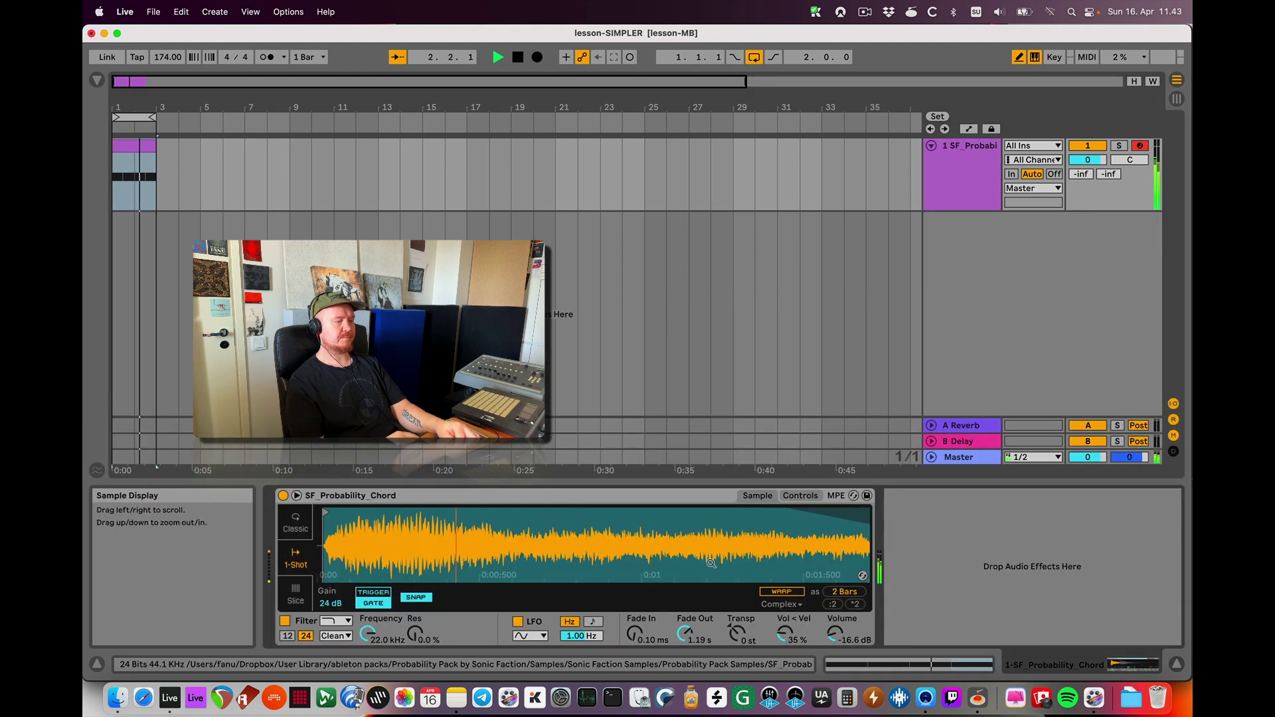
key("space")
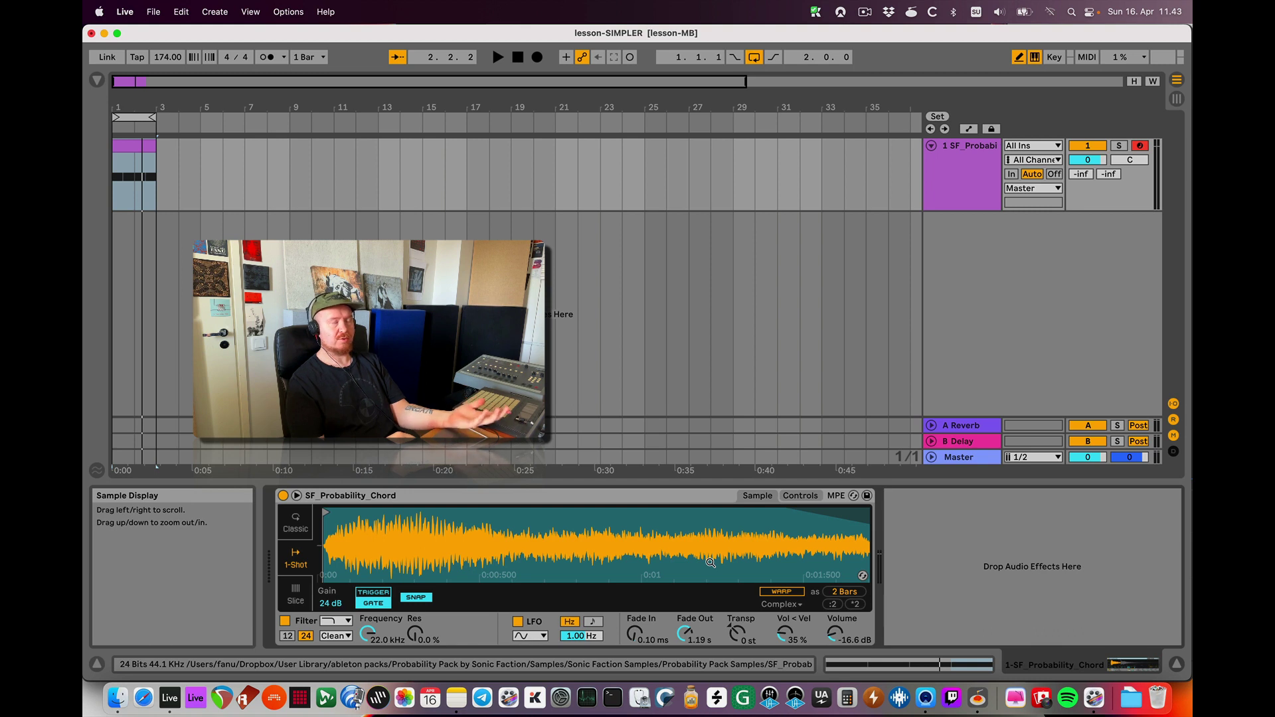
Step: Convert the Simpler into a Sampler and show its MIDI settings
right_click(598, 500)
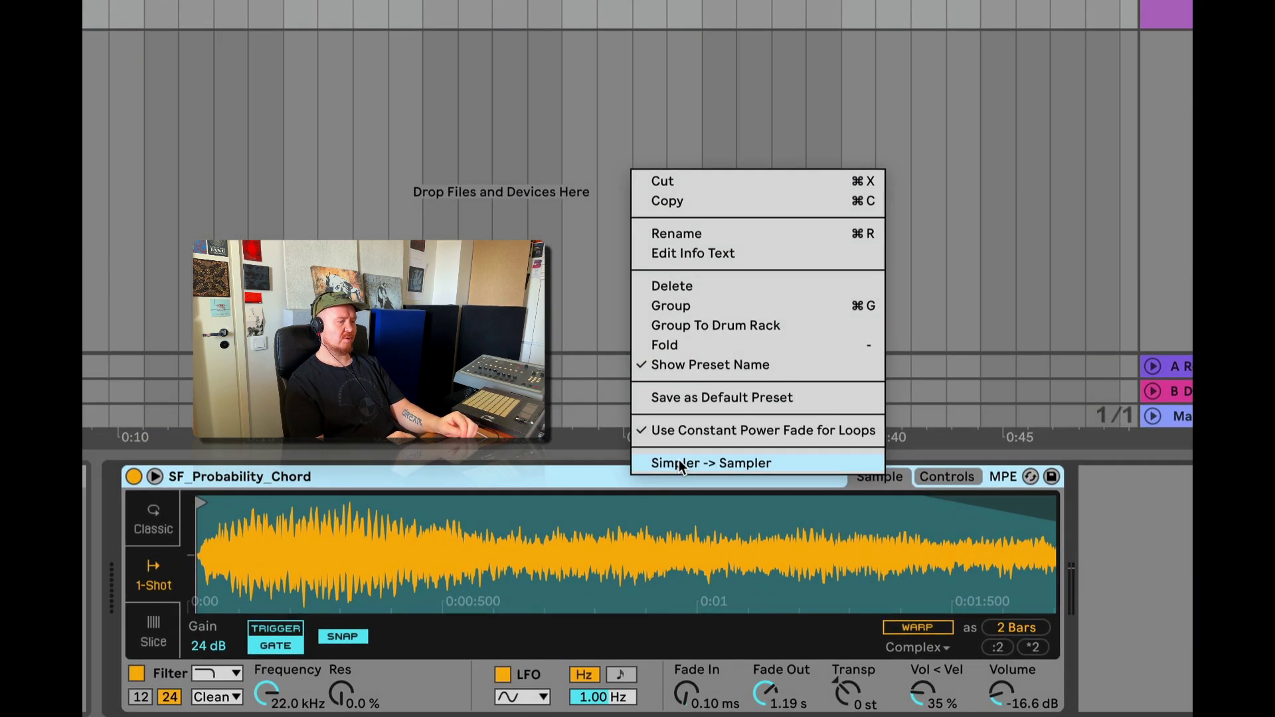
left_click(679, 464)
left_click(760, 477)
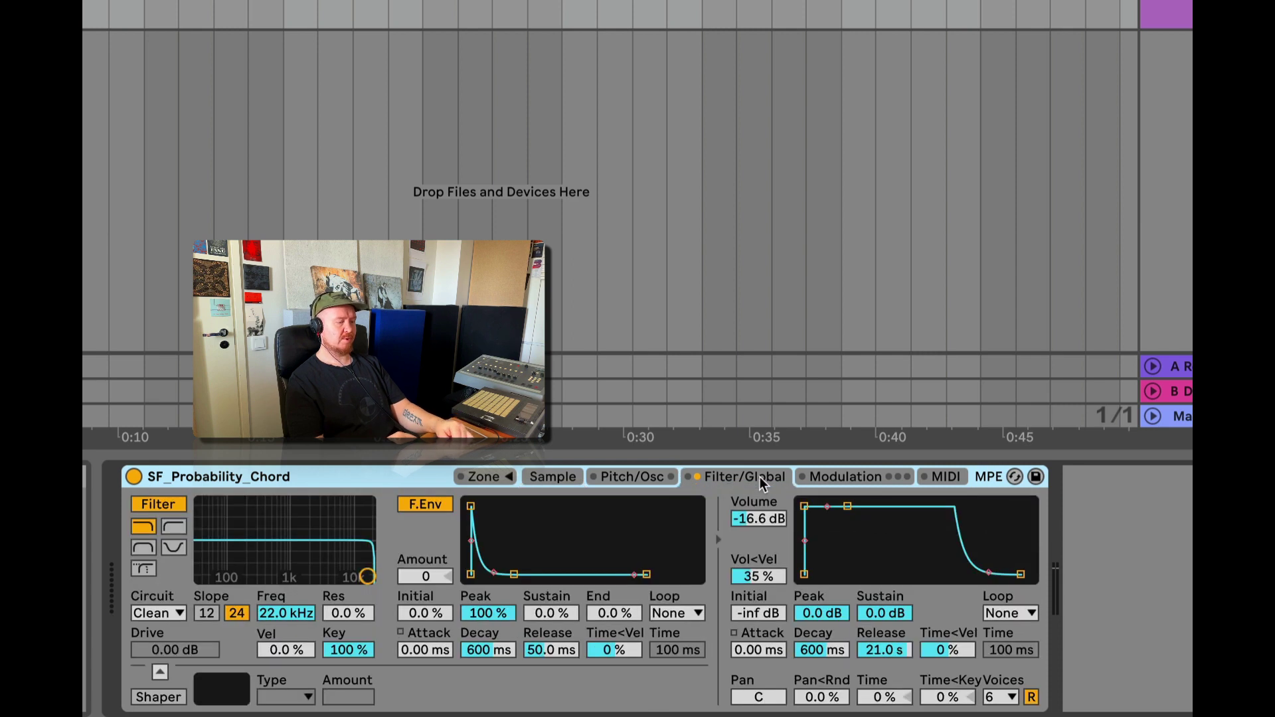
left_click(882, 475)
left_click(930, 475)
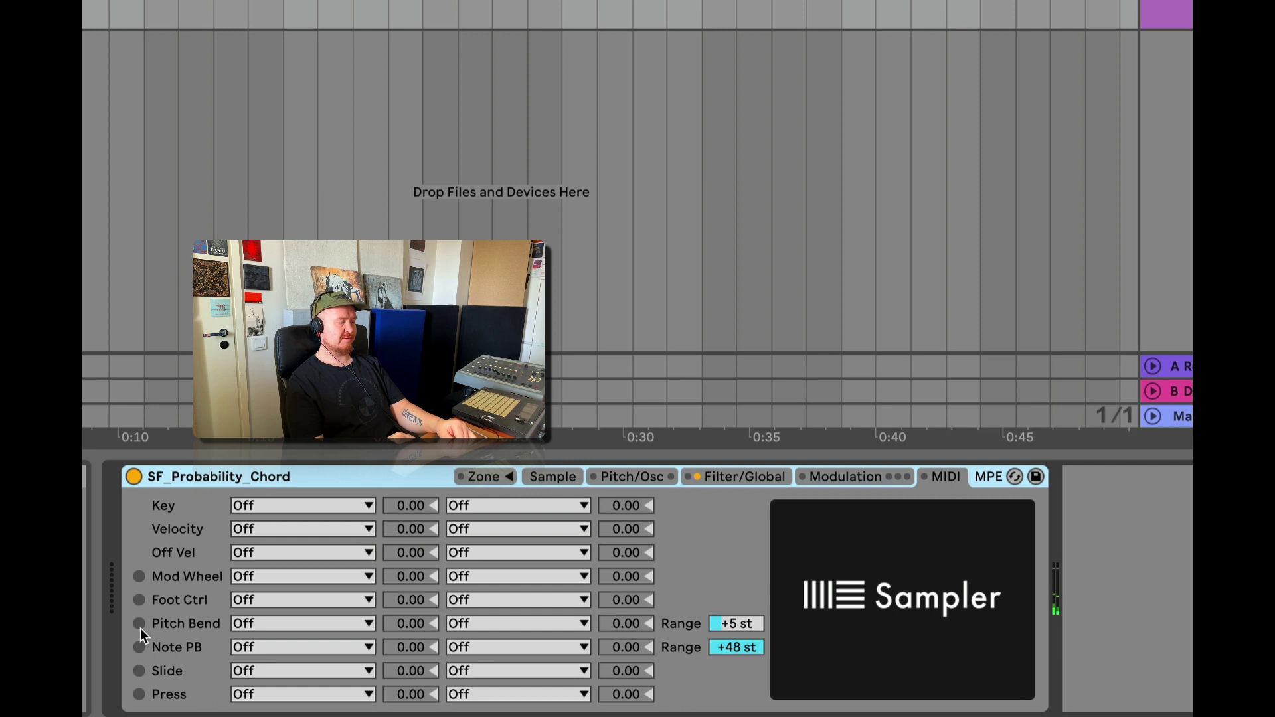
Step: Set the Sampler's Pitch Bend range to +12 st
left_click_drag(744, 625, 745, 616)
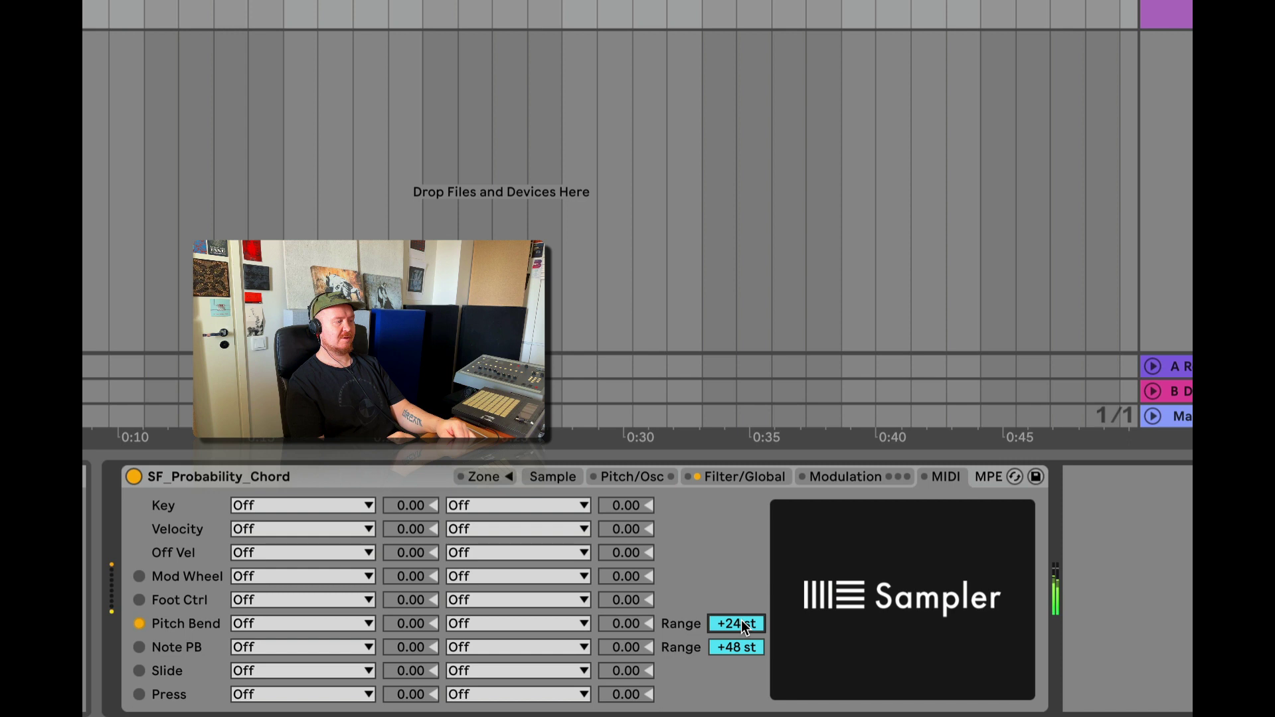
left_click_drag(741, 621, 741, 632)
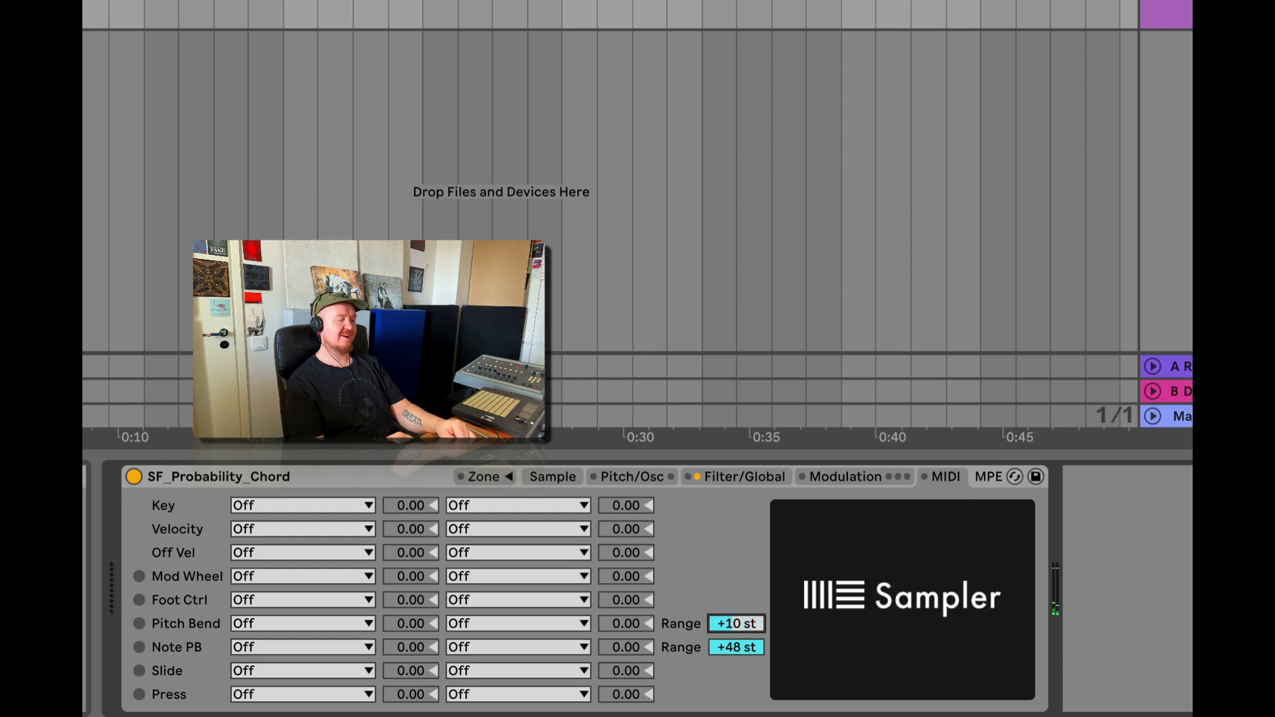
scroll(744, 628, "up", 2)
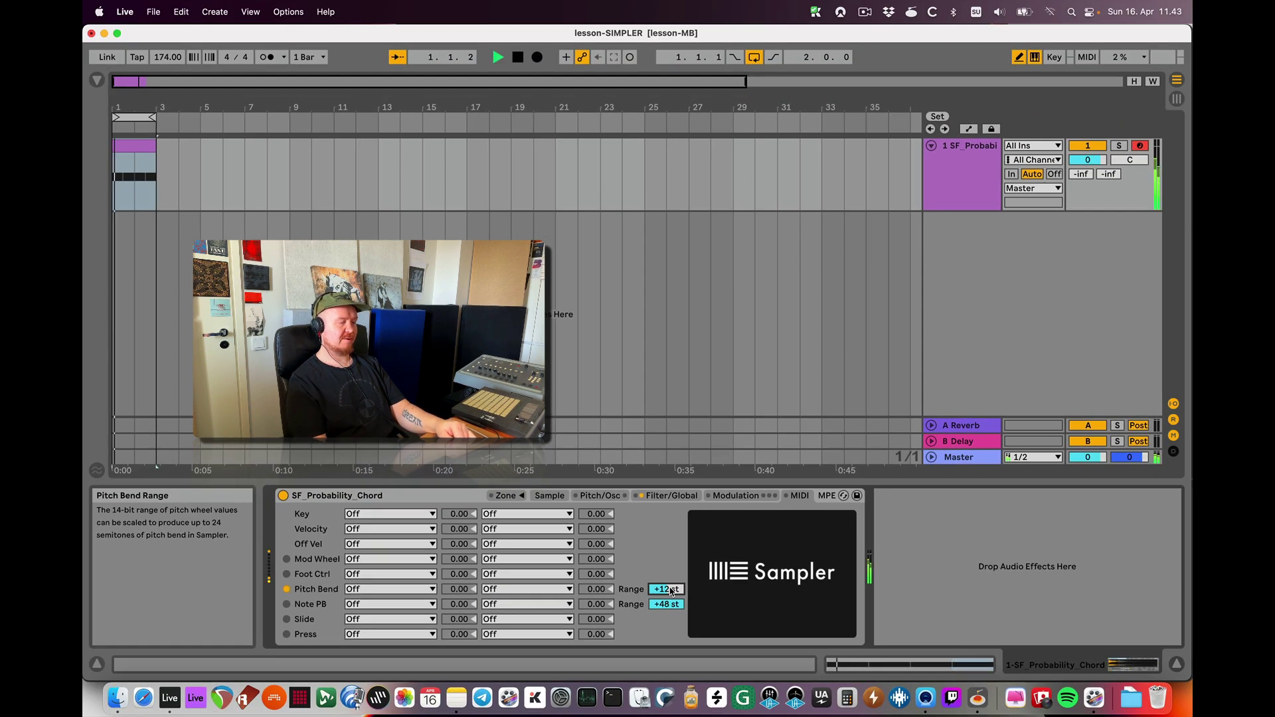
Step: Try converting to Simpler, undo it, and audition the chord with Sampler's MIDI routing shown
left_click(550, 495)
right_click(470, 501)
left_click(494, 487)
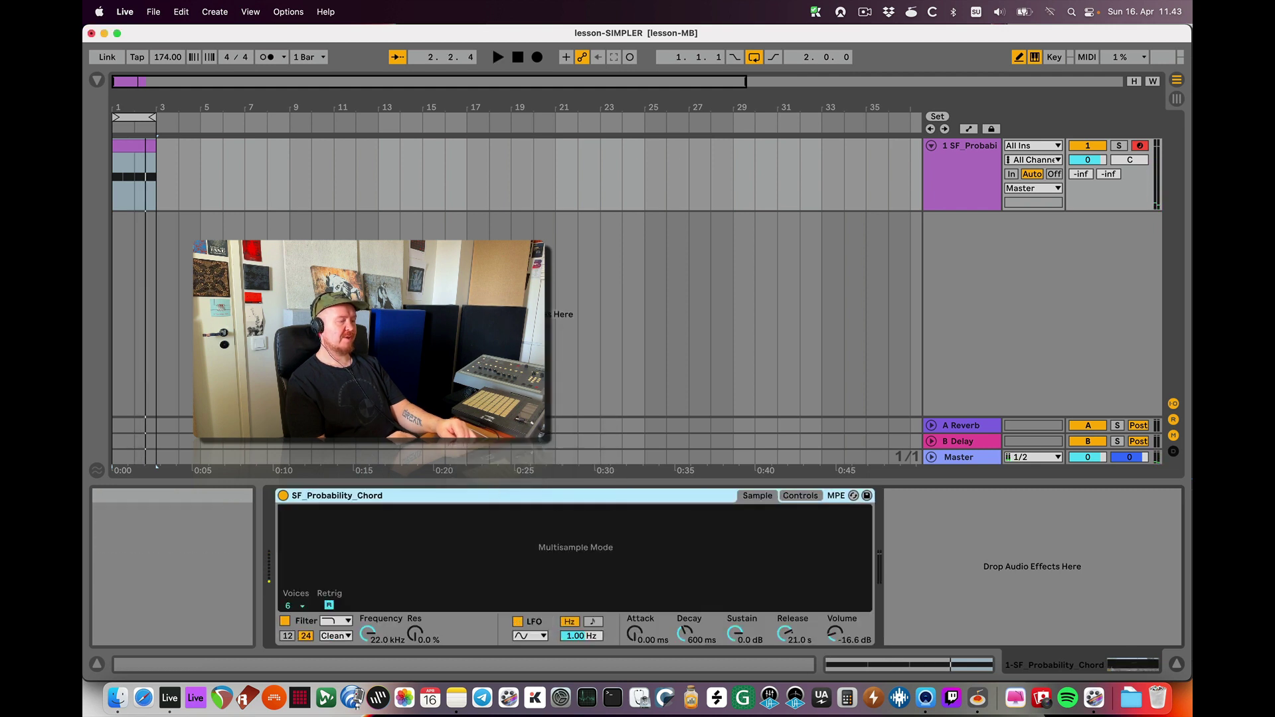
key("super+z")
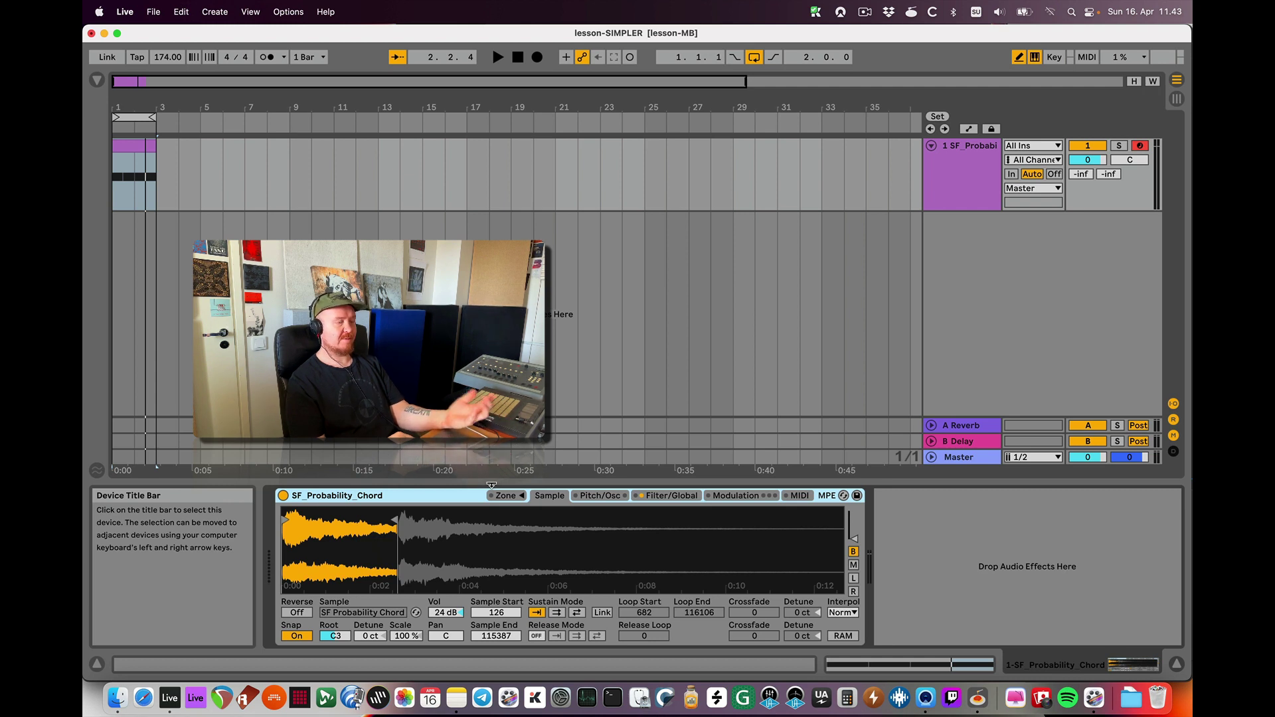
key("space")
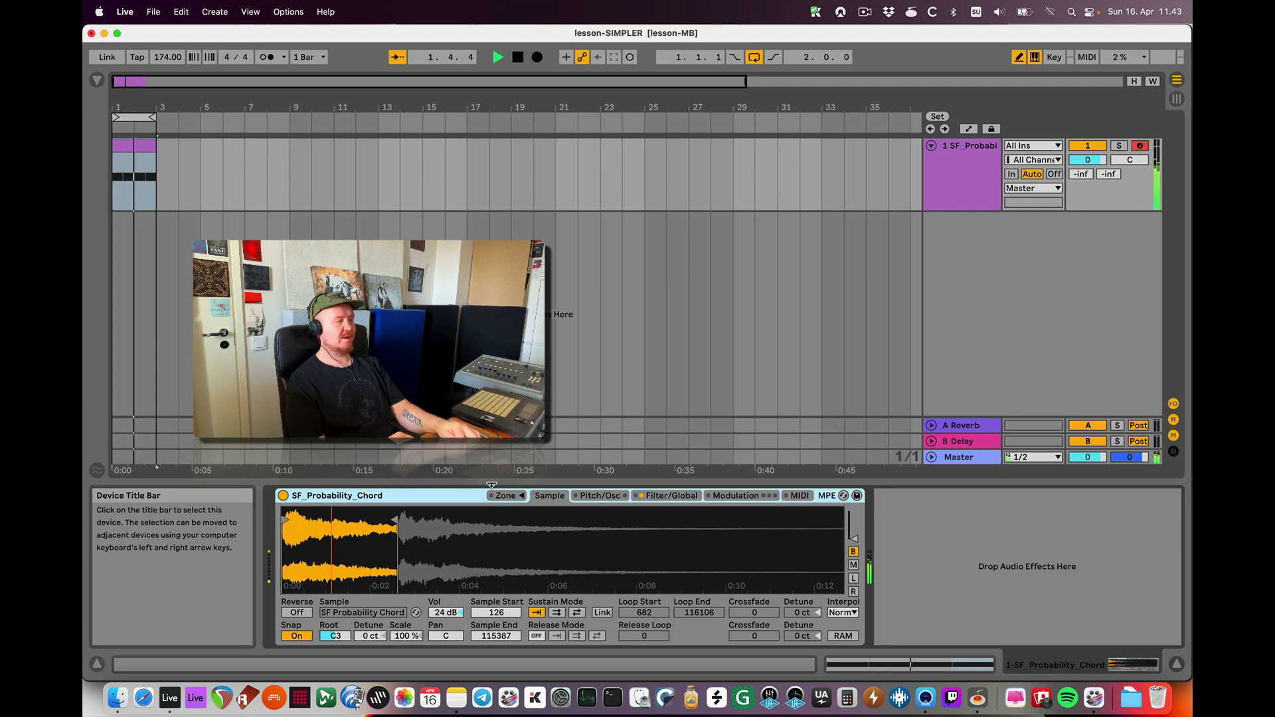
key("space")
left_click(768, 498)
left_click(799, 497)
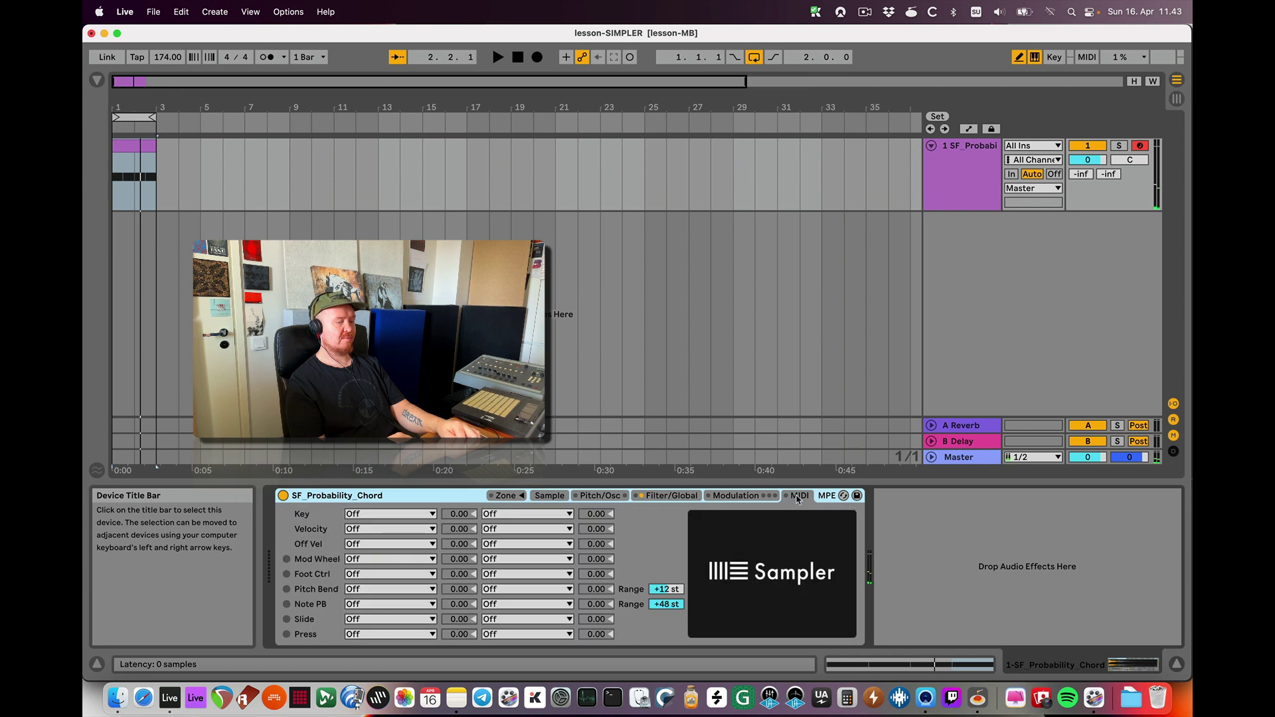
Step: Convert the Sampler into Simpler and audition the chord
right_click(477, 495)
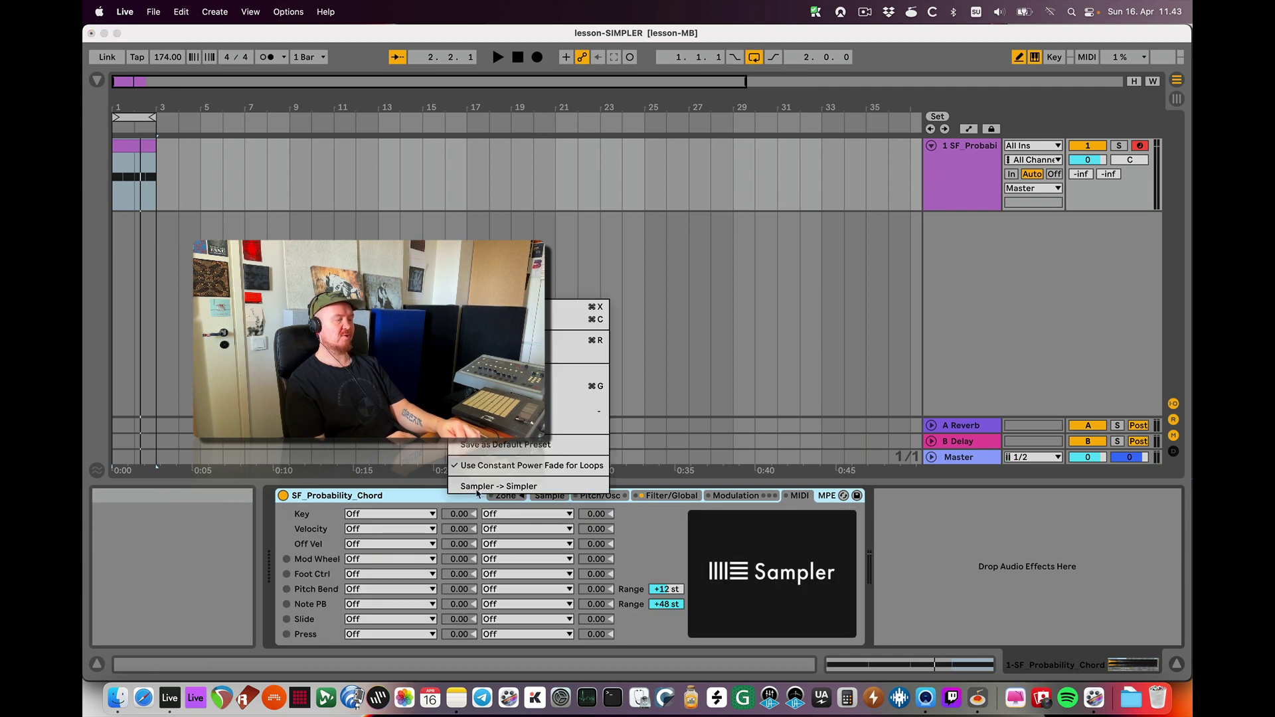
left_click(495, 487)
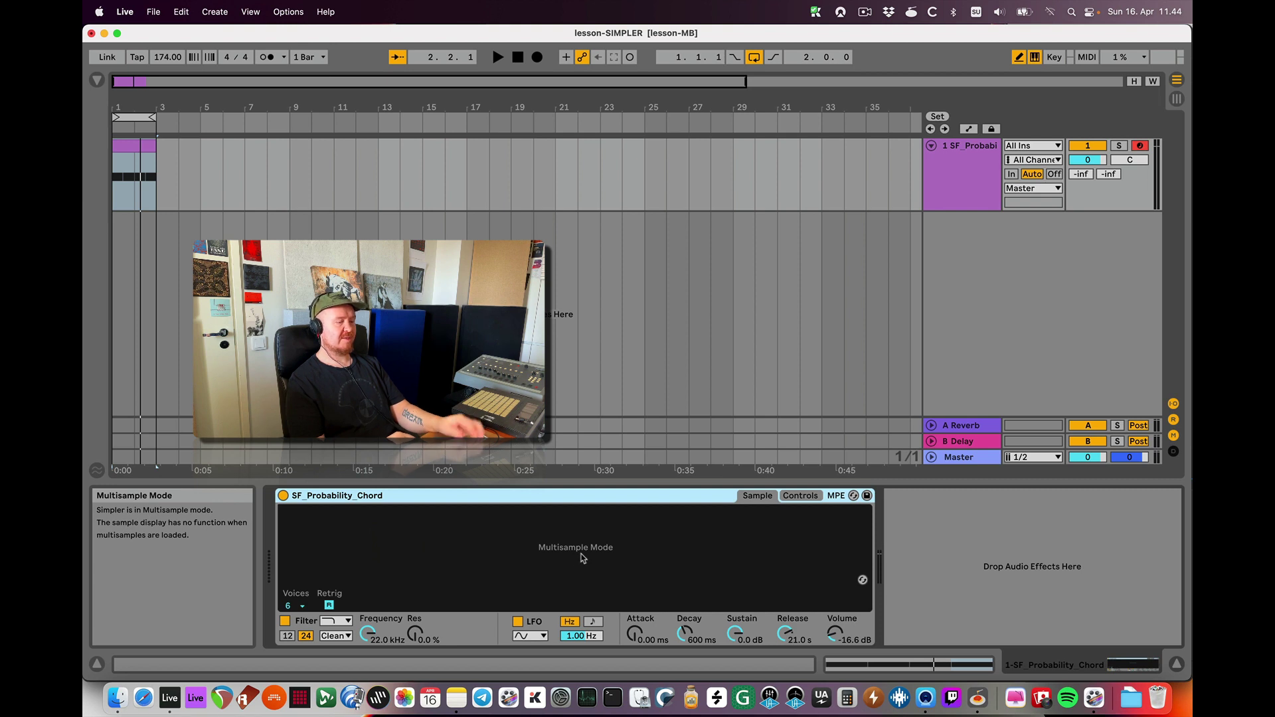
key("space")
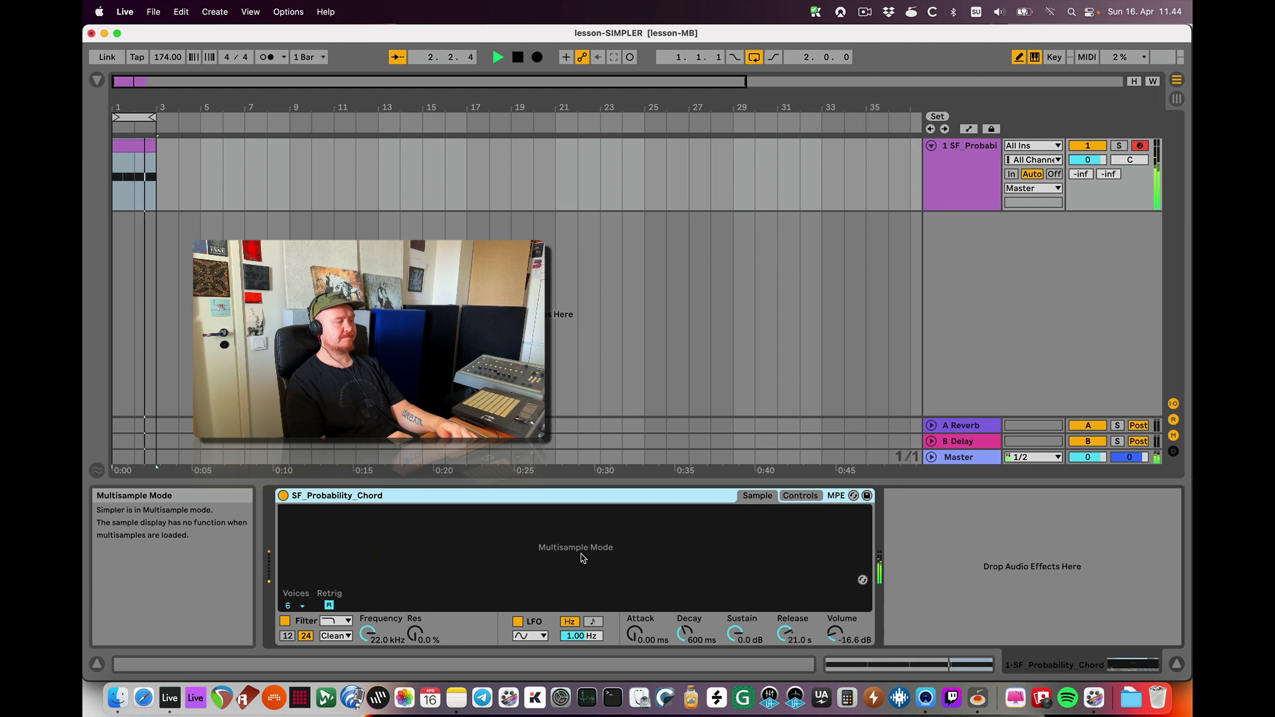
key("space")
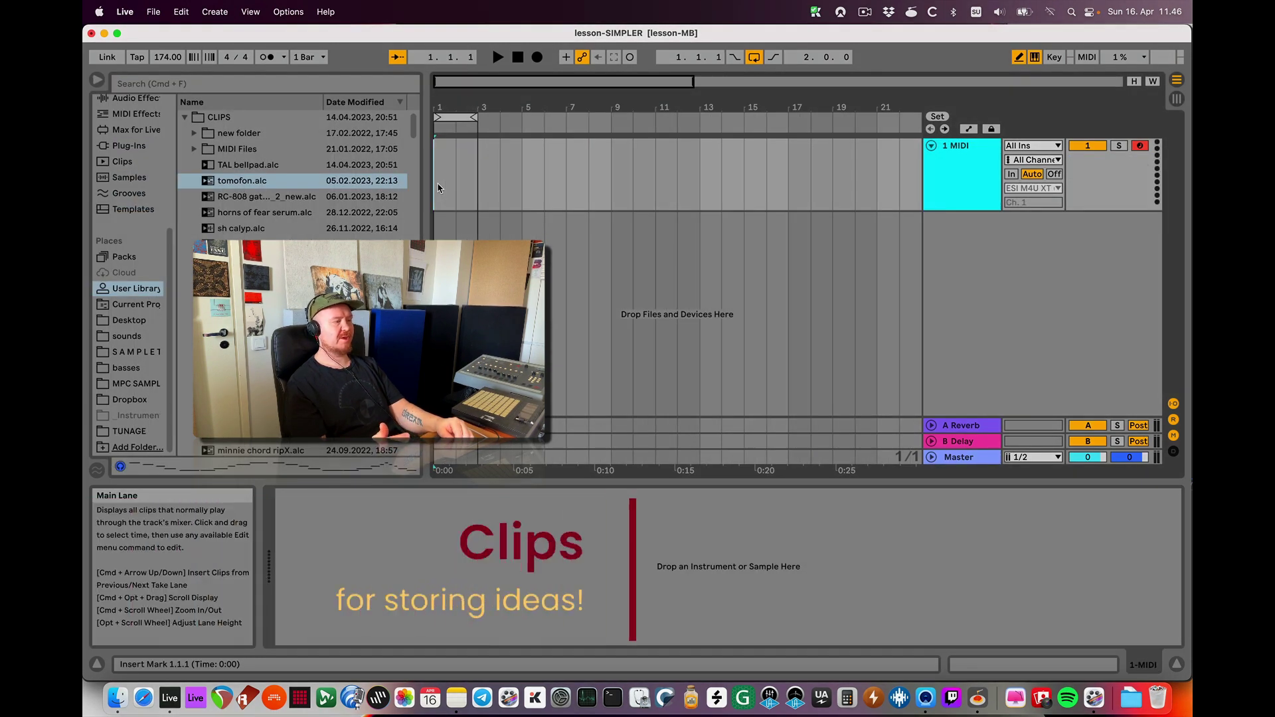
Step: Place tomofon.alc from the Clips folder on a new track, loop bars 1 to 9, and audition it
left_click(275, 185)
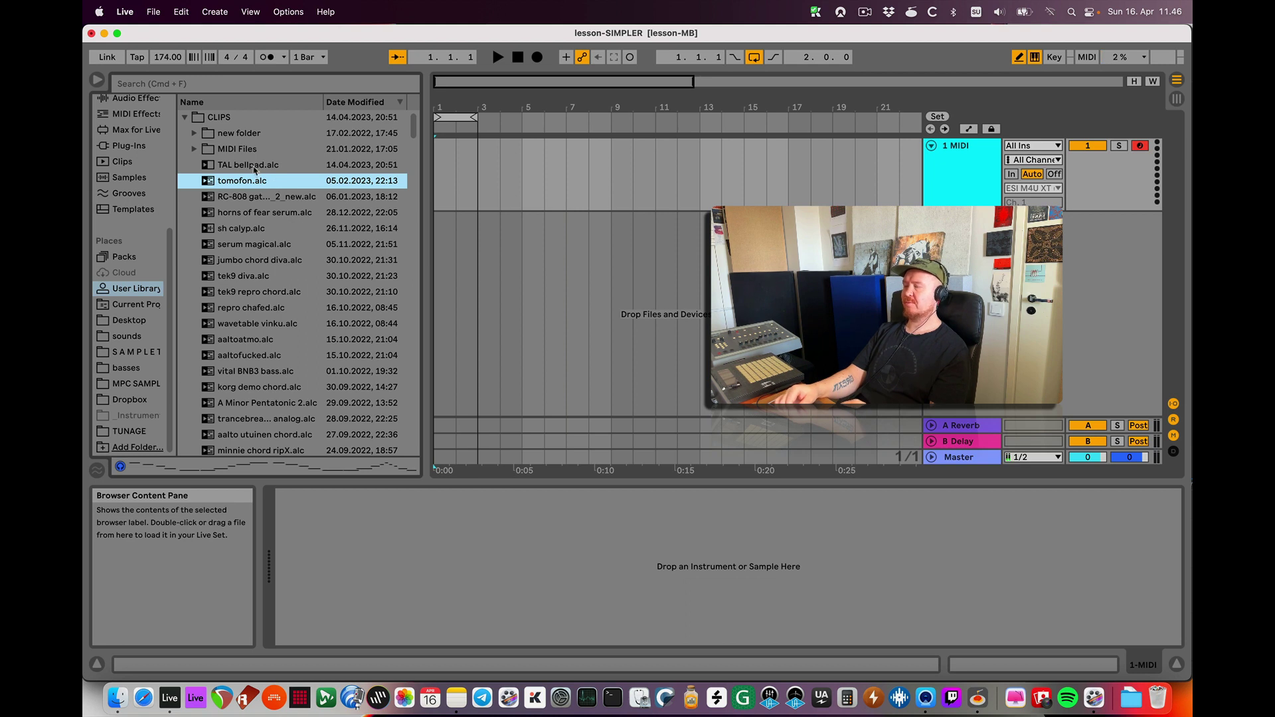
left_click_drag(392, 251, 438, 234)
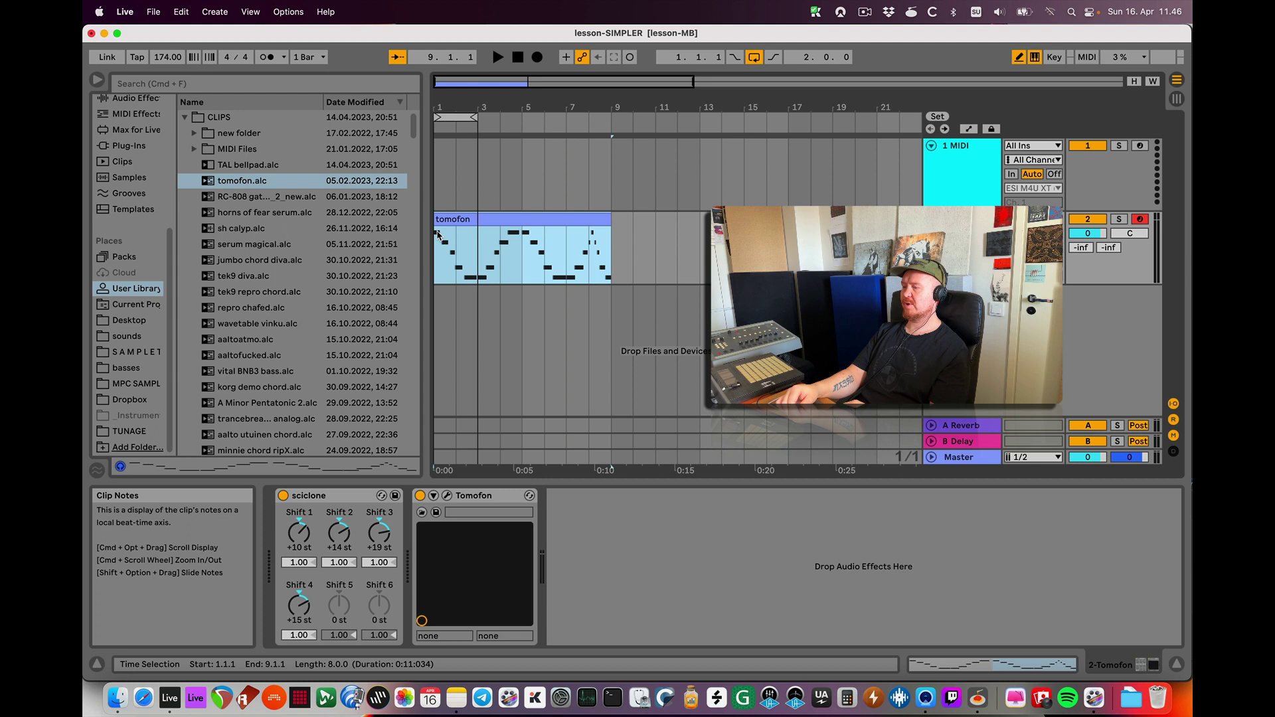
left_click(627, 166)
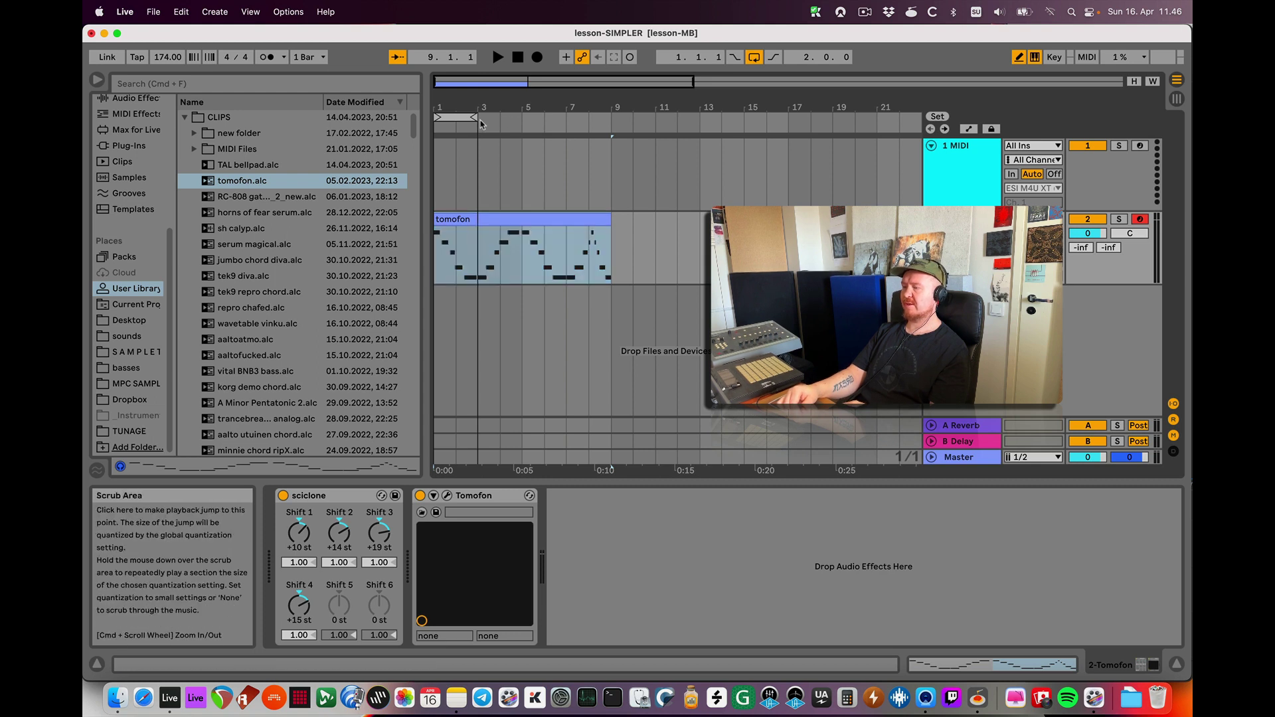
left_click_drag(480, 120, 611, 119)
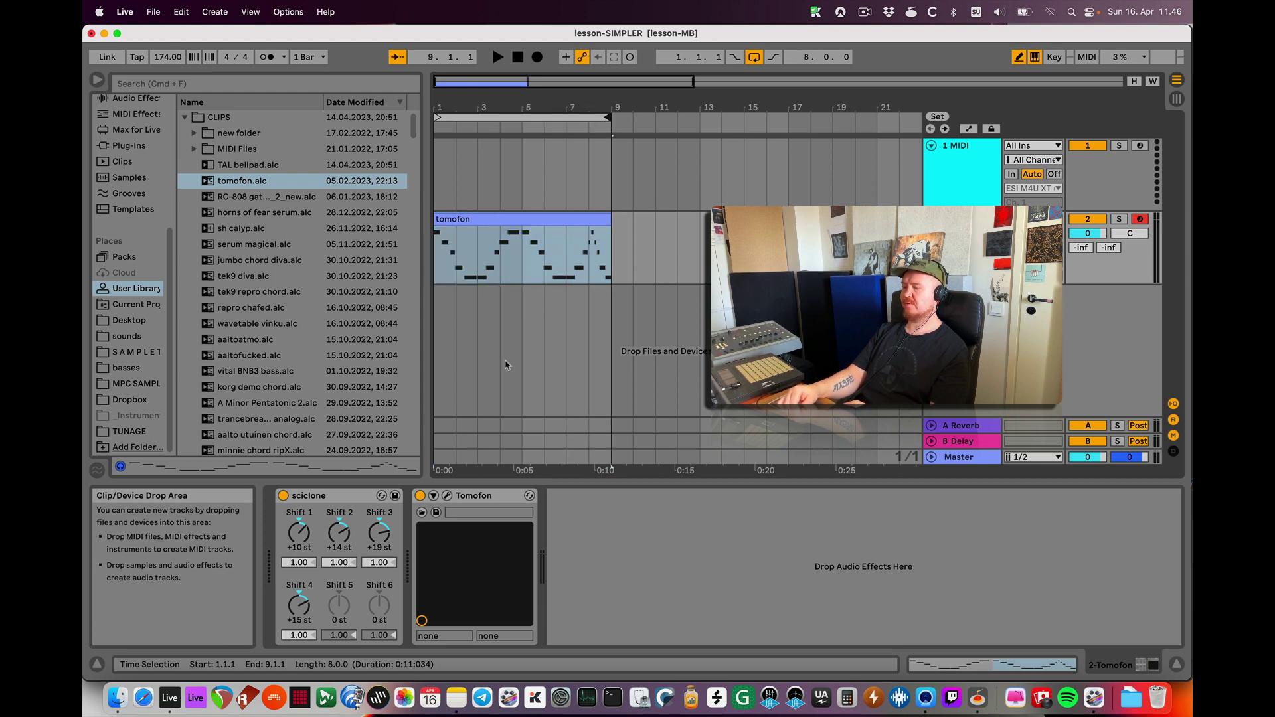
key("space")
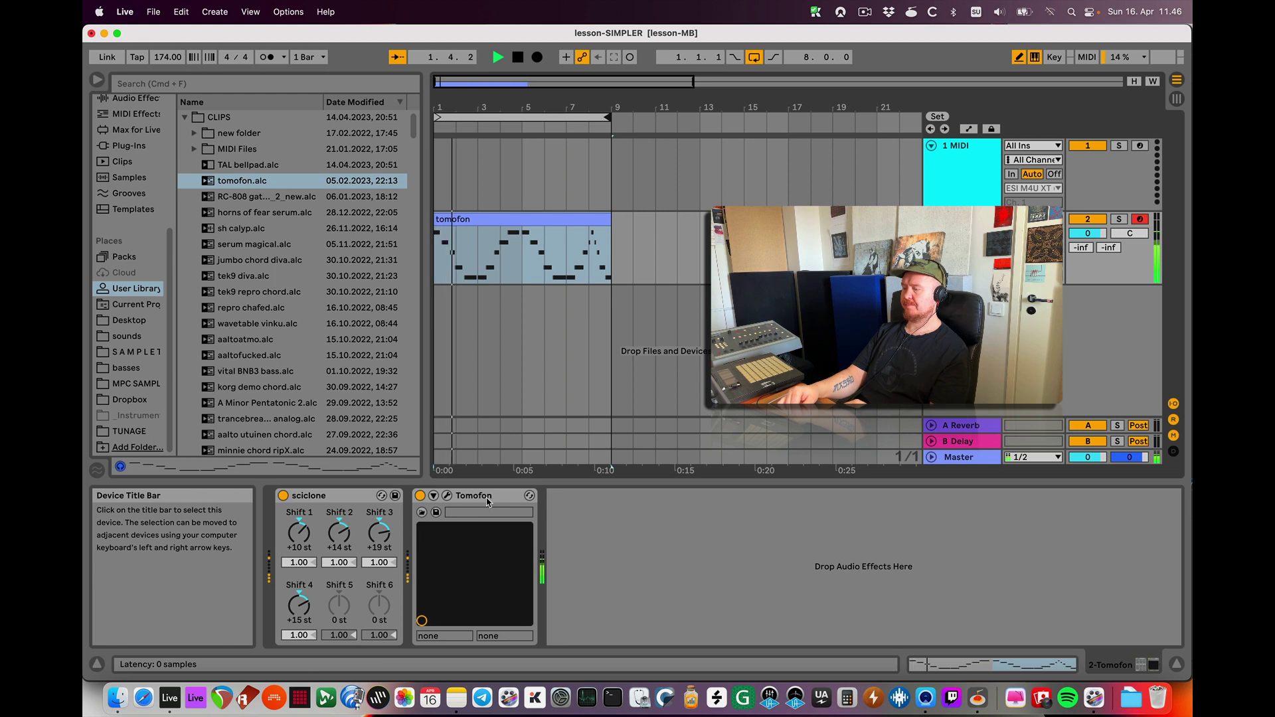
key("space")
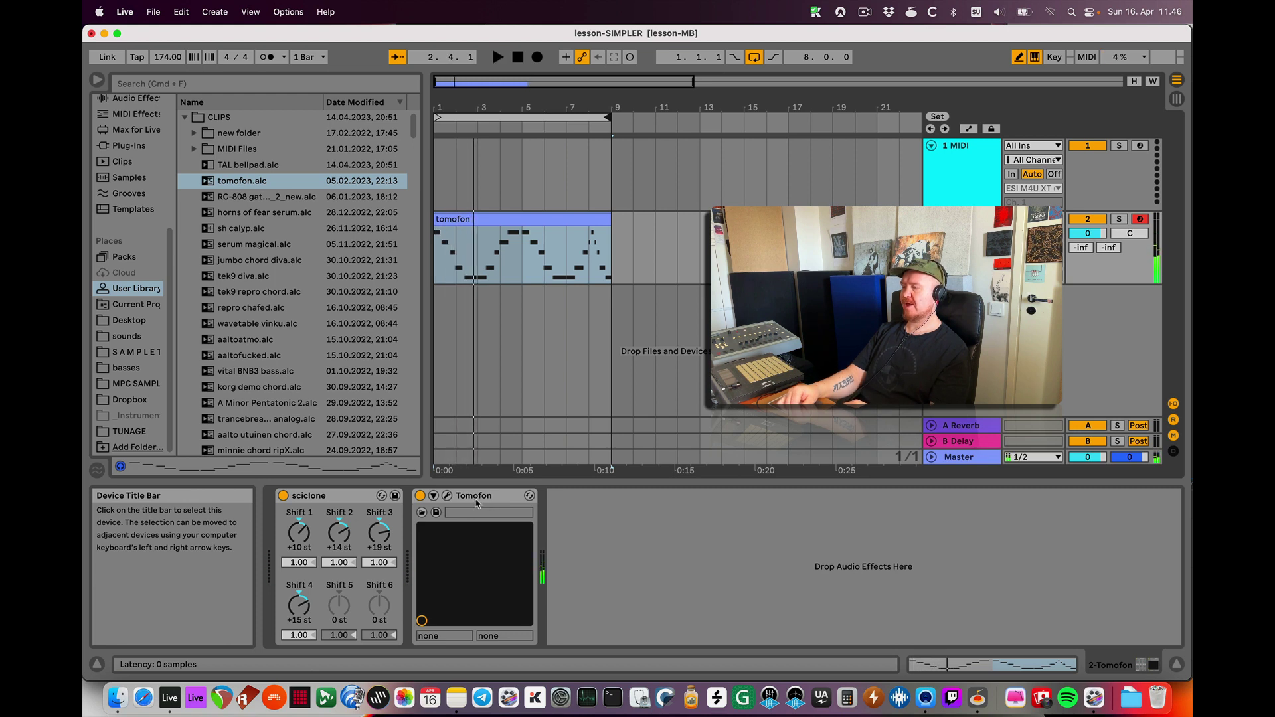
left_click(335, 500)
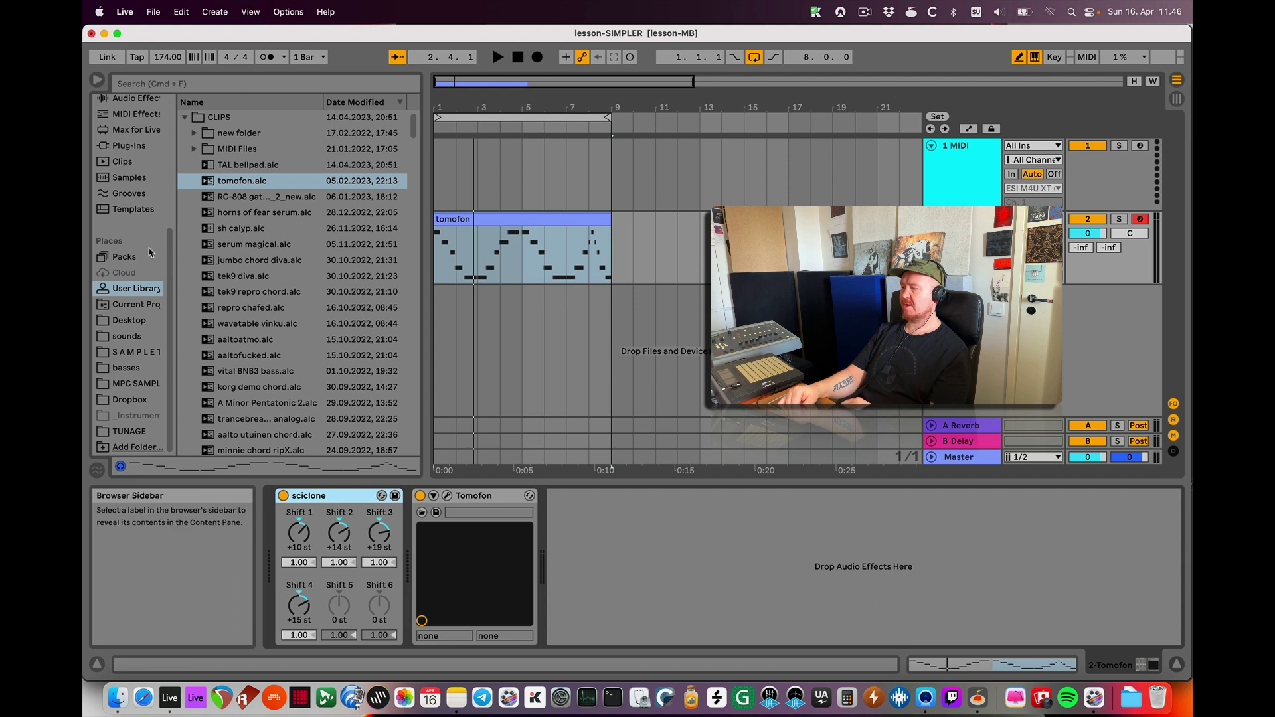
Step: Add Reverb from Audio Effects > Reverb & Resonance after Tomofon with 8.57 s decay, and play
scroll(142, 208, "up", 4)
scroll(142, 208, "up", 2)
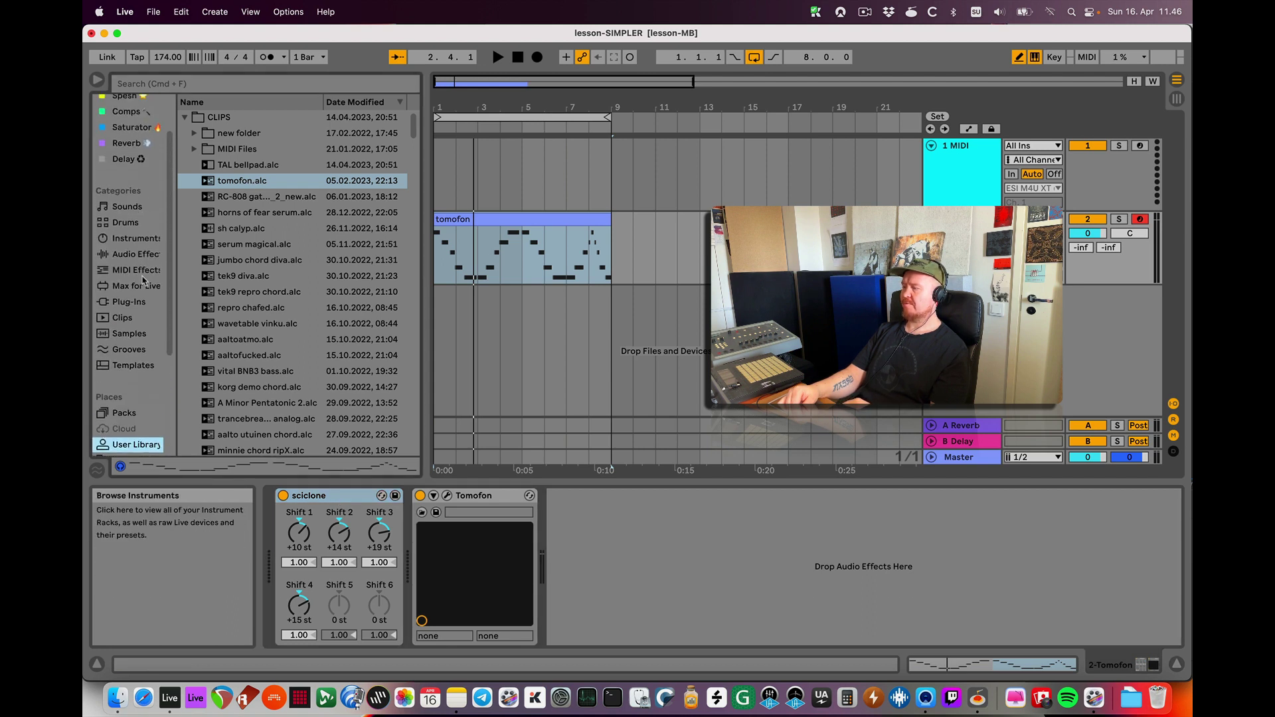
left_click(142, 286)
left_click(136, 254)
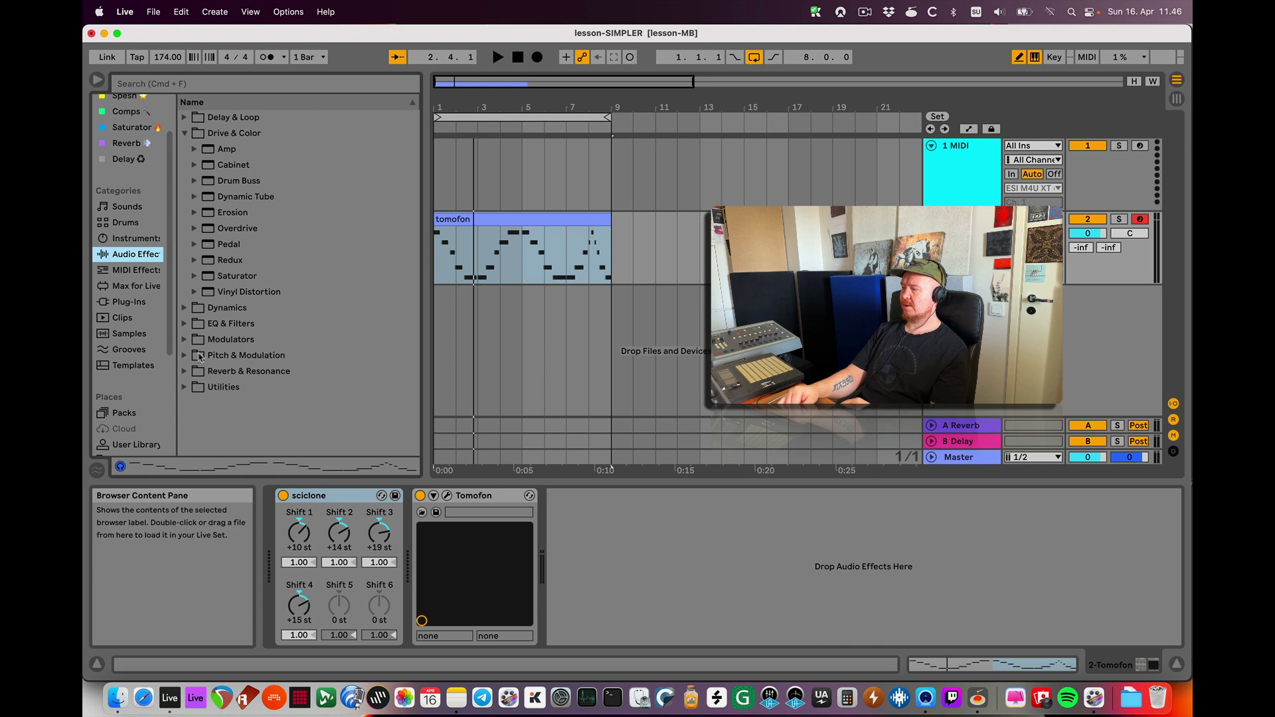
left_click(188, 372)
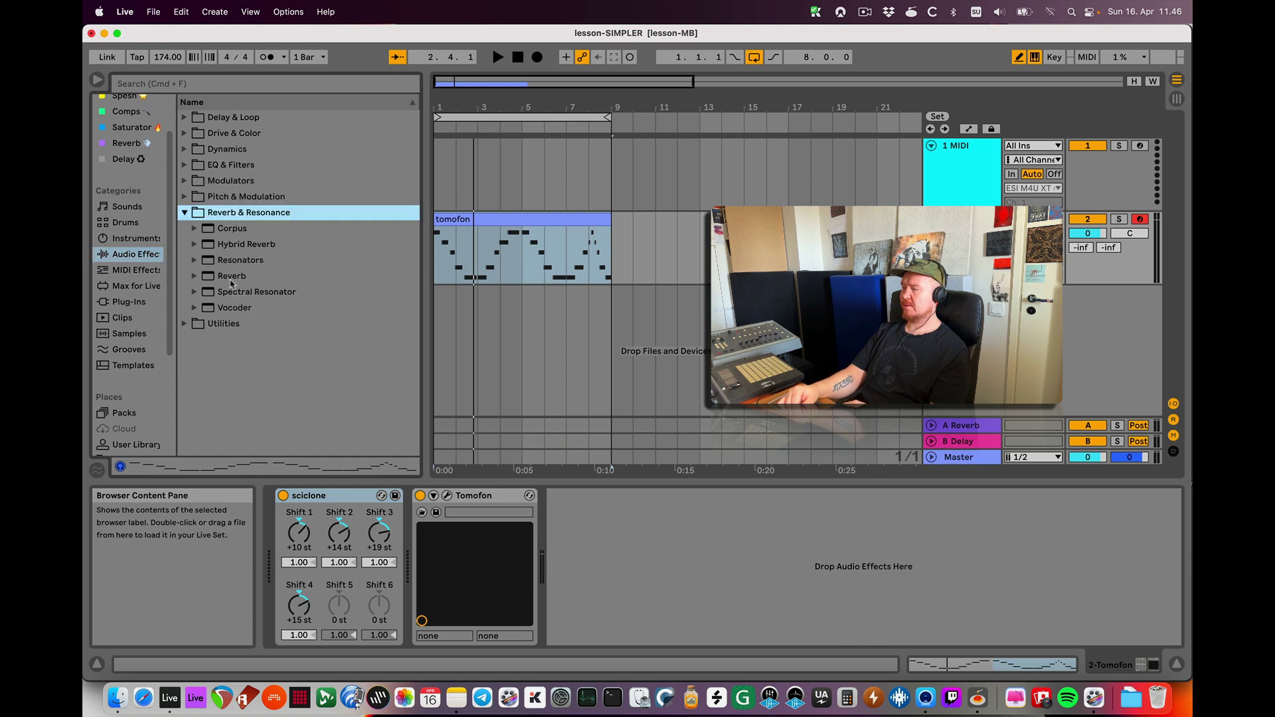
left_click_drag(232, 276, 621, 563)
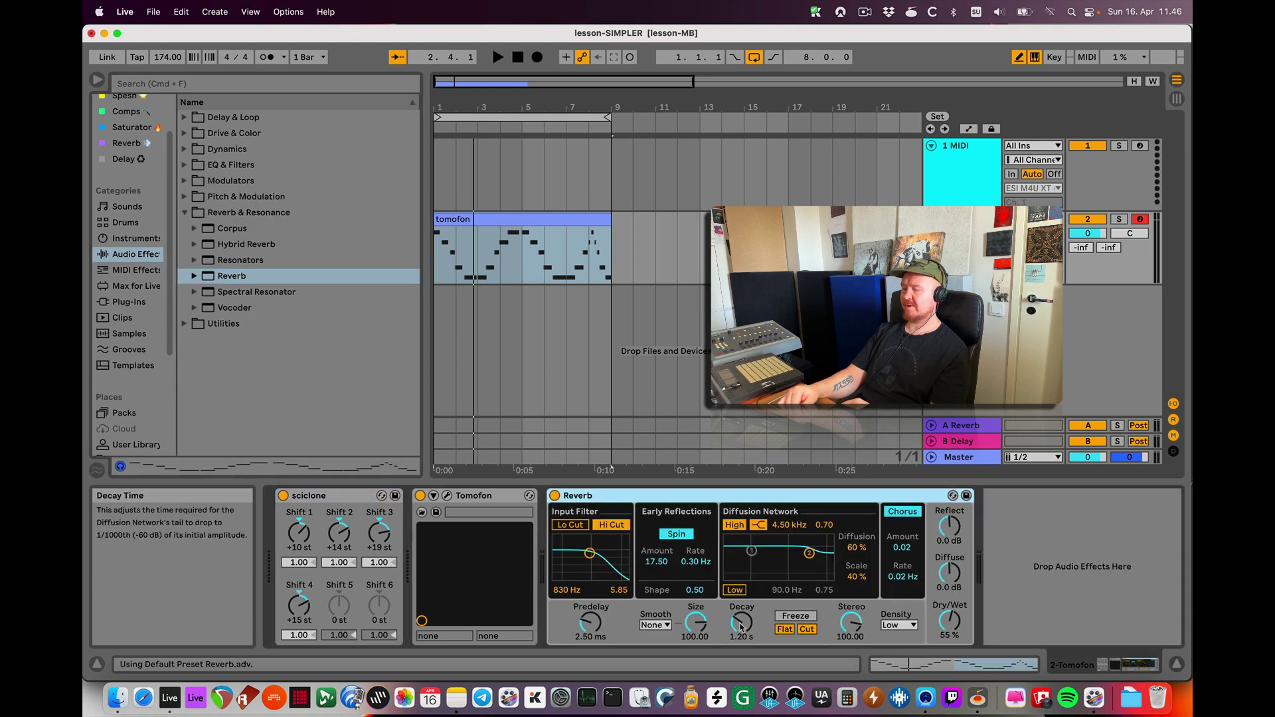
left_click_drag(742, 623, 742, 585)
key("space")
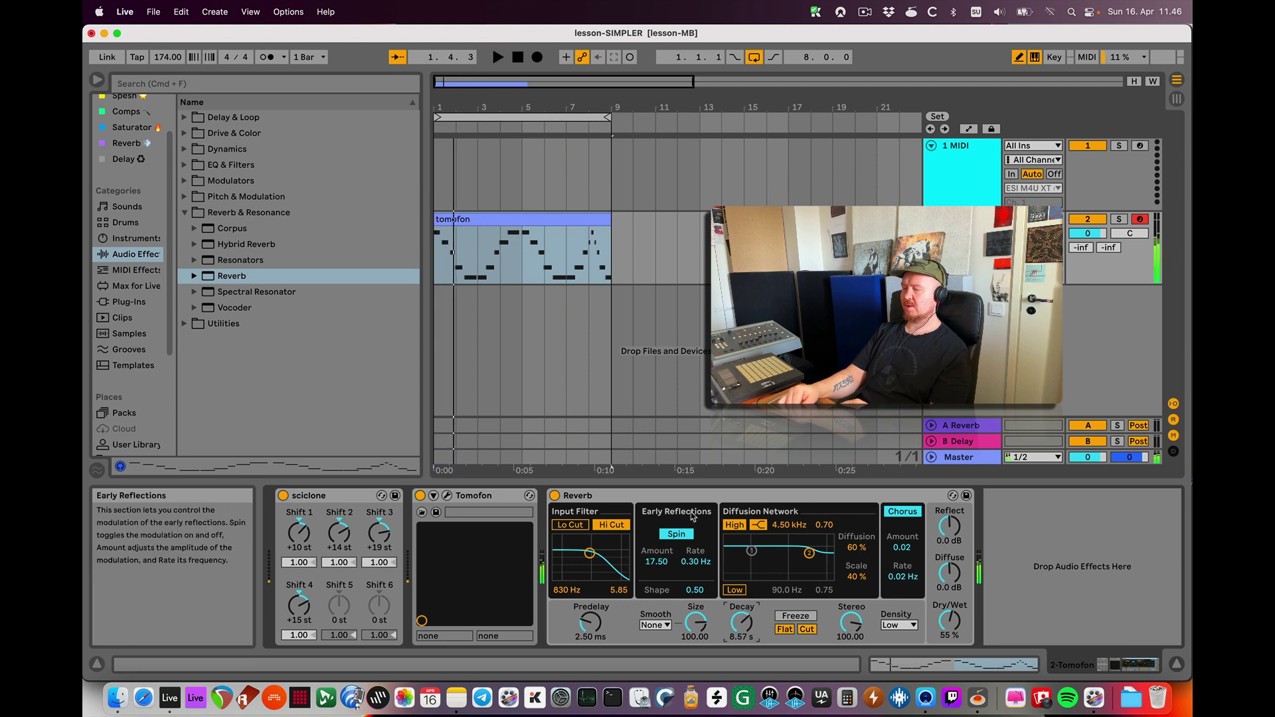
Step: Rename the tomofon clip to 'new2' and save it with its devices to the User Library Clips folder
left_click(524, 224)
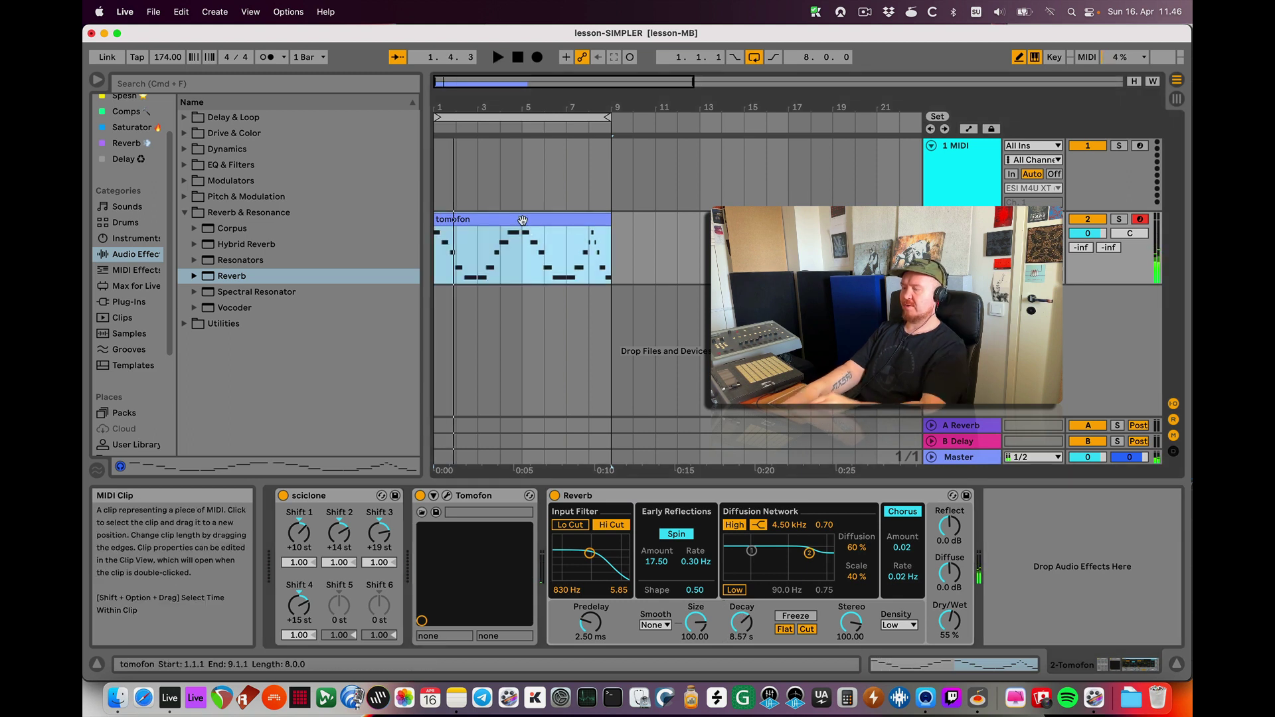
type("new2")
key("Return")
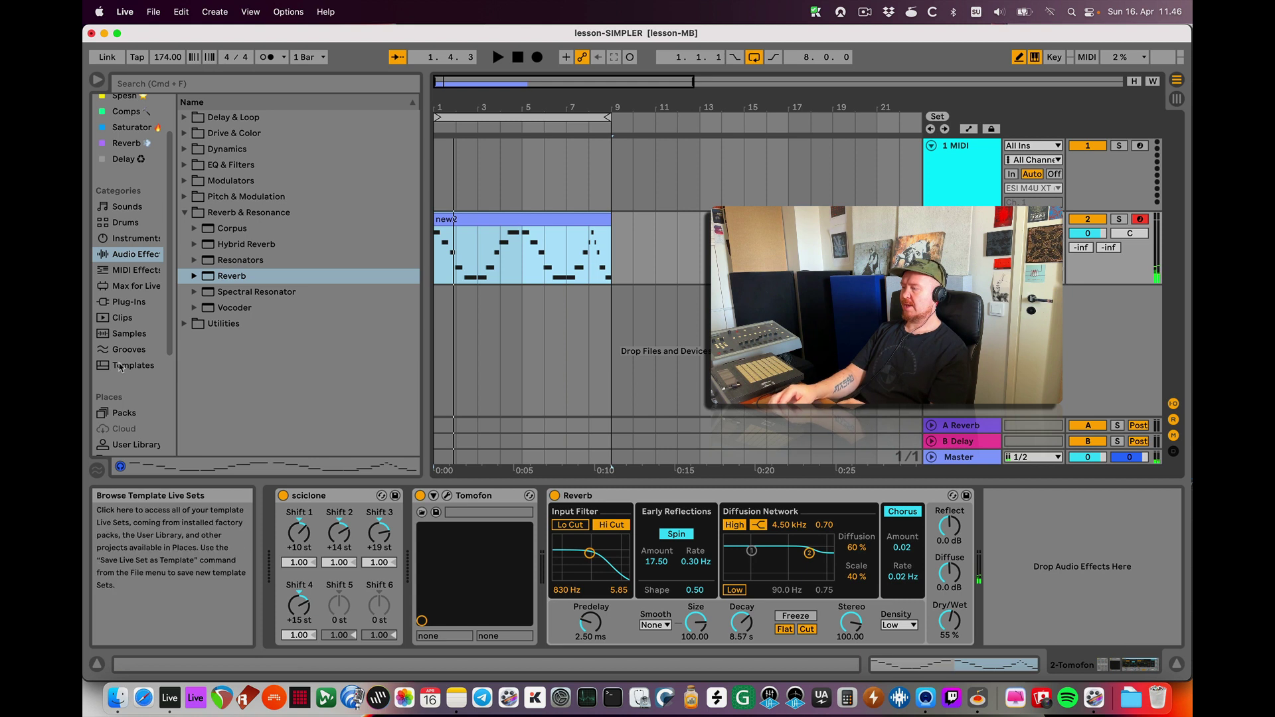
scroll(142, 370, "down", 3)
left_click(143, 357)
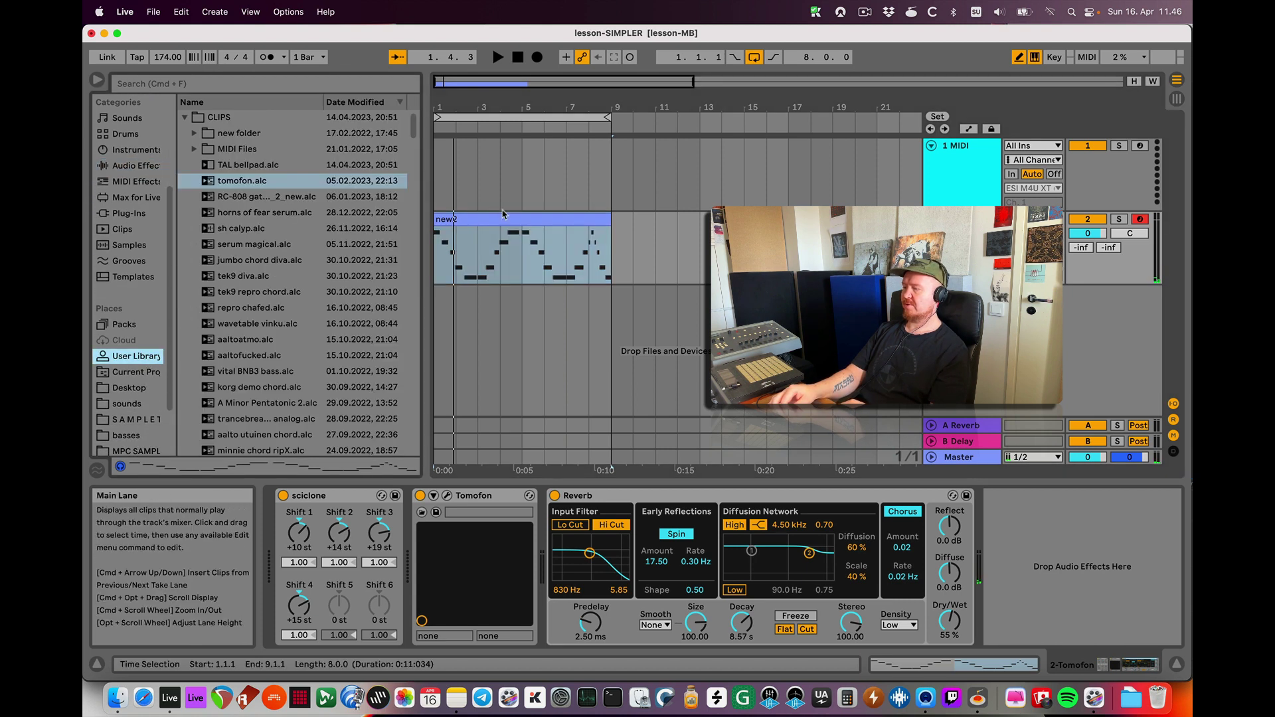
left_click_drag(490, 219, 290, 197)
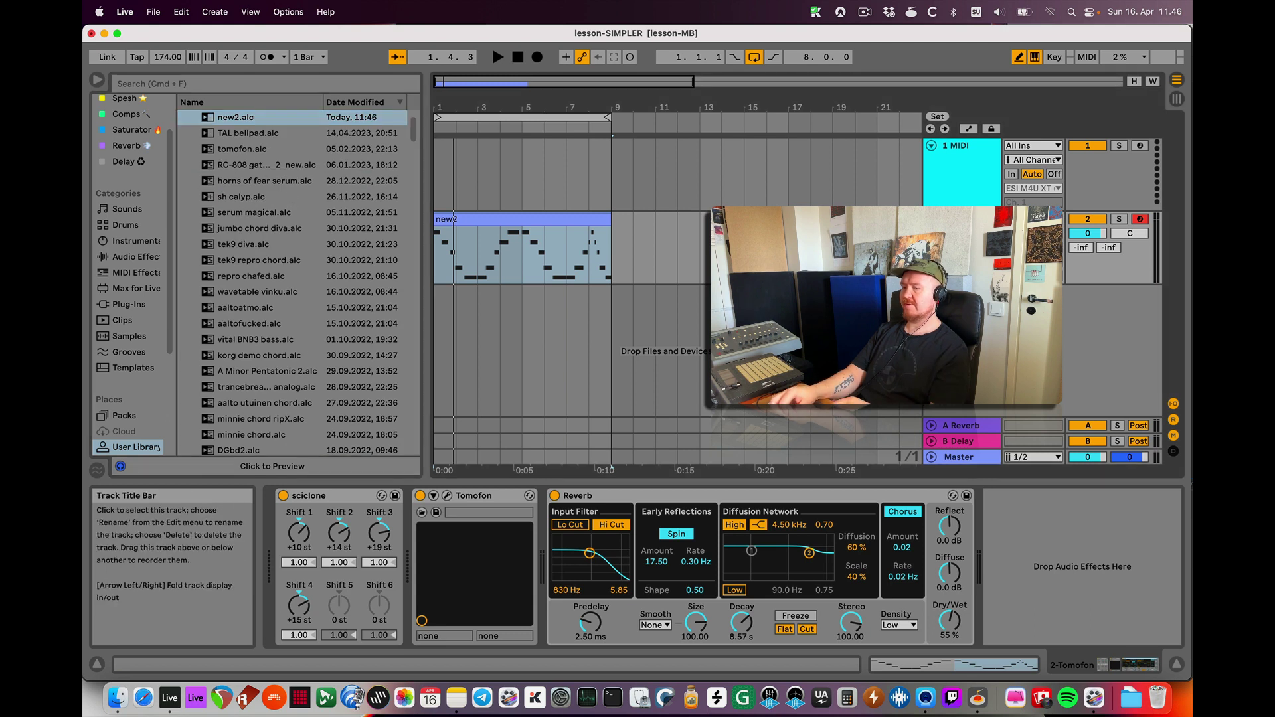
Step: Load new2.alc onto a new third MIDI track and play it
key("super+shift+t")
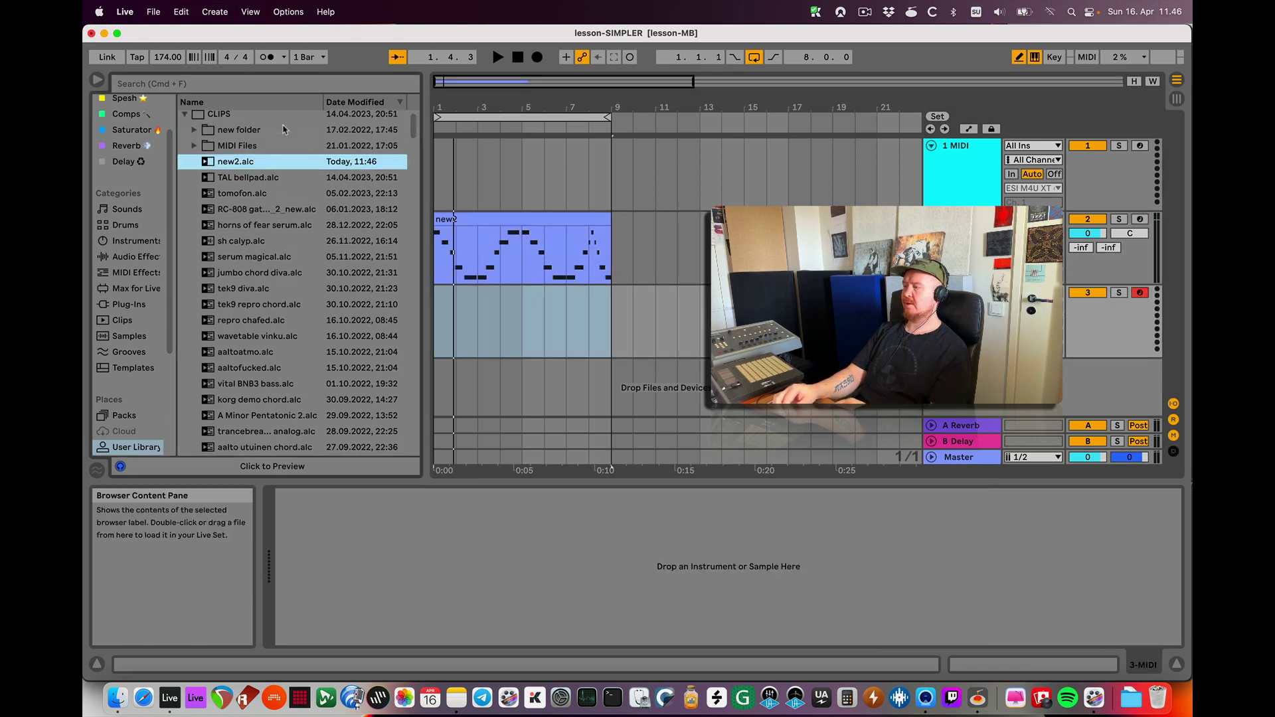
left_click_drag(239, 164, 439, 342)
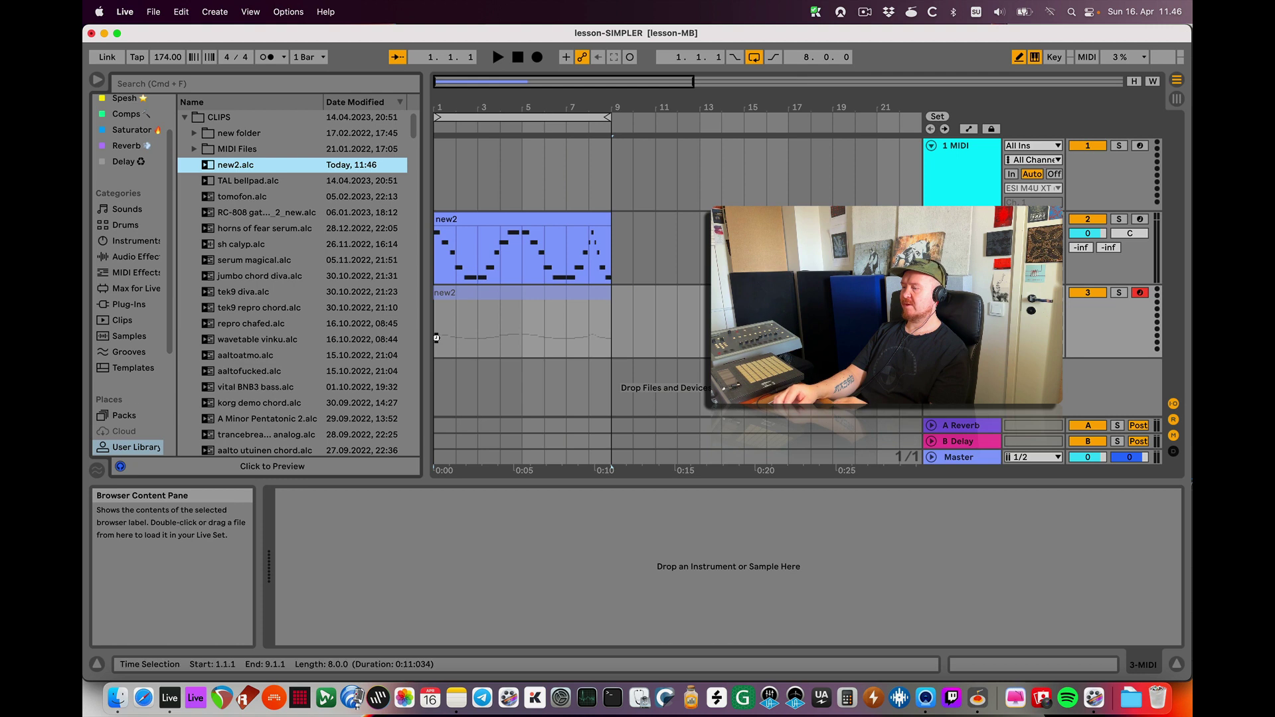
key("space")
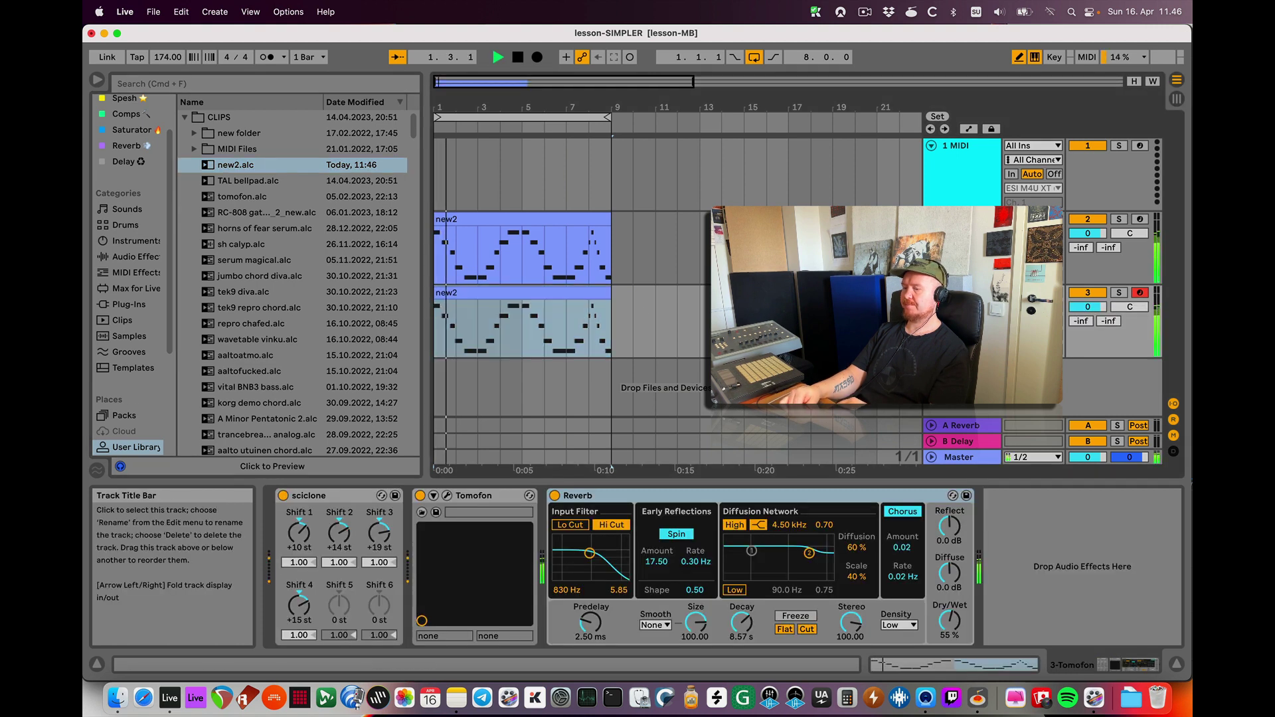
Step: Solo the reloaded new2 track 3 and select serum magical.alc in the Clips browser
left_click(1120, 292)
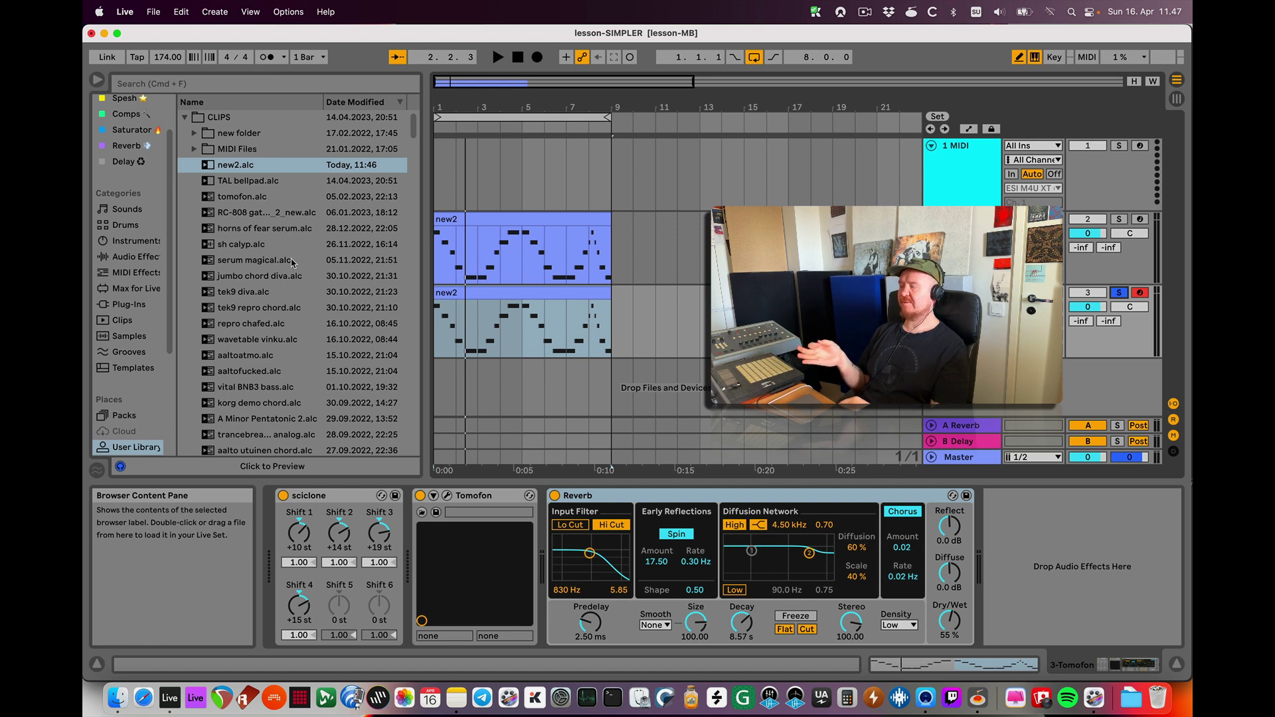
left_click(292, 260)
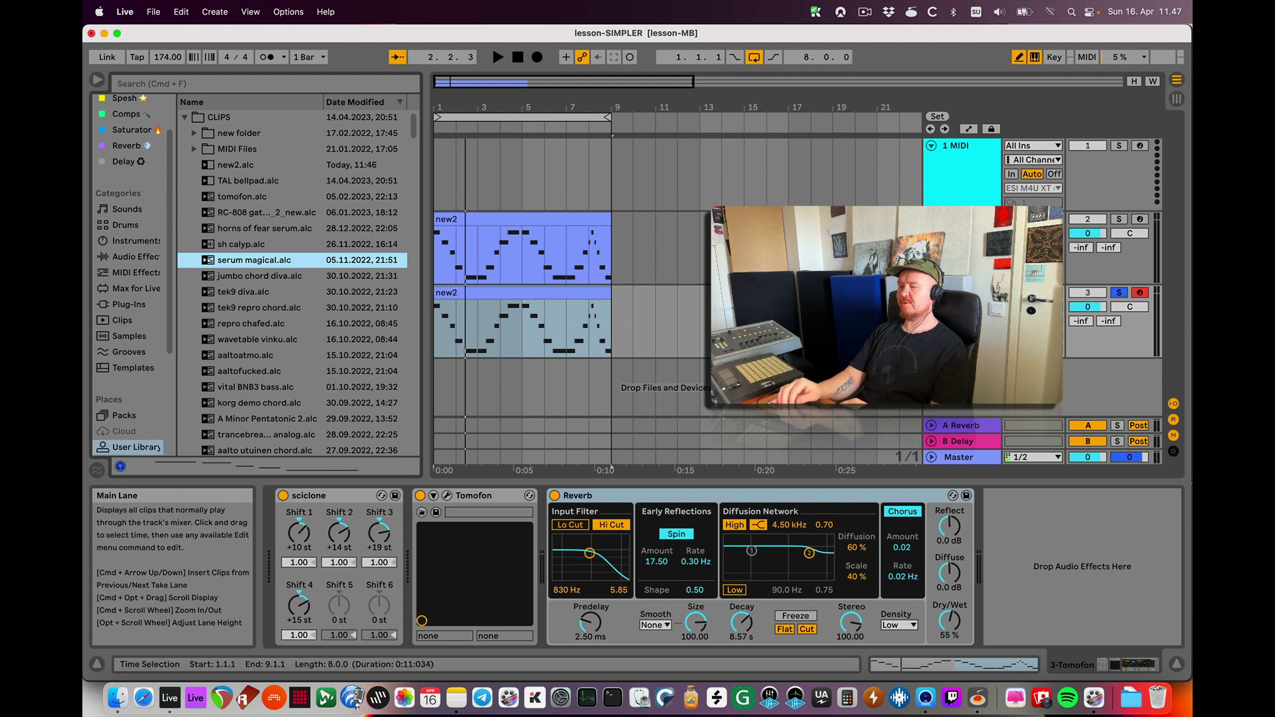
Step: Collapse the upper tracks, add serum magical.alc as a new track, and audition its clip
left_click(932, 219)
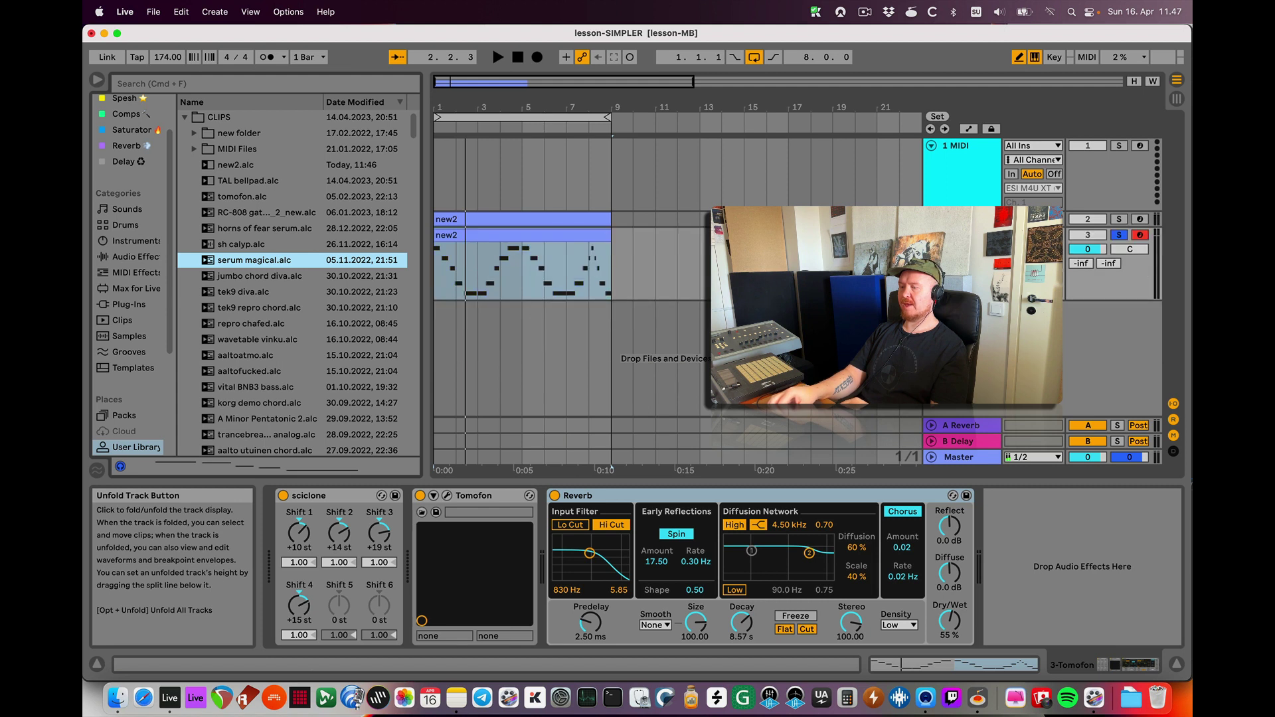
left_click(932, 146)
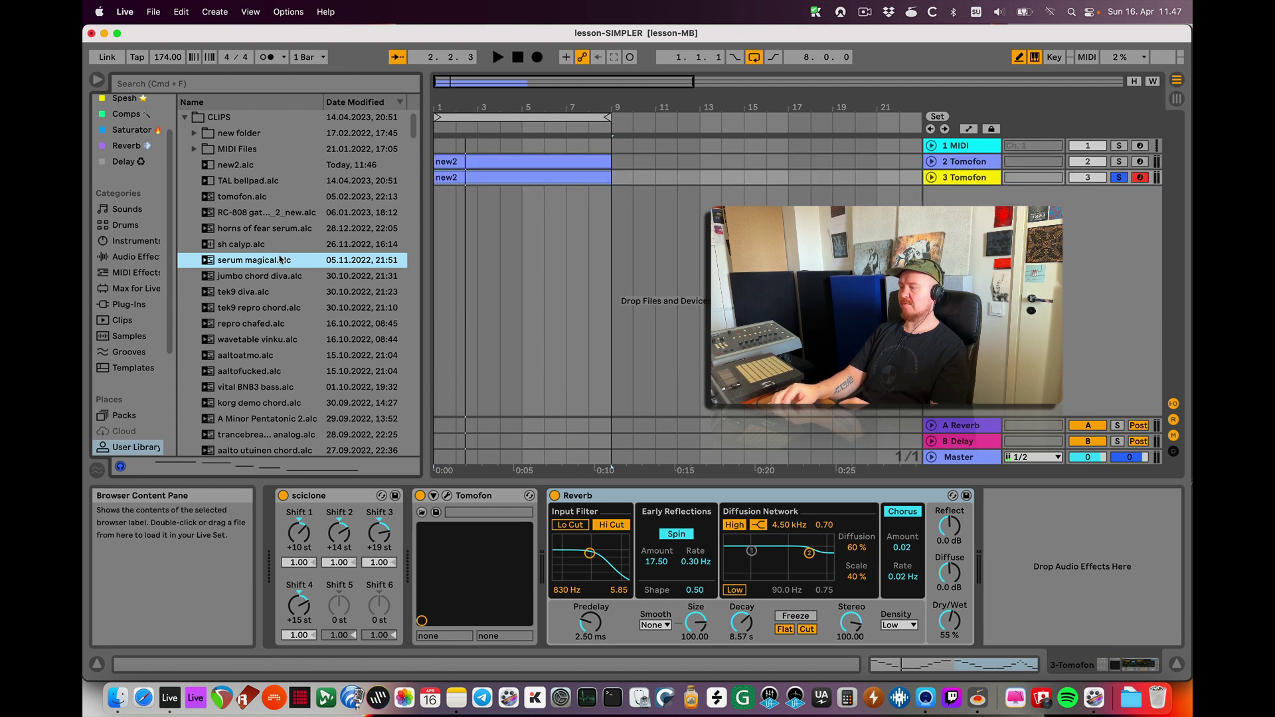
left_click_drag(259, 261, 458, 194)
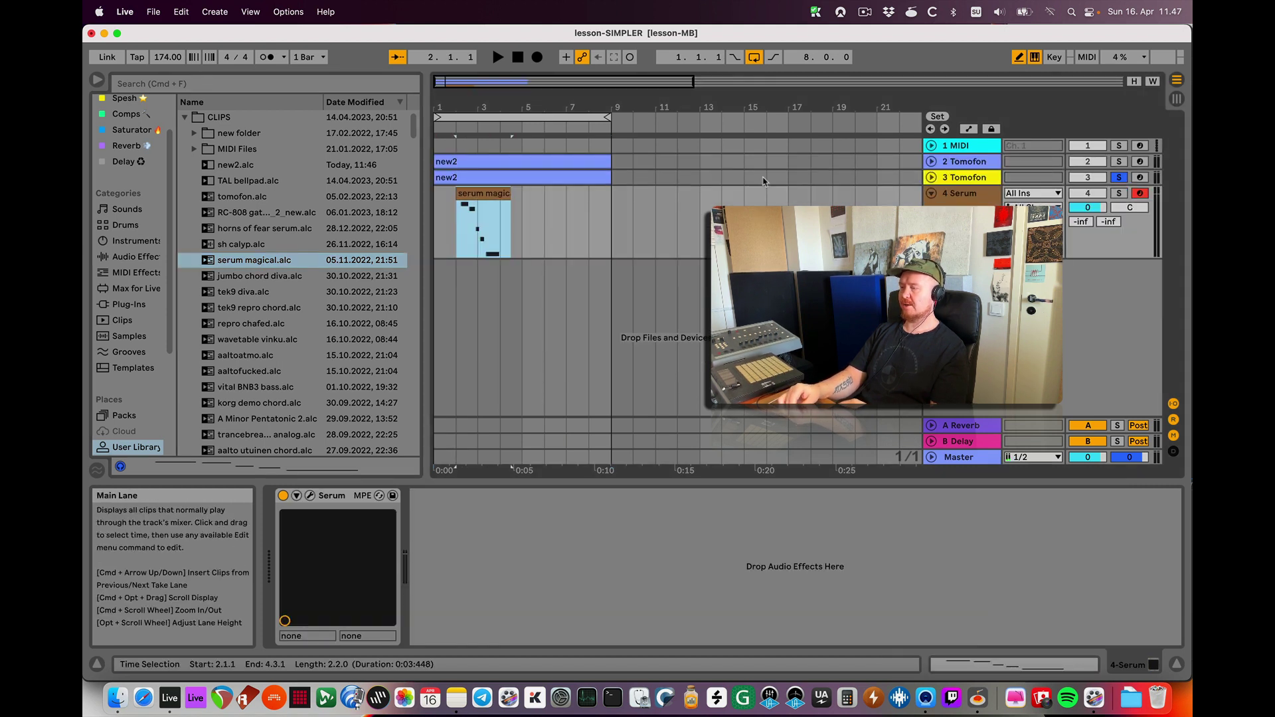
left_click(480, 193)
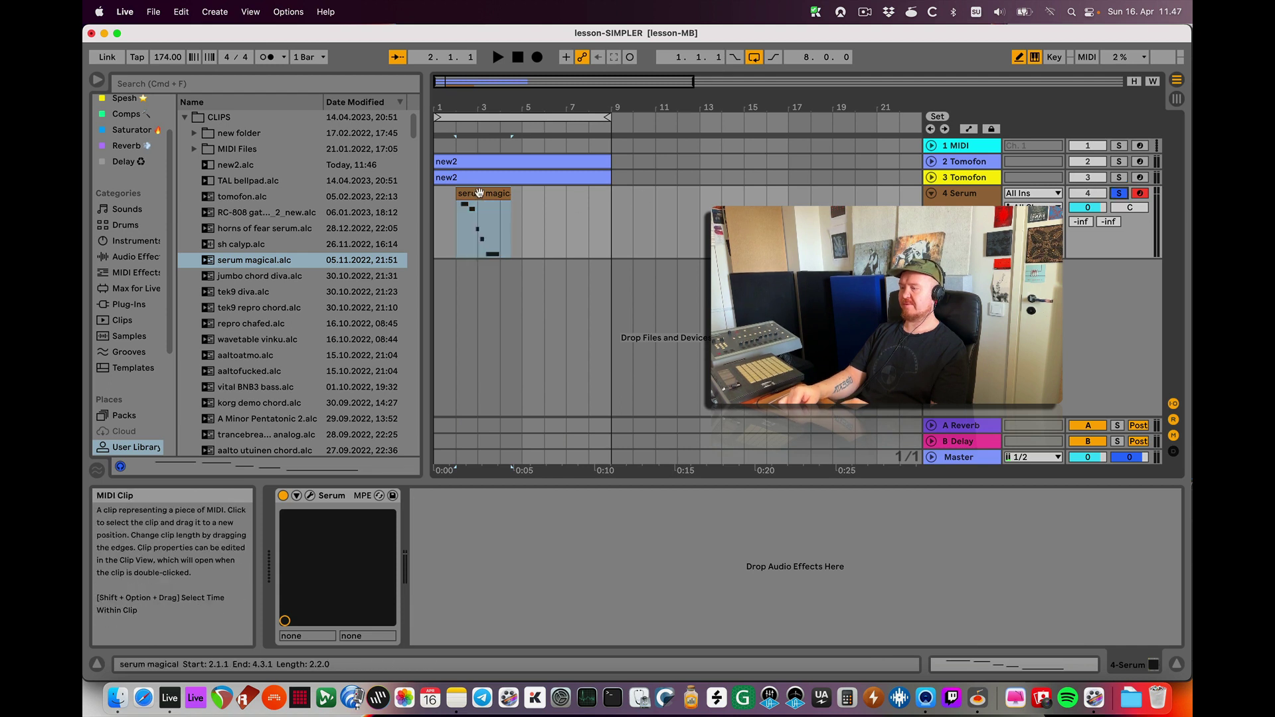
key("space")
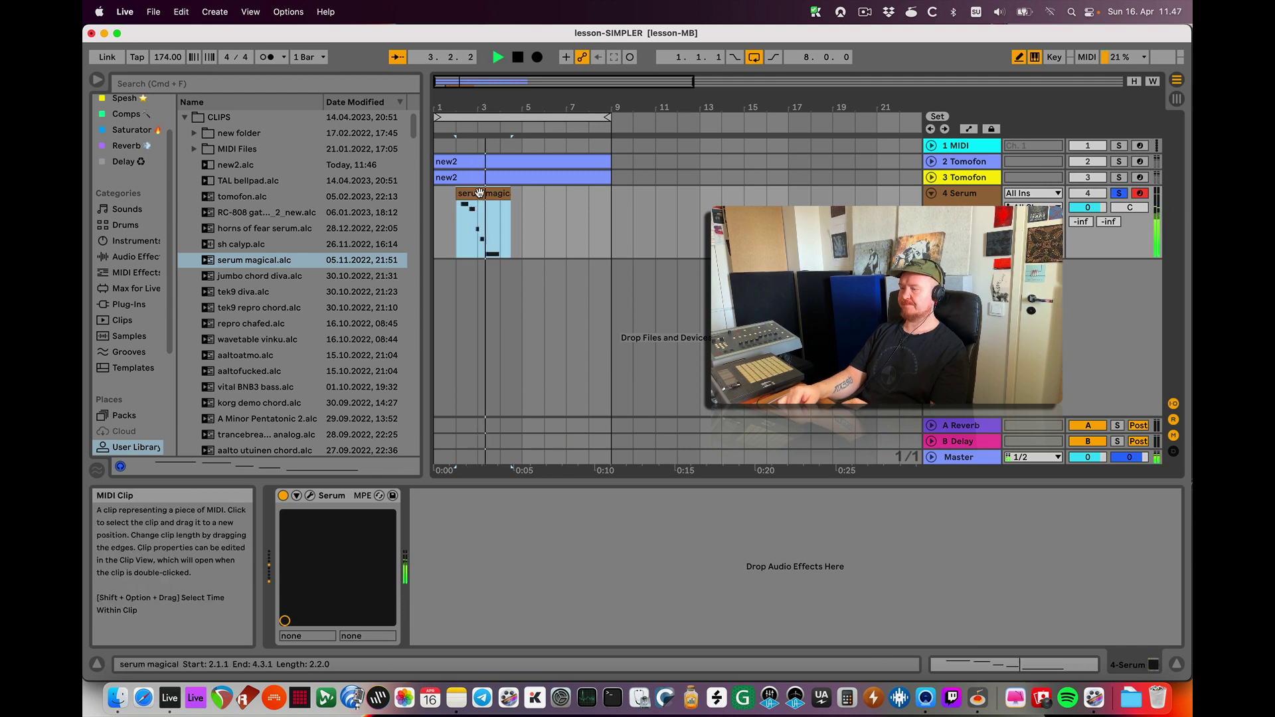
key("space")
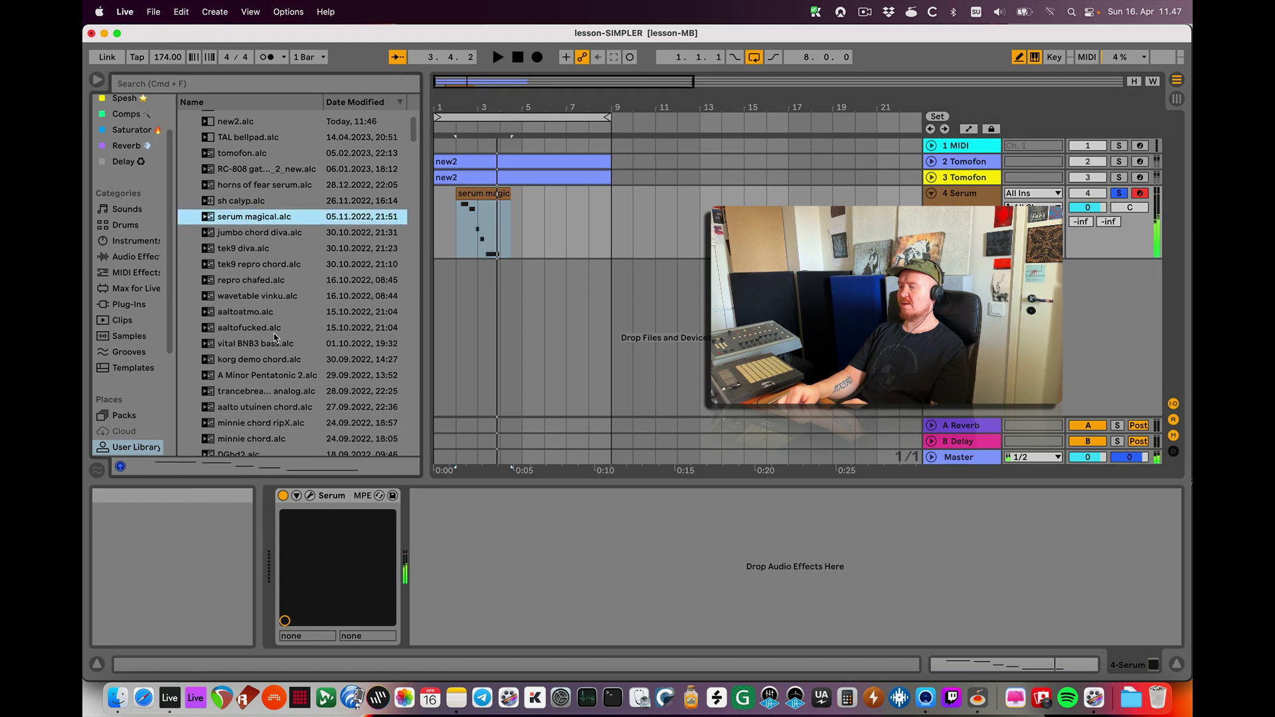
Step: Add vital BNB3 bass.alc as a new track, solo and expand it, and play it
scroll(274, 338, "down", 3)
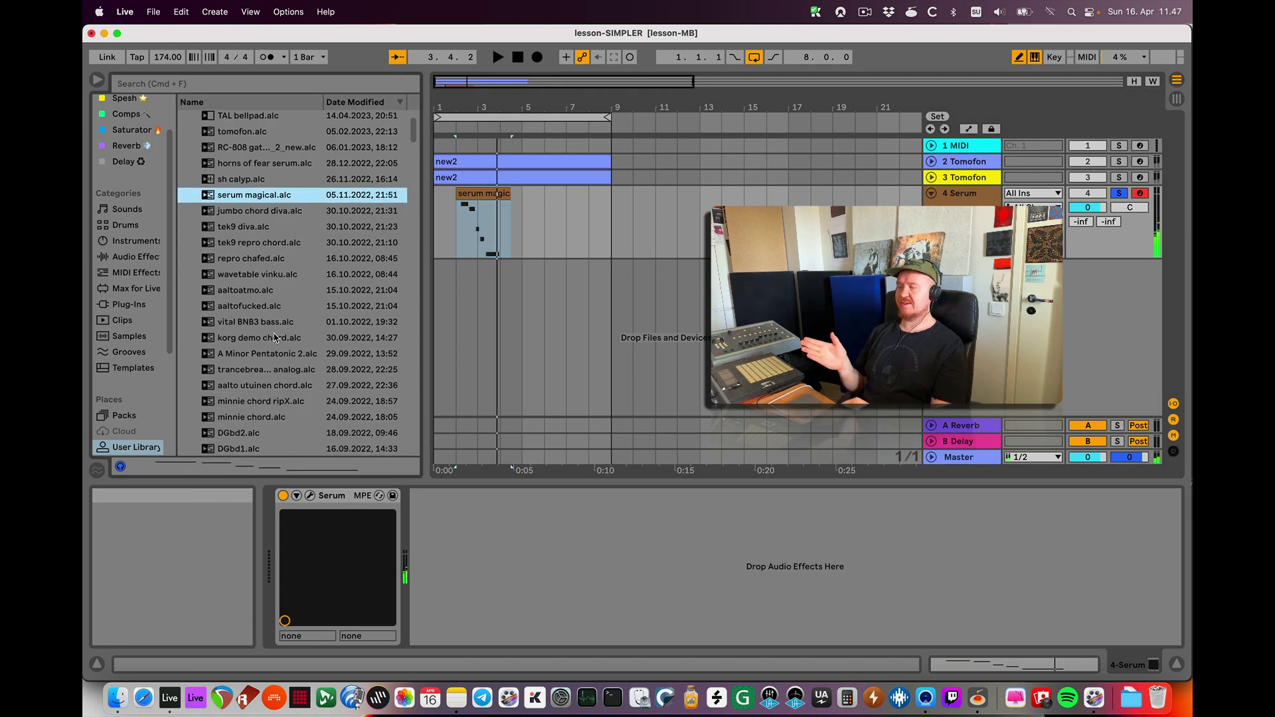
scroll(274, 338, "down", 2)
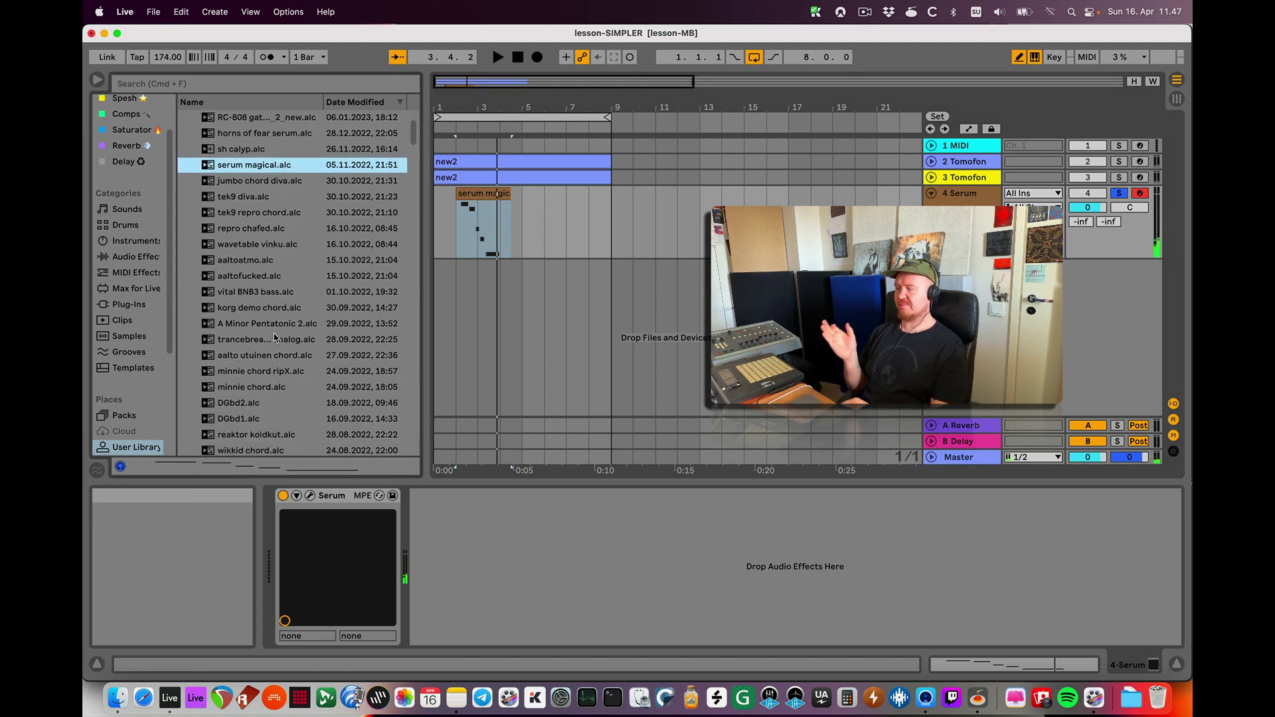
left_click_drag(272, 293, 446, 273)
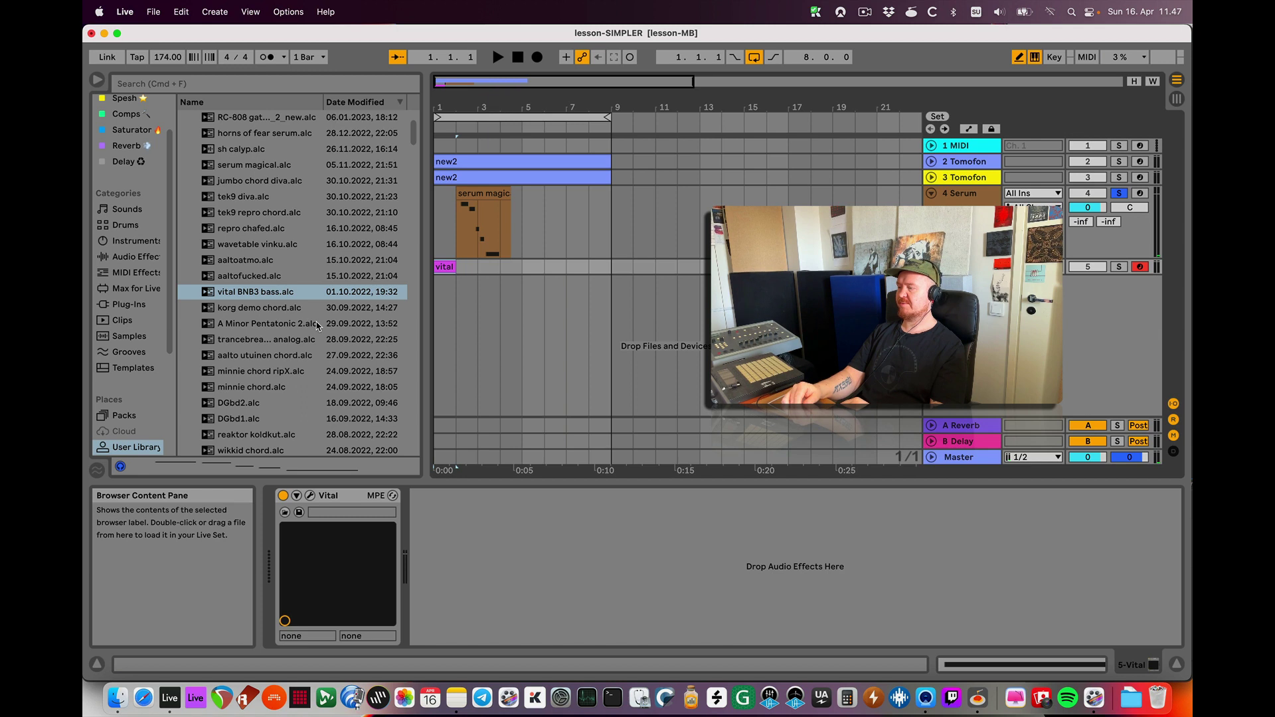
scroll(317, 325, "up", 3)
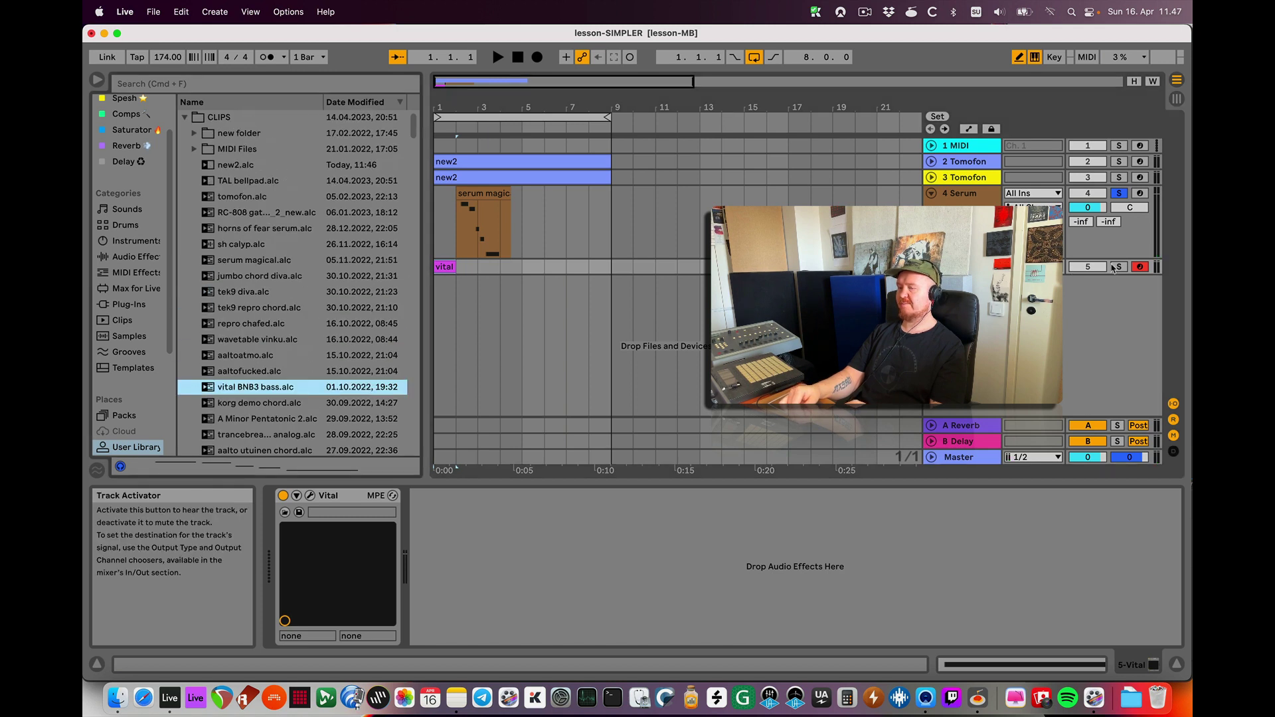
left_click(1120, 267)
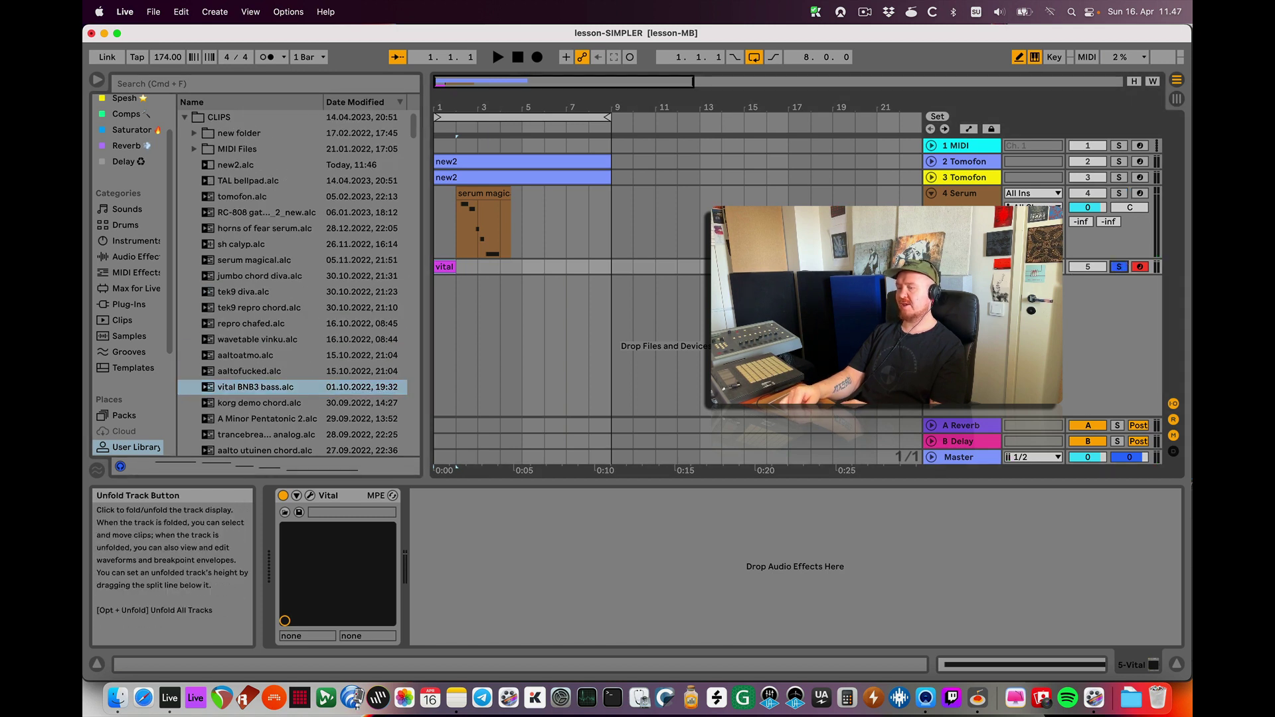
left_click(932, 266)
key("space")
key("space")
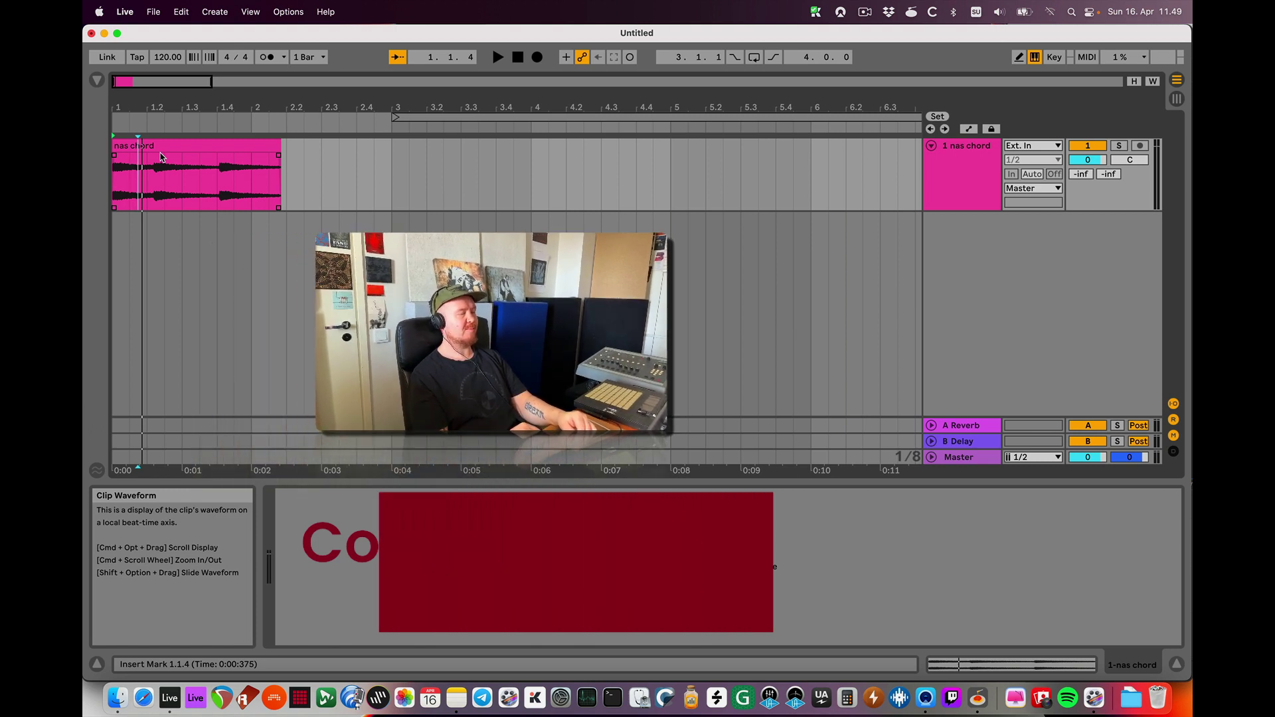
Step: Show the nas chord clip's waveform in Clip View and play it briefly
left_click(153, 145)
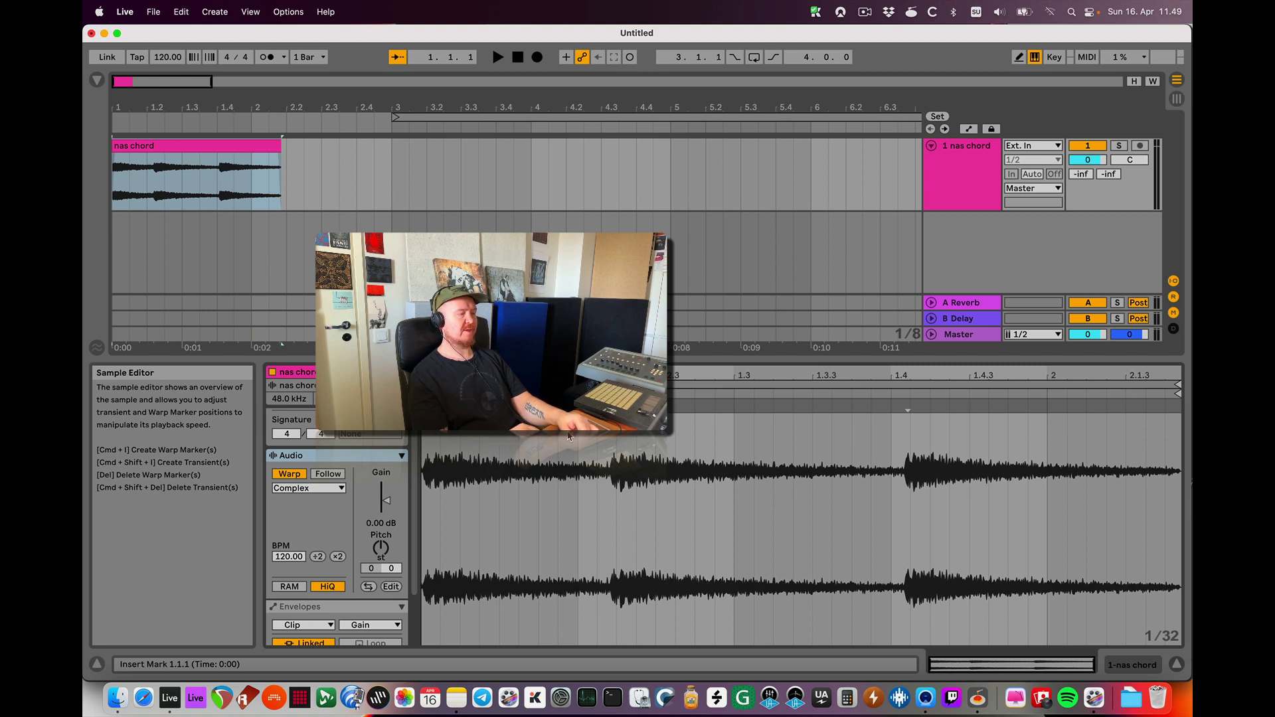
key("space")
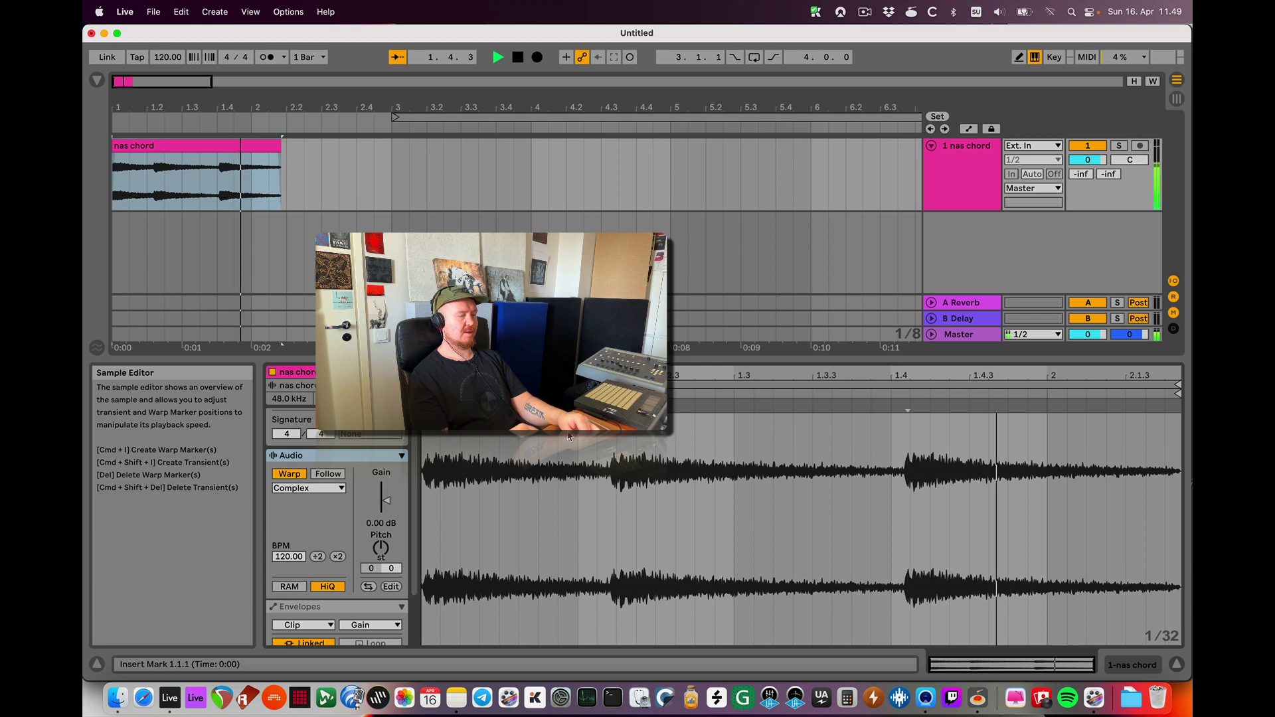
key("space")
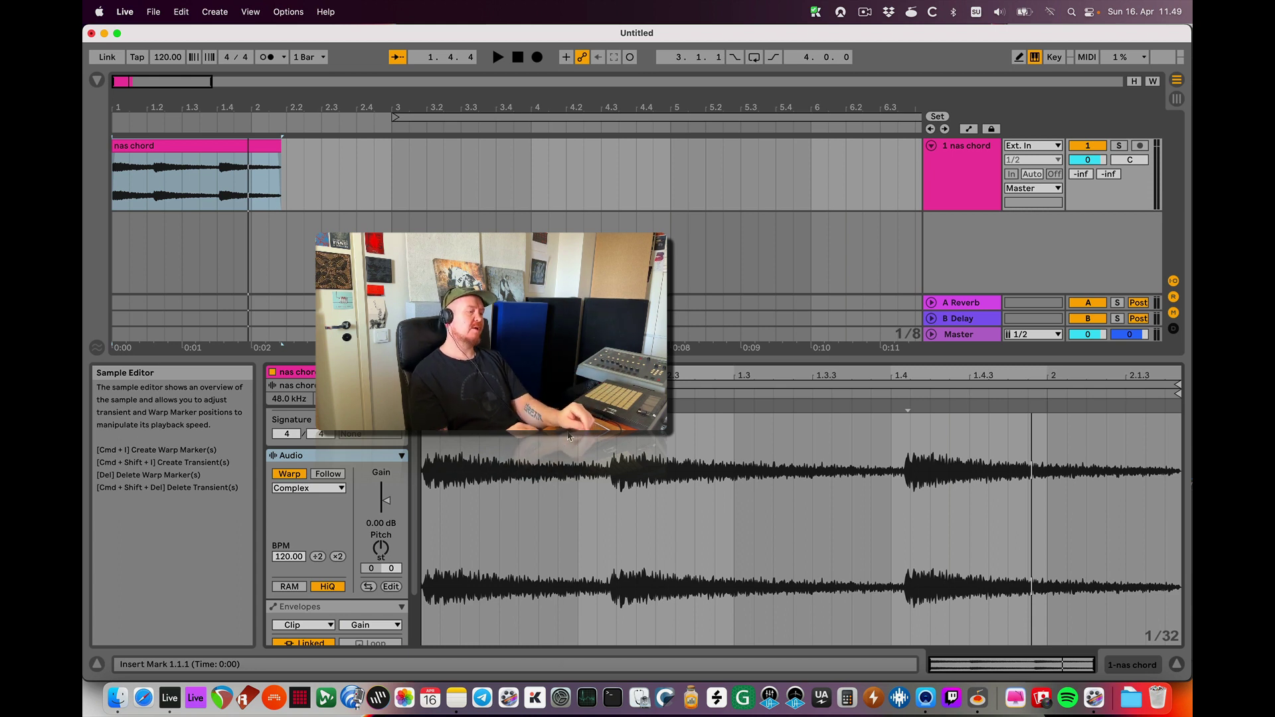
Step: Convert the nas chord harmony to a new MIDI track, then solo and play the audio track
right_click(570, 436)
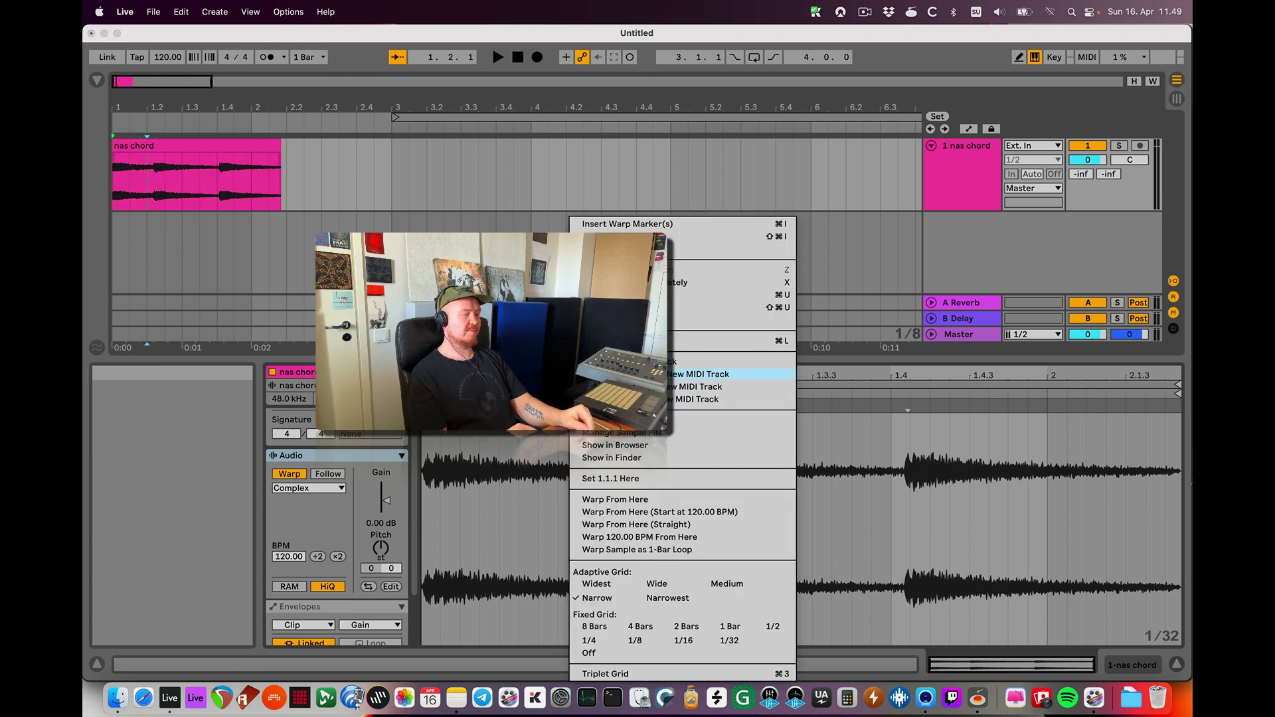
left_click(618, 374)
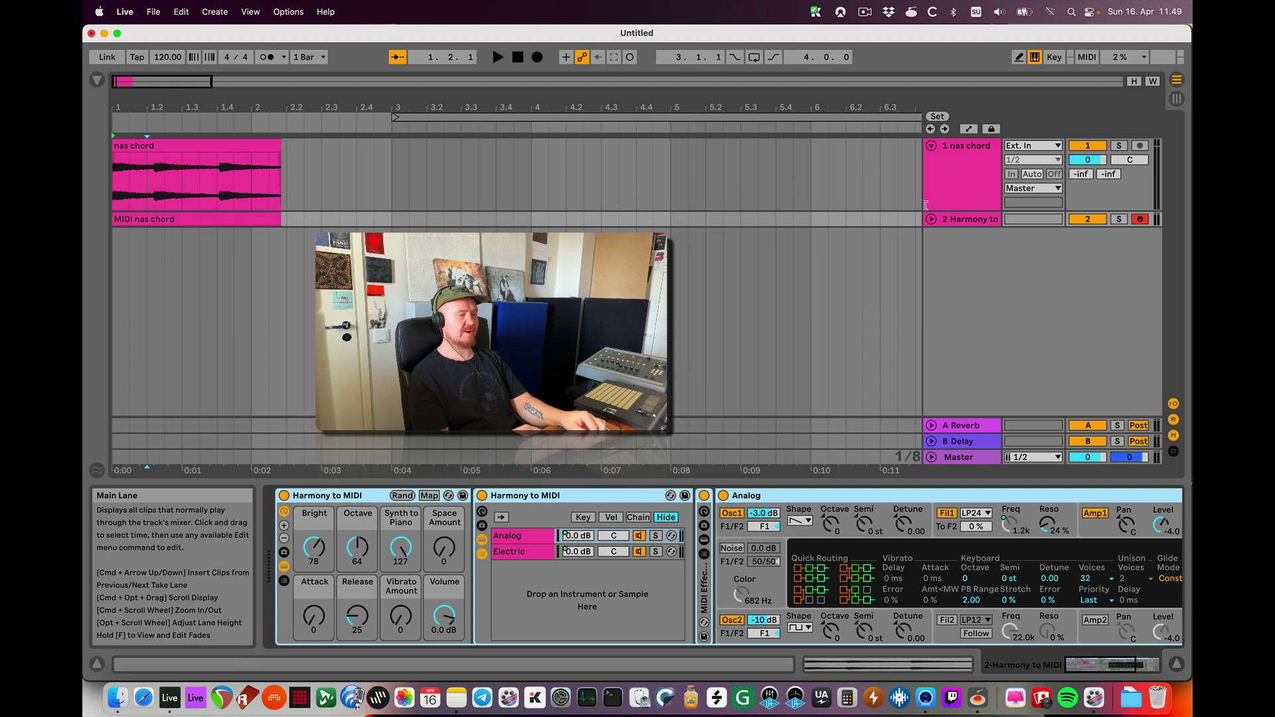
left_click(1120, 146)
key("space")
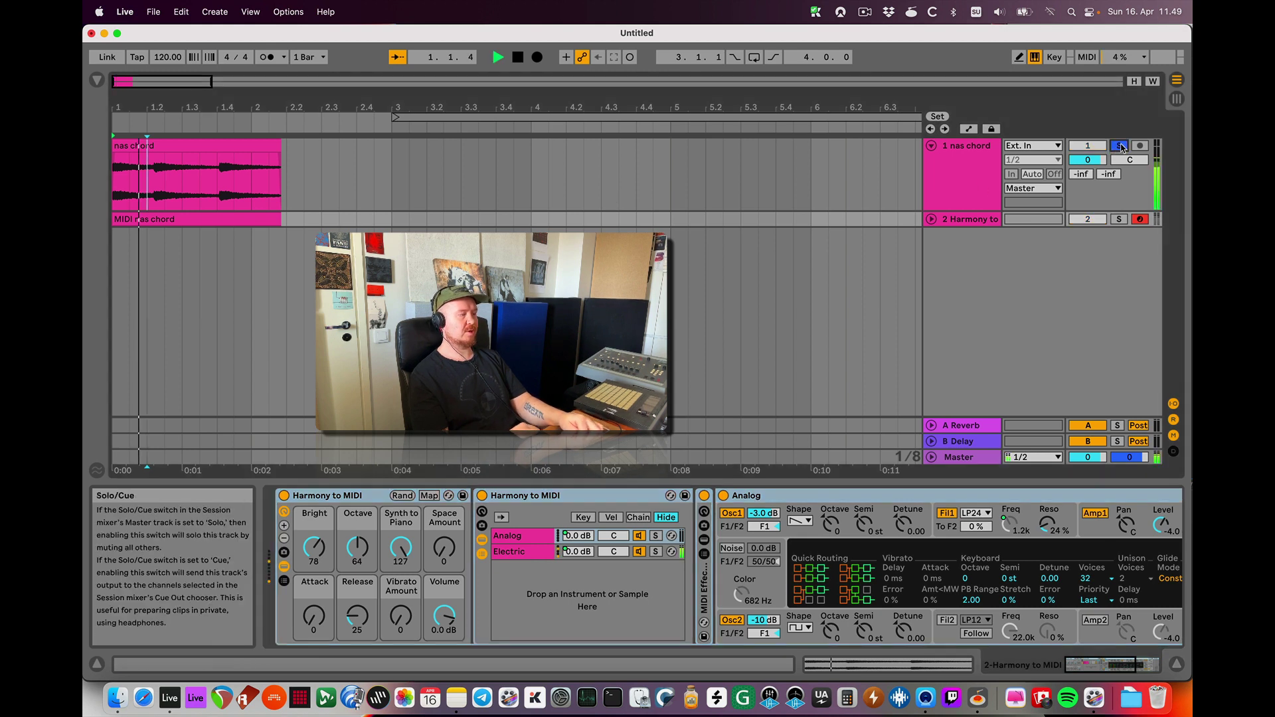
Step: Solo and expand the MIDI nas chord track and open its clip's notes
left_click(1120, 219)
left_click(932, 219)
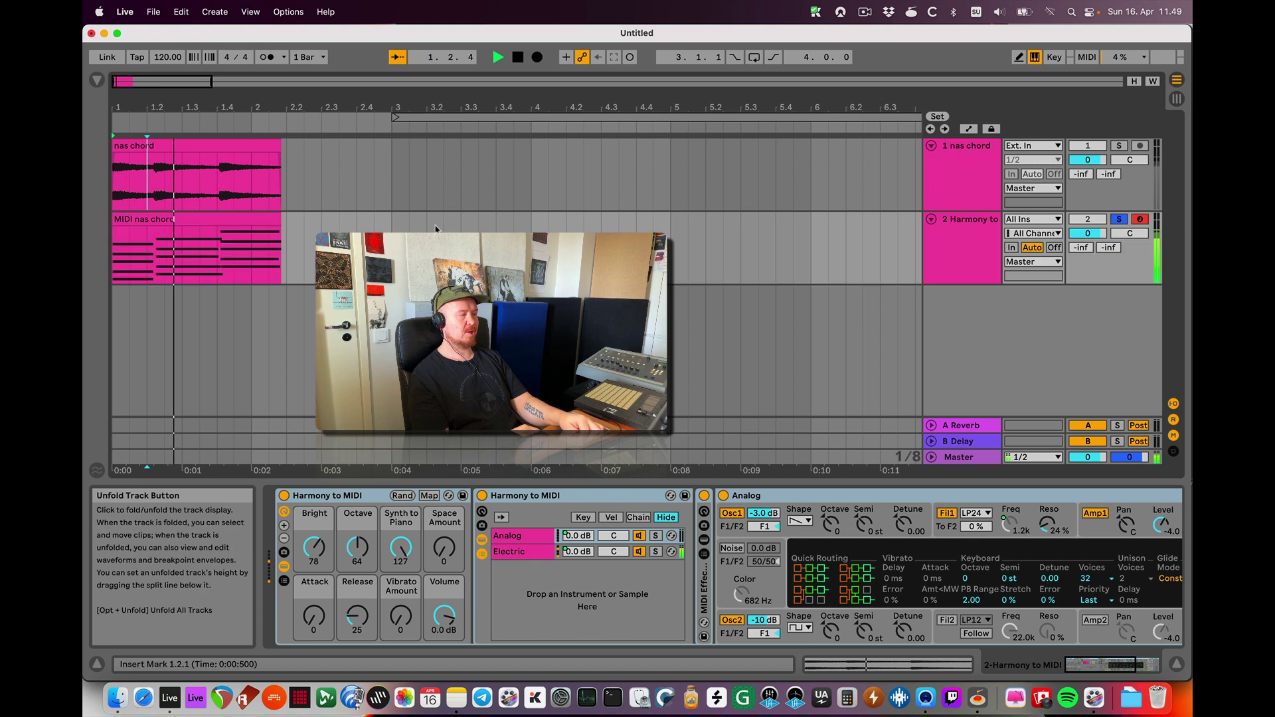
double_click(259, 220)
key("space")
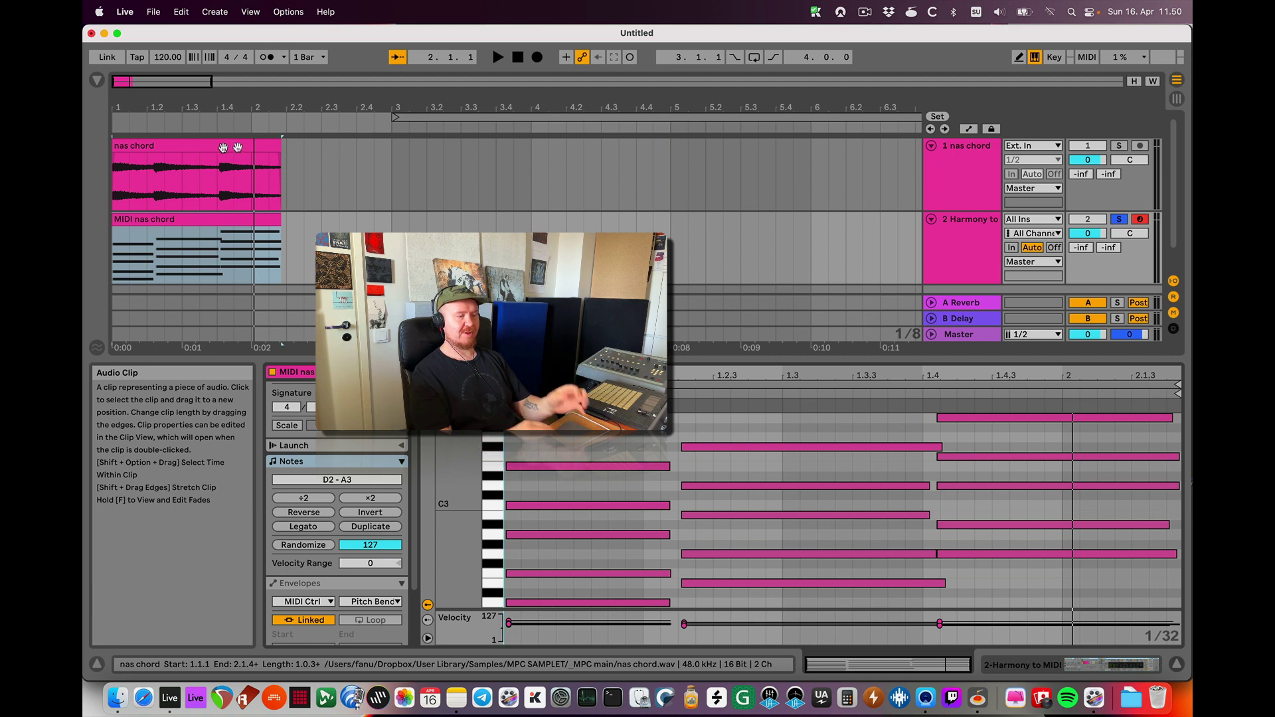
Step: Load the Tension instrument onto the MIDI chord track, play it, and raise its A-Reverb send
left_click(301, 251)
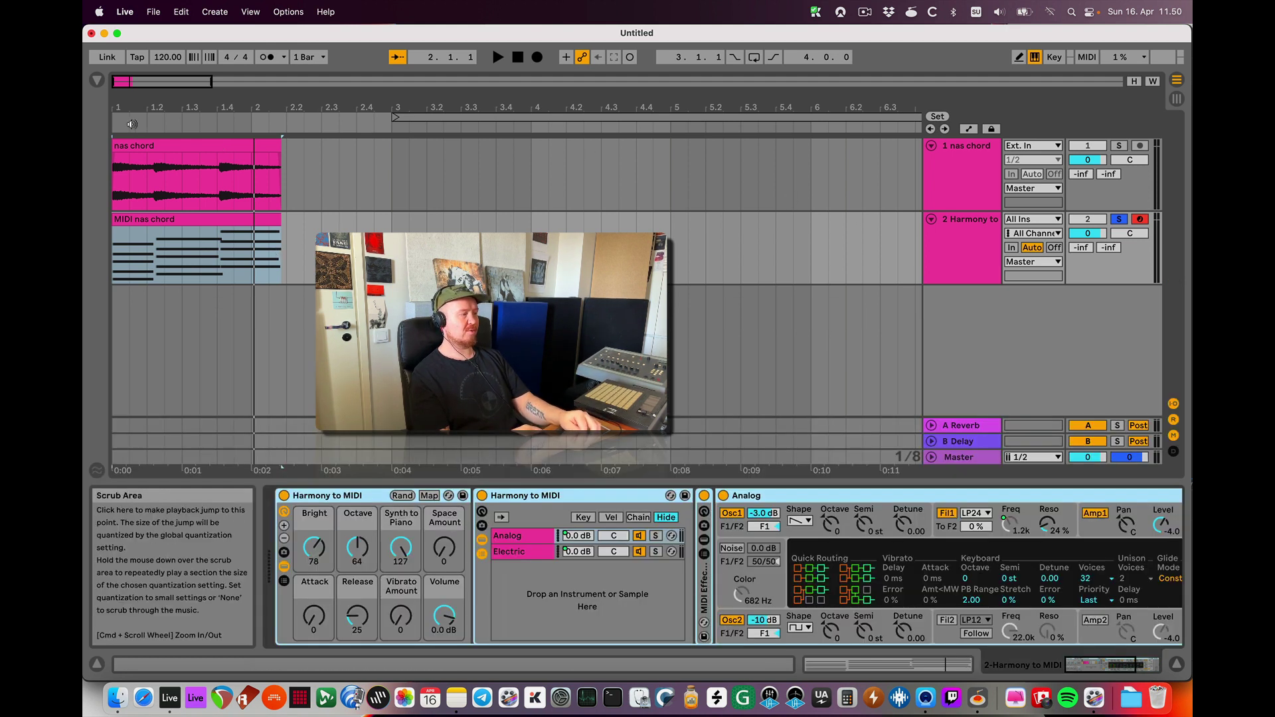
left_click(97, 81)
left_click(133, 296)
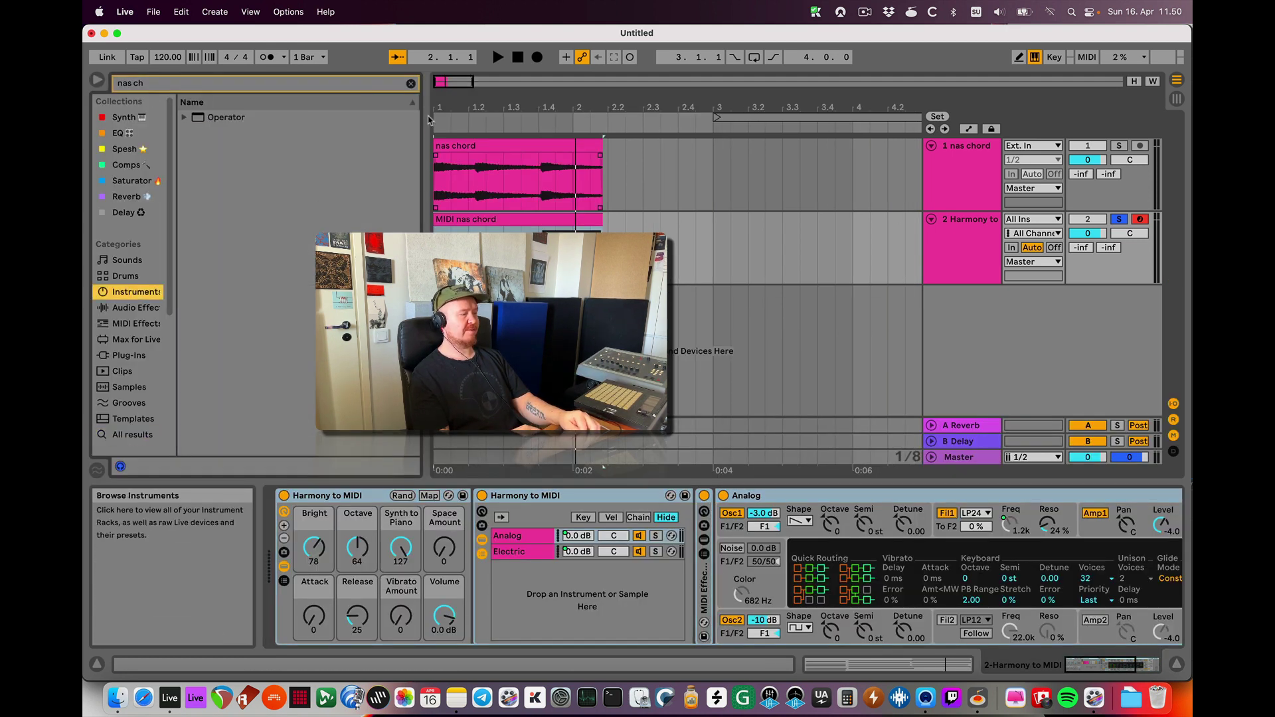
key("Escape")
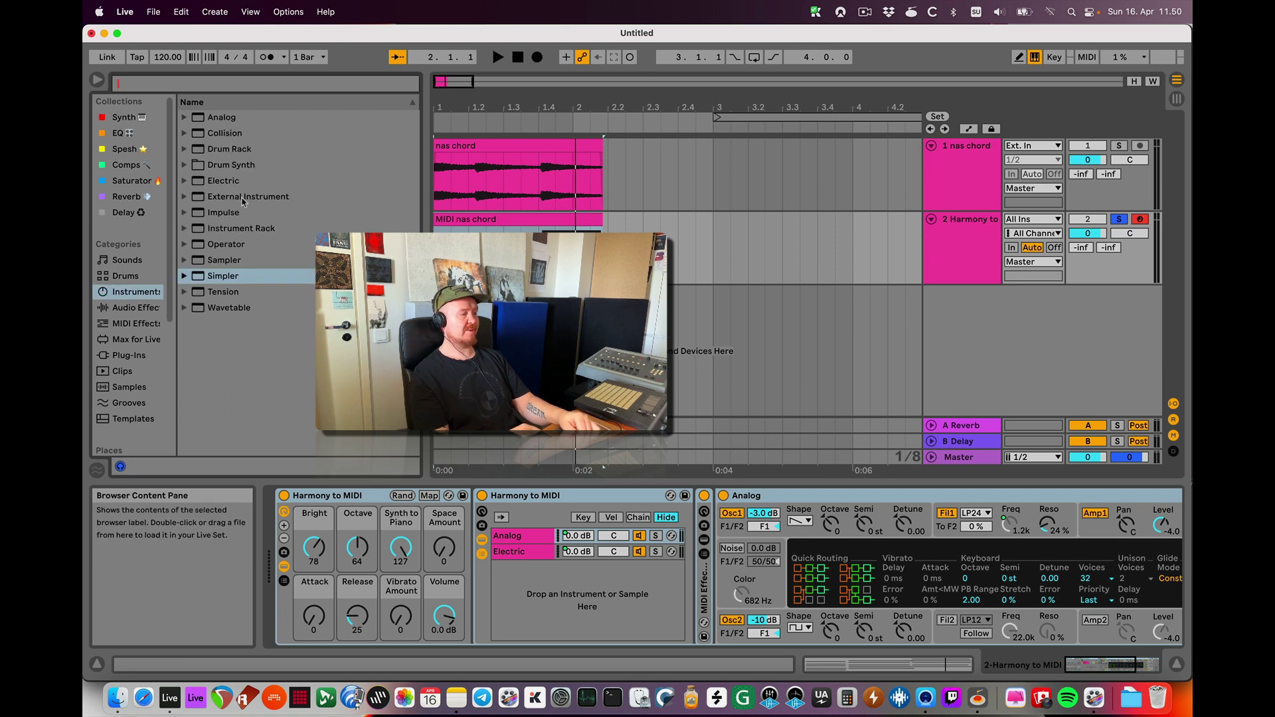
left_click_drag(228, 293, 574, 215)
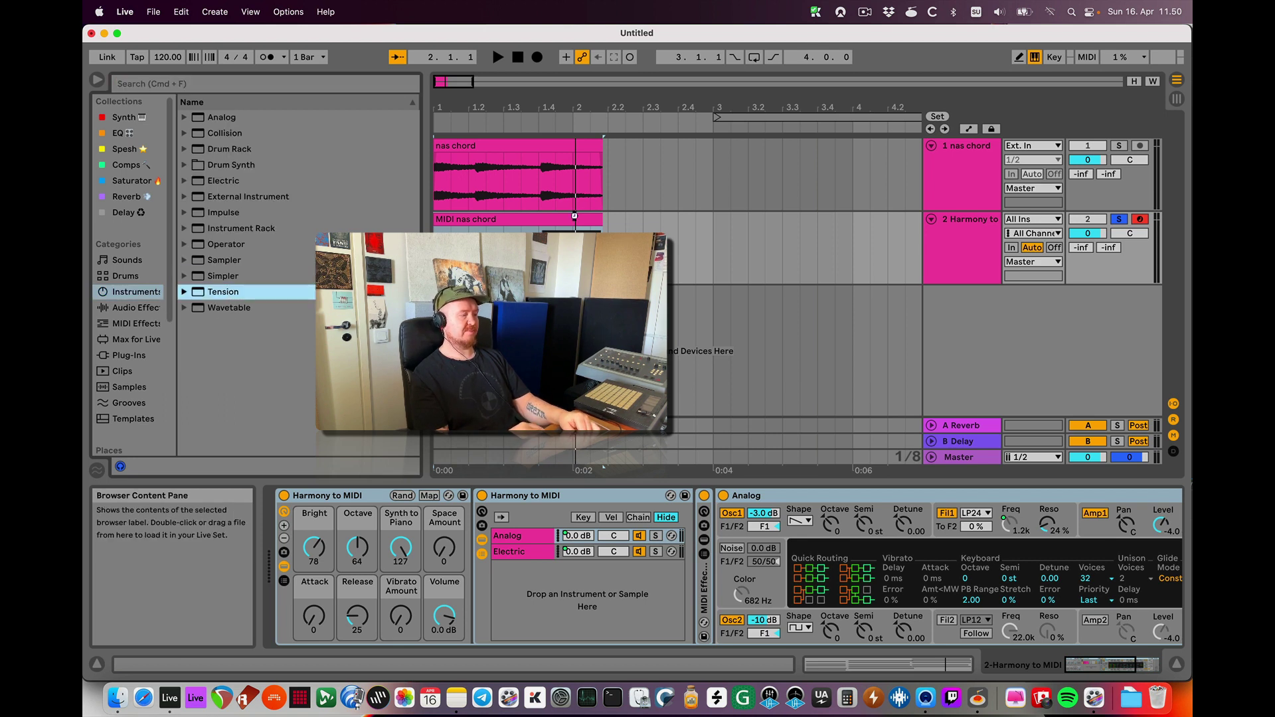
key("space")
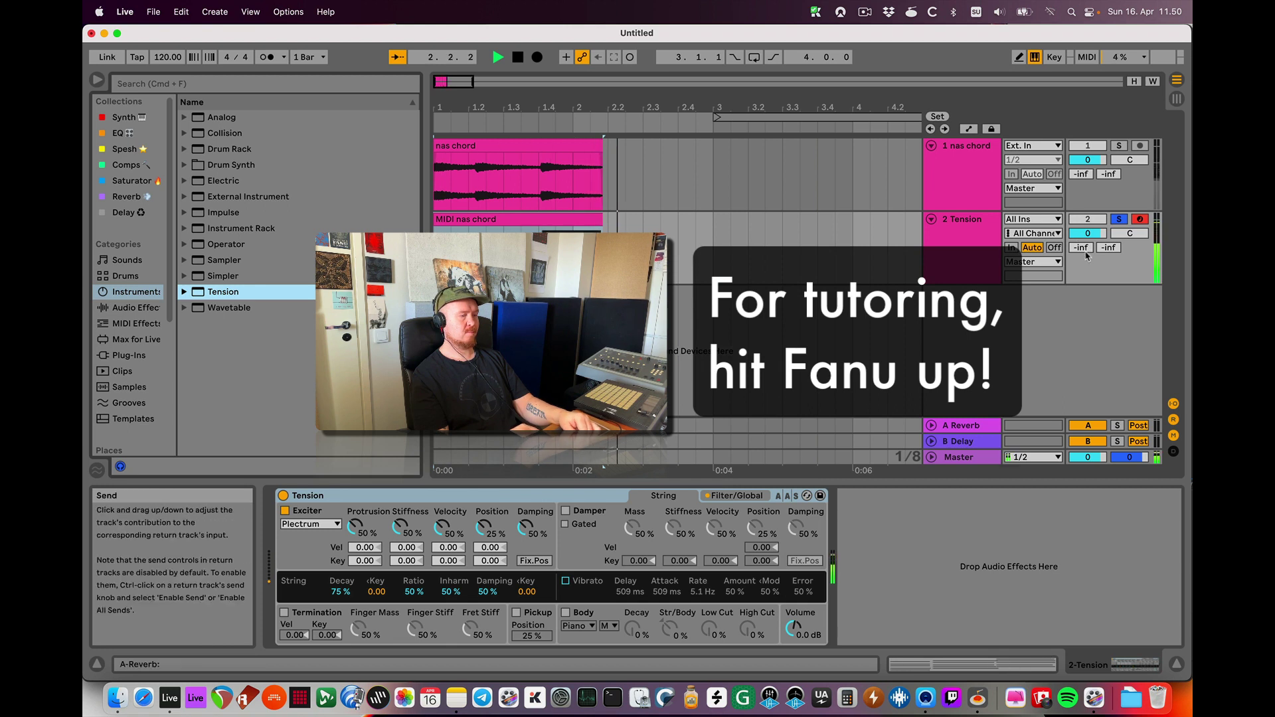
left_click_drag(1082, 247, 1082, 214)
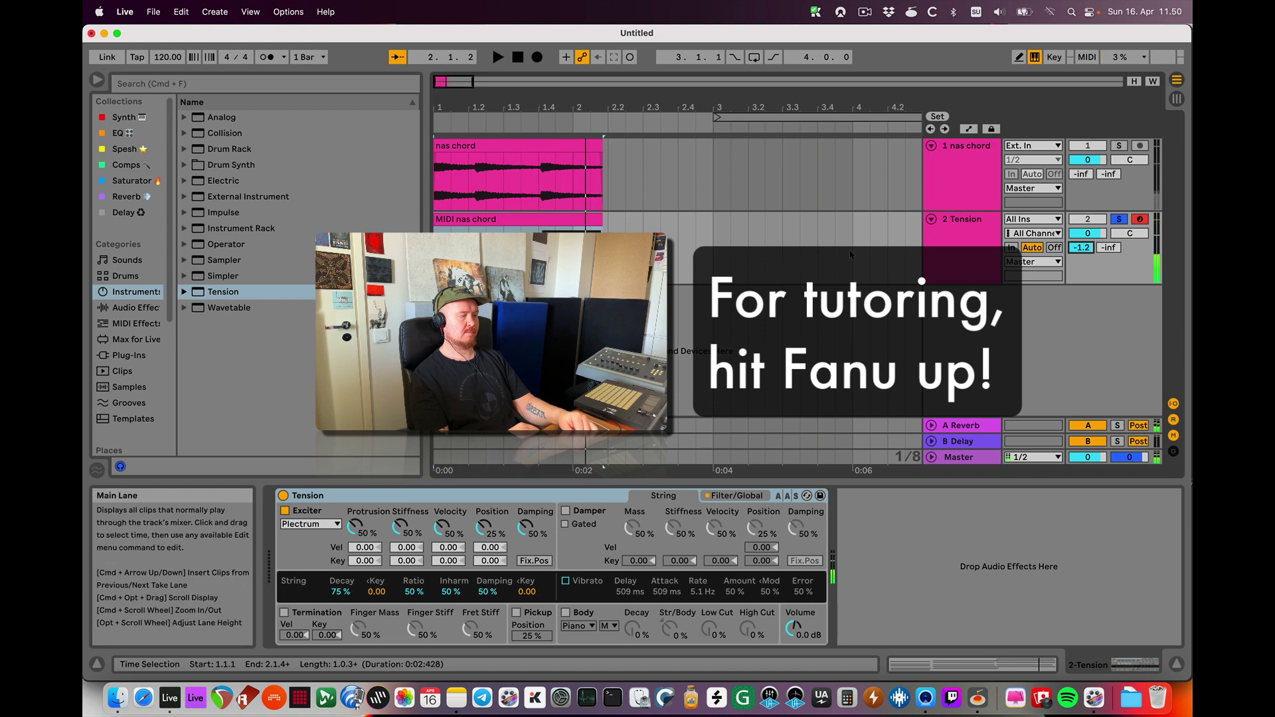